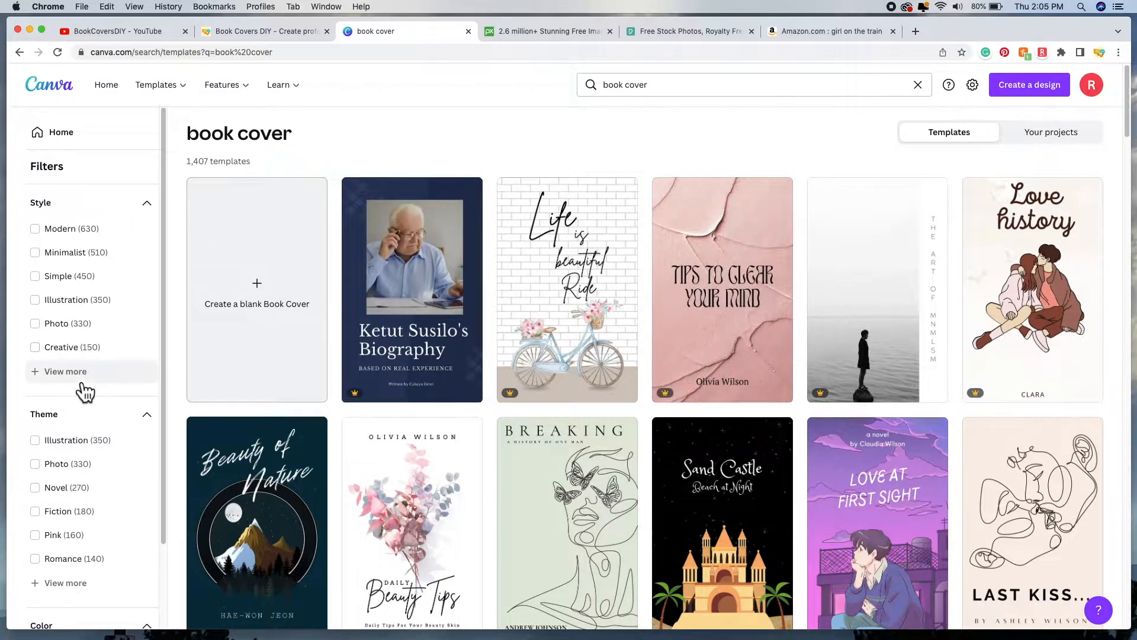
Step: Expand the style options, try the Watercolor style filter, then remove it
left_click(84, 380)
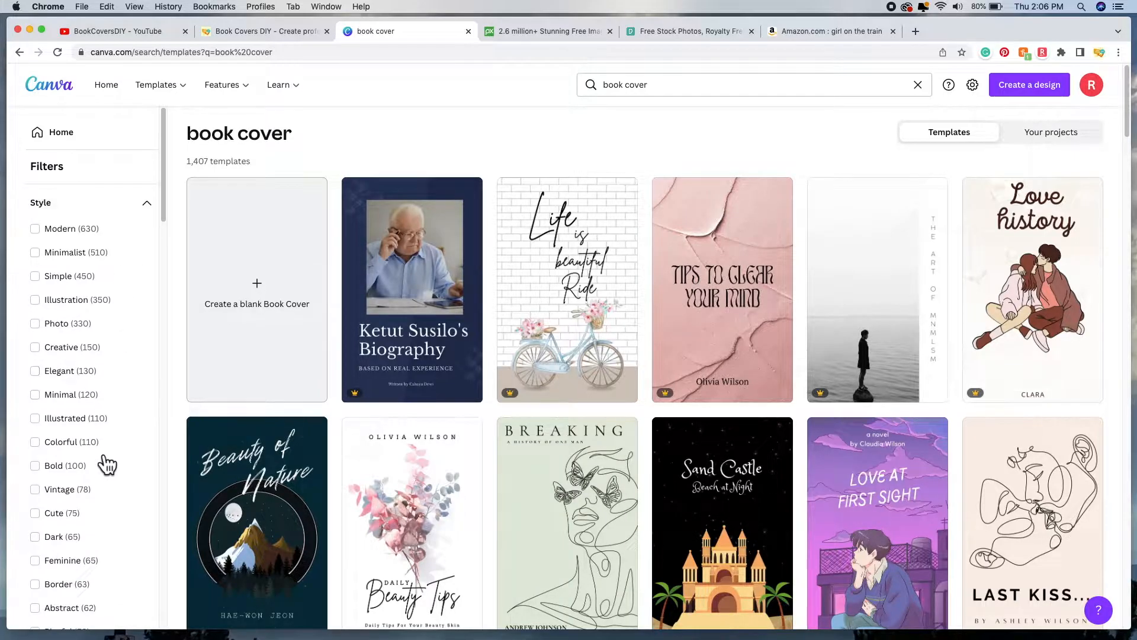
scroll(138, 173, "down", 3)
scroll(138, 369, "down", 10)
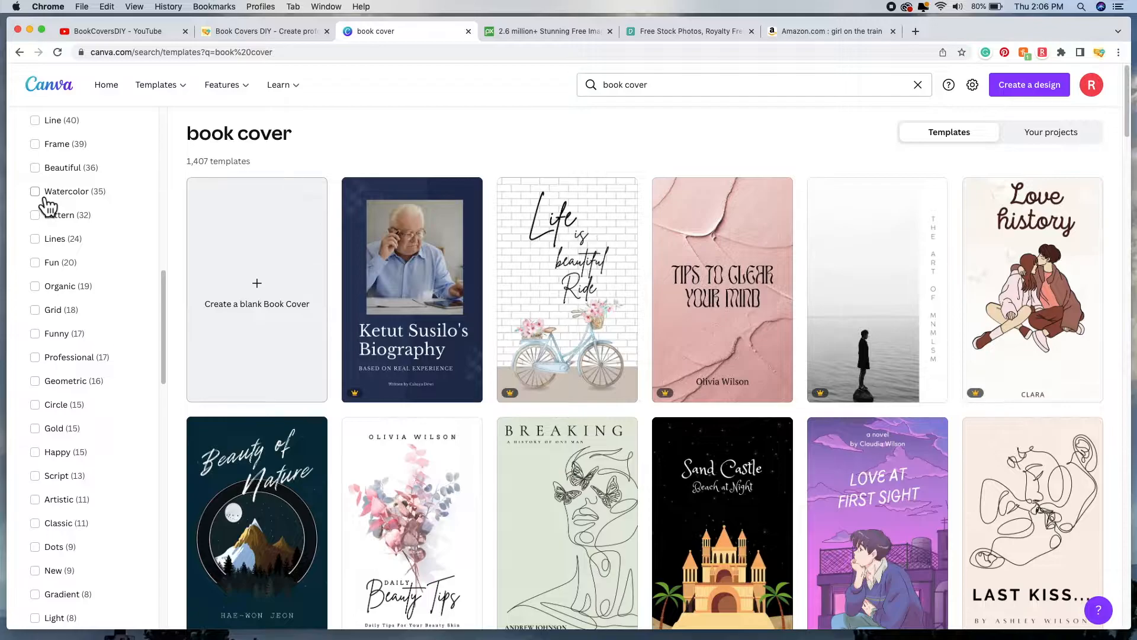
left_click(45, 197)
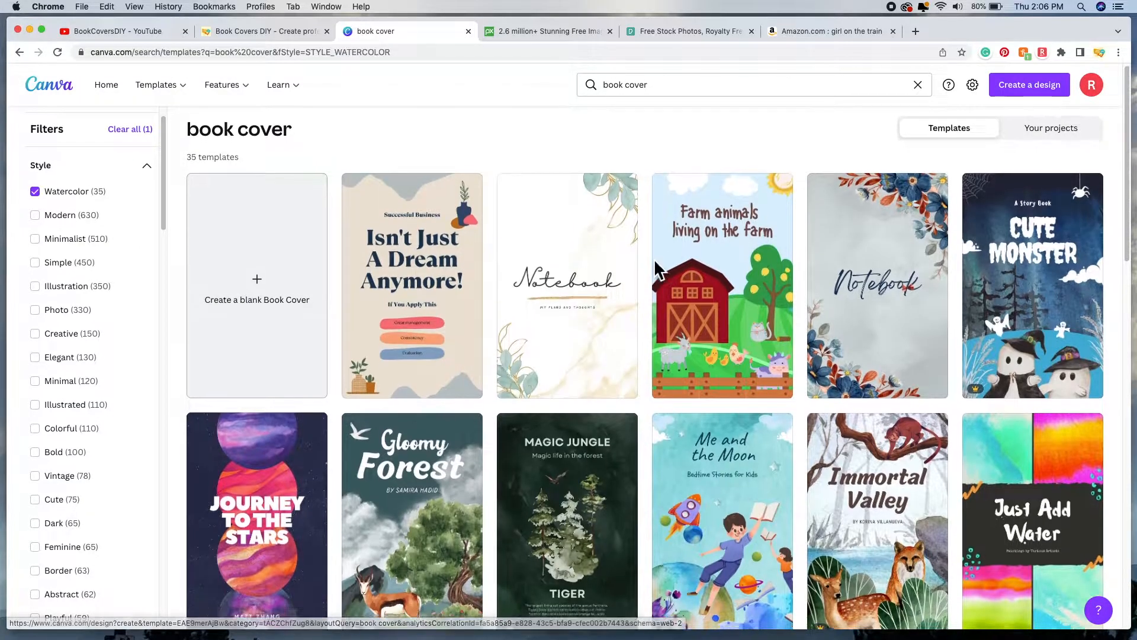
scroll(655, 263, "down", 1)
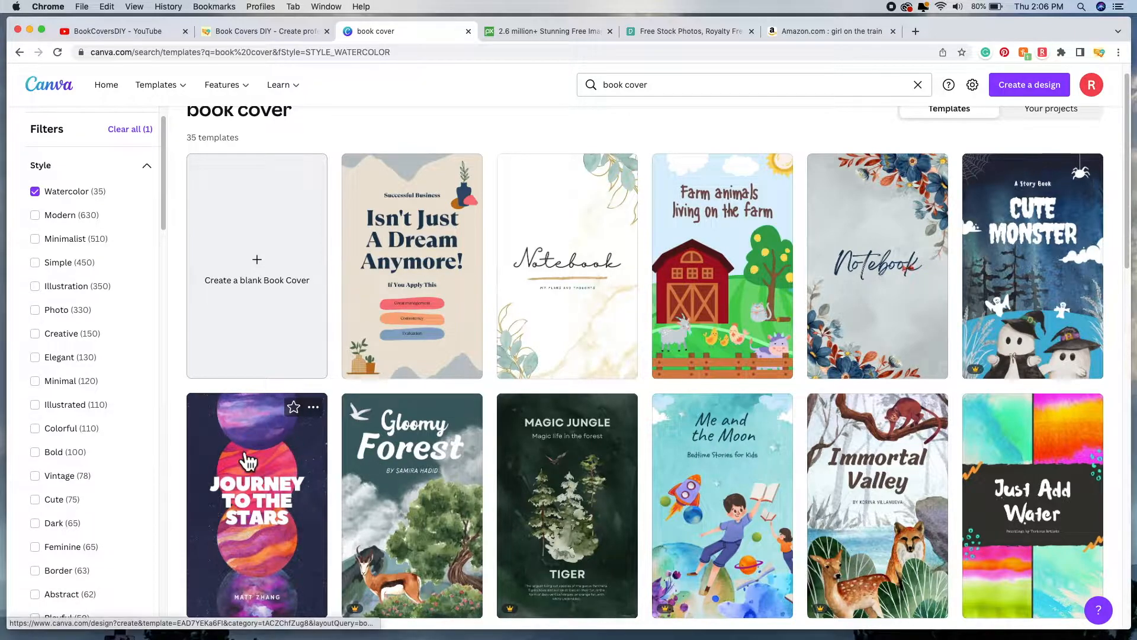
left_click(37, 193)
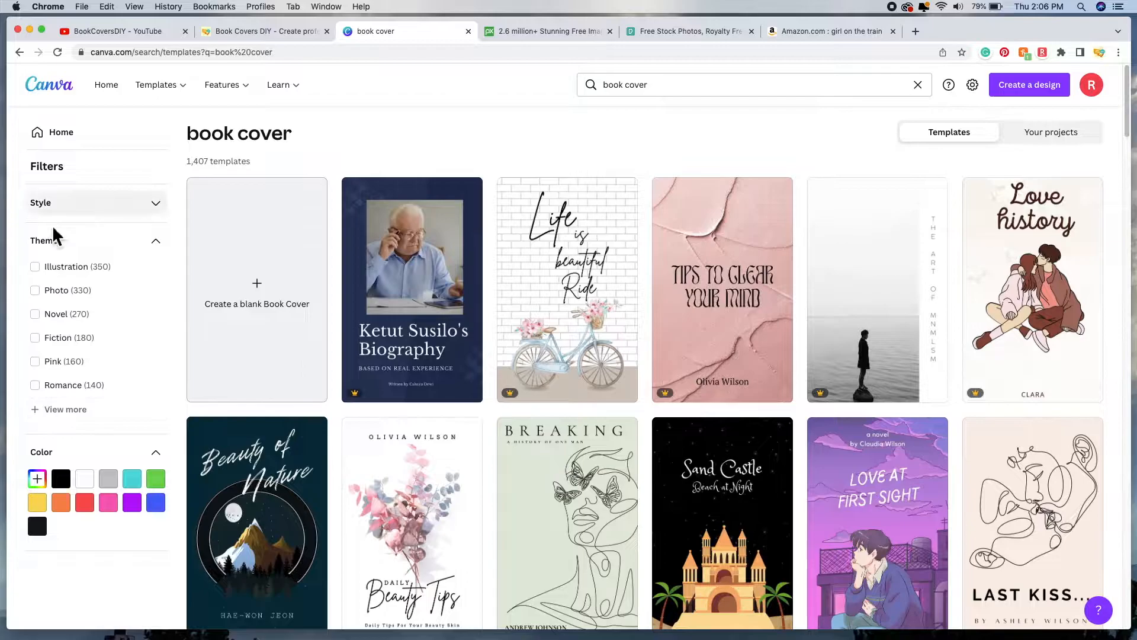
Step: Expand the full template theme list and scroll down to Thriller
left_click(50, 410)
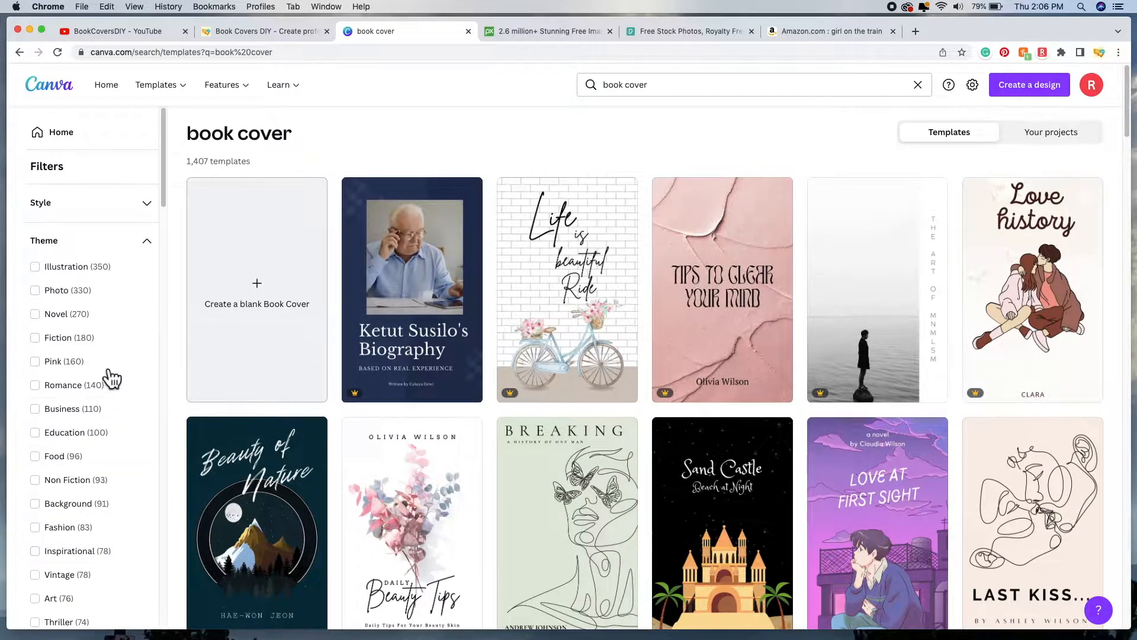
scroll(153, 330, "down", 5)
scroll(153, 330, "down", 5)
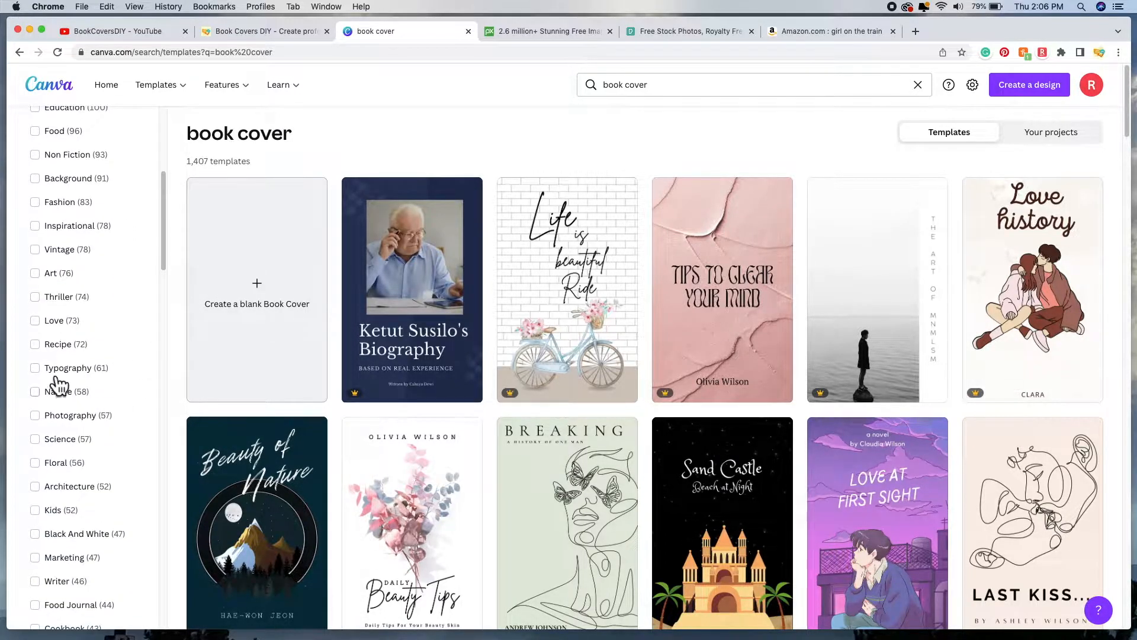
left_click(44, 301)
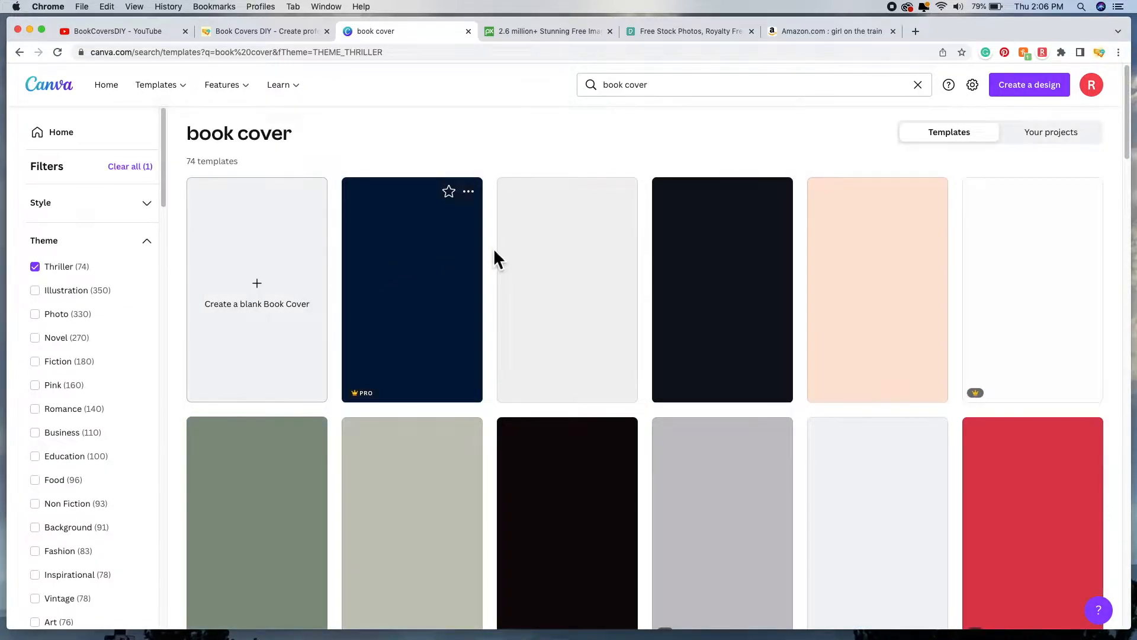
scroll(711, 195, "down", 1)
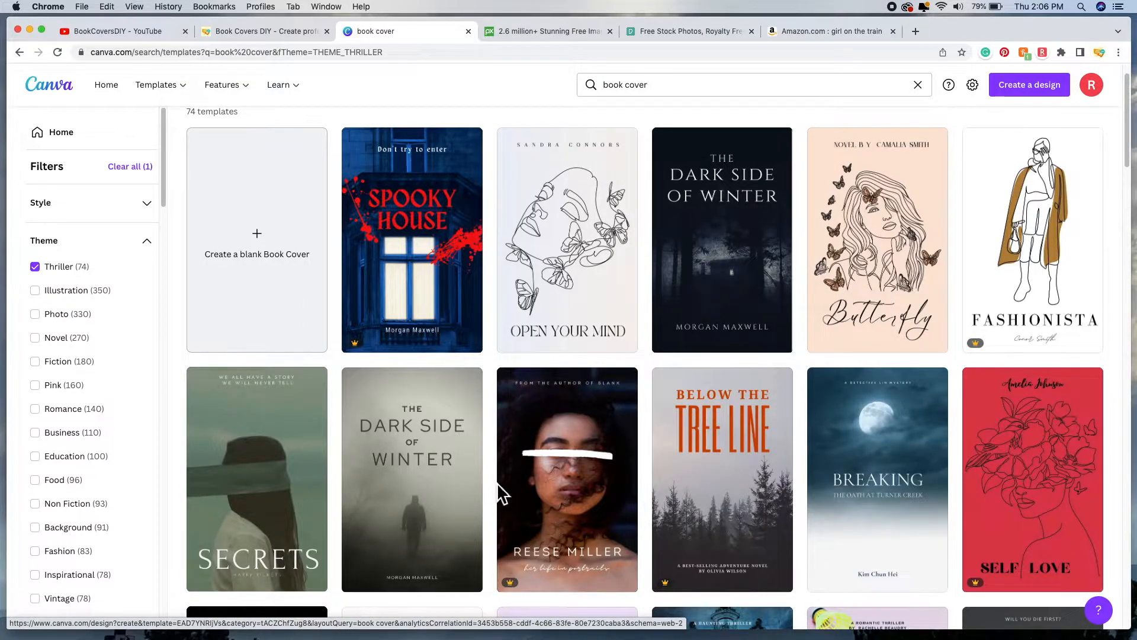
scroll(499, 495, "down", 10)
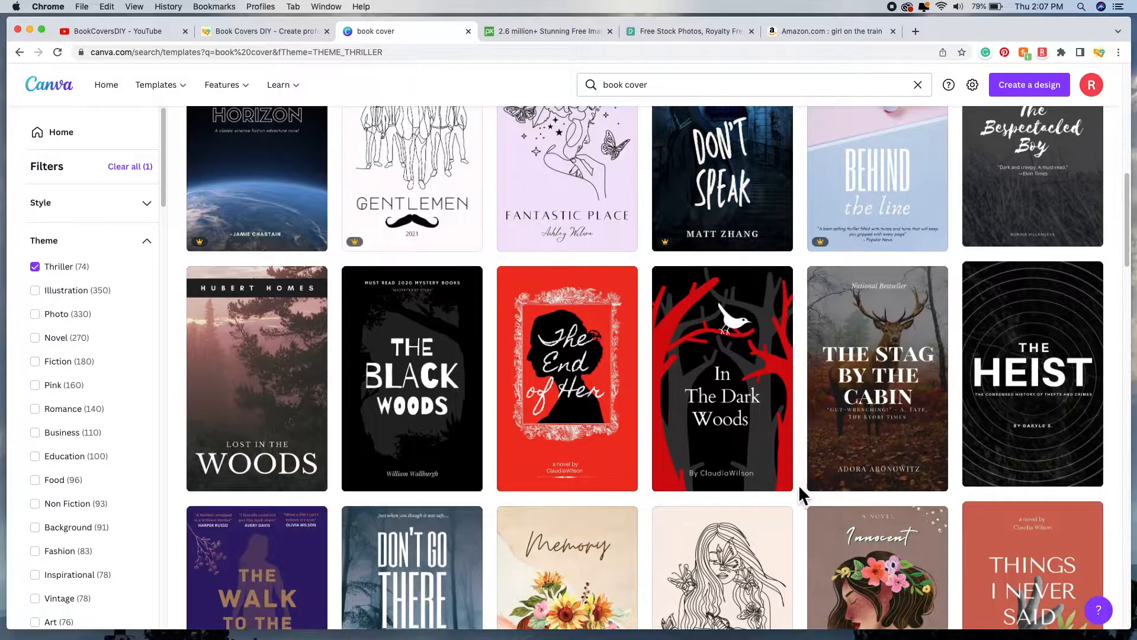
scroll(800, 482, "down", 3)
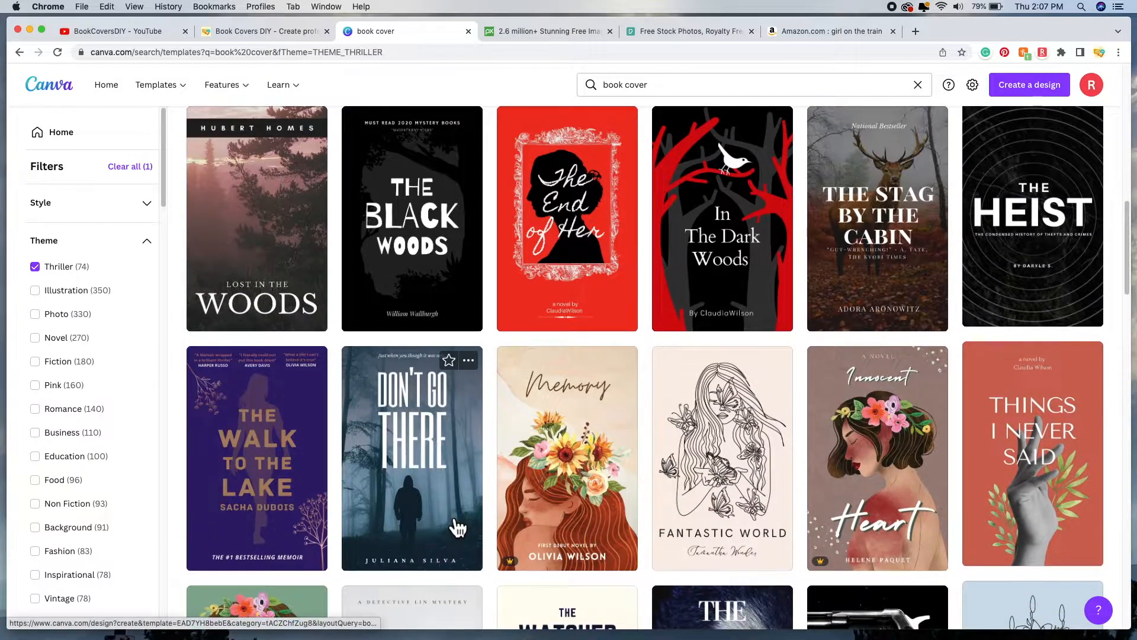
scroll(458, 527, "down", 3)
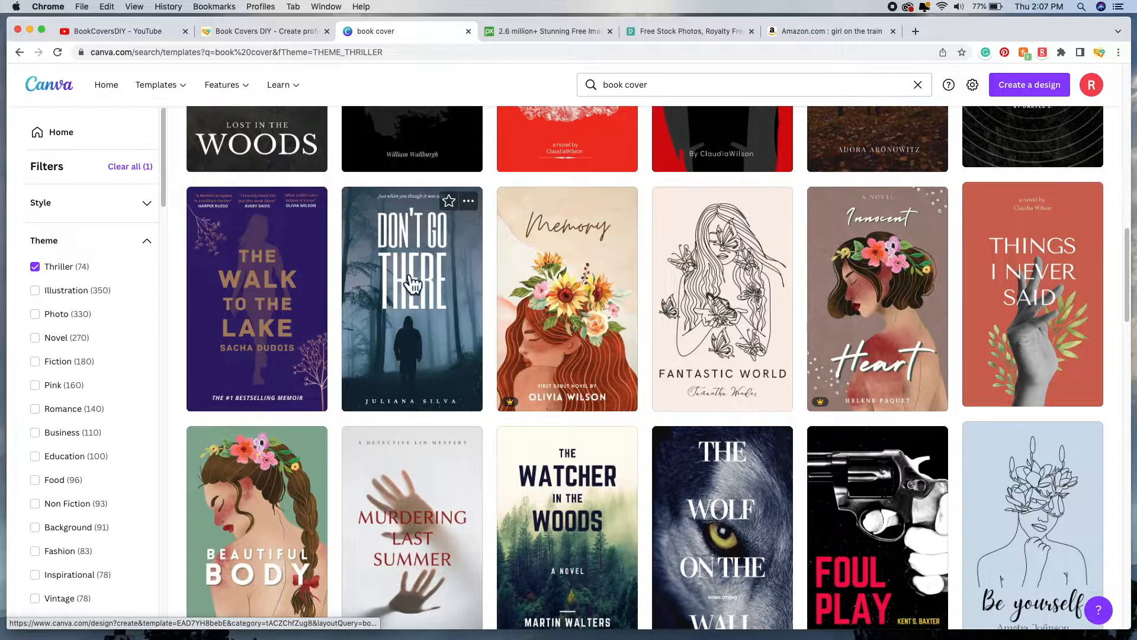
scroll(493, 453, "down", 1)
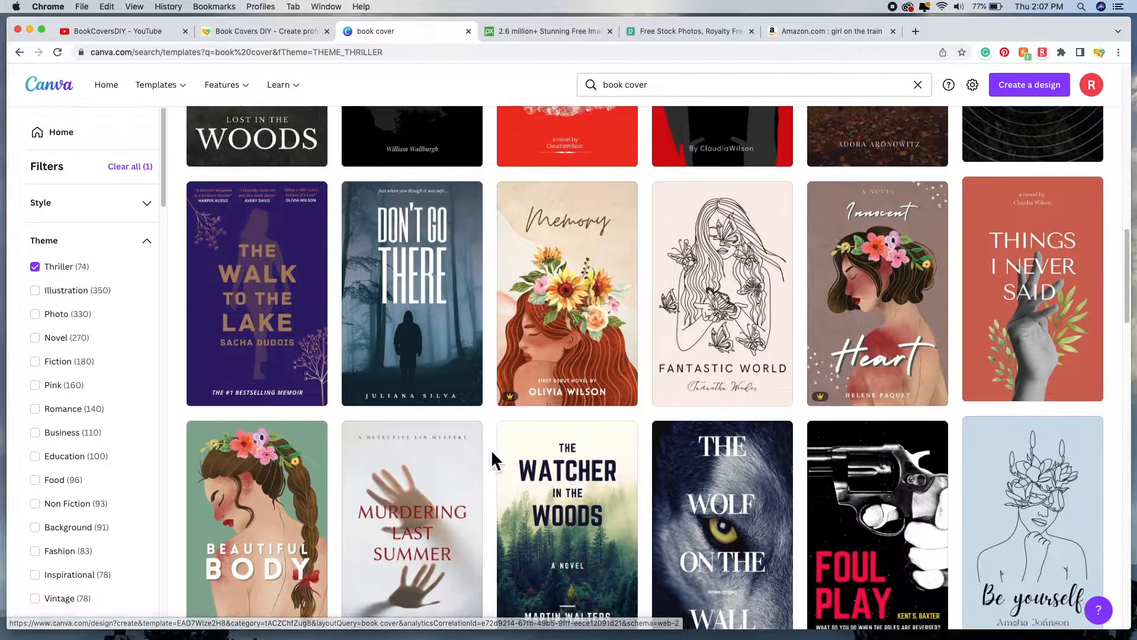
scroll(491, 450, "down", 3)
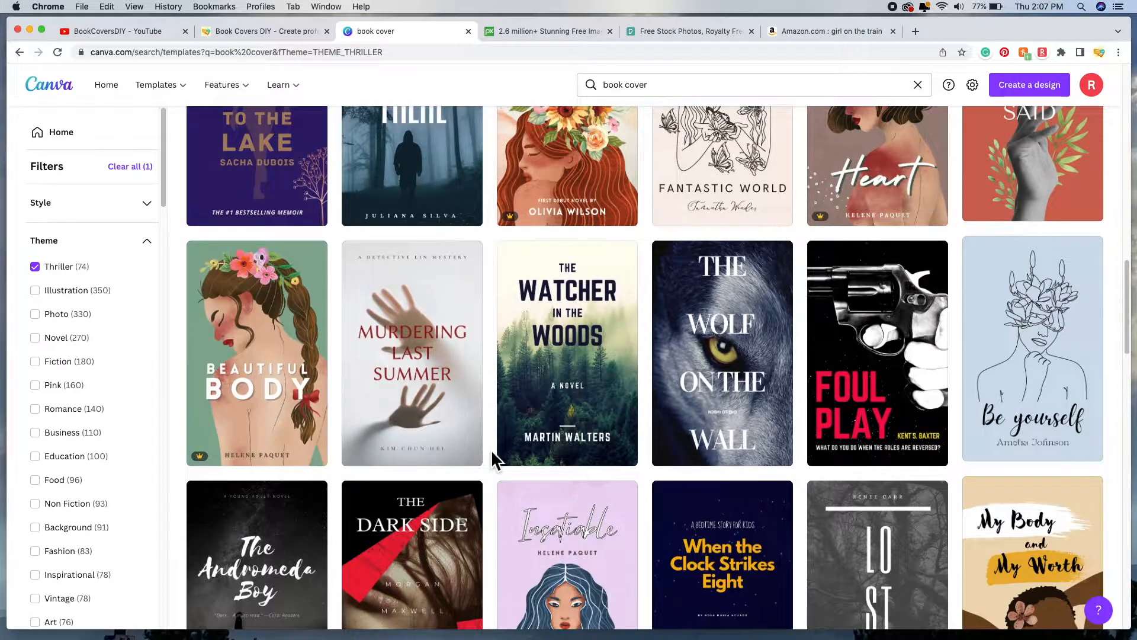
scroll(492, 449, "down", 1)
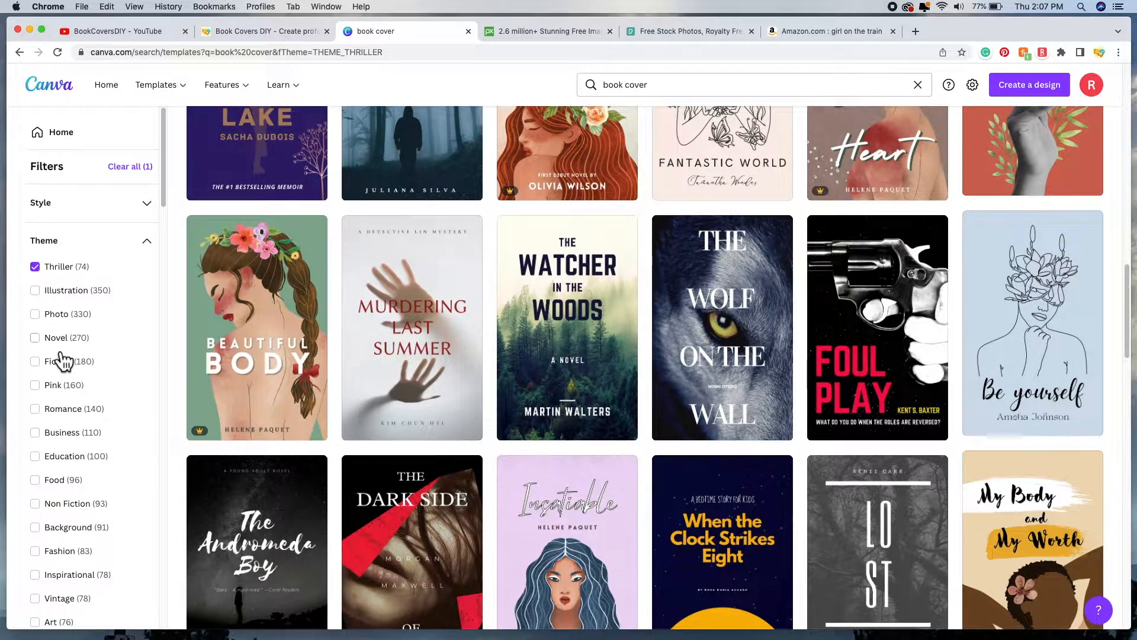
left_click(35, 268)
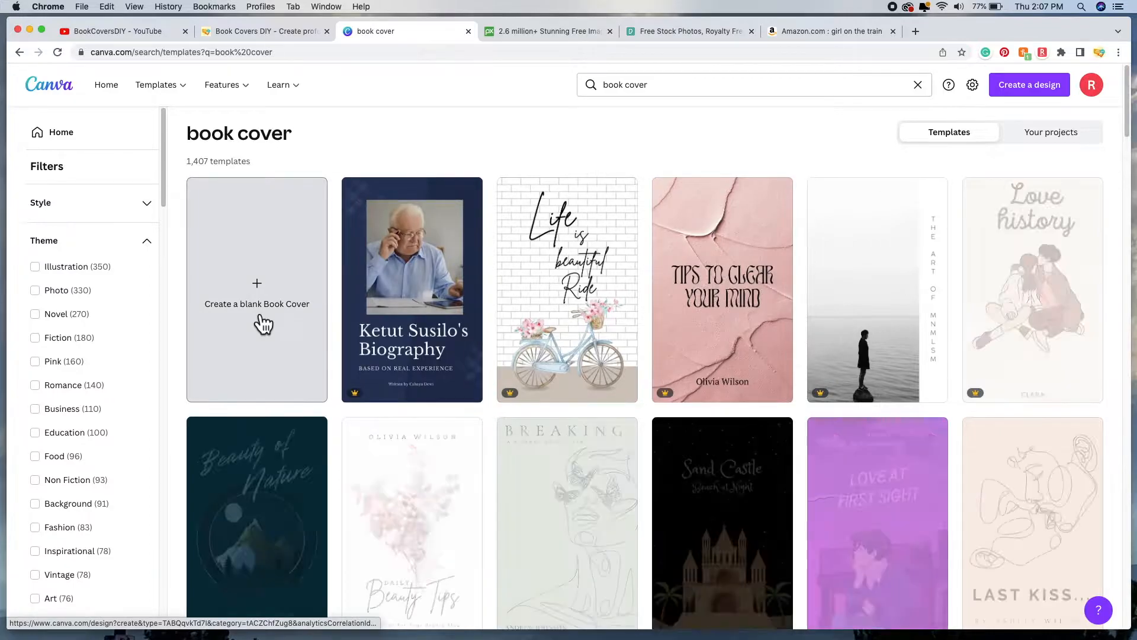
Step: Create a blank Book Cover design and show the More apps panel
left_click(260, 306)
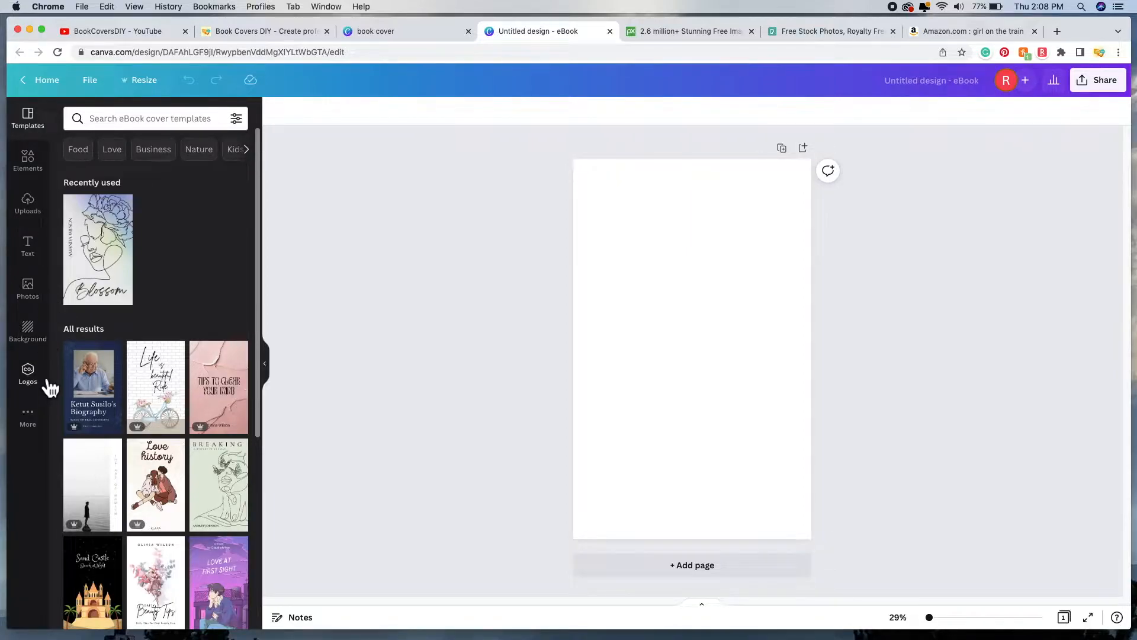
left_click(32, 421)
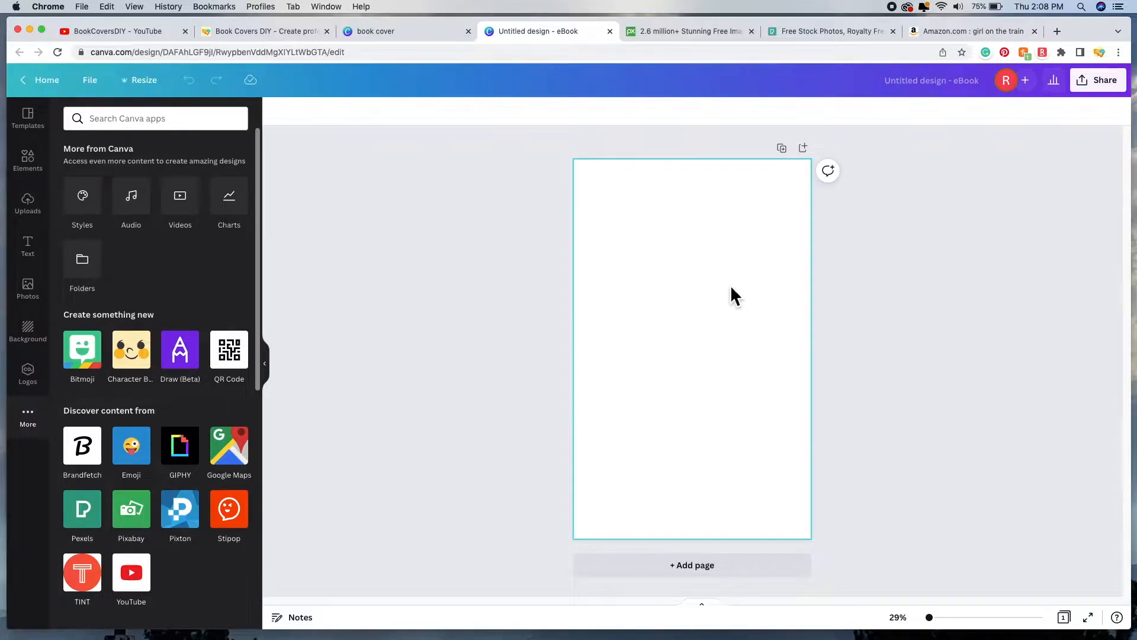
Step: Browse Amazon's 'girl on the train' results for thriller cover ideas, ending at the top
left_click(964, 31)
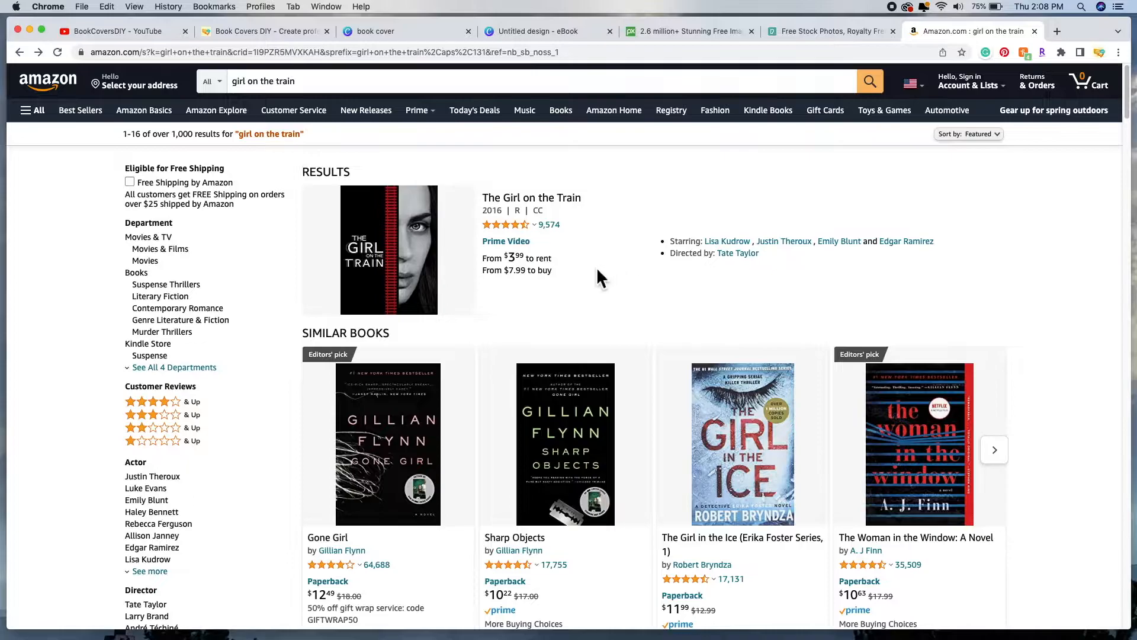
scroll(657, 295, "down", 10)
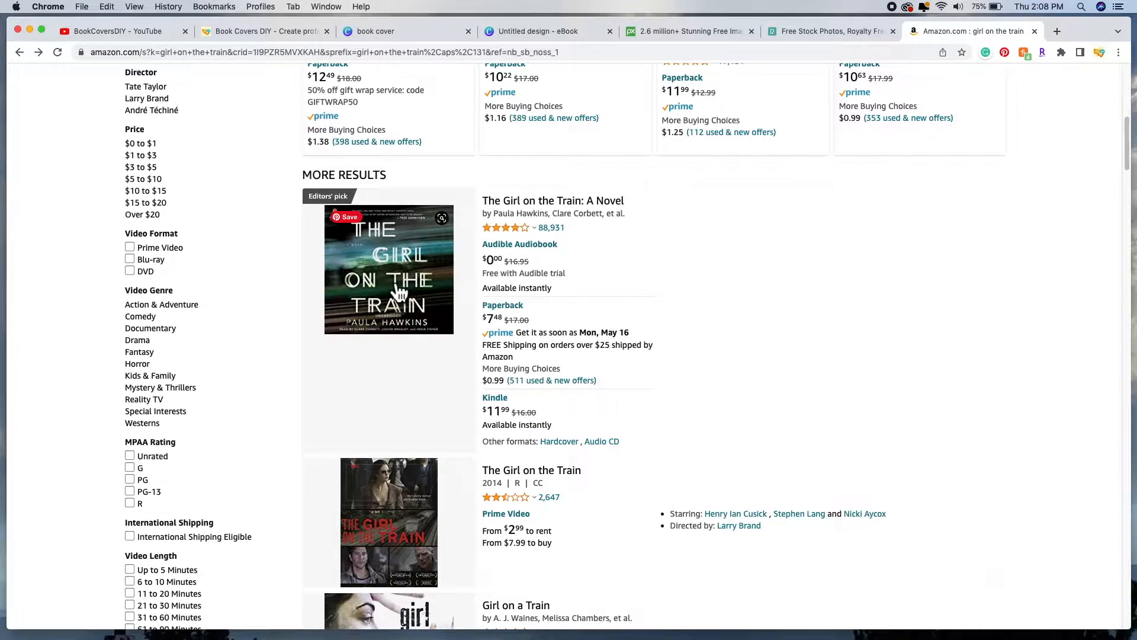
scroll(398, 294, "up", 1)
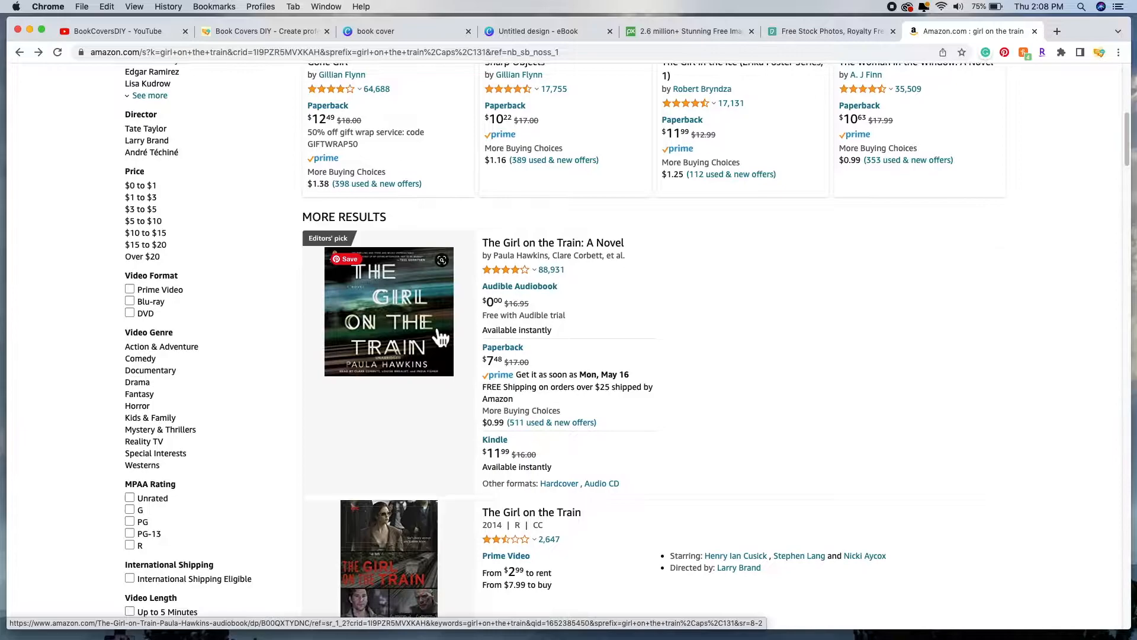
scroll(440, 337, "up", 2)
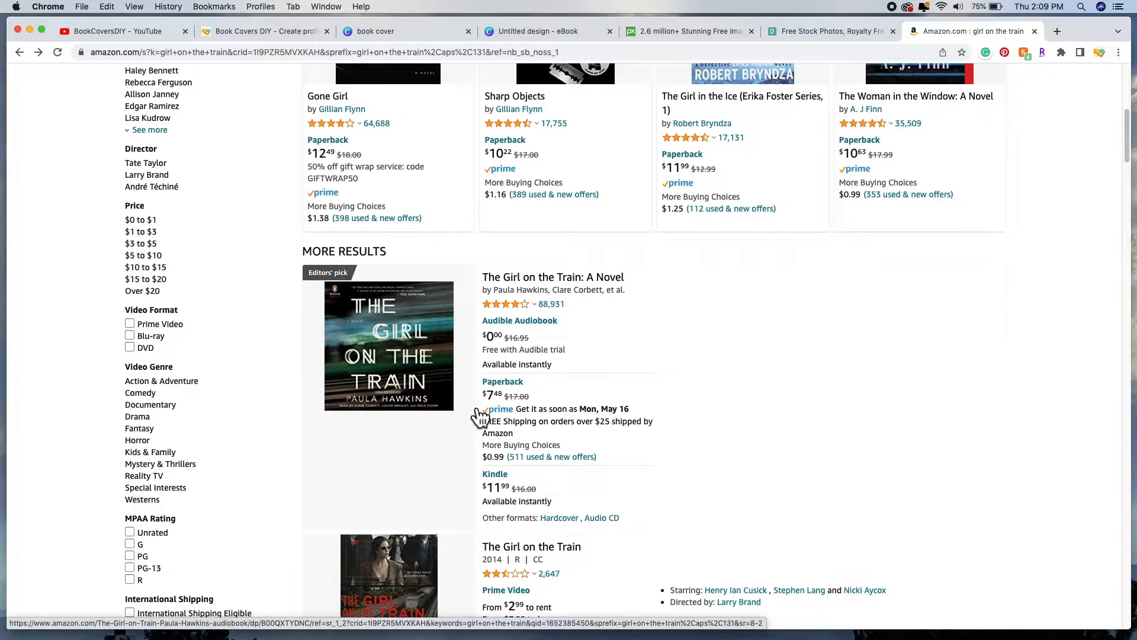
scroll(477, 403, "up", 5)
scroll(477, 414, "up", 3)
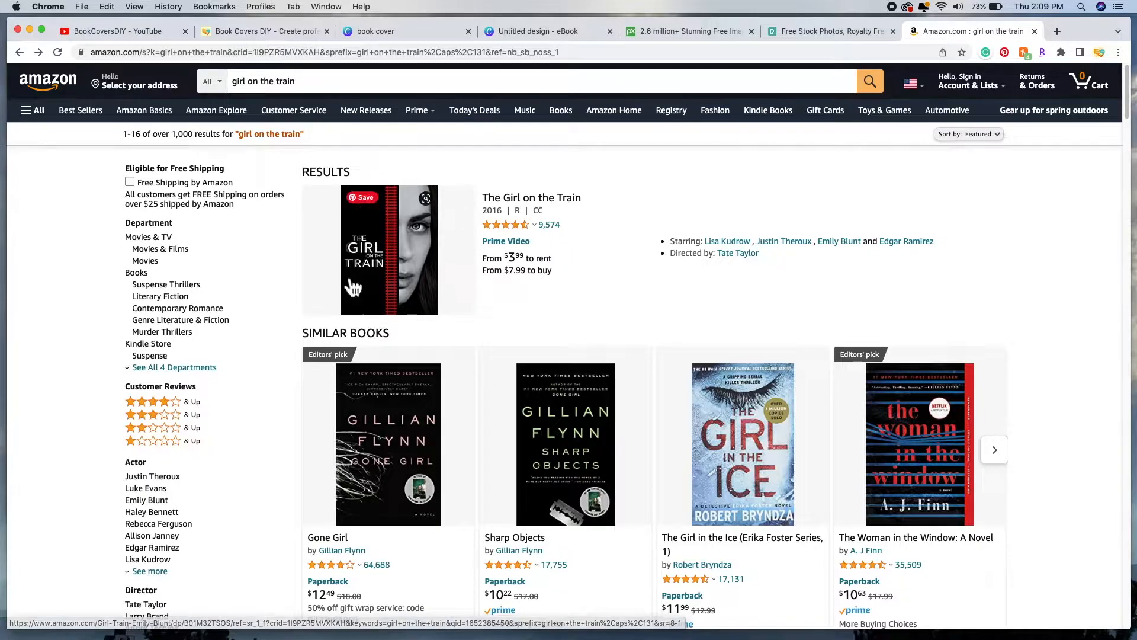
scroll(458, 366, "down", 10)
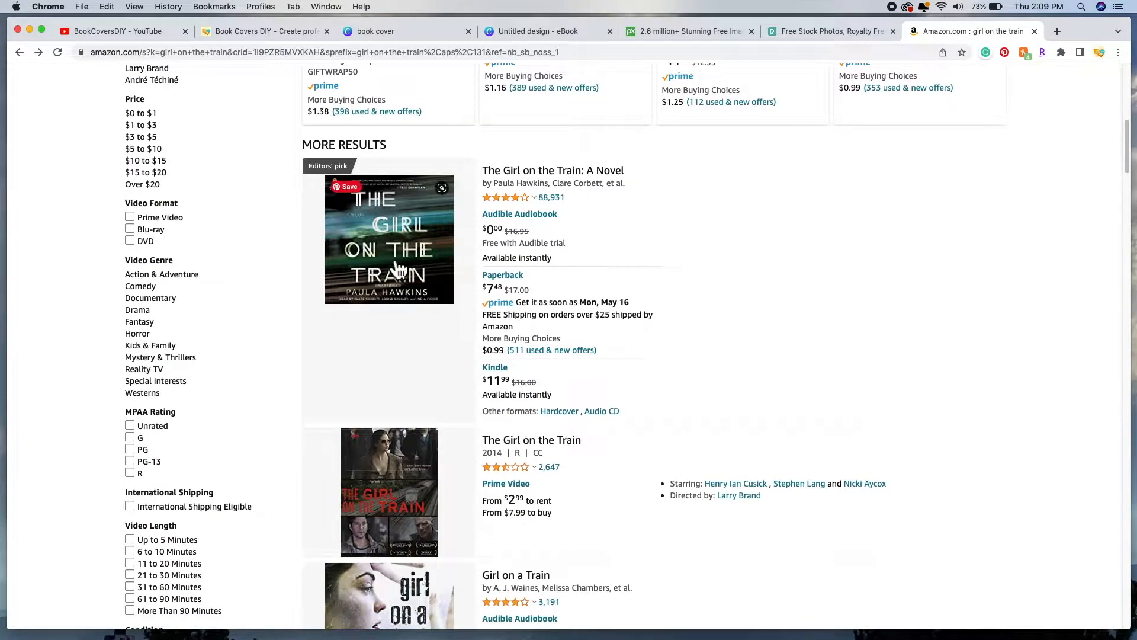
scroll(433, 267, "up", 1)
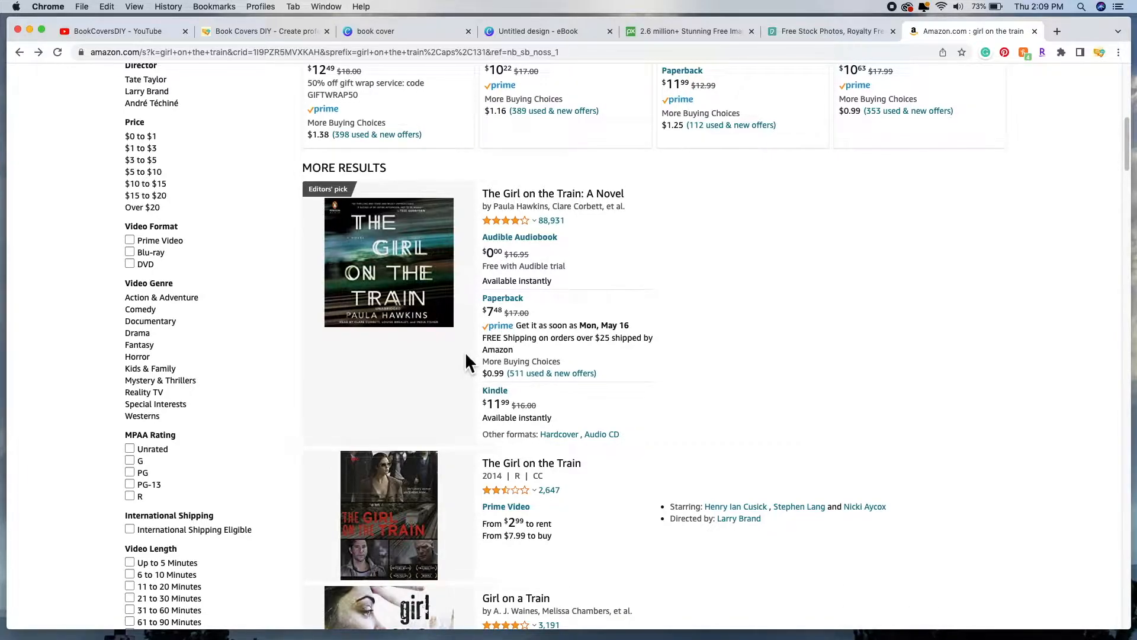
scroll(466, 362, "up", 2)
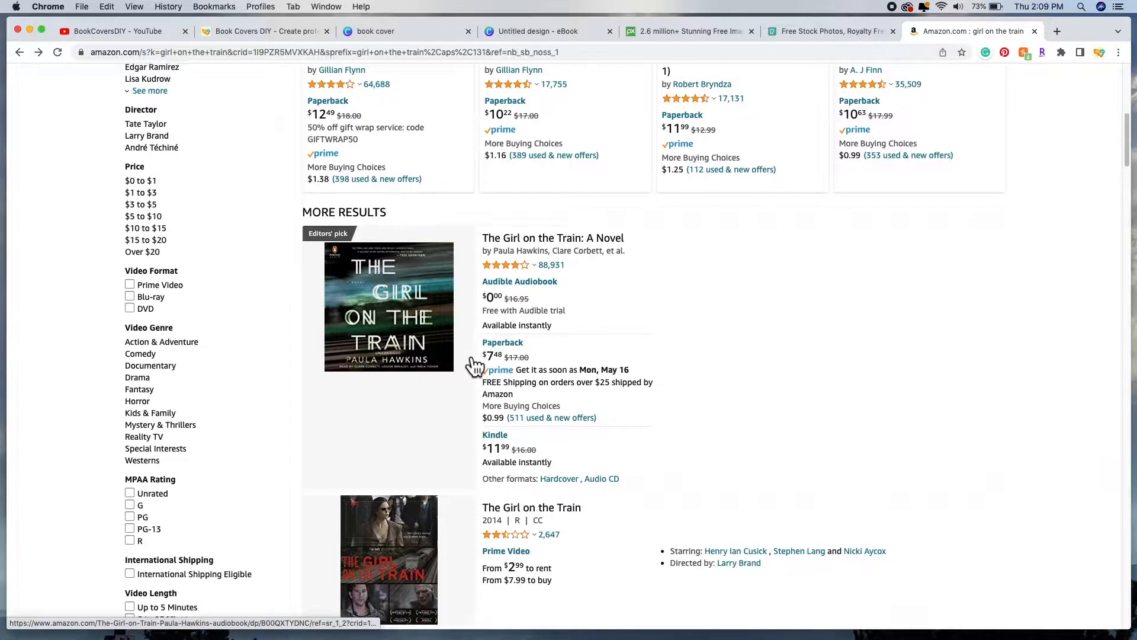
scroll(471, 363, "up", 7)
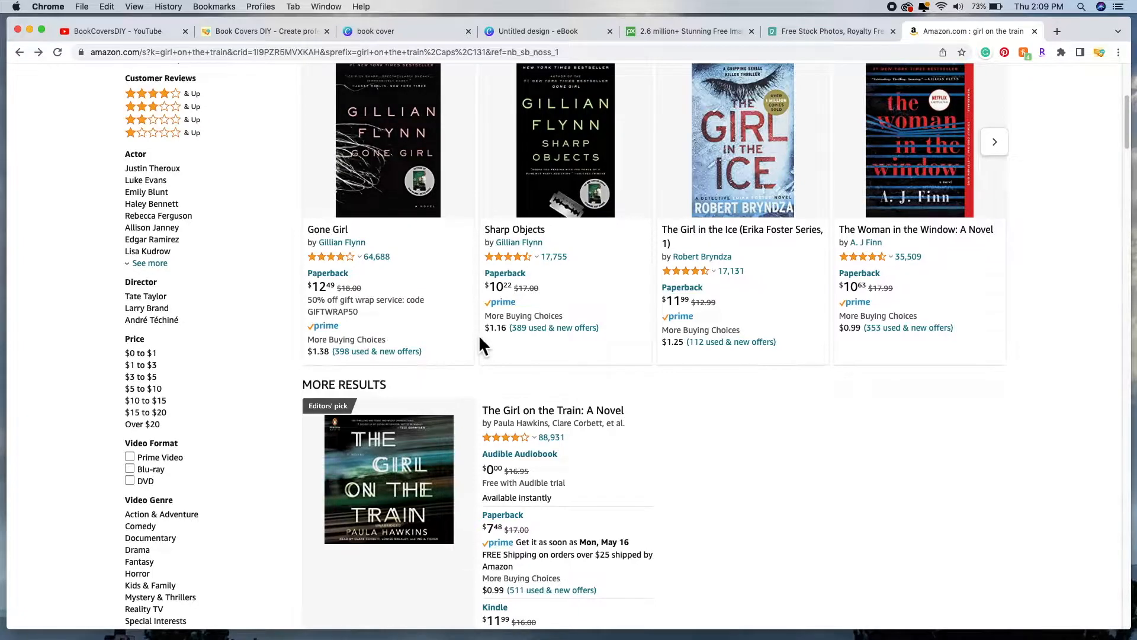
scroll(480, 338, "up", 1)
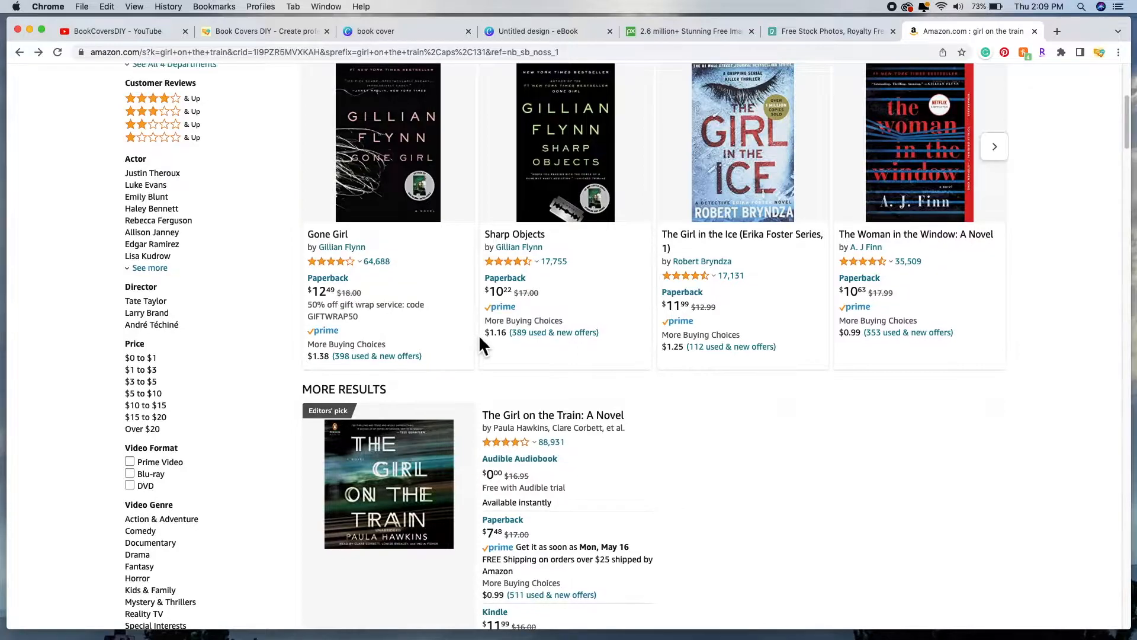
scroll(479, 335, "up", 1)
scroll(477, 341, "up", 1)
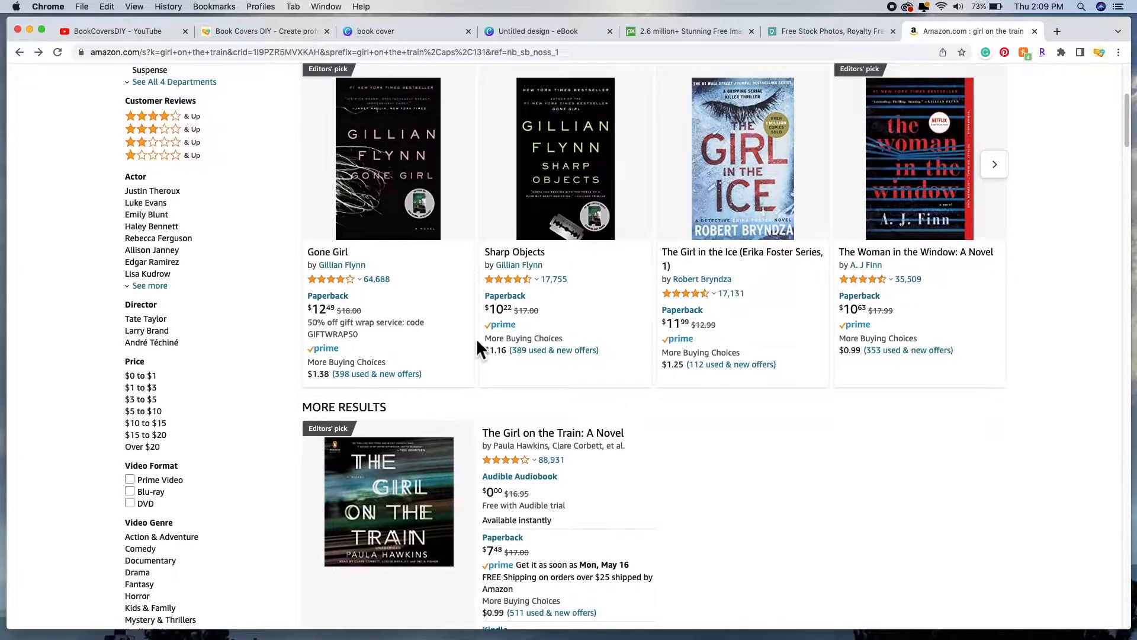
scroll(456, 379, "up", 6)
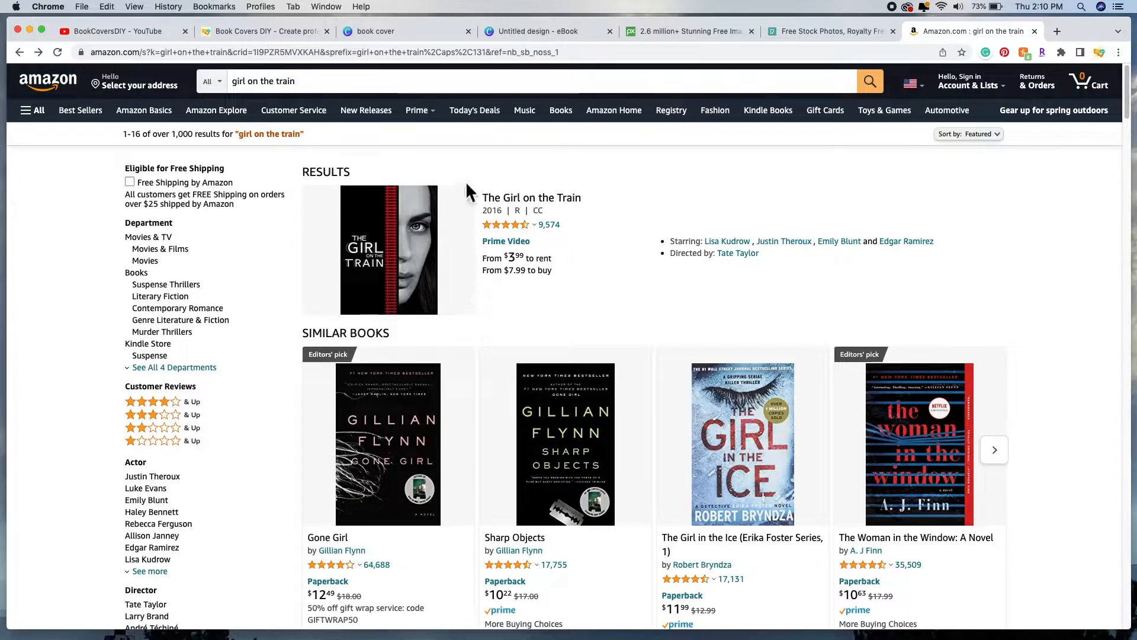
Step: Back in the eBook design, search the Photos library for 'face'
left_click(549, 31)
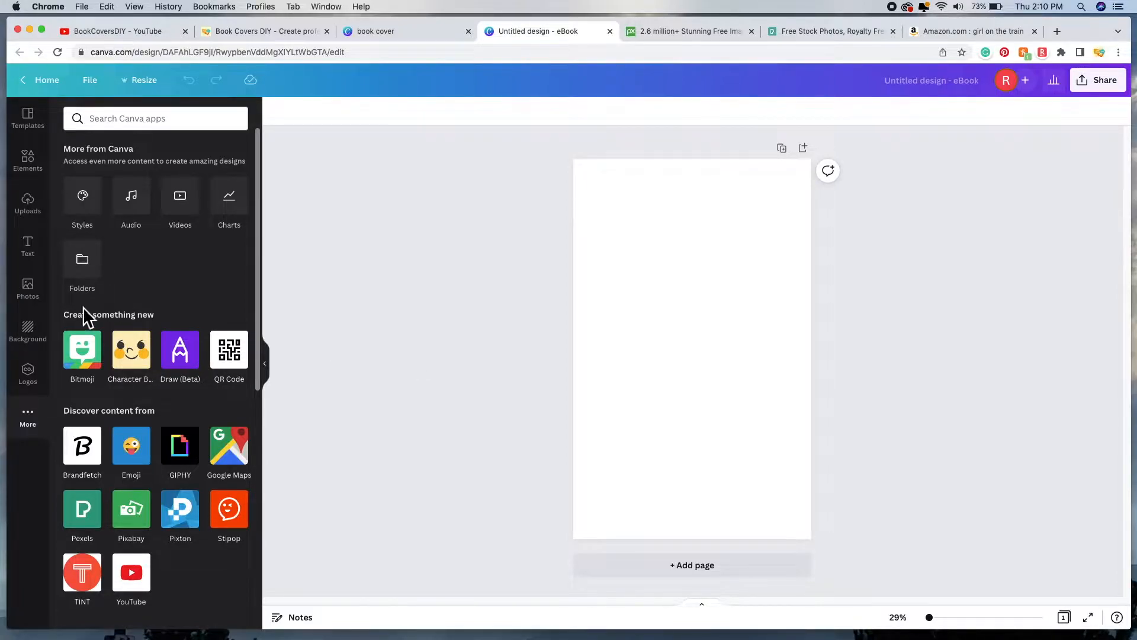
left_click(38, 295)
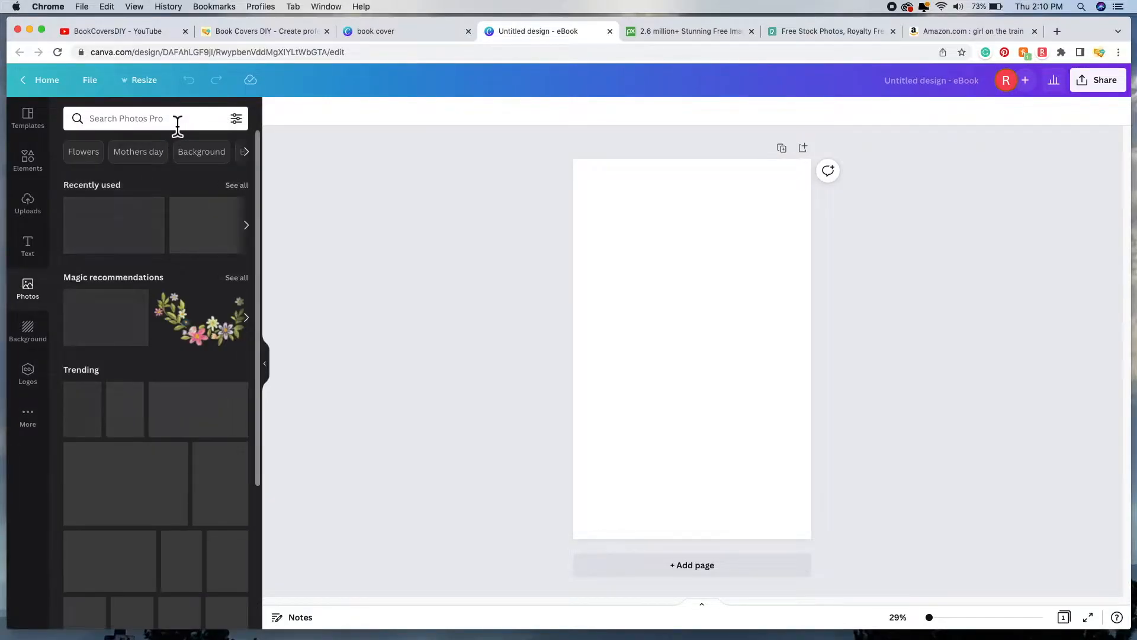
left_click(178, 124)
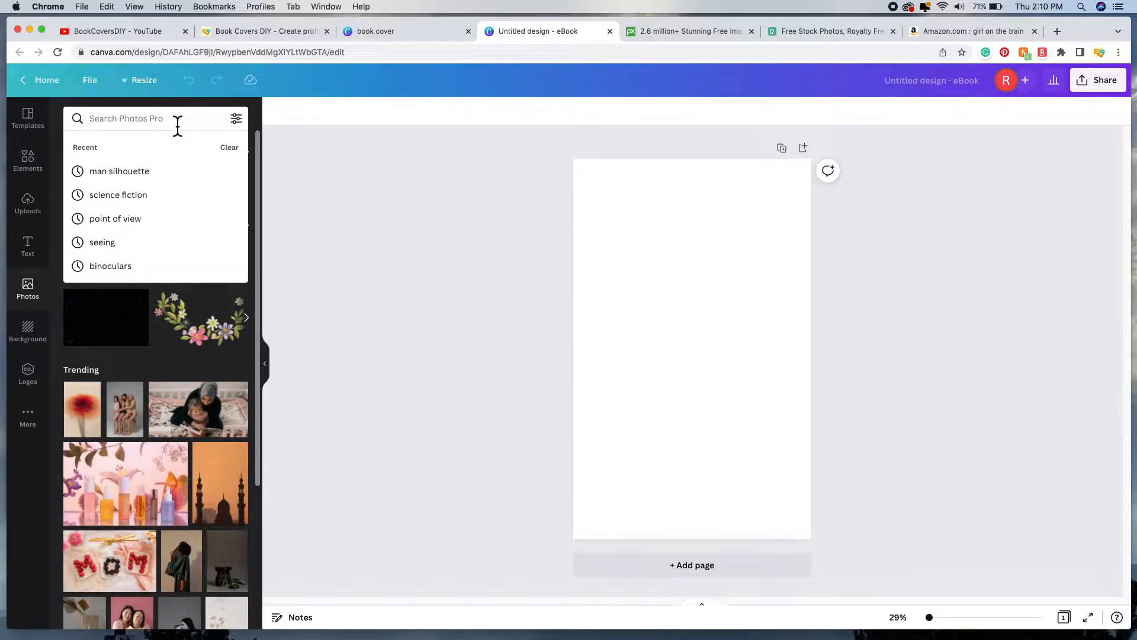
type("f")
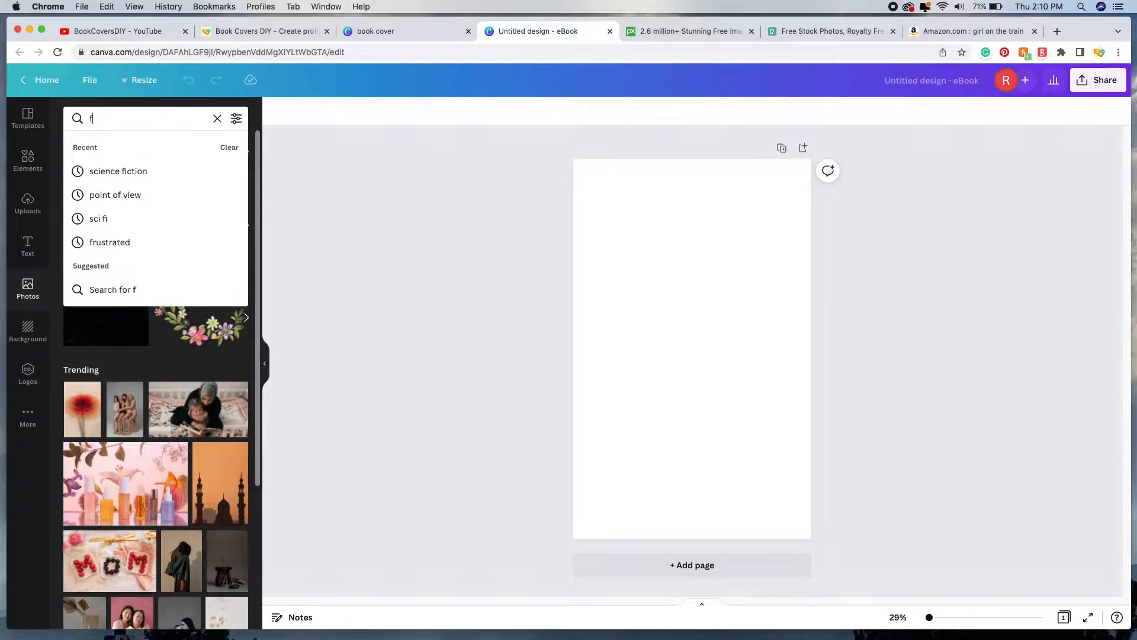
type("ace")
key("Return")
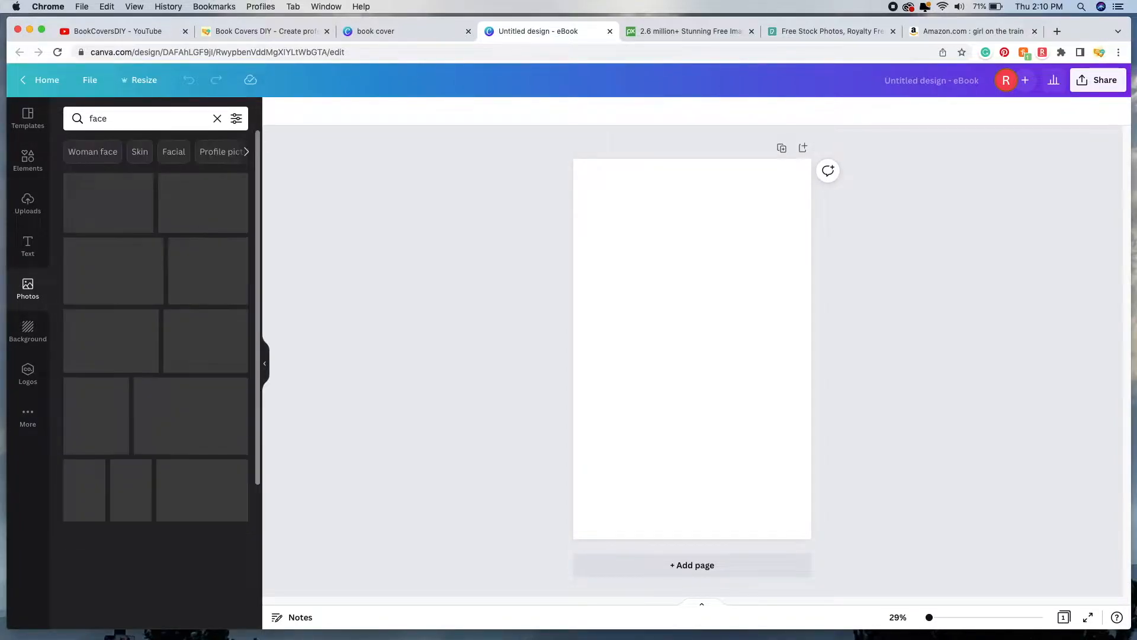
Step: Refine the photo search to 'woman face' and browse the results
left_click(142, 123)
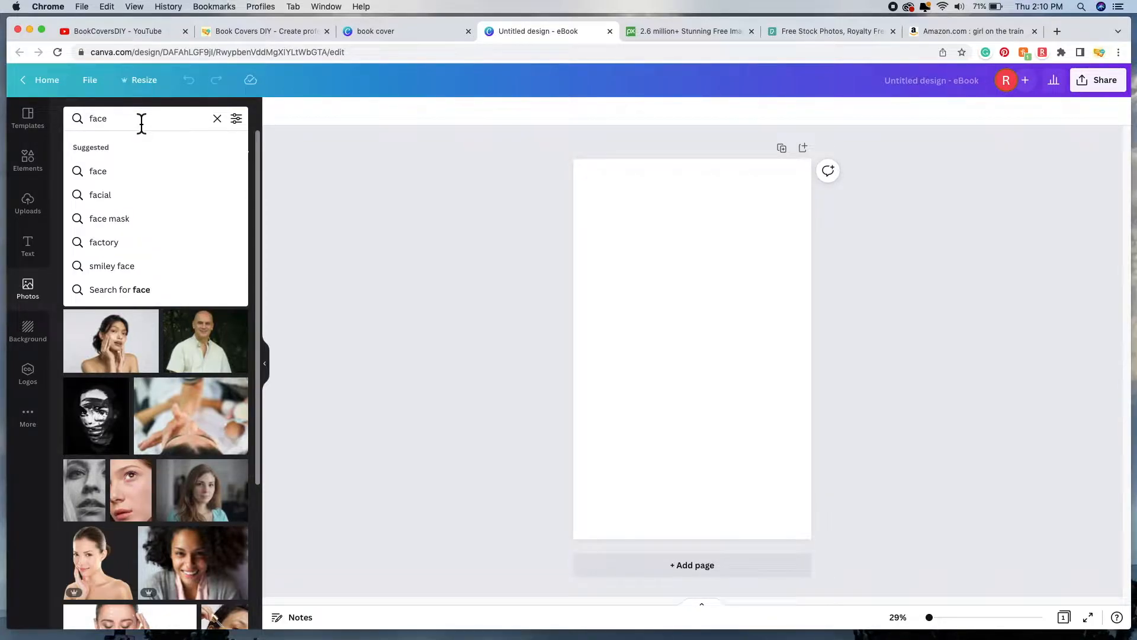
type("woman")
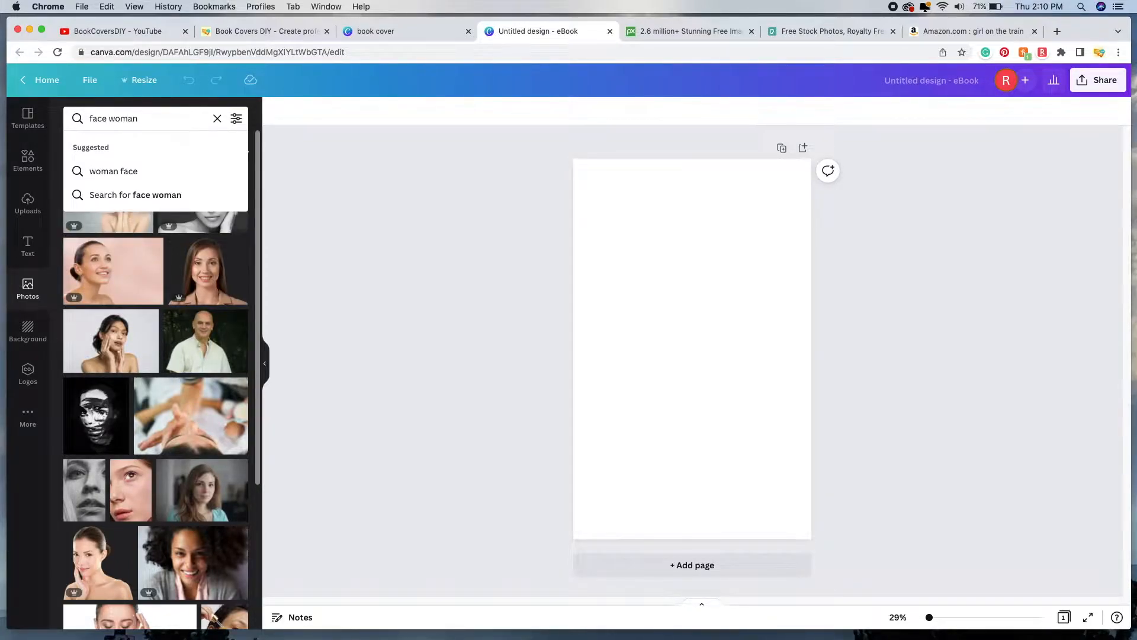
left_click(150, 169)
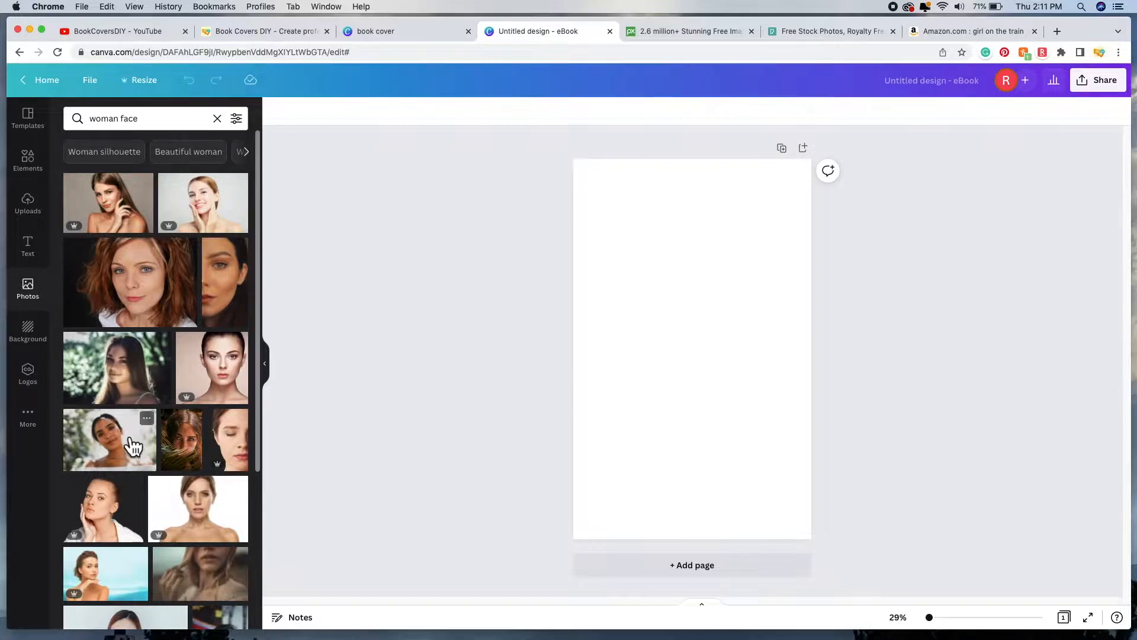
scroll(128, 461, "down", 1)
scroll(128, 461, "down", 3)
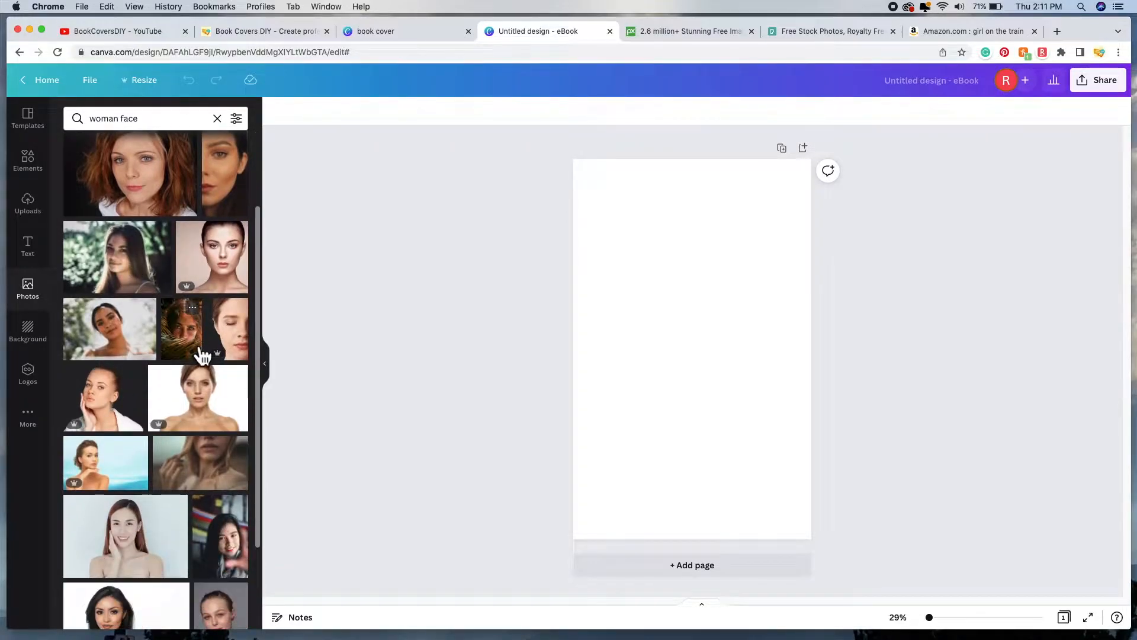
scroll(96, 358, "down", 3)
scroll(118, 450, "down", 3)
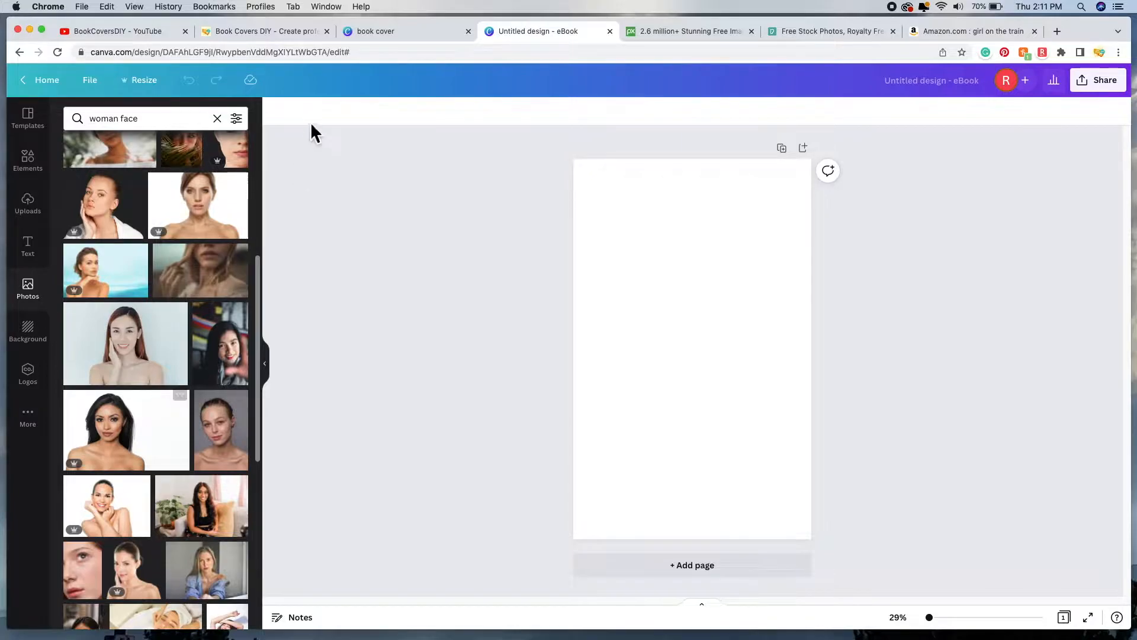
scroll(157, 379, "up", 5)
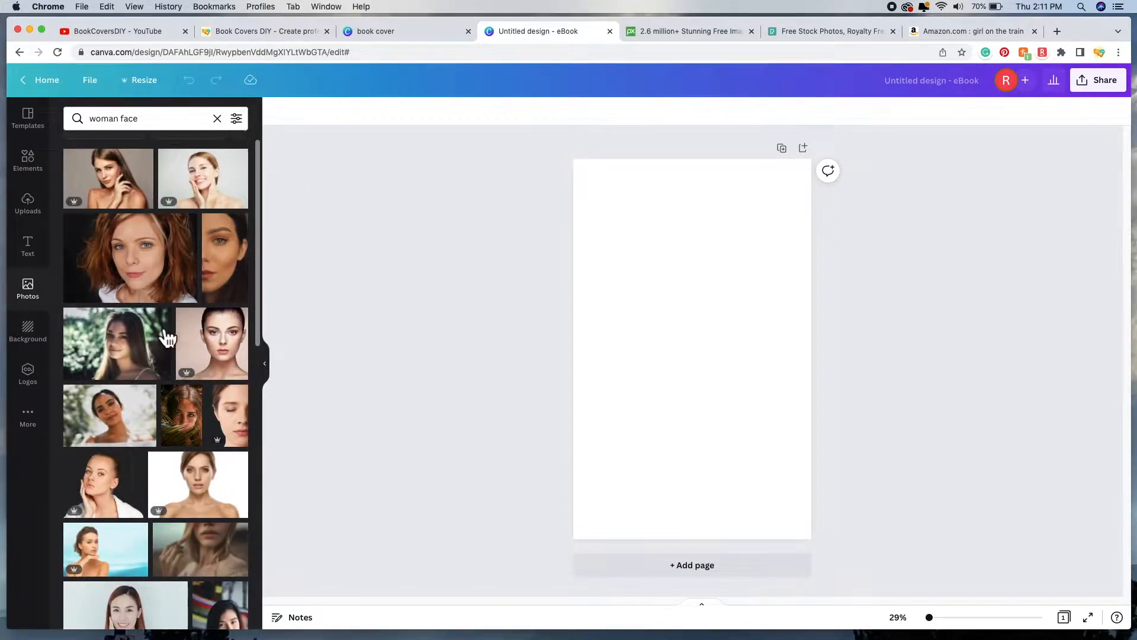
Step: Filter the 'woman face' photo results to Free under Price
left_click(236, 119)
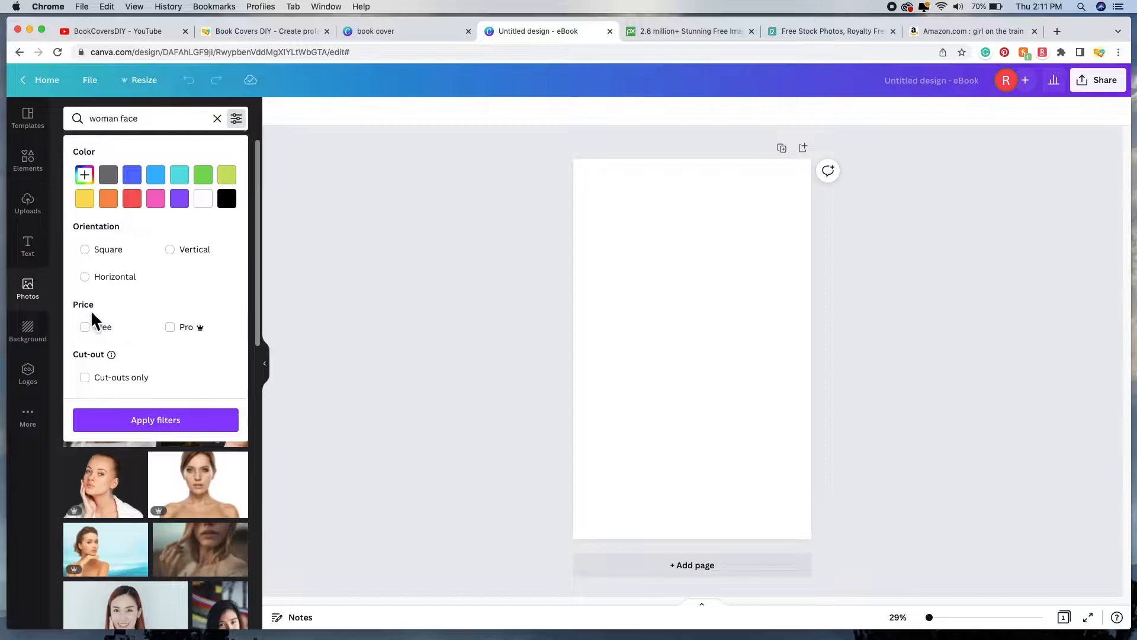
left_click(99, 333)
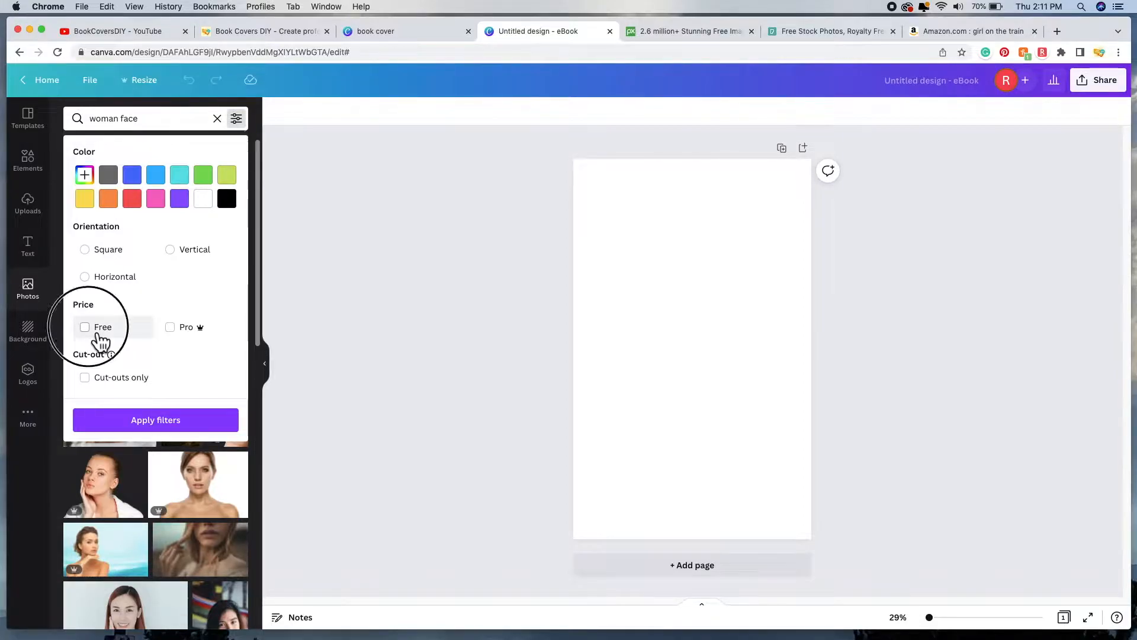
left_click(181, 425)
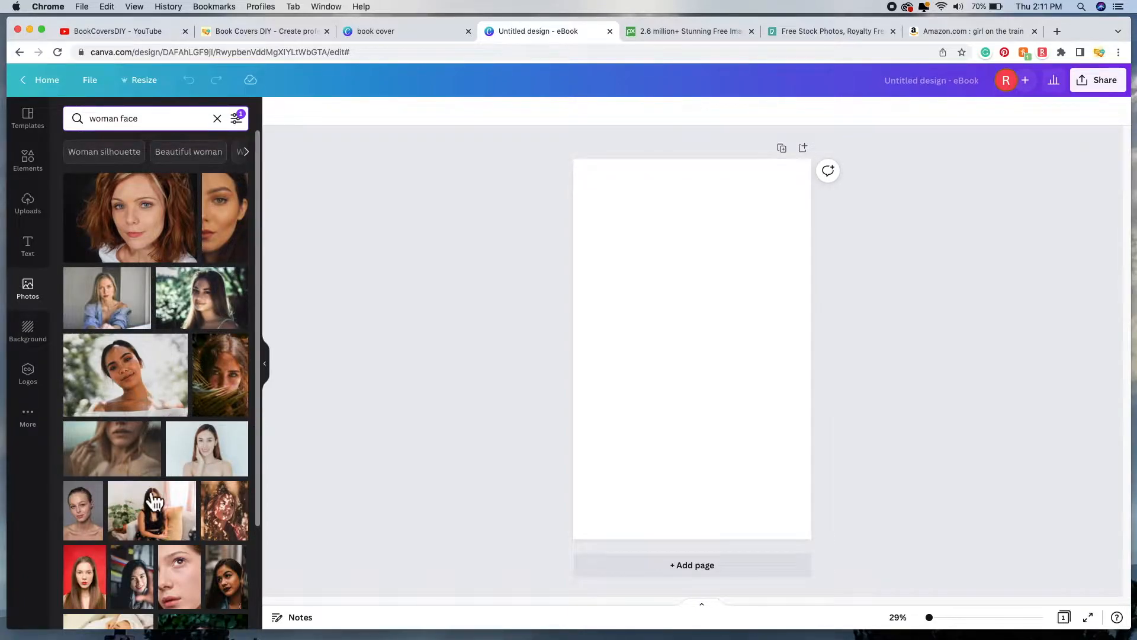
left_click(253, 127)
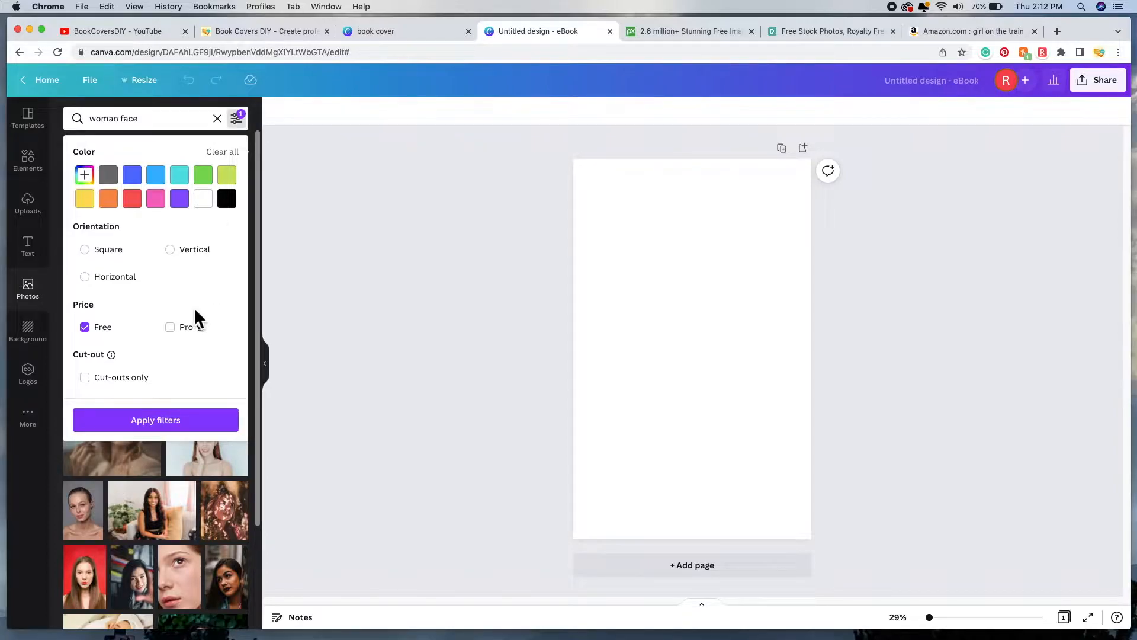
left_click(163, 422)
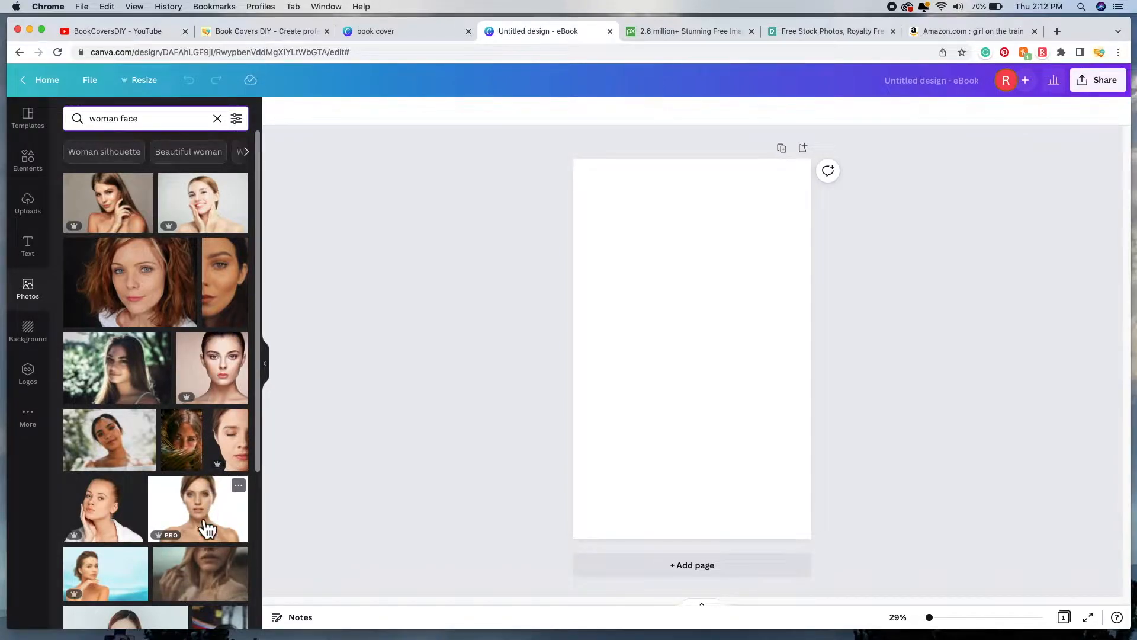
Step: Browse the free results, then switch to the Pixabay tab
scroll(201, 503, "down", 3)
scroll(200, 500, "down", 10)
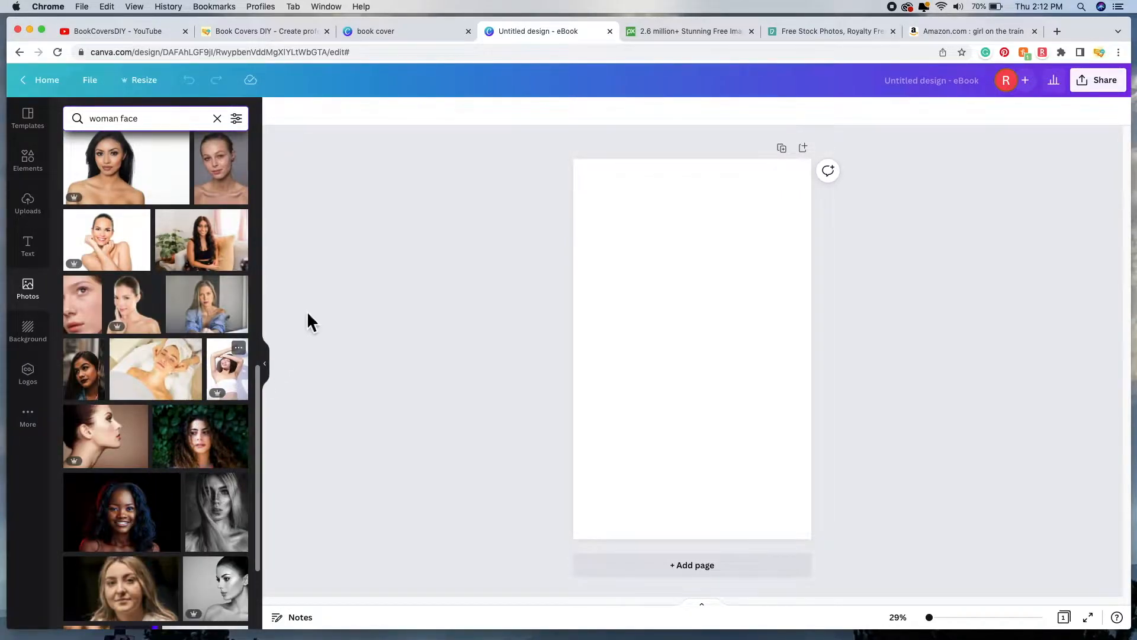
left_click(696, 39)
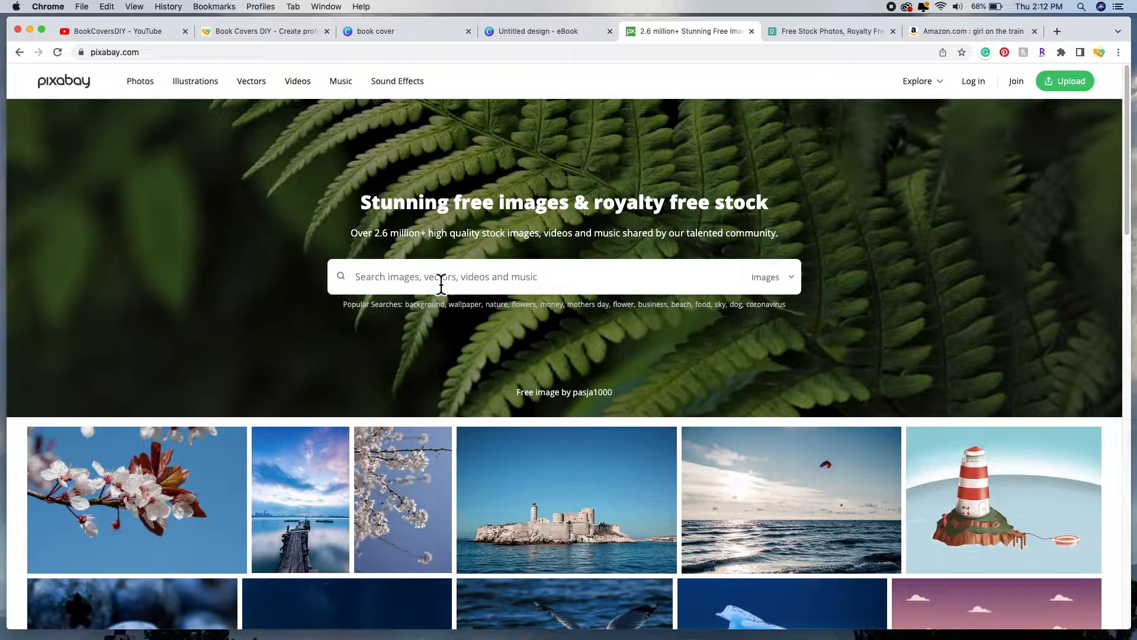
Step: Search Pixabay for 'woman face' images and glance over the results
left_click(815, 32)
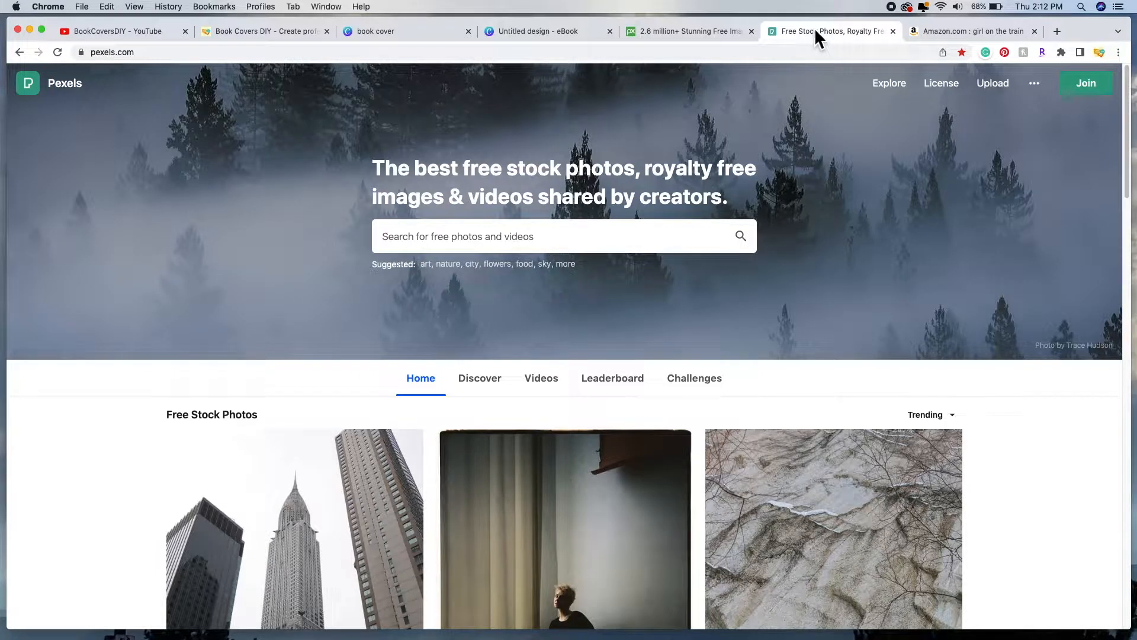
left_click(686, 41)
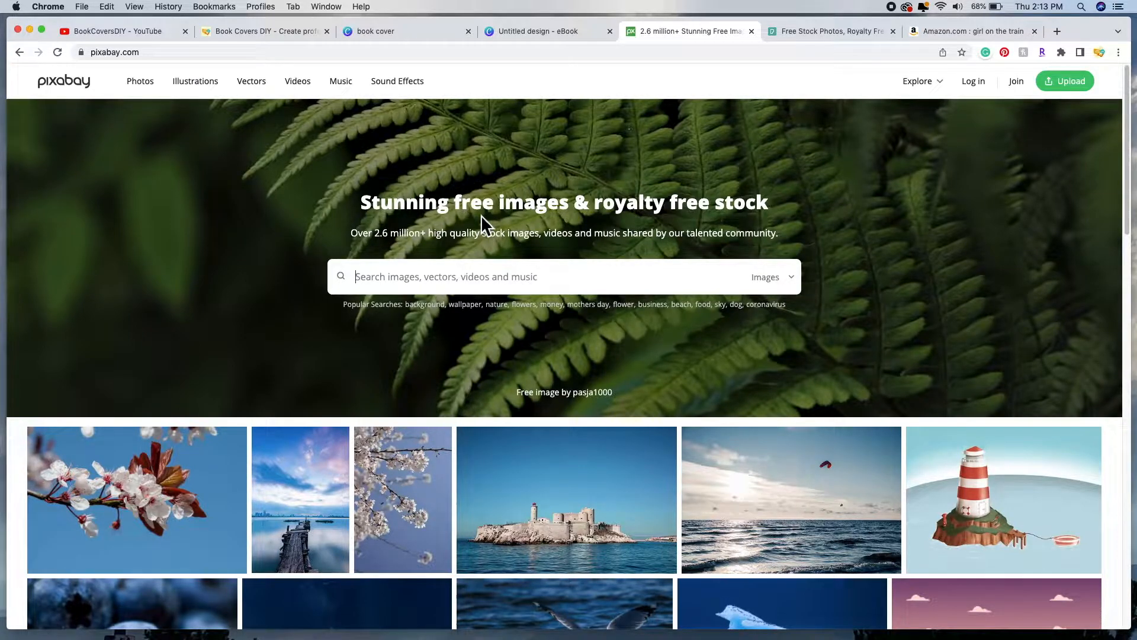
left_click(412, 281)
type("wom")
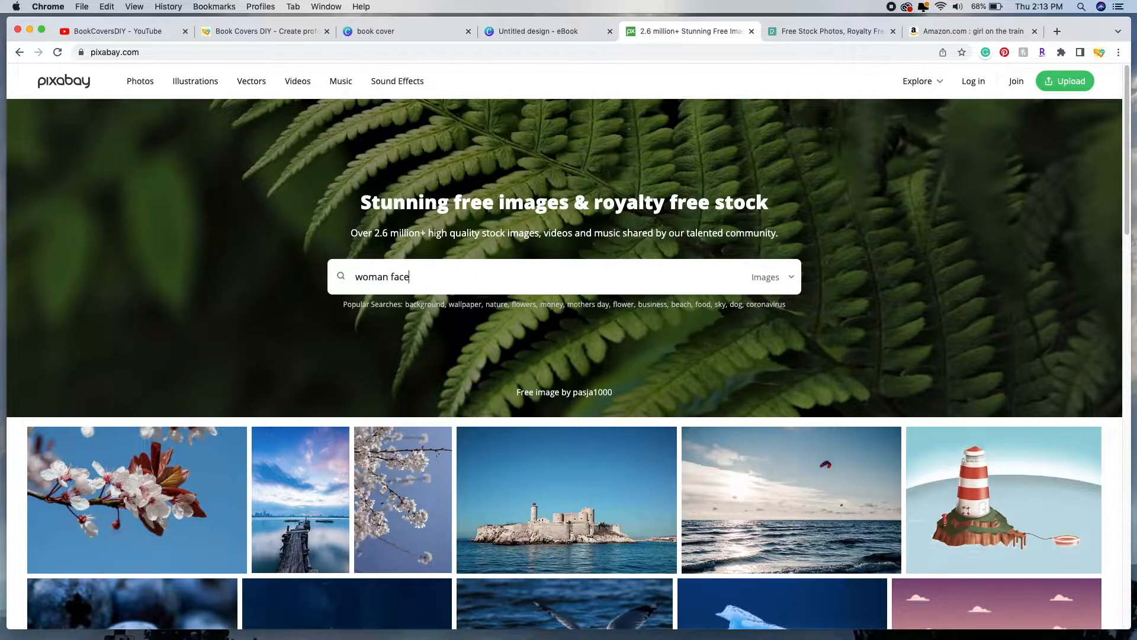
type("an face")
key("Return")
scroll(424, 292, "down", 10)
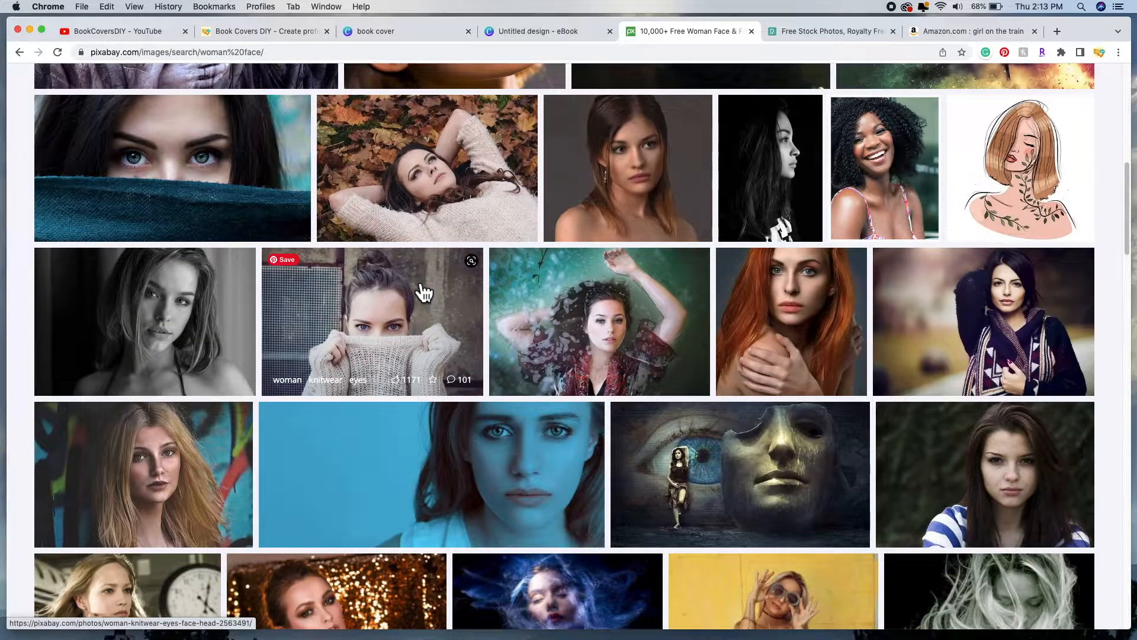
scroll(424, 292, "up", 8)
scroll(748, 437, "down", 2)
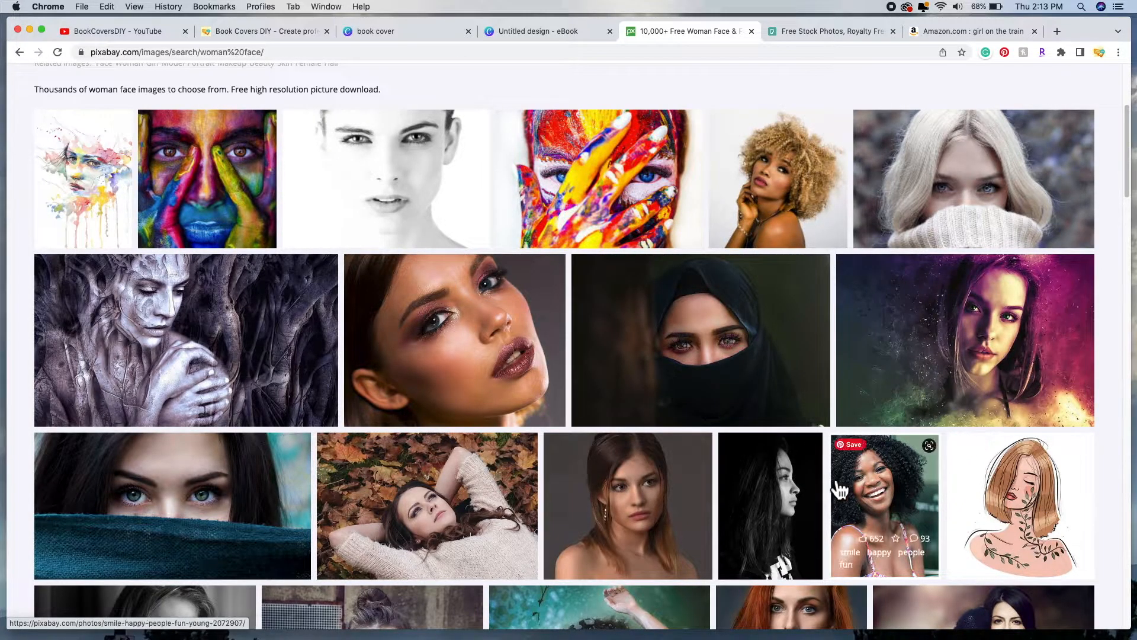
scroll(860, 493, "up", 5)
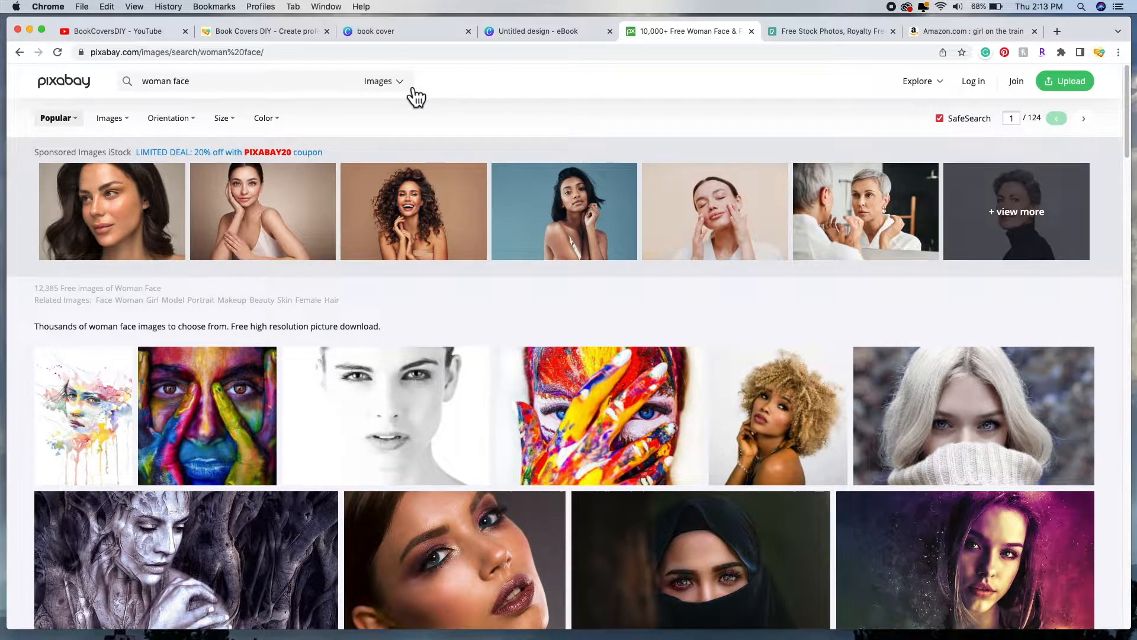
Step: Restrict the Pixabay 'woman face' search to photos only and browse the results
left_click(410, 90)
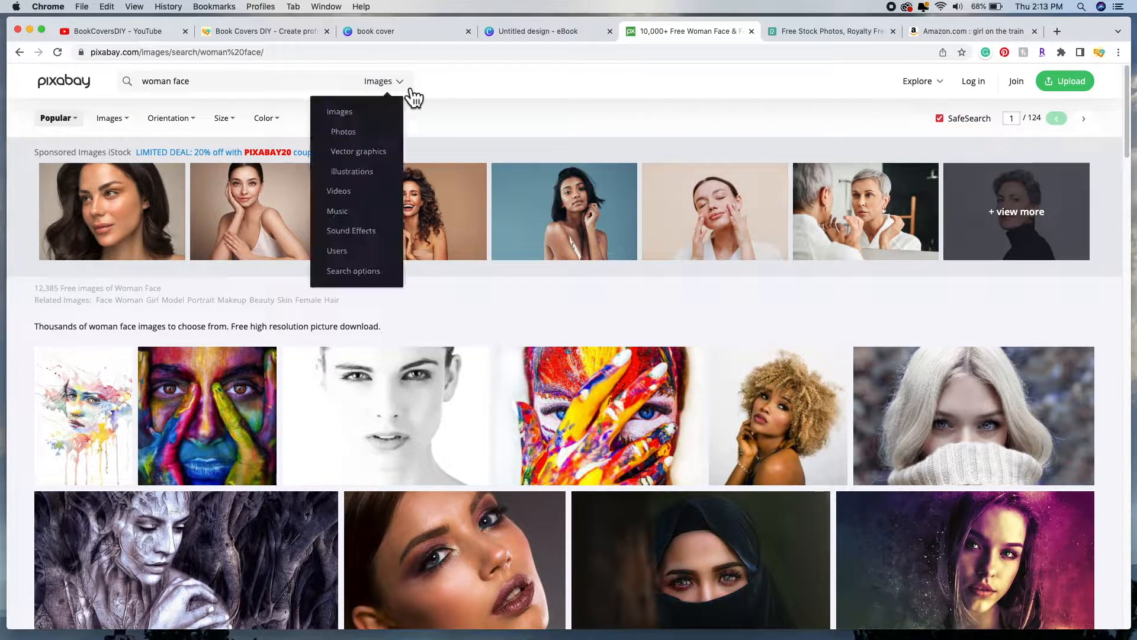
left_click(364, 137)
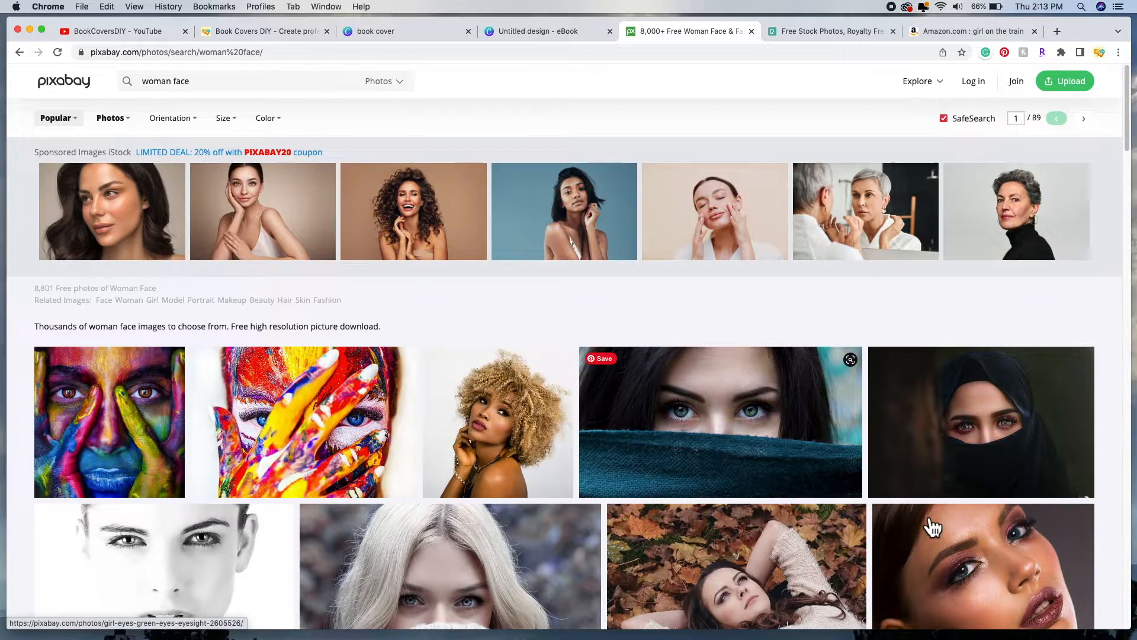
scroll(930, 526, "down", 5)
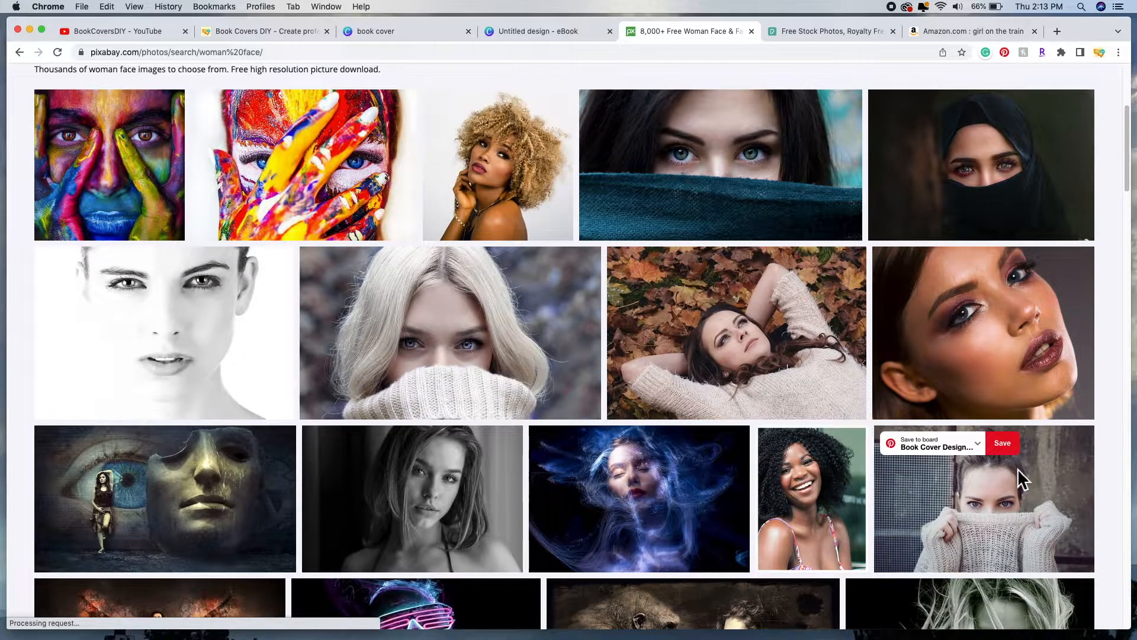
scroll(610, 414, "up", 5)
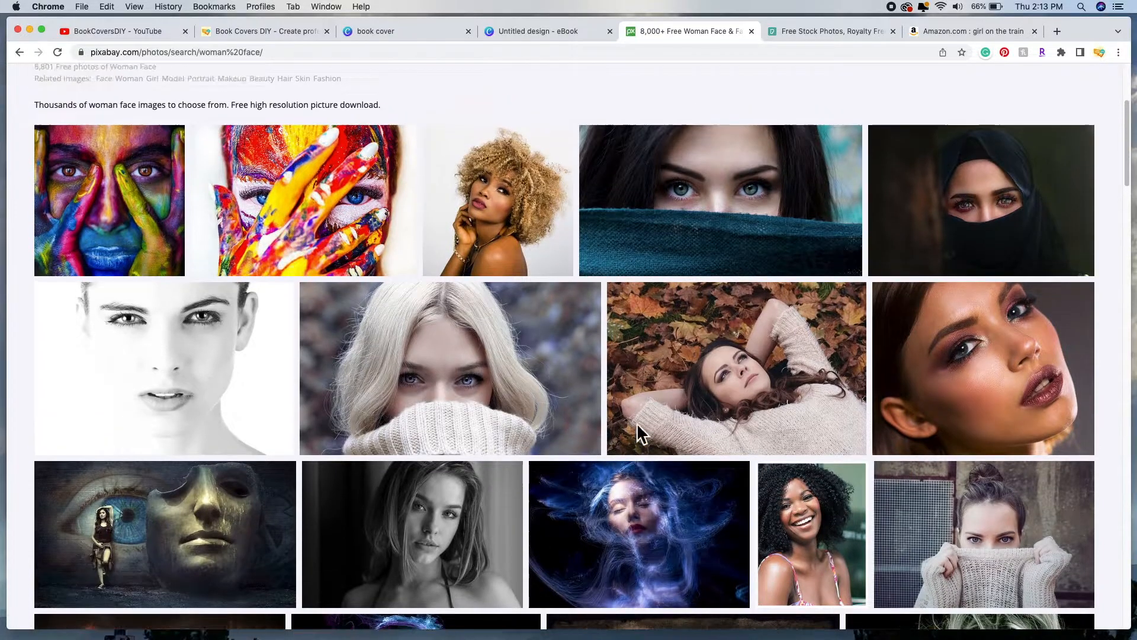
scroll(604, 419, "down", 5)
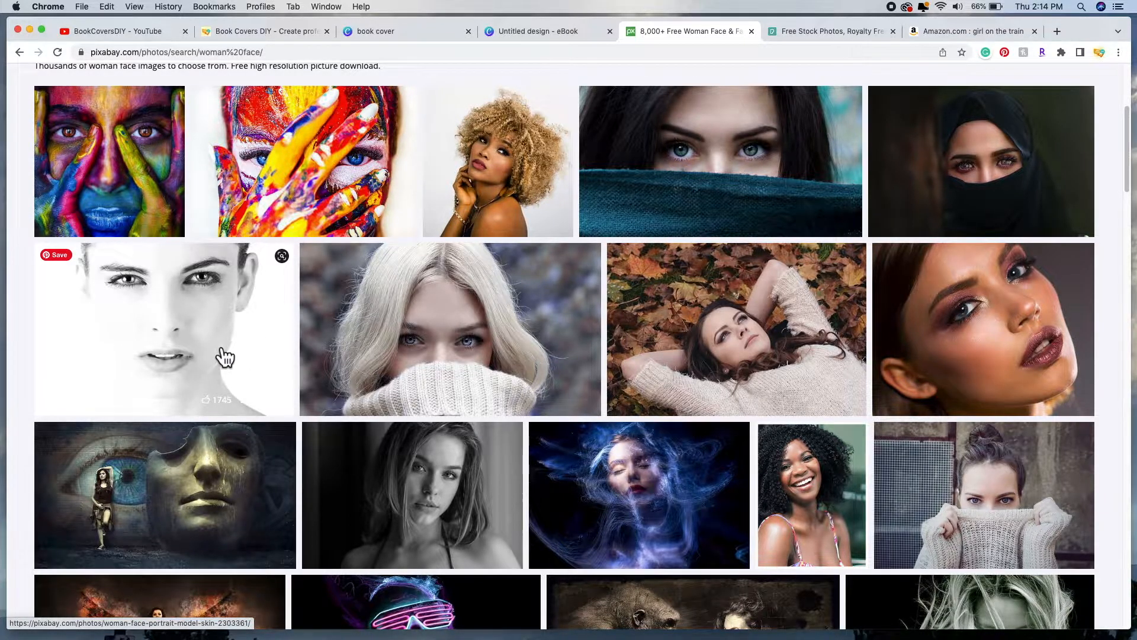
scroll(782, 382, "down", 1)
scroll(610, 352, "down", 5)
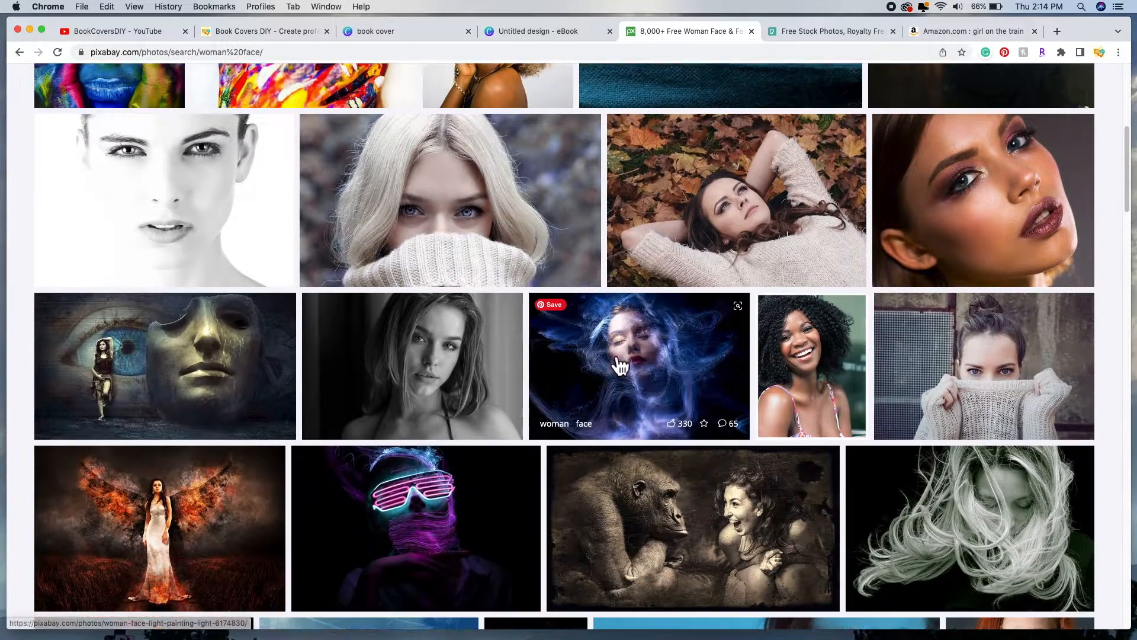
Step: Scroll through the results to find the blue-tinted sad girl portrait
scroll(613, 355, "down", 7)
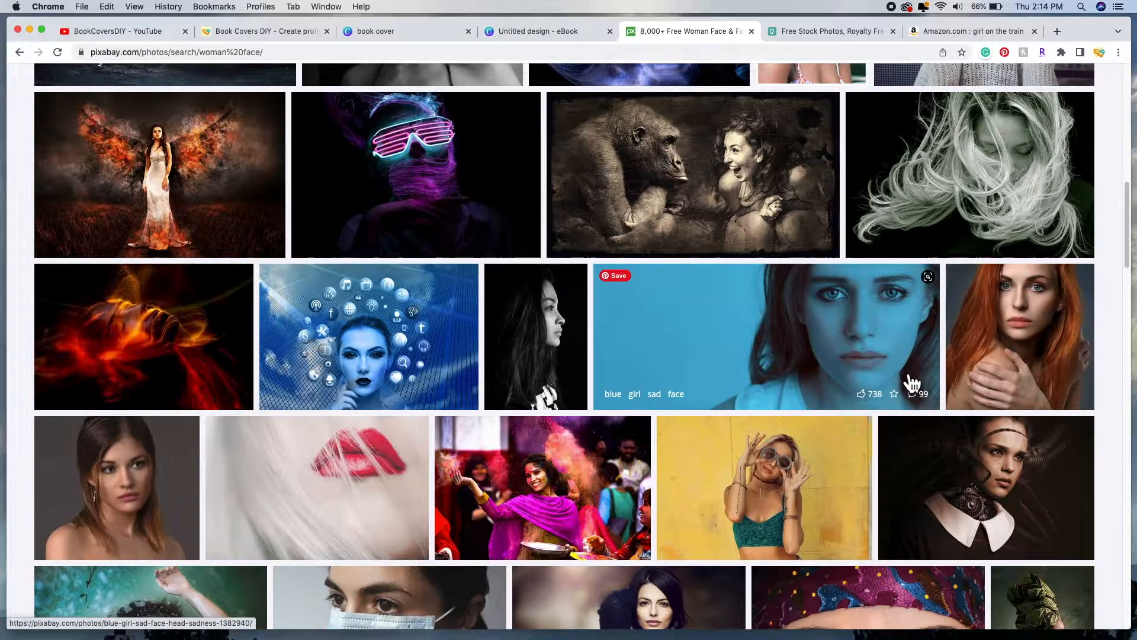
scroll(858, 343, "down", 1)
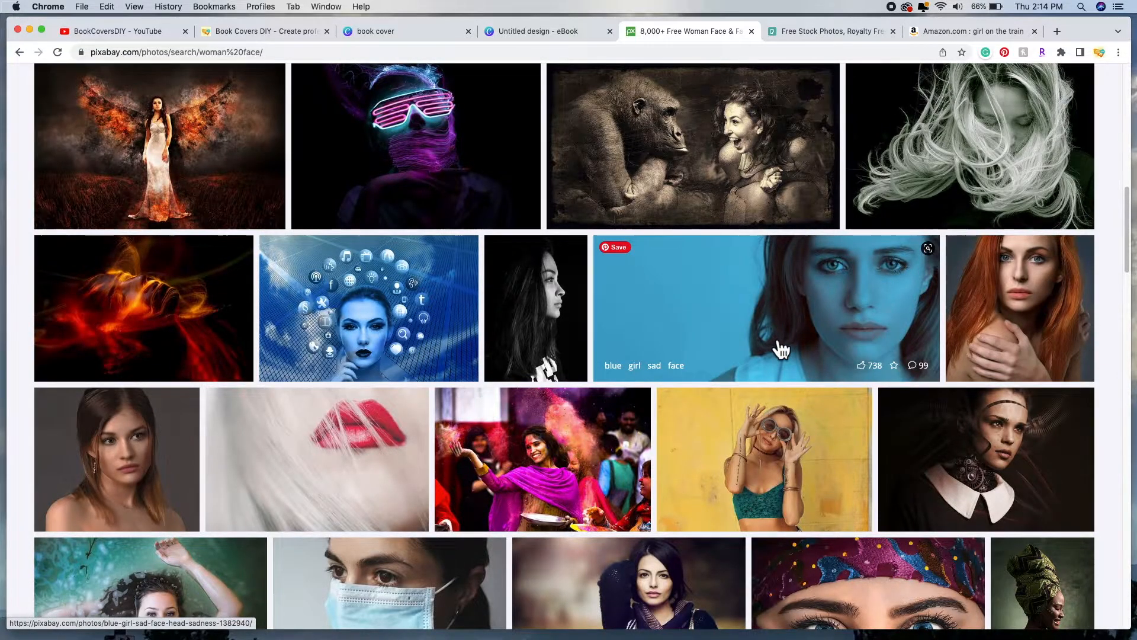
scroll(710, 343, "down", 8)
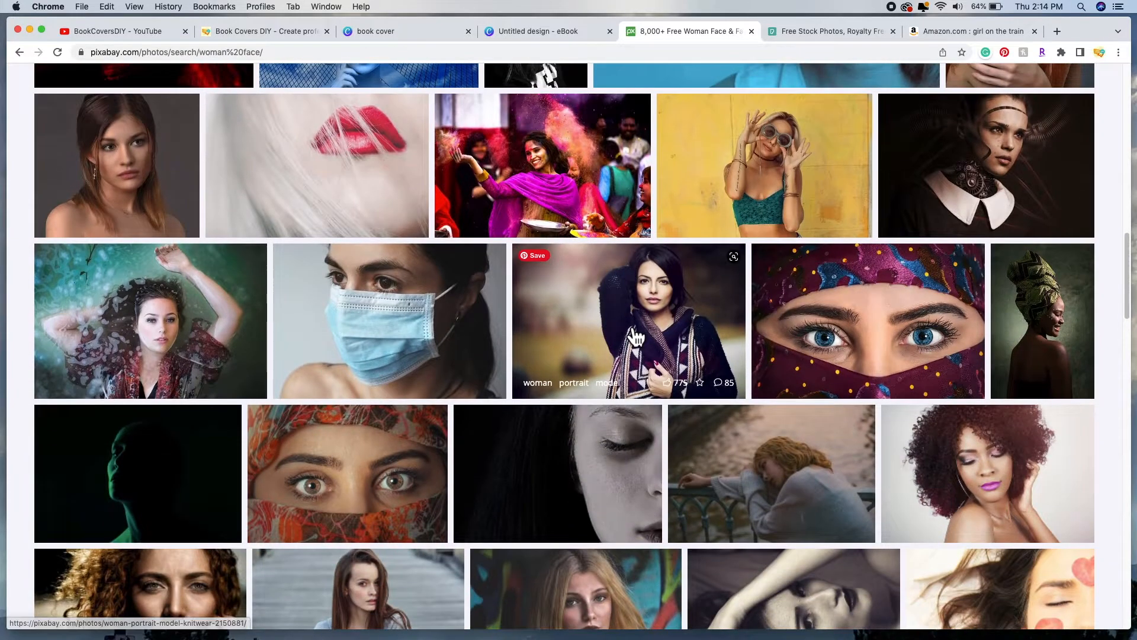
scroll(628, 350, "down", 3)
scroll(628, 414, "down", 1)
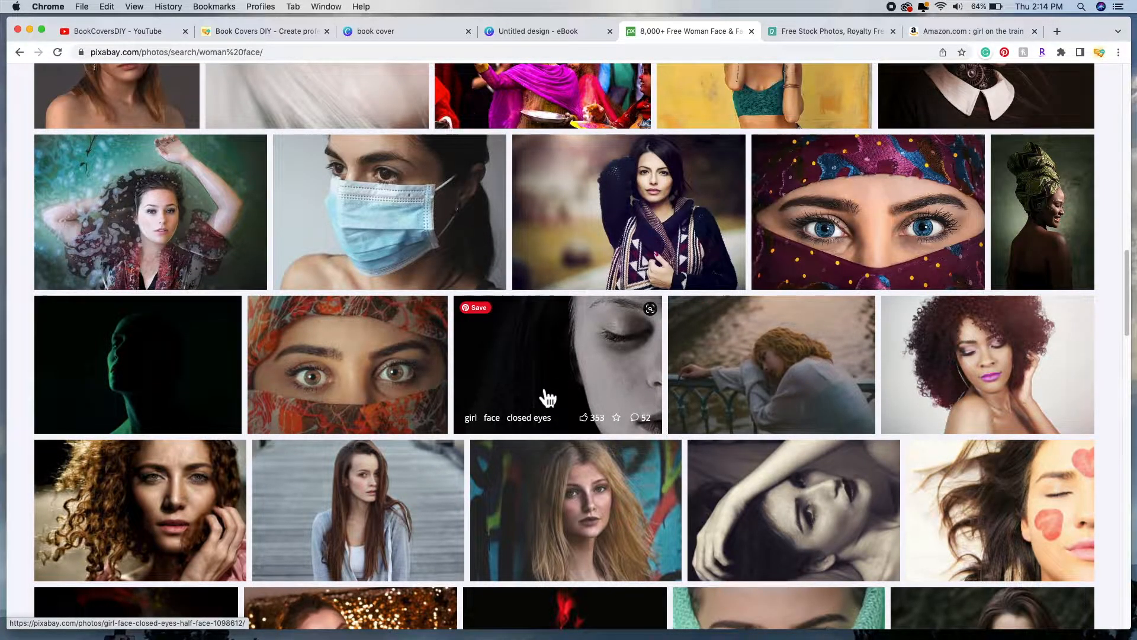
scroll(691, 418, "down", 5)
scroll(709, 467, "up", 8)
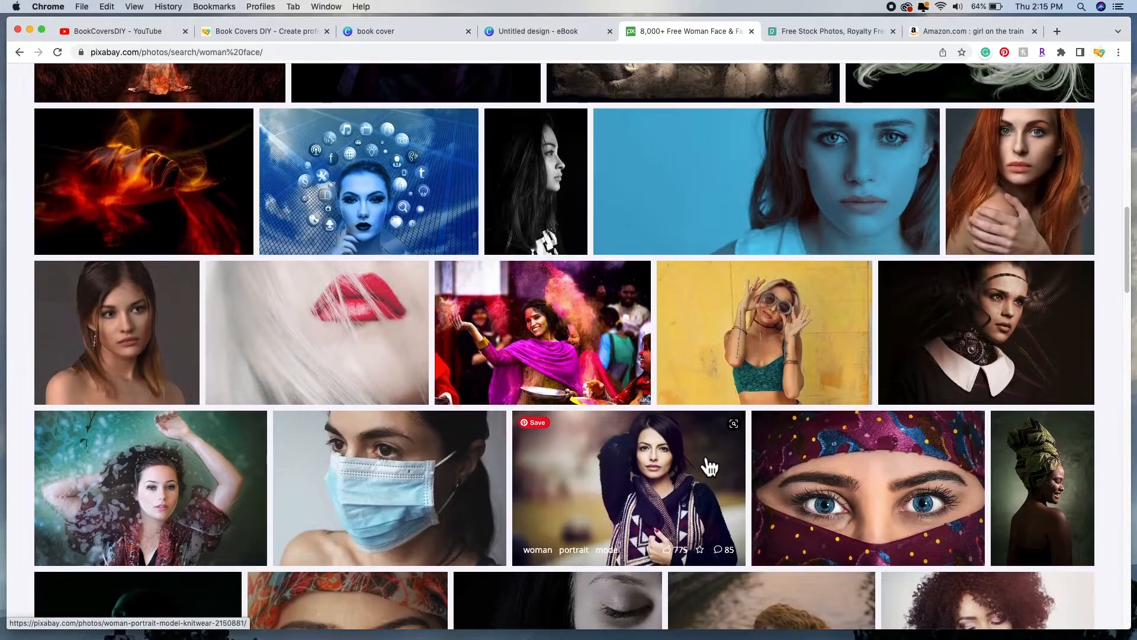
scroll(709, 466, "up", 2)
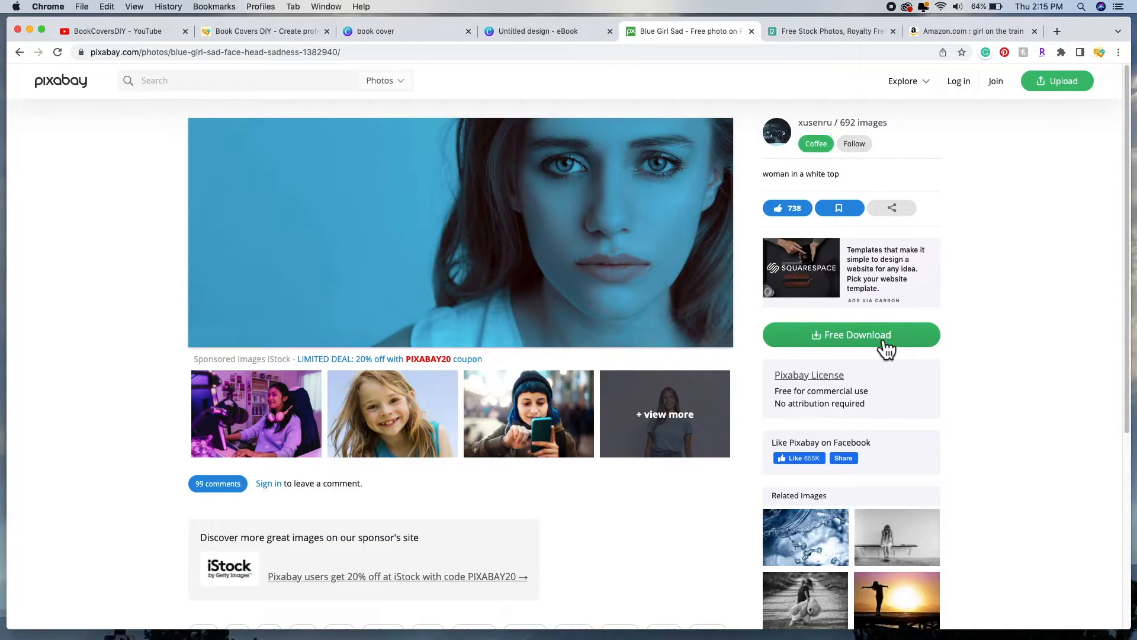
Step: Download the blue-toned girl photo as a 1920×809 JPG, passing the robot check, then return to Canva
left_click(886, 349)
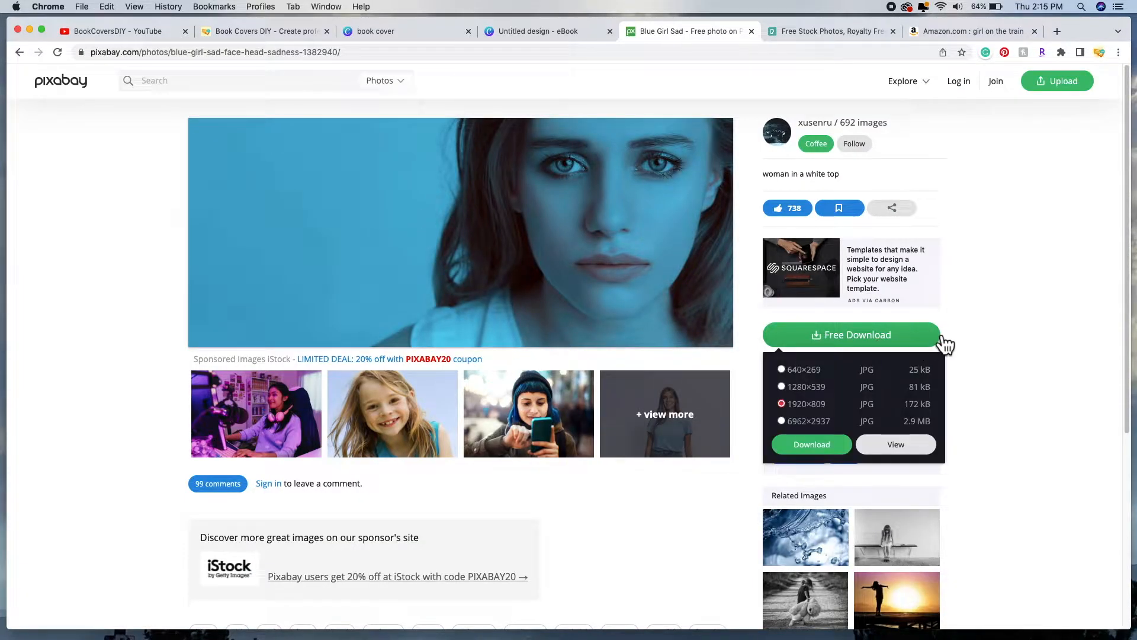
left_click(820, 452)
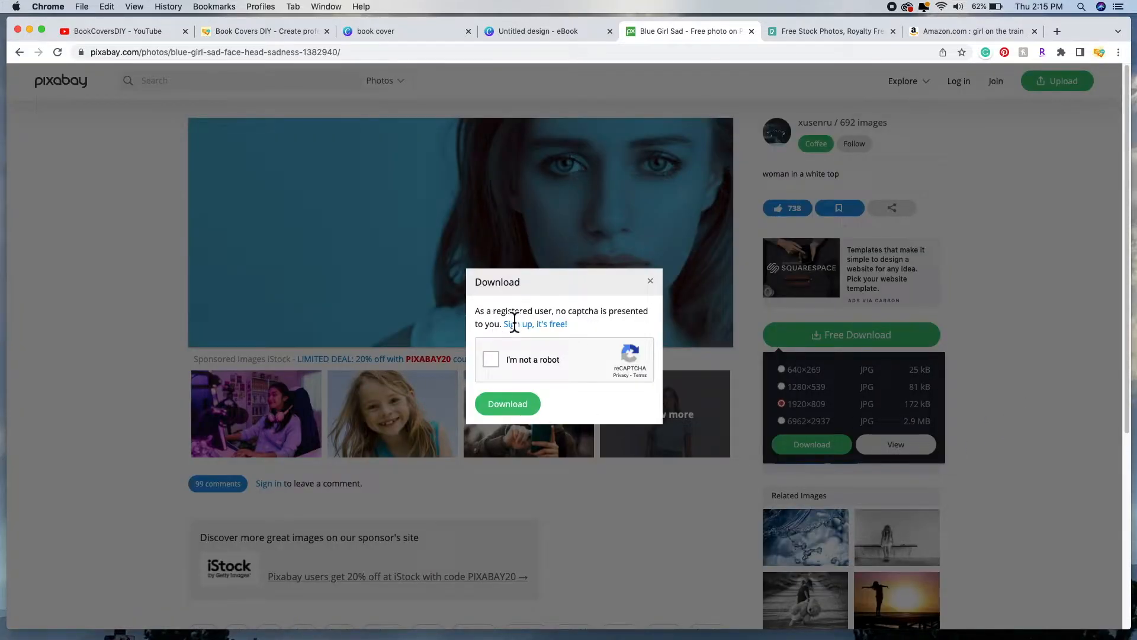
left_click(491, 359)
left_click(516, 403)
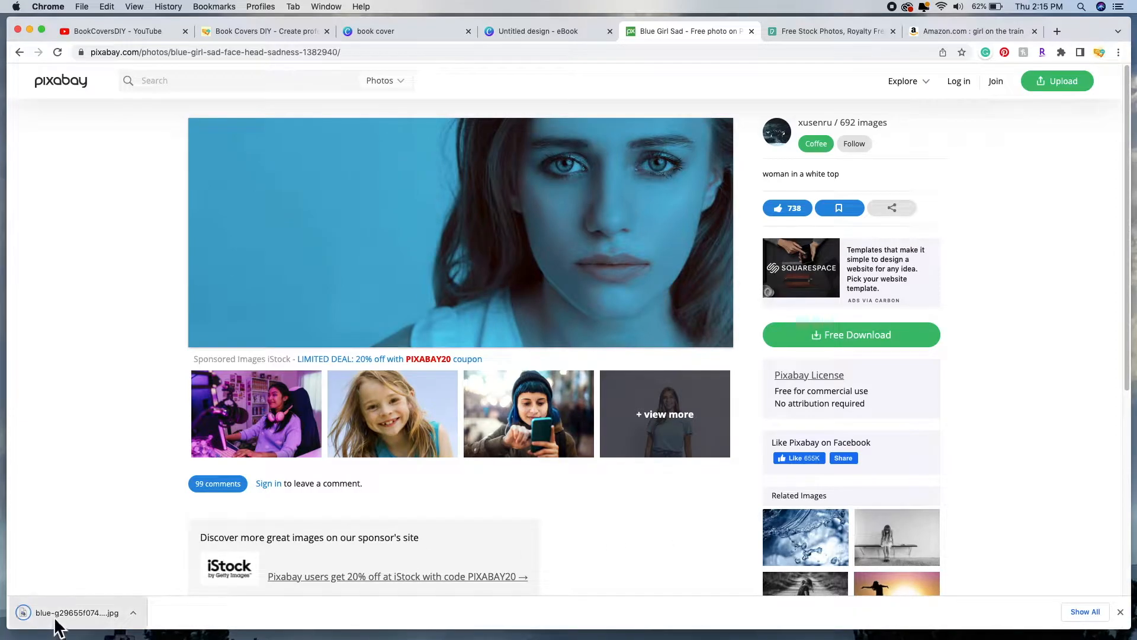
left_click(535, 31)
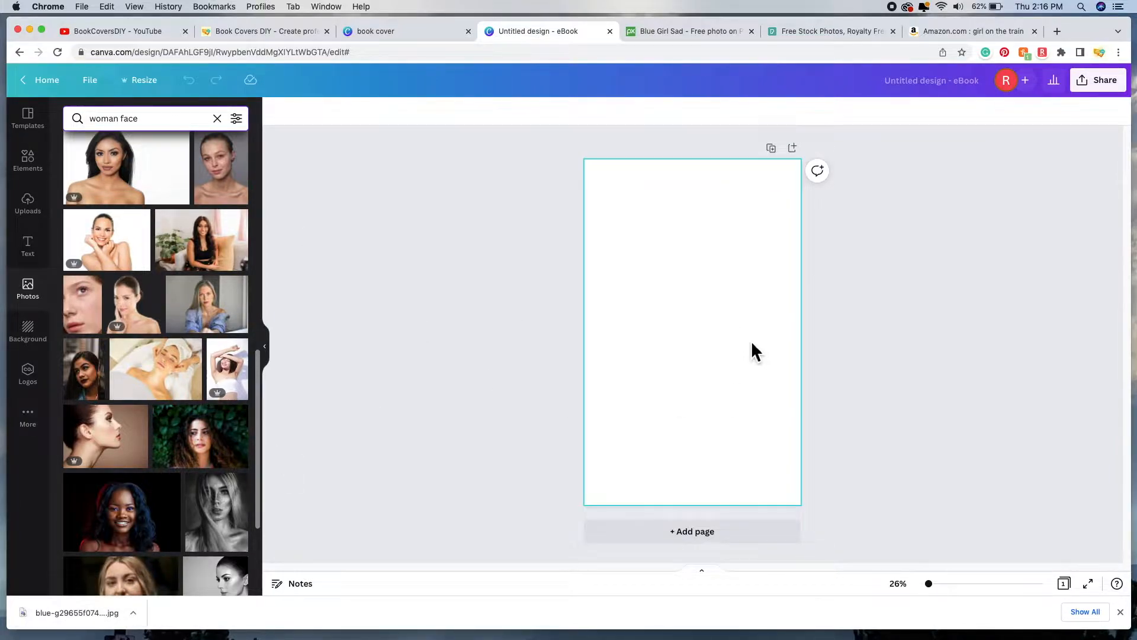
Step: Upload the downloaded blue girl JPG from the Downloads folder into Canva's Uploads
left_click(40, 214)
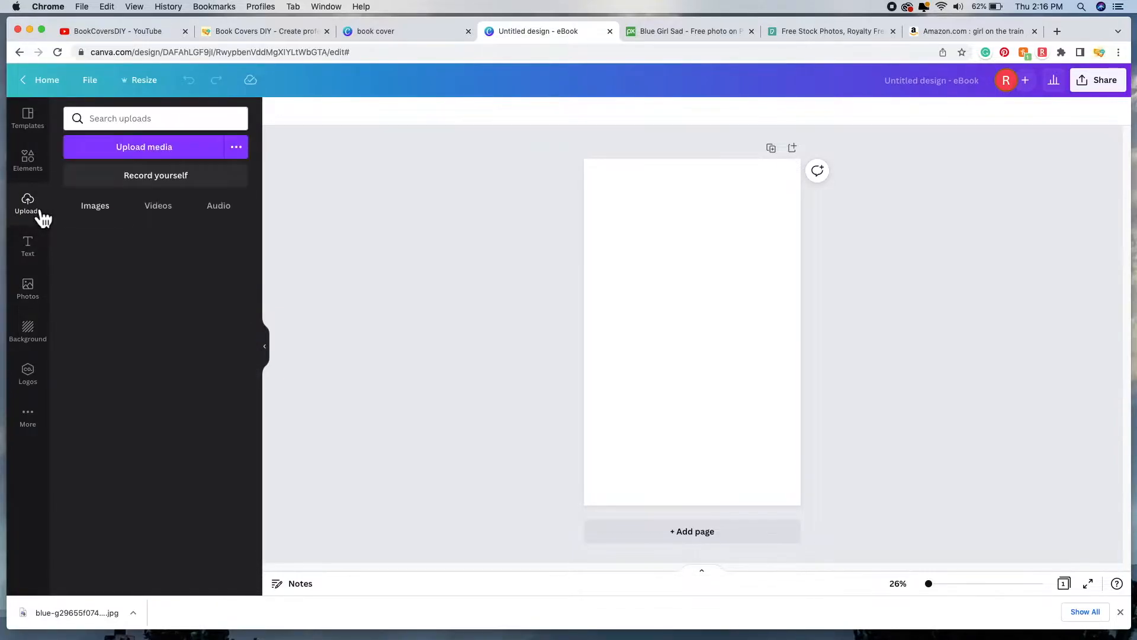
left_click(160, 152)
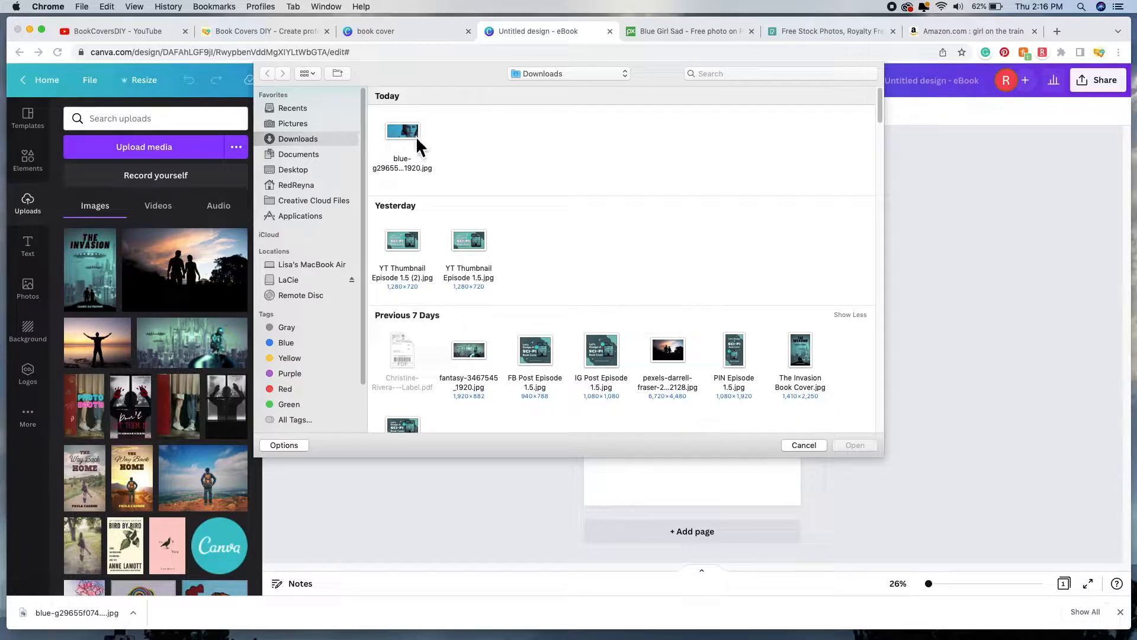
left_click(412, 135)
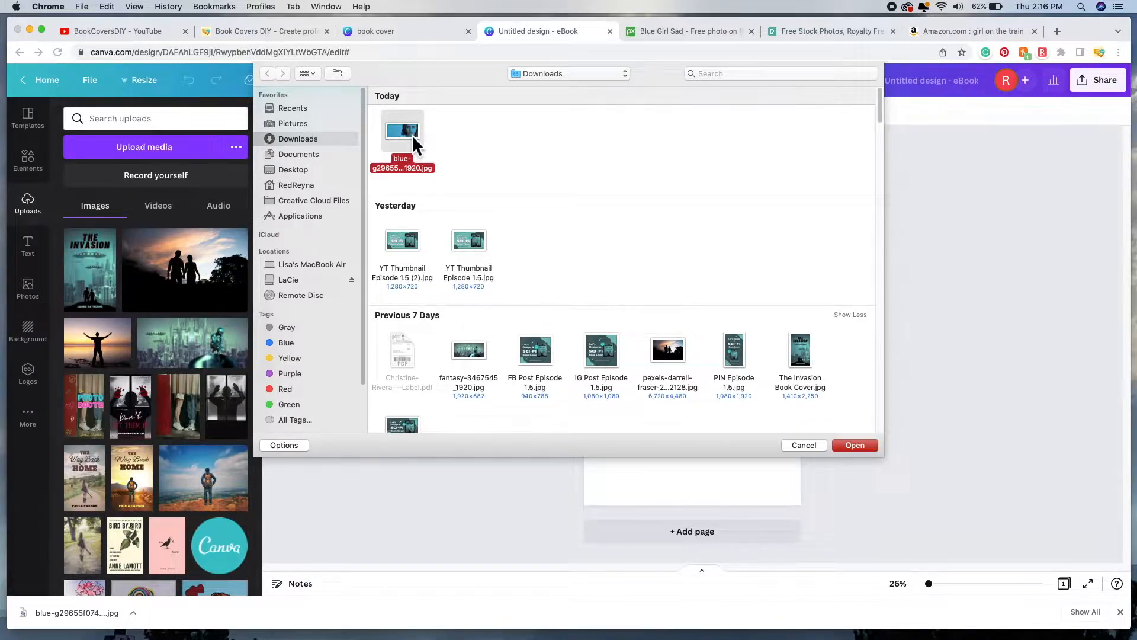
left_click(855, 445)
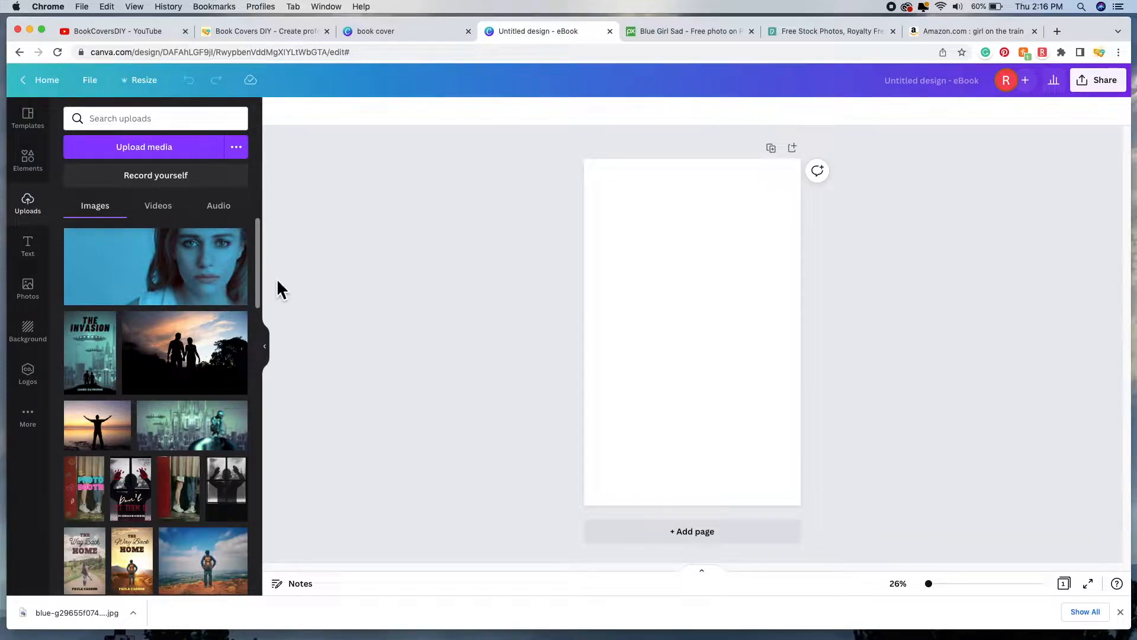
Step: Place the blue girl photo on the page, enlarge it by its corners, and snap it to the top edge
left_click(167, 278)
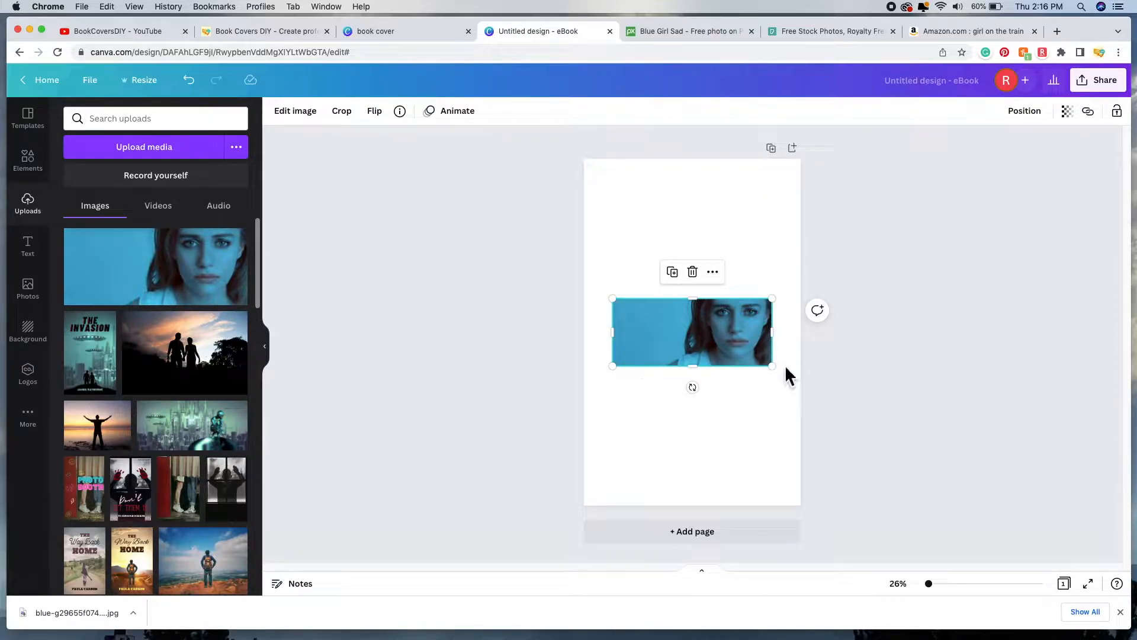
left_click_drag(622, 308, 480, 214)
left_click_drag(773, 235, 833, 172)
left_click_drag(466, 205, 390, 173)
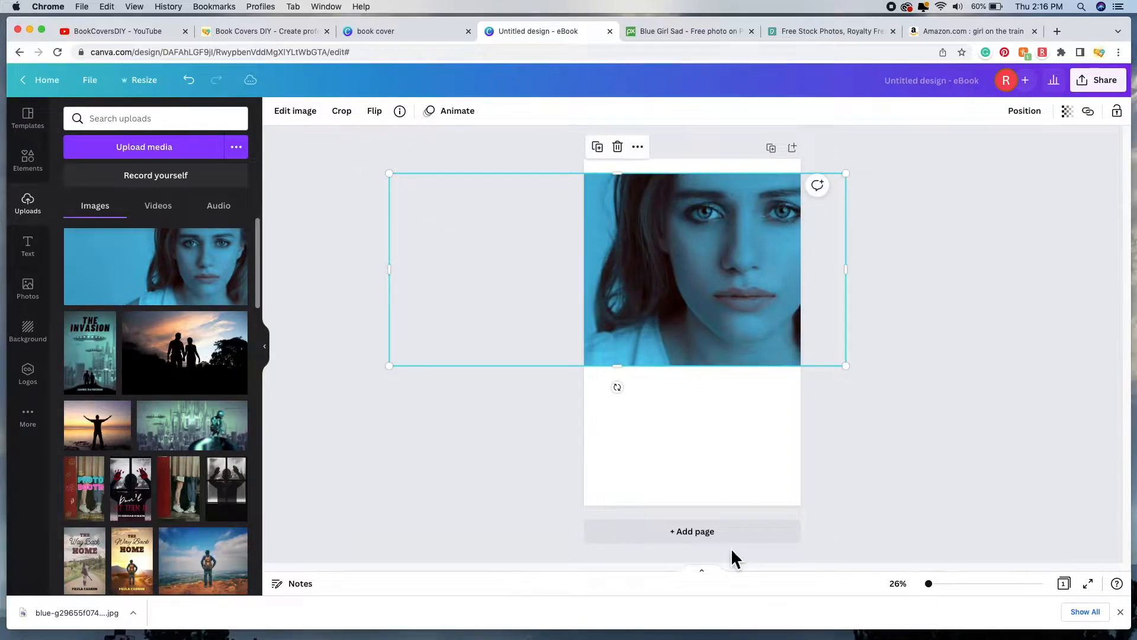
left_click_drag(738, 256, 693, 249)
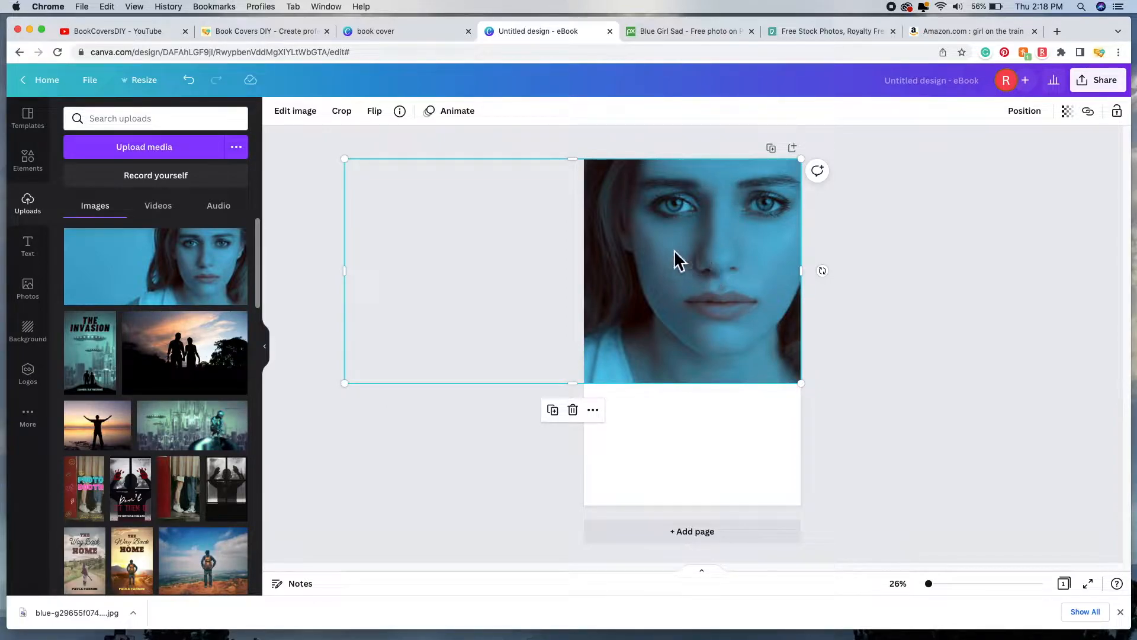
left_click_drag(676, 250, 680, 252)
Step: Mirror the girl photo horizontally and shift it right so the face fills the upper page
left_click(386, 118)
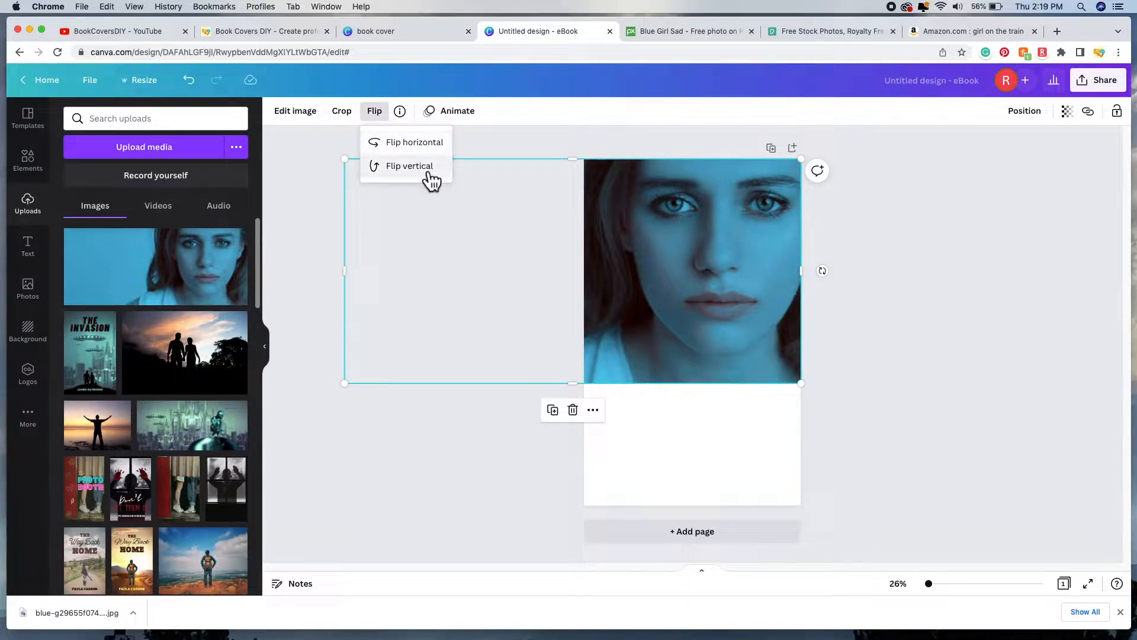
left_click(424, 152)
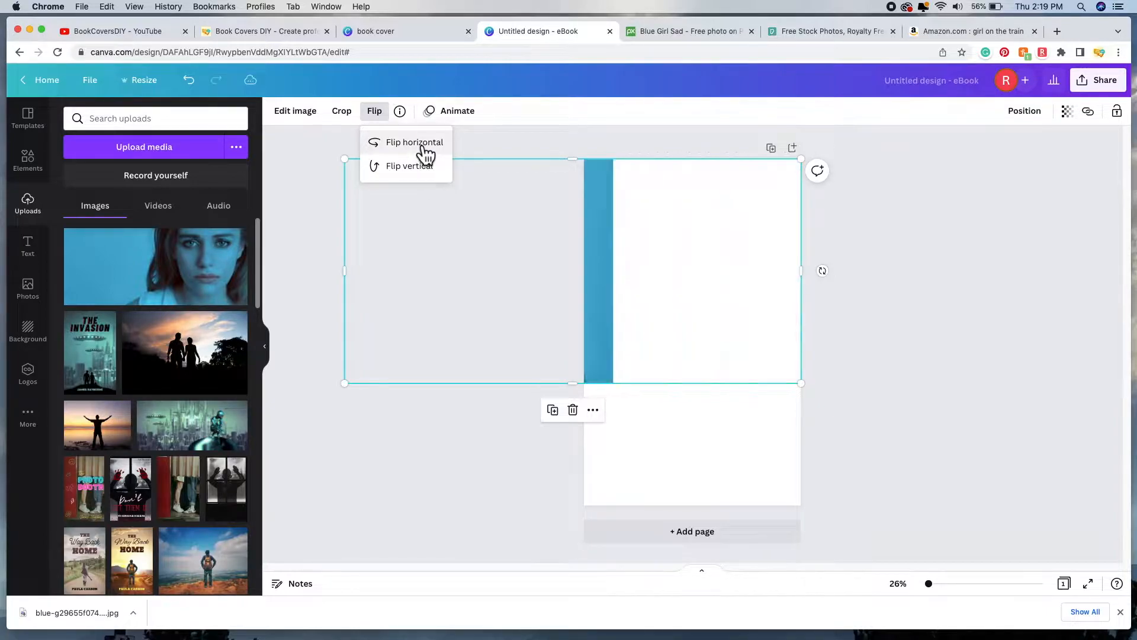
left_click_drag(670, 236, 697, 306)
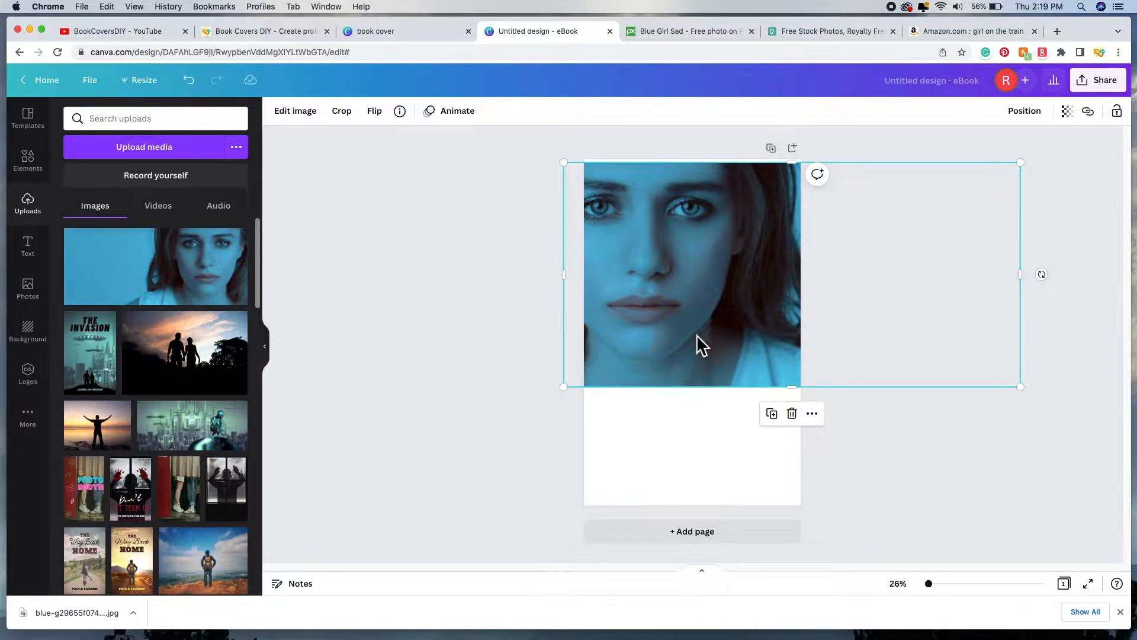
left_click_drag(714, 260, 764, 261)
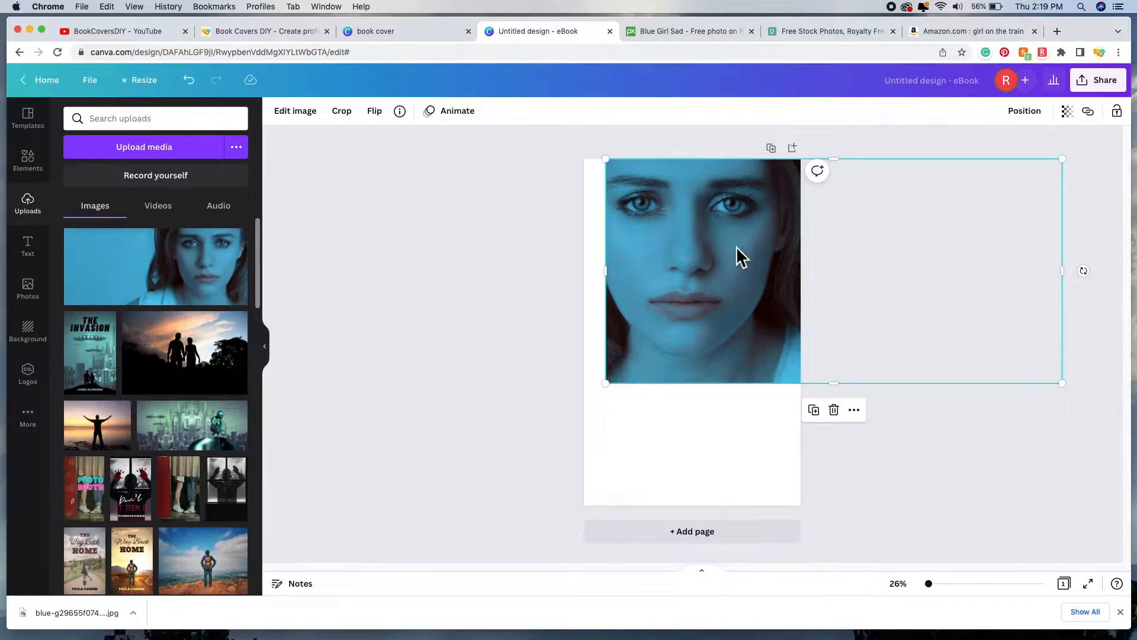
left_click_drag(715, 246, 731, 242)
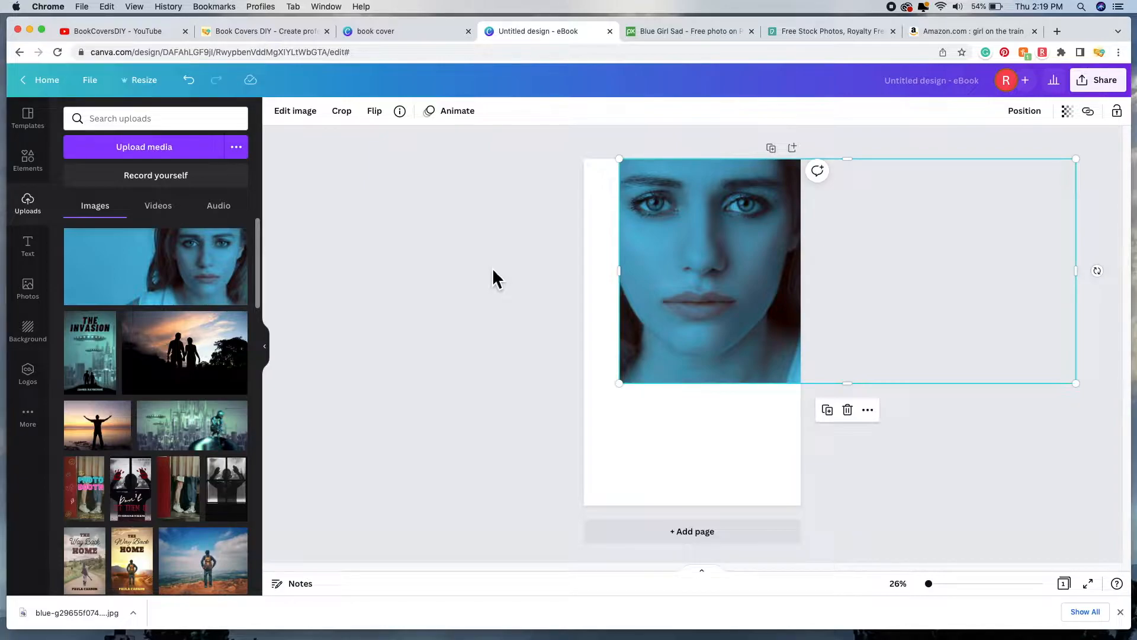
left_click(493, 271)
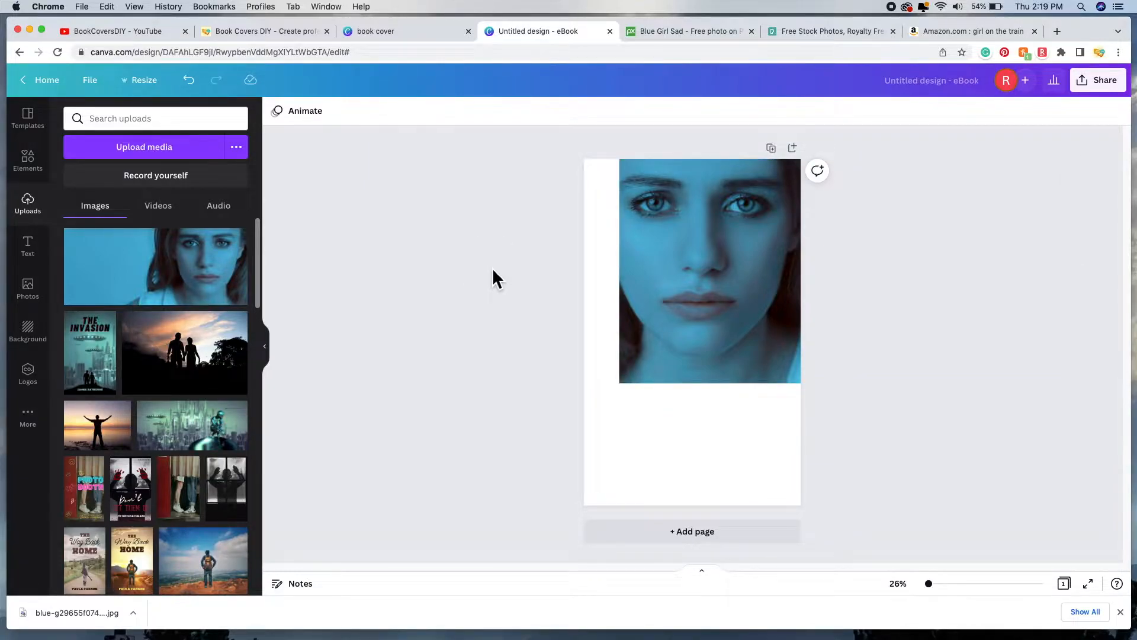
Step: Turn the face photo black and white with the Greyscale filter, then the Street filter
left_click(694, 257)
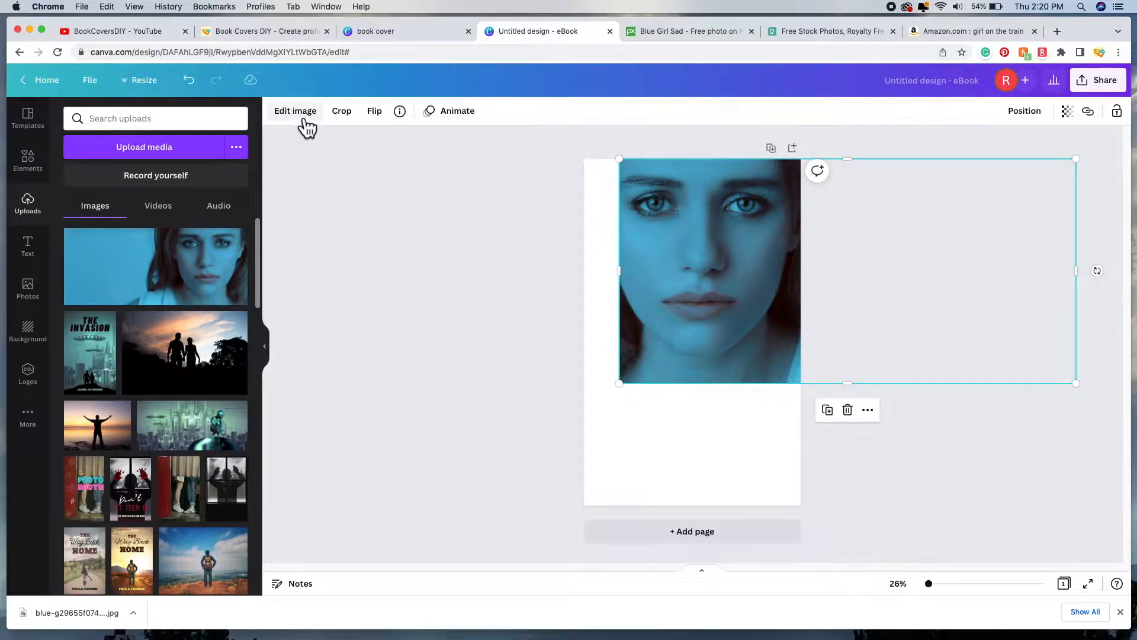
left_click(296, 112)
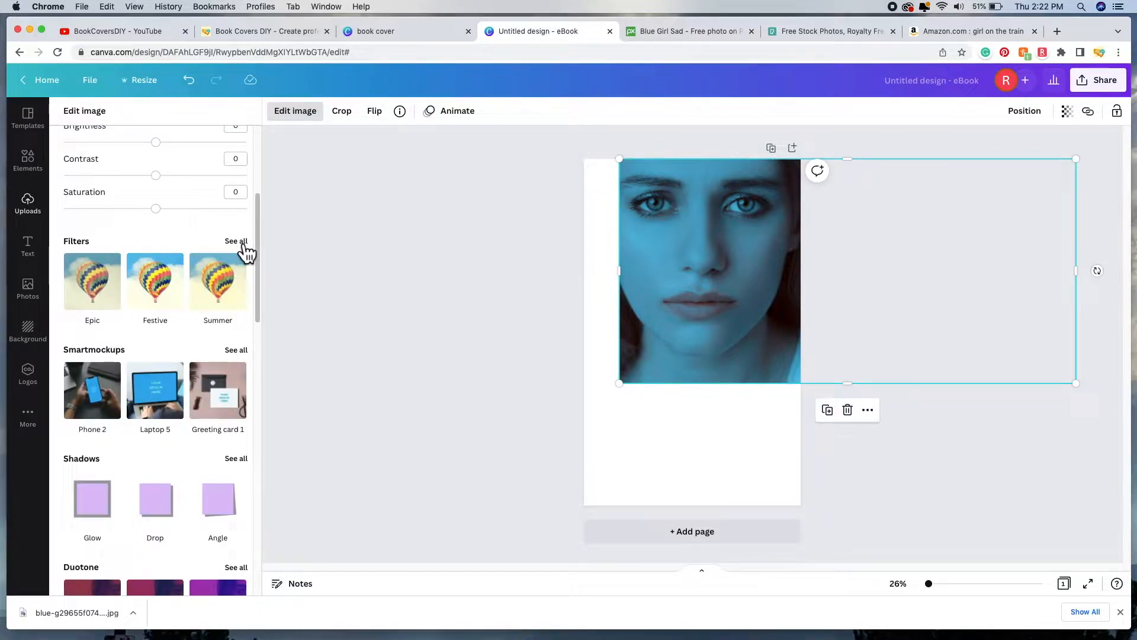
left_click(240, 240)
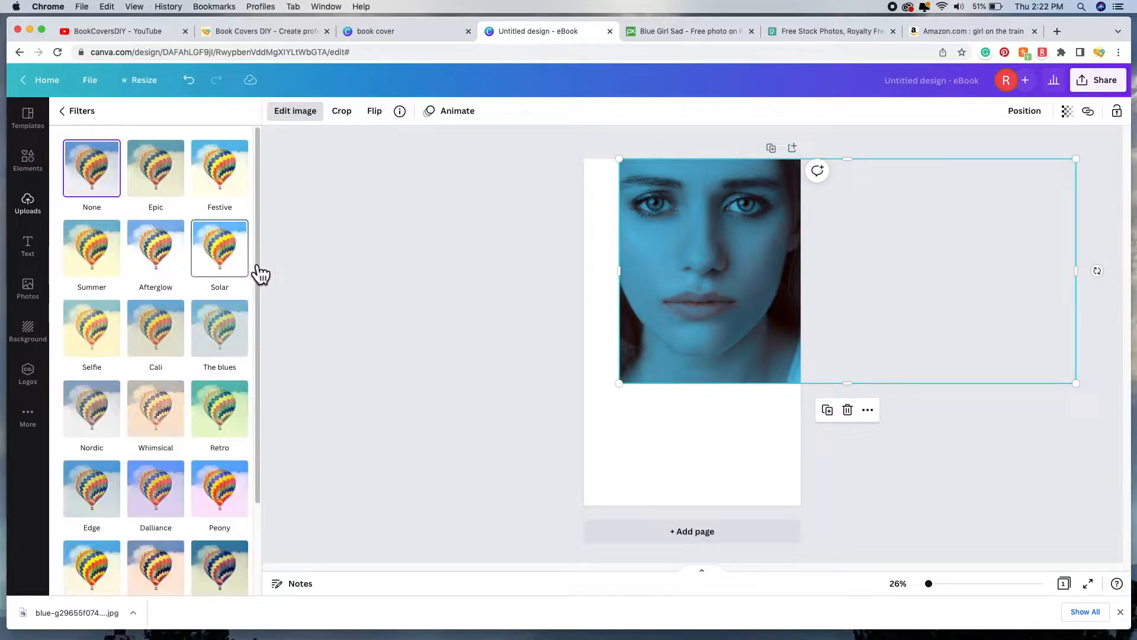
left_click_drag(259, 265, 259, 367)
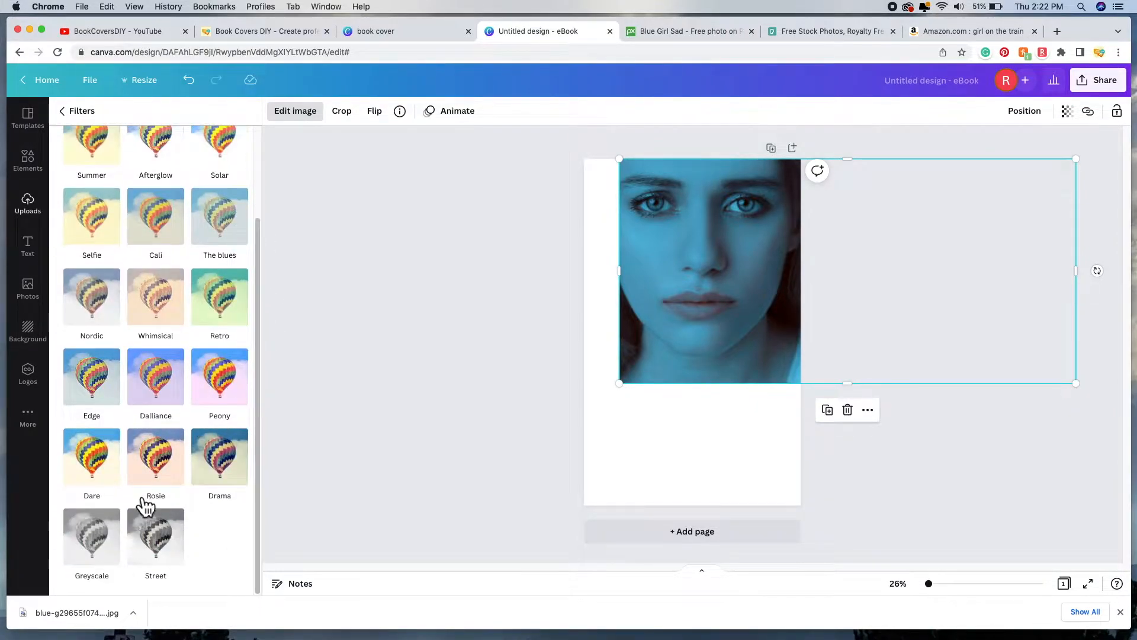
left_click(104, 557)
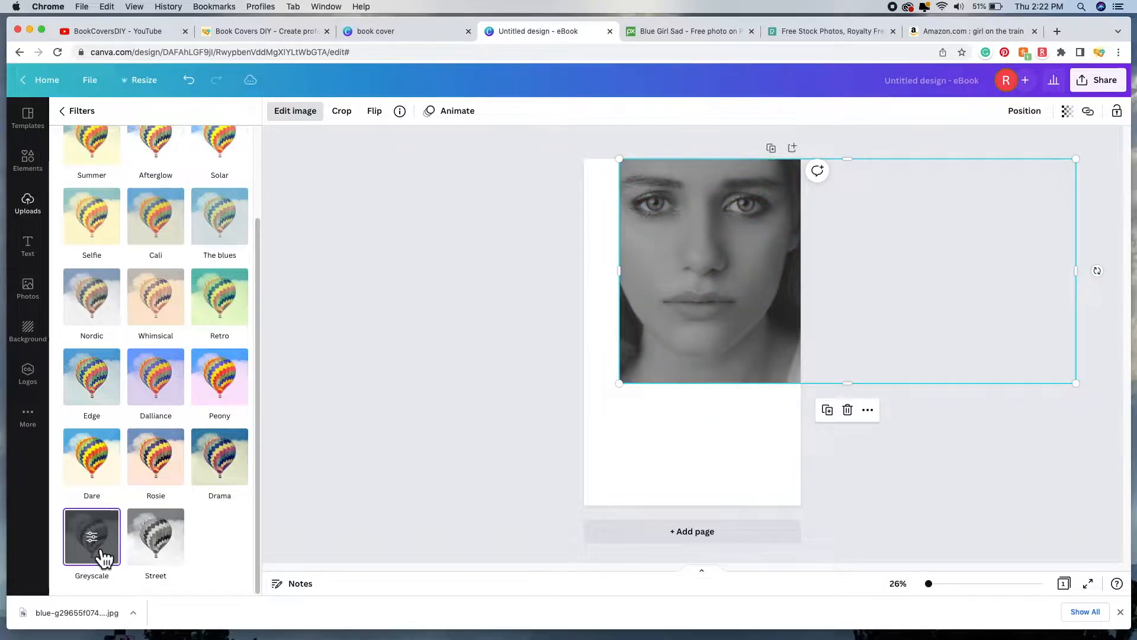
left_click(172, 561)
scroll(218, 406, "up", 3)
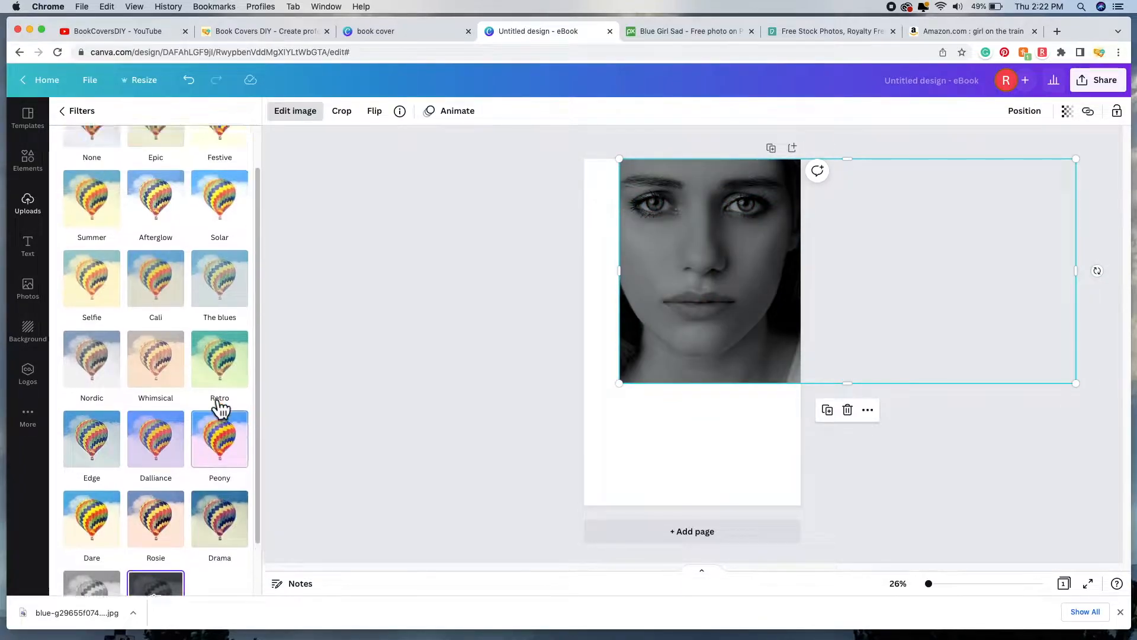
left_click(82, 112)
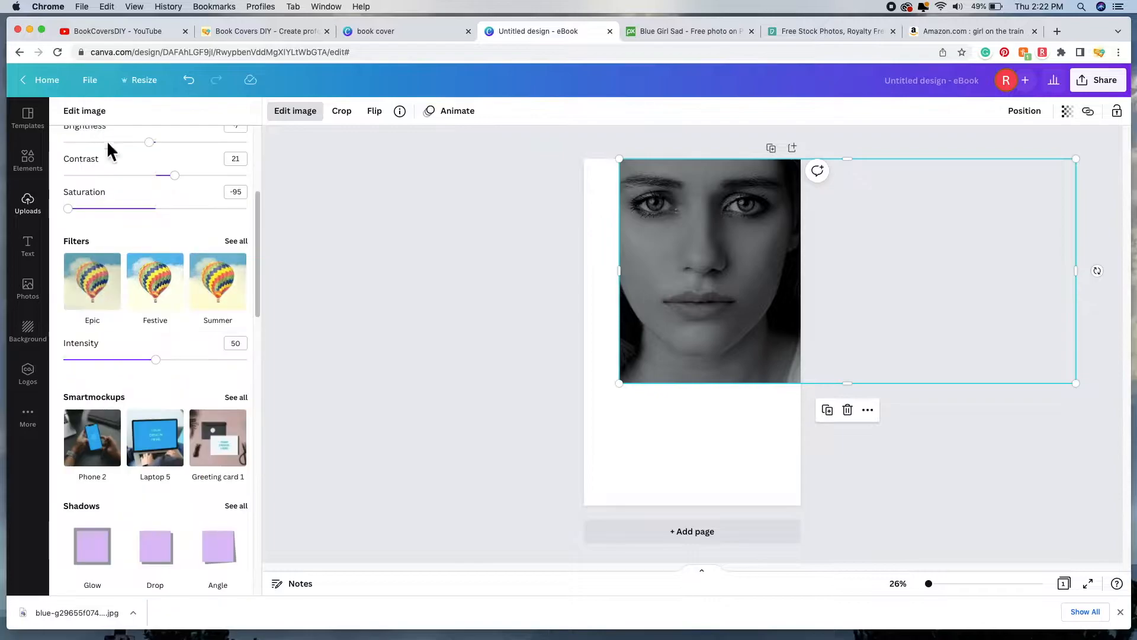
left_click(155, 281)
scroll(188, 273, "up", 3)
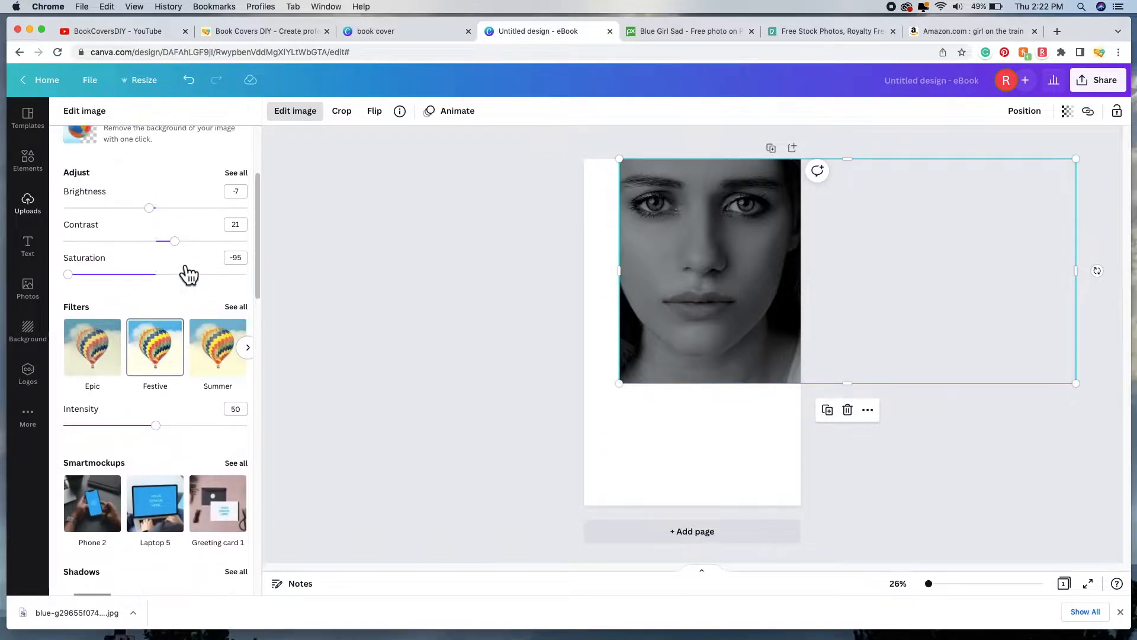
Step: Adjust the photo to brightness -17, vignette 40 and shadows -5
left_click(249, 258)
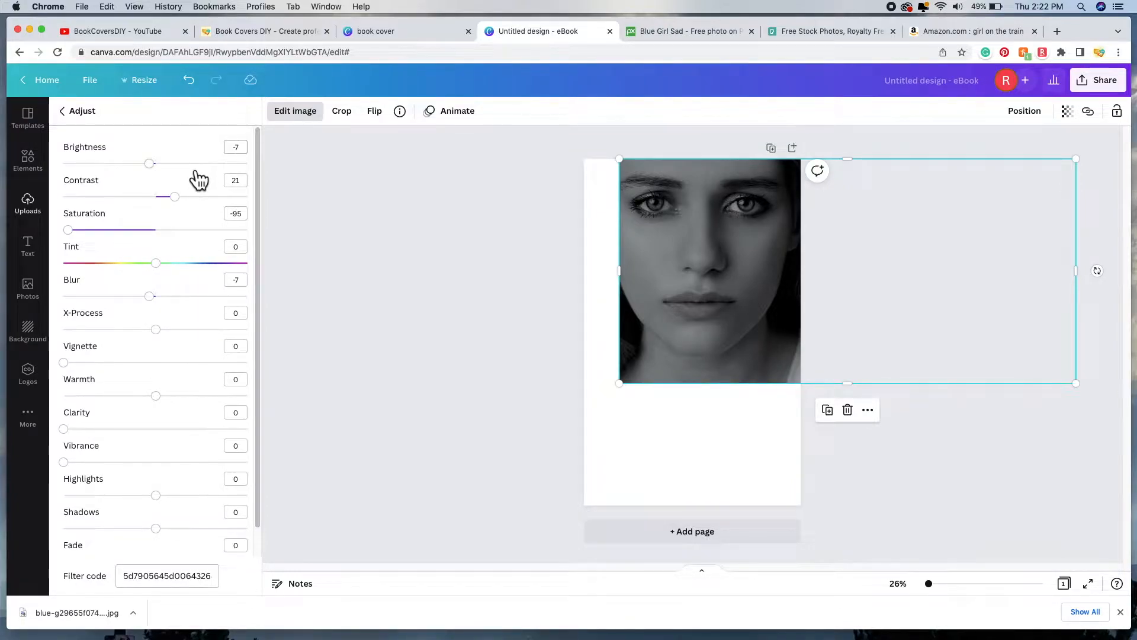
left_click_drag(151, 168, 179, 198)
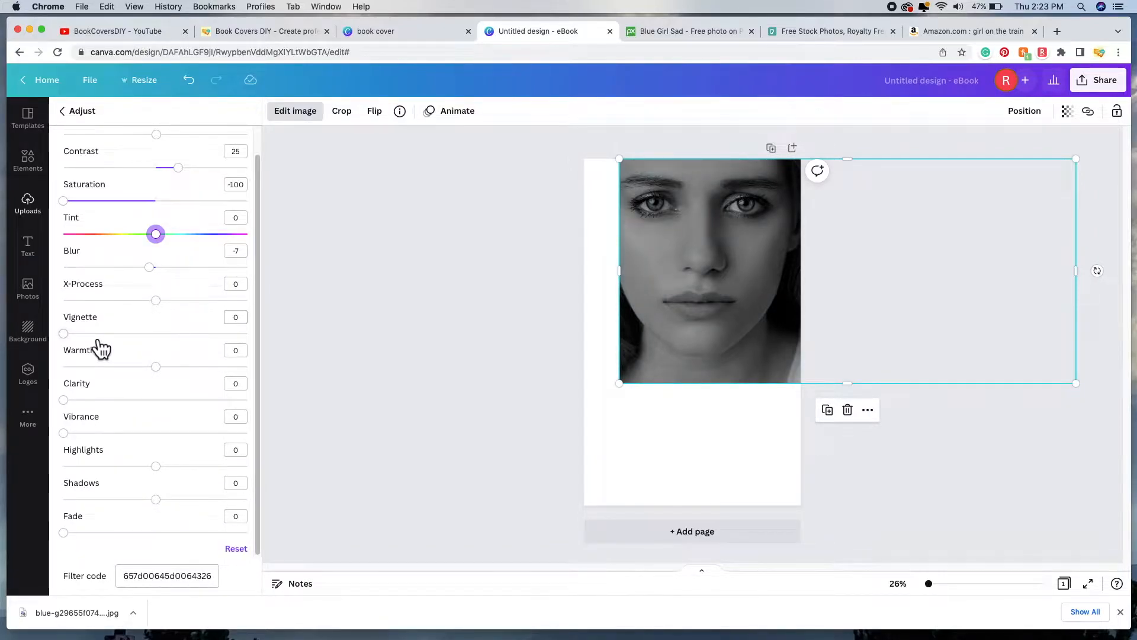
left_click(65, 334)
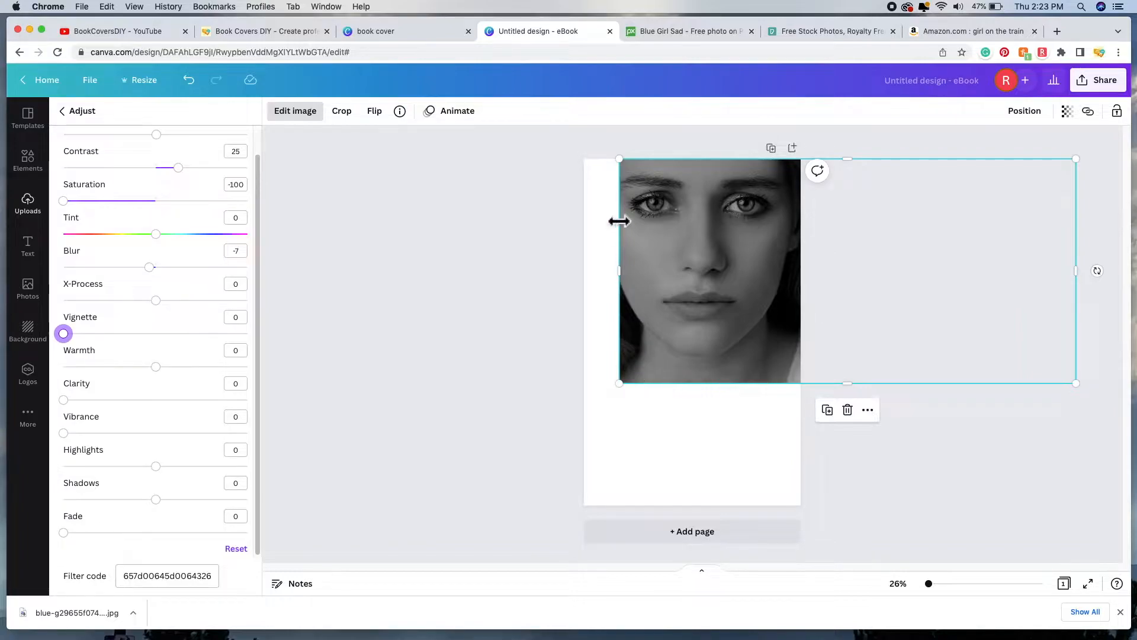
left_click_drag(81, 342, 167, 351)
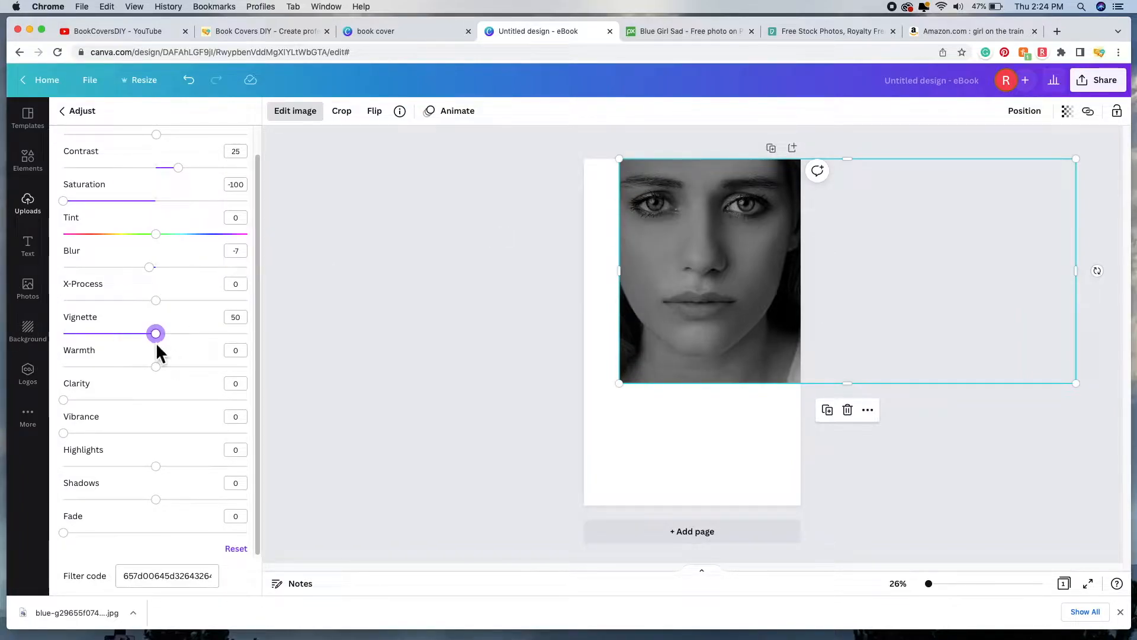
left_click_drag(156, 341, 149, 350)
mouse_move(169, 514)
left_mouse_down()
mouse_move(206, 516)
mouse_move(54, 505)
mouse_move(160, 513)
left_mouse_up()
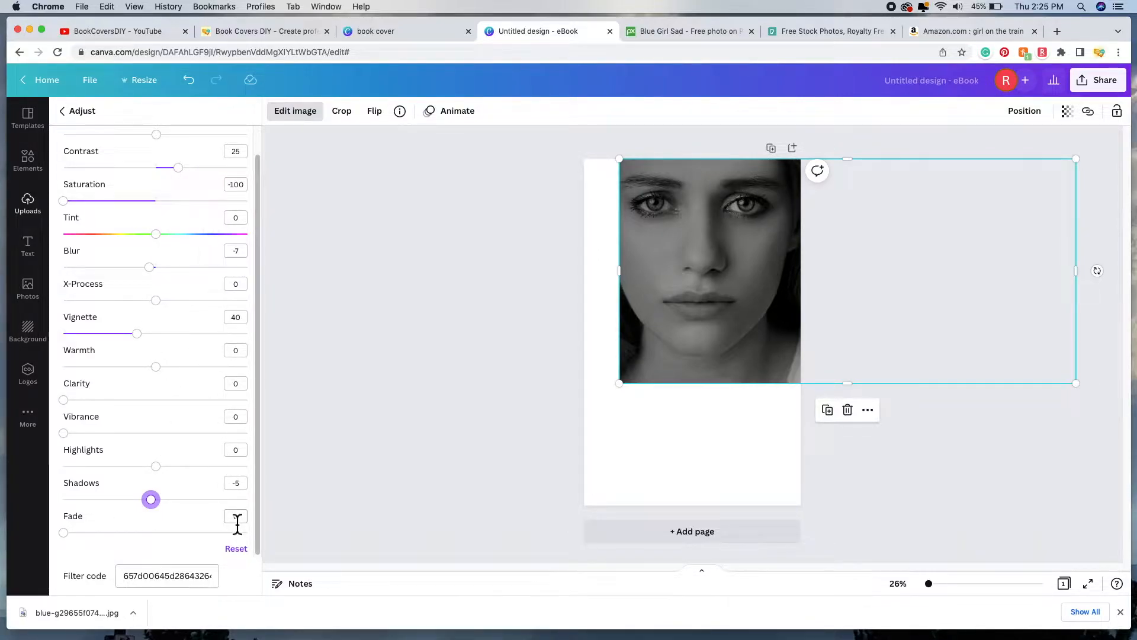
scroll(178, 243, "up", 2)
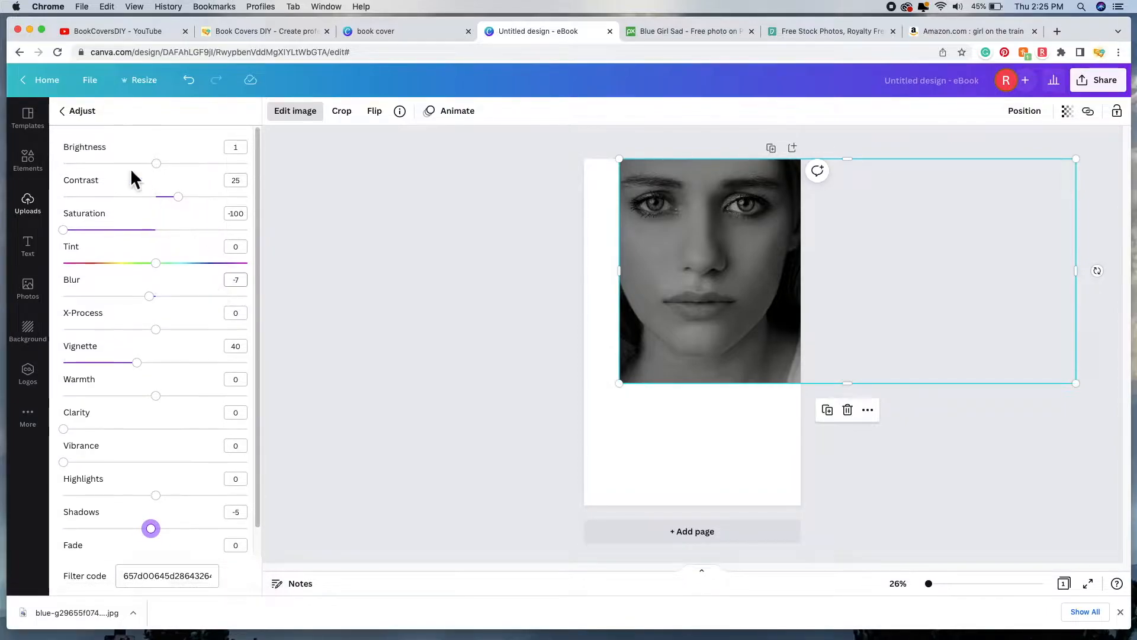
Step: Close the image editing panel, deselect the photo and open the Elements library
left_click(83, 115)
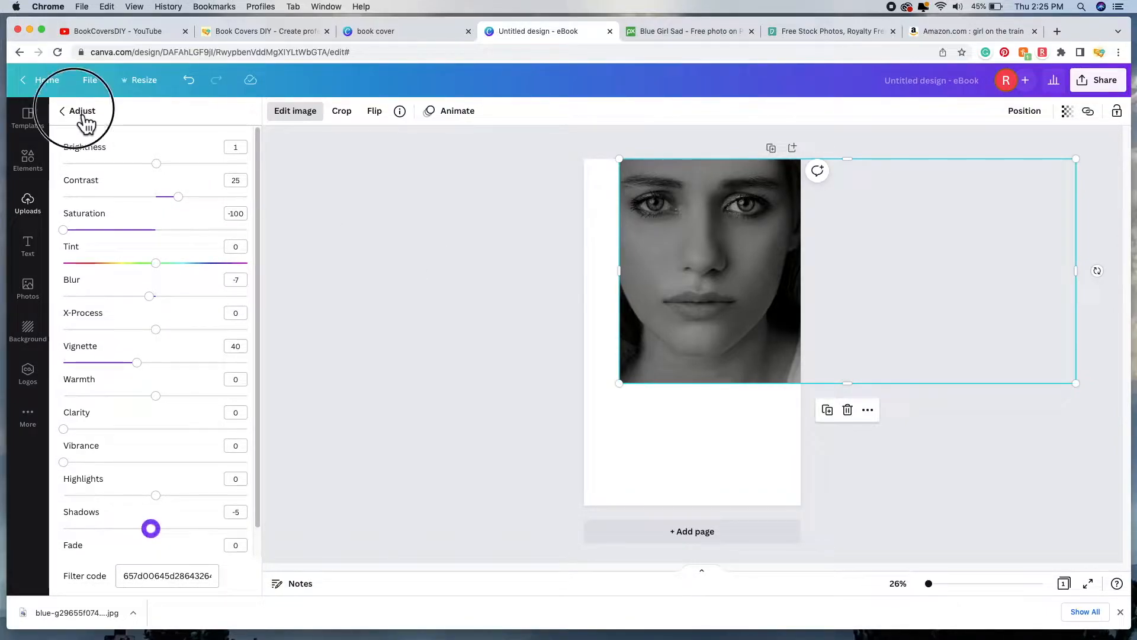
left_click(303, 118)
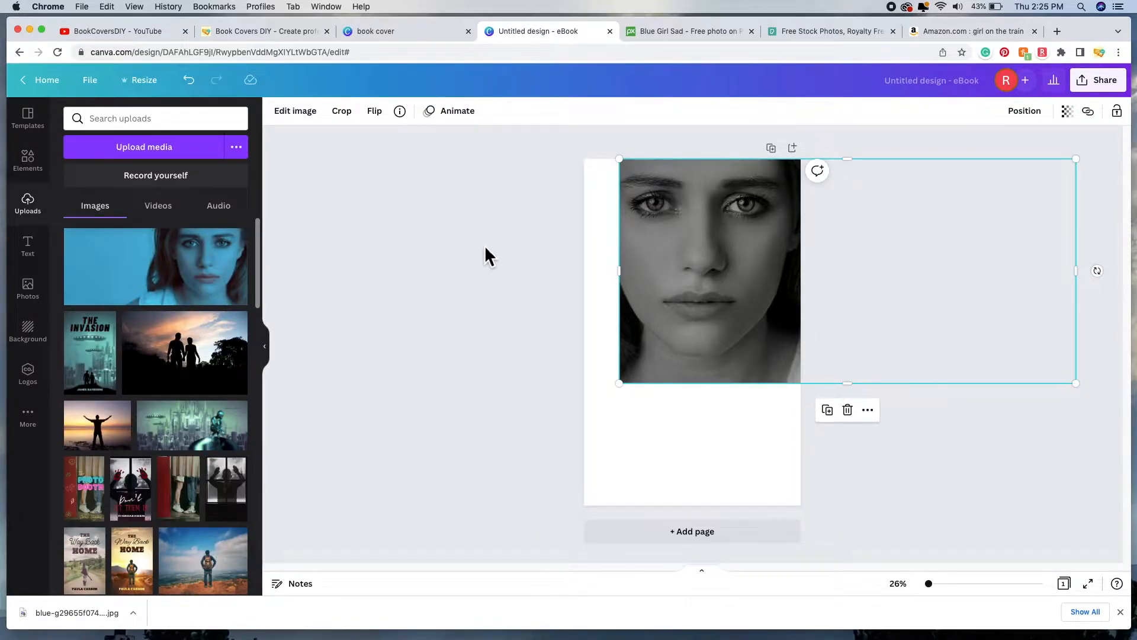
left_click(519, 266)
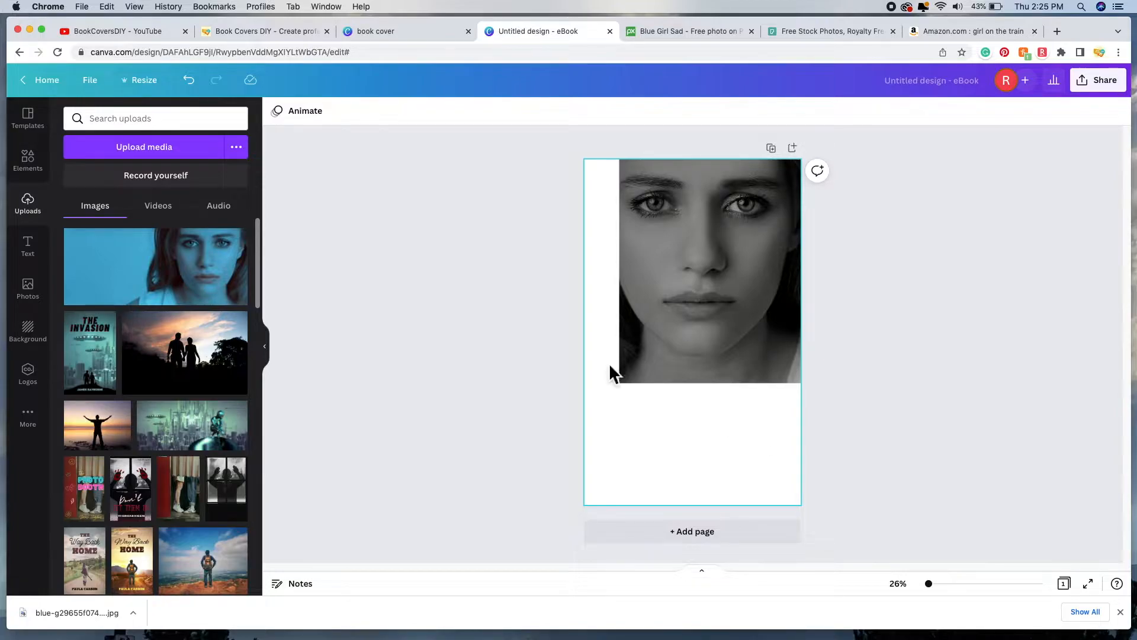
left_click(41, 173)
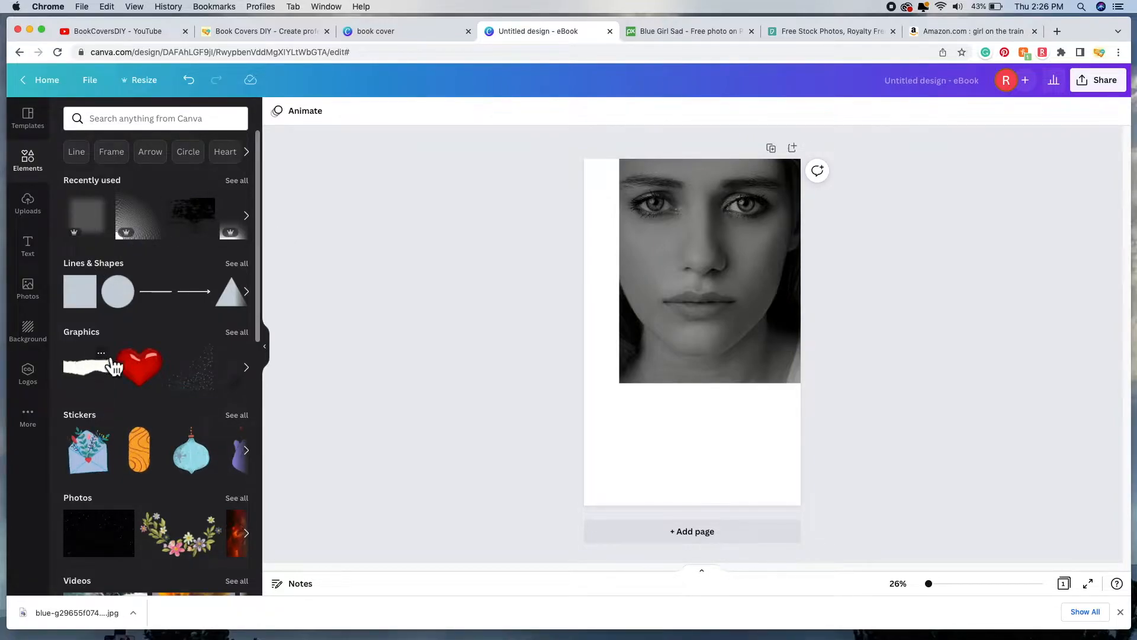
Step: Add a square from Lines & Shapes to the cover
scroll(195, 469, "down", 1)
scroll(196, 469, "down", 10)
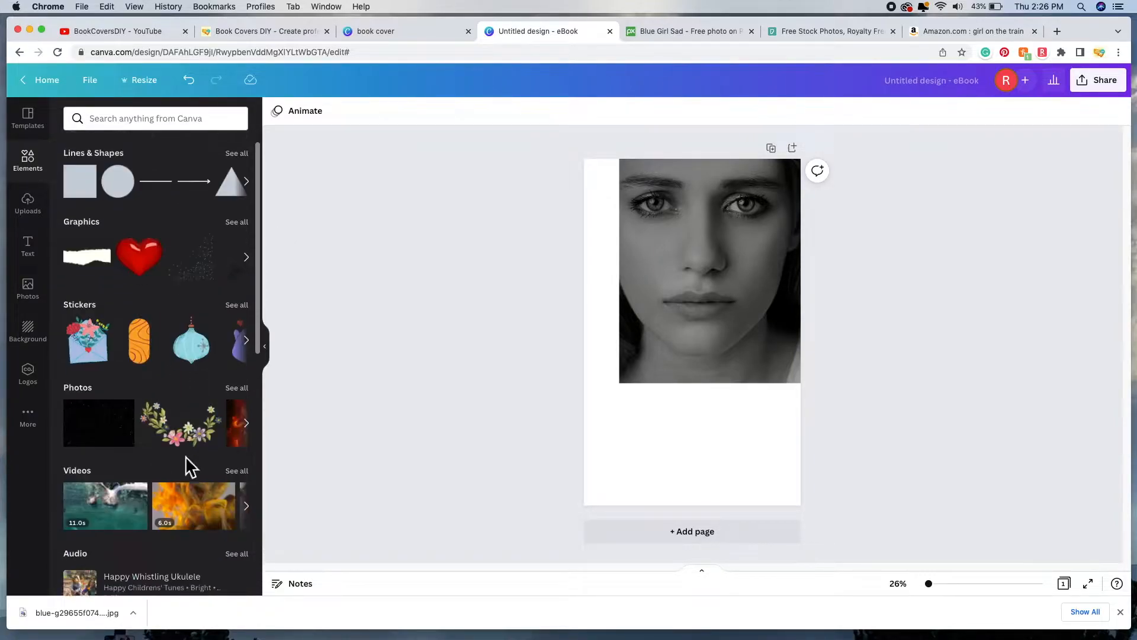
scroll(197, 470, "up", 10)
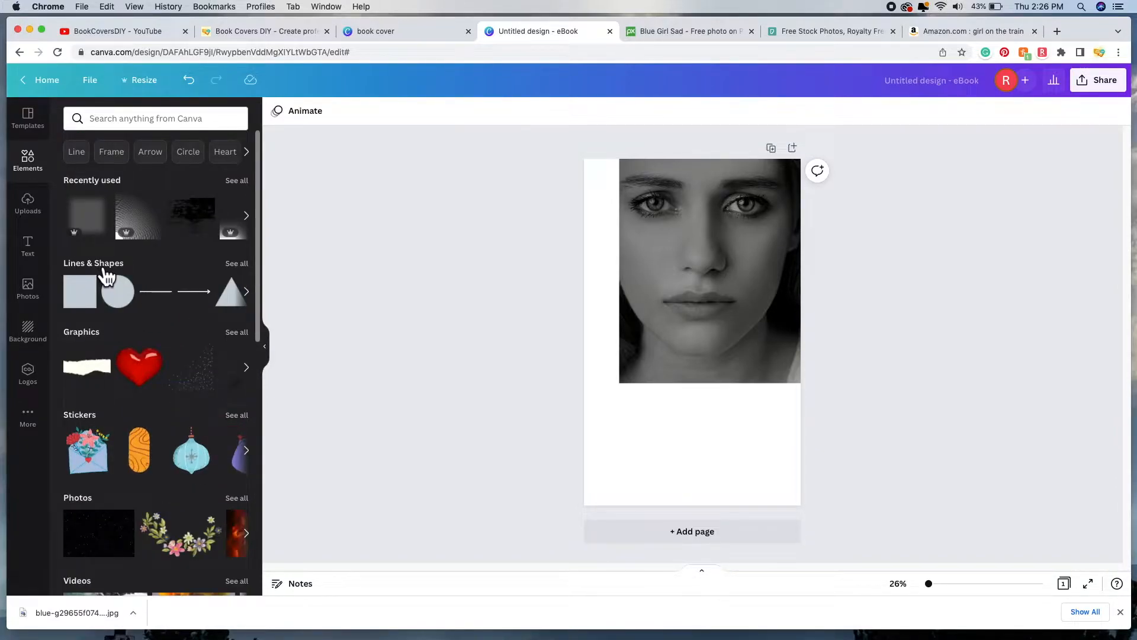
left_click(246, 267)
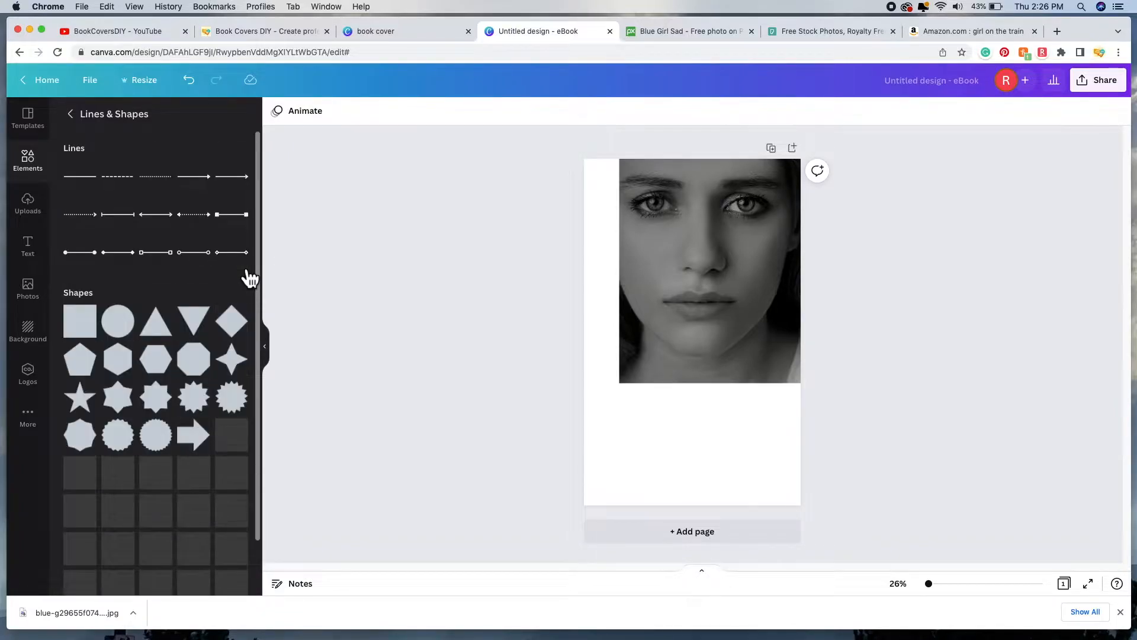
scroll(255, 296, "down", 6)
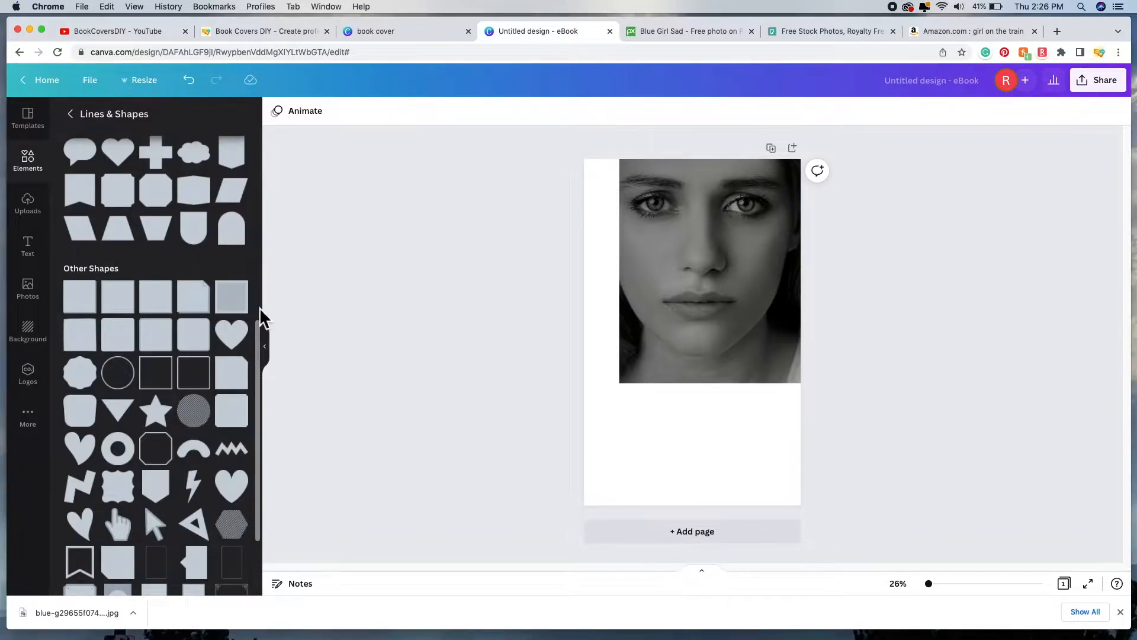
scroll(260, 307, "up", 6)
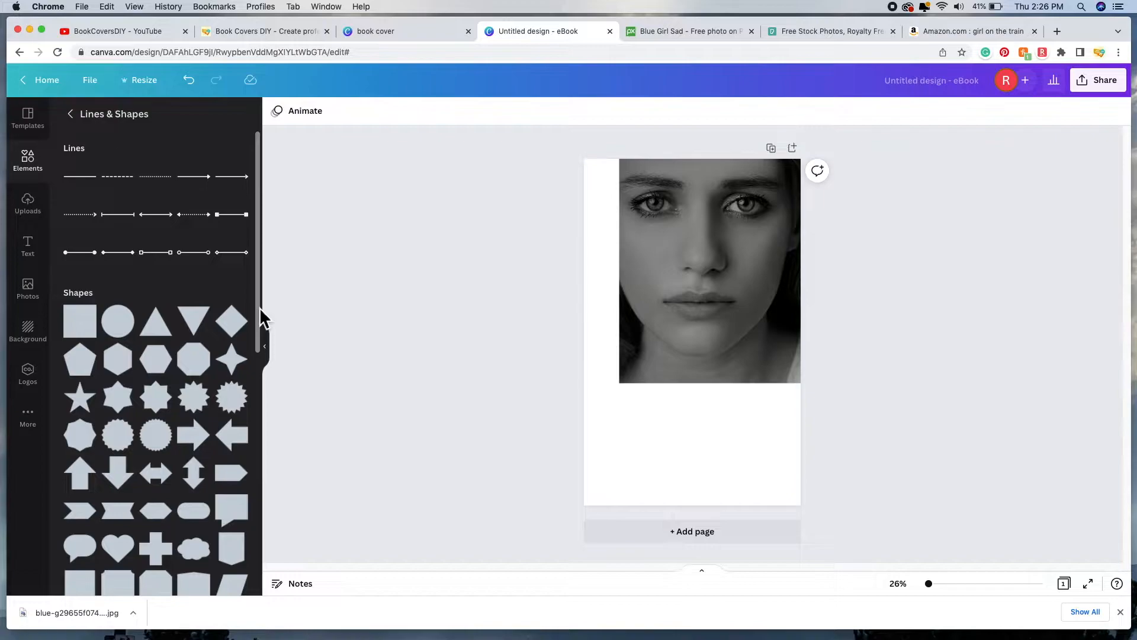
left_click(86, 337)
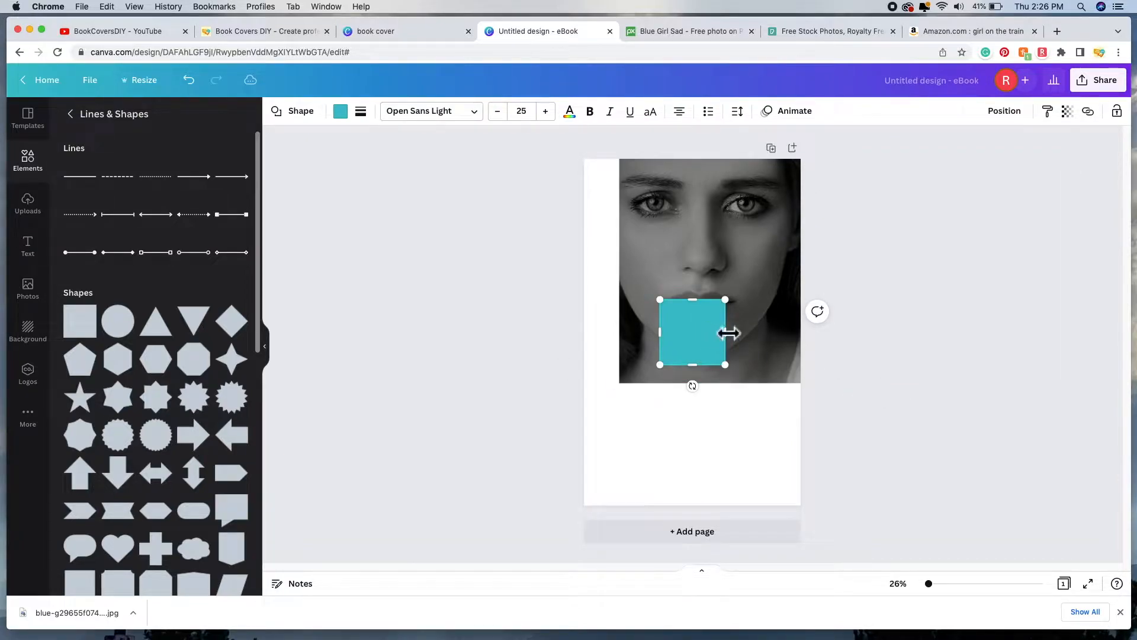
Step: Move the square below the photo and stretch it across the full width and bottom
left_click_drag(682, 335, 596, 441)
left_click_drag(735, 442, 811, 445)
left_click_drag(692, 472, 710, 505)
left_click_drag(705, 403, 707, 396)
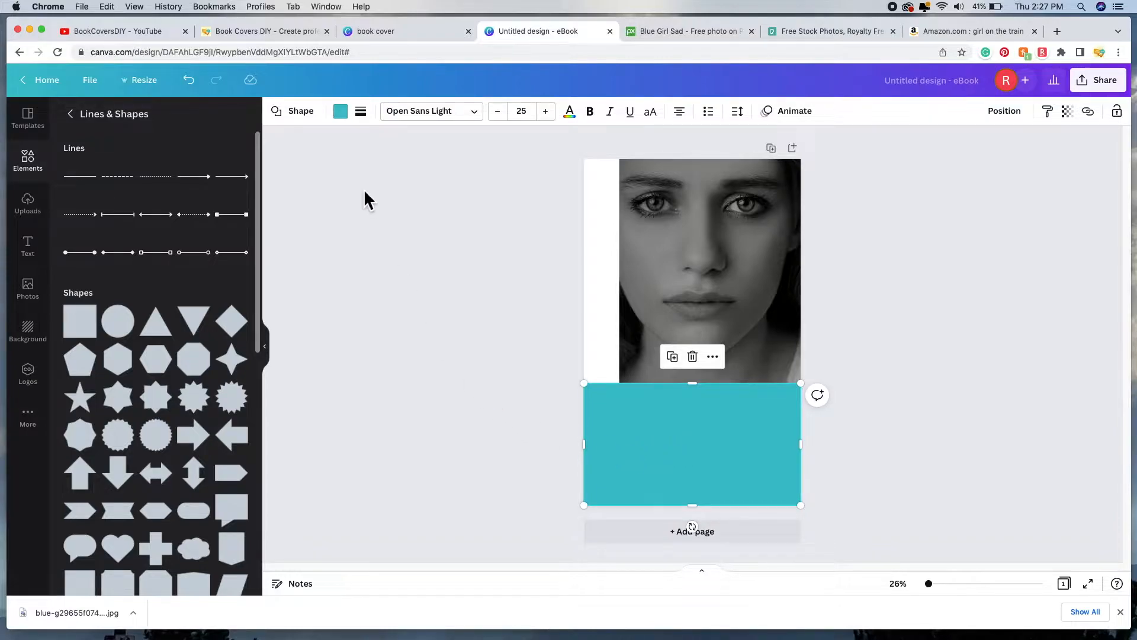
Step: Recolour the rectangle with a blue taken from the photo's colours
left_click(349, 114)
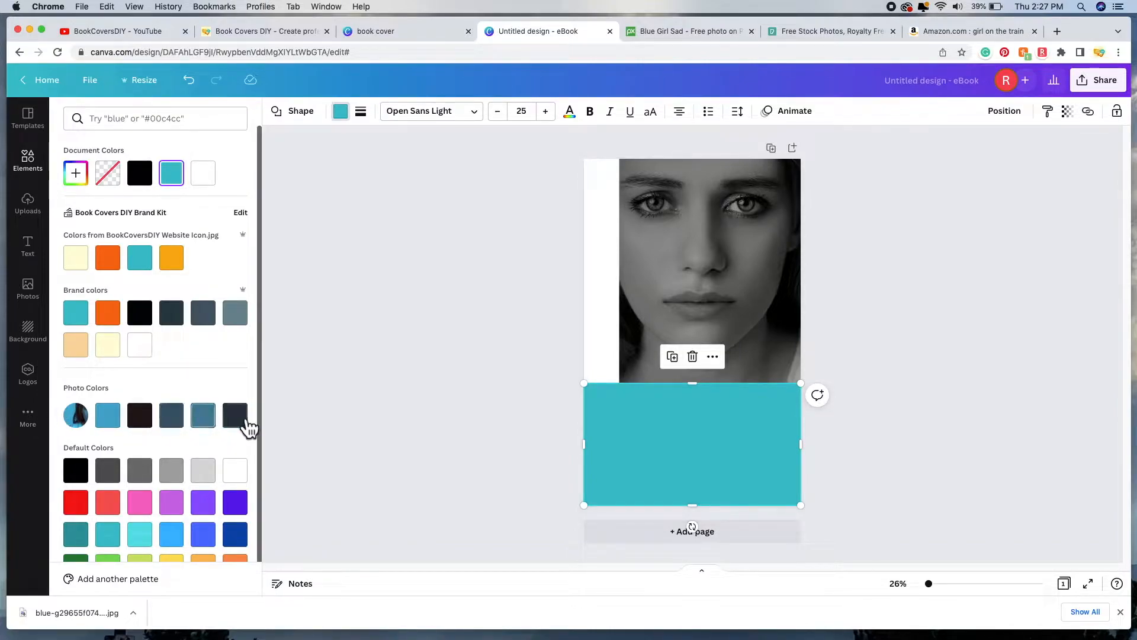
left_click(116, 423)
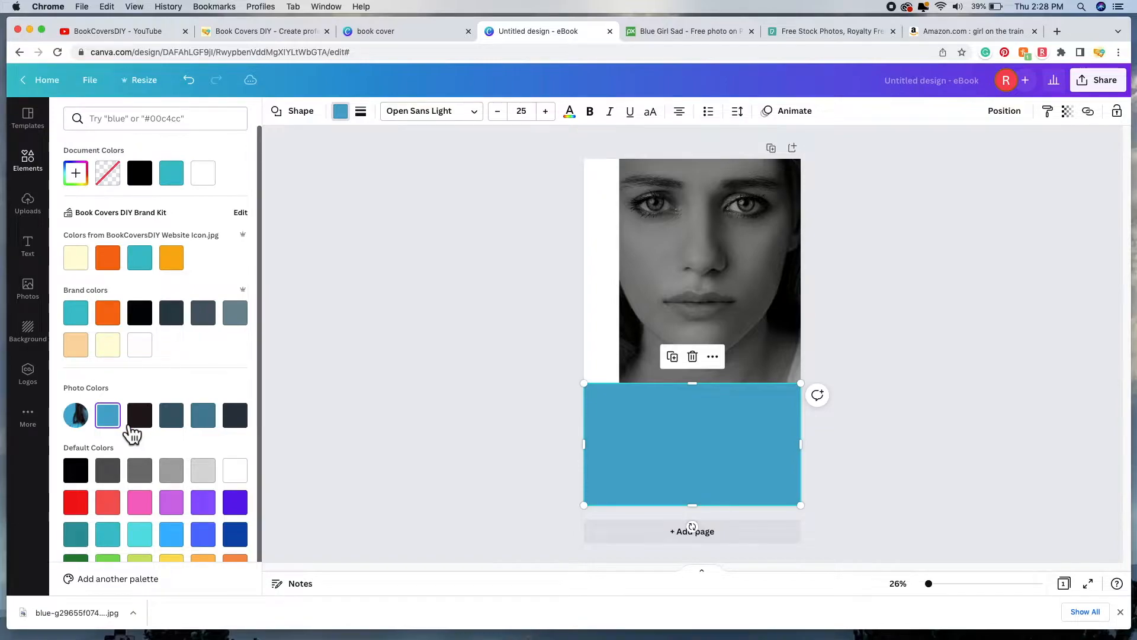
scroll(225, 358, "down", 1)
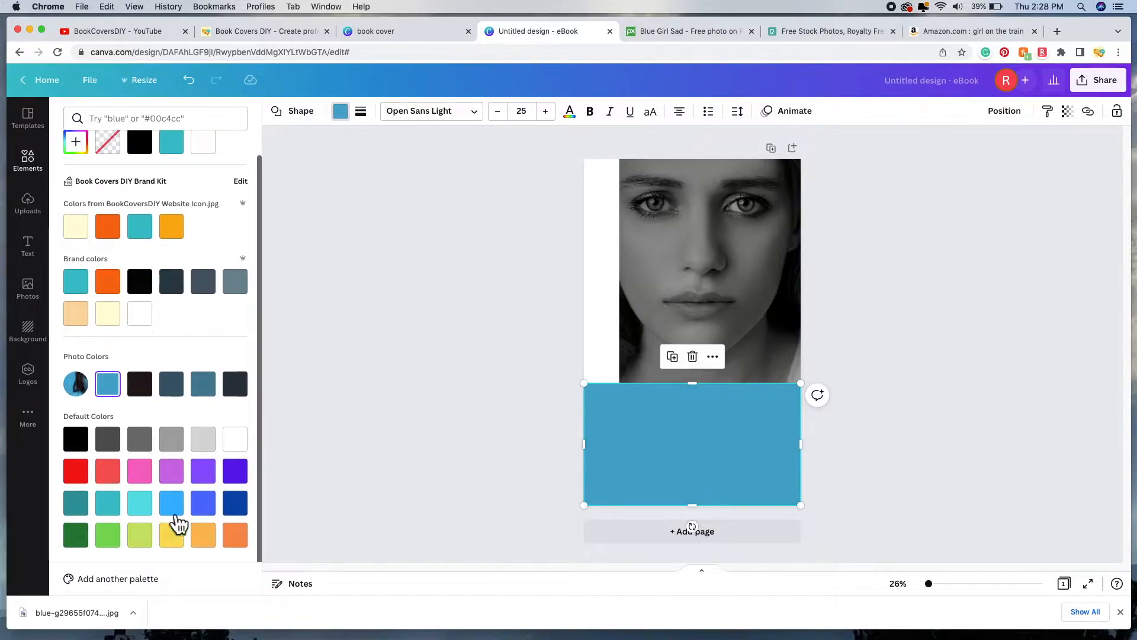
scroll(167, 350, "up", 1)
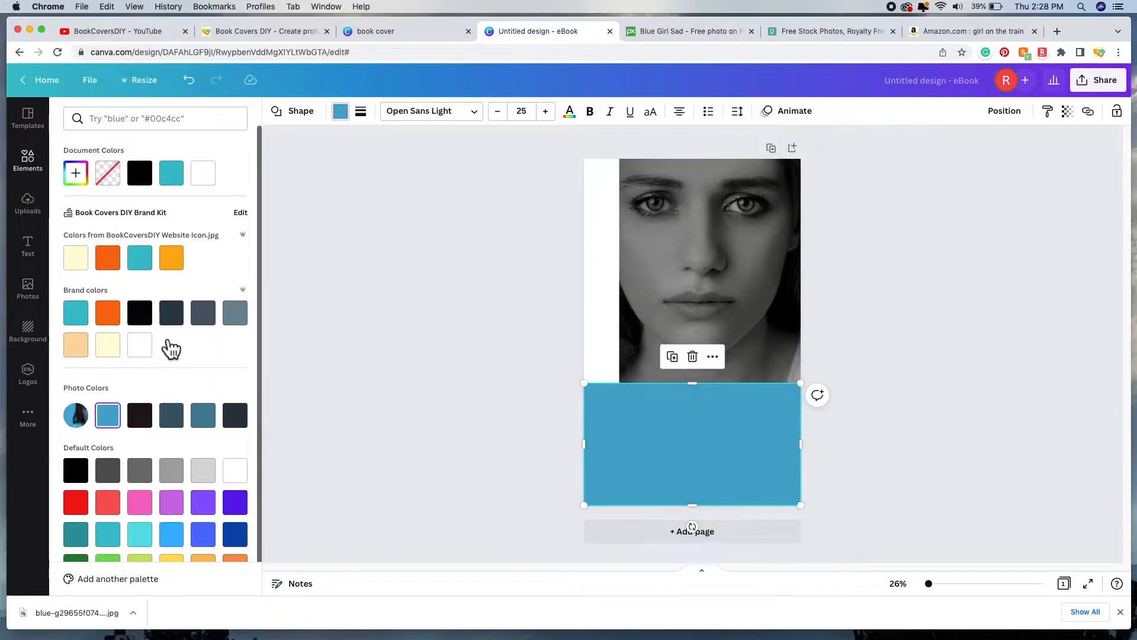
Step: Try dark, orange-red and magenta custom shades, then make the rectangle Black
left_click(76, 173)
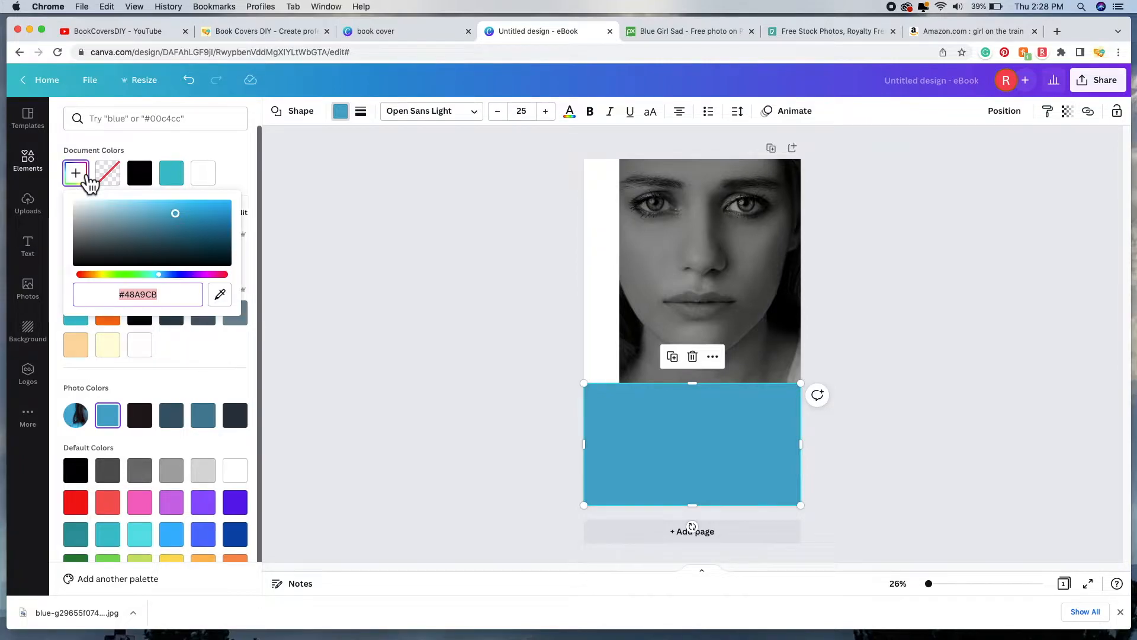
left_click(194, 231)
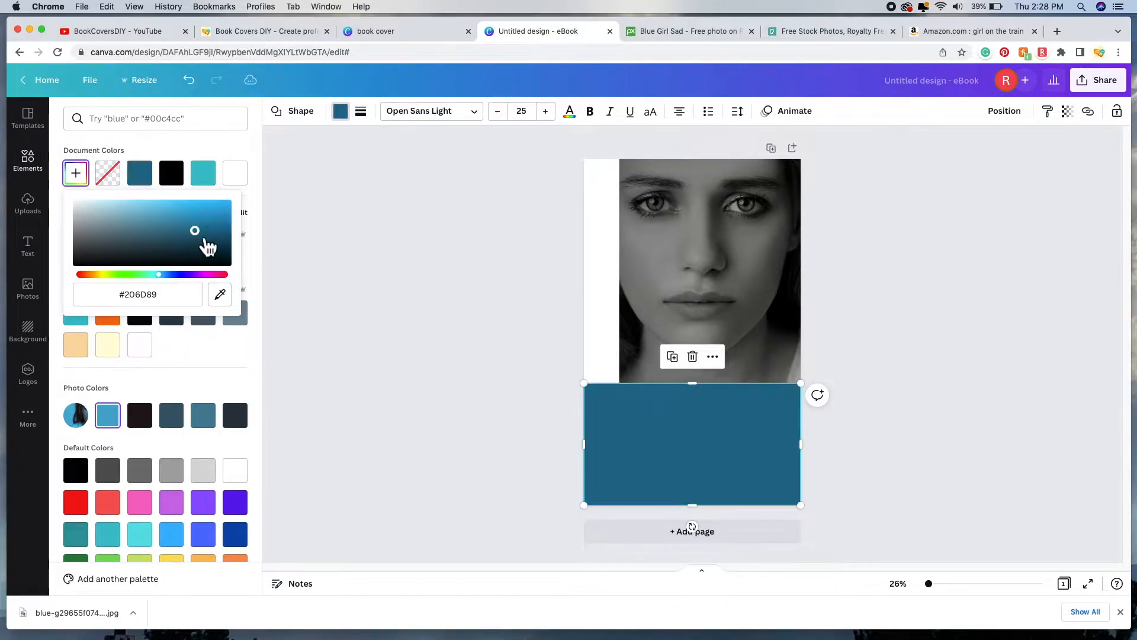
left_click(228, 213)
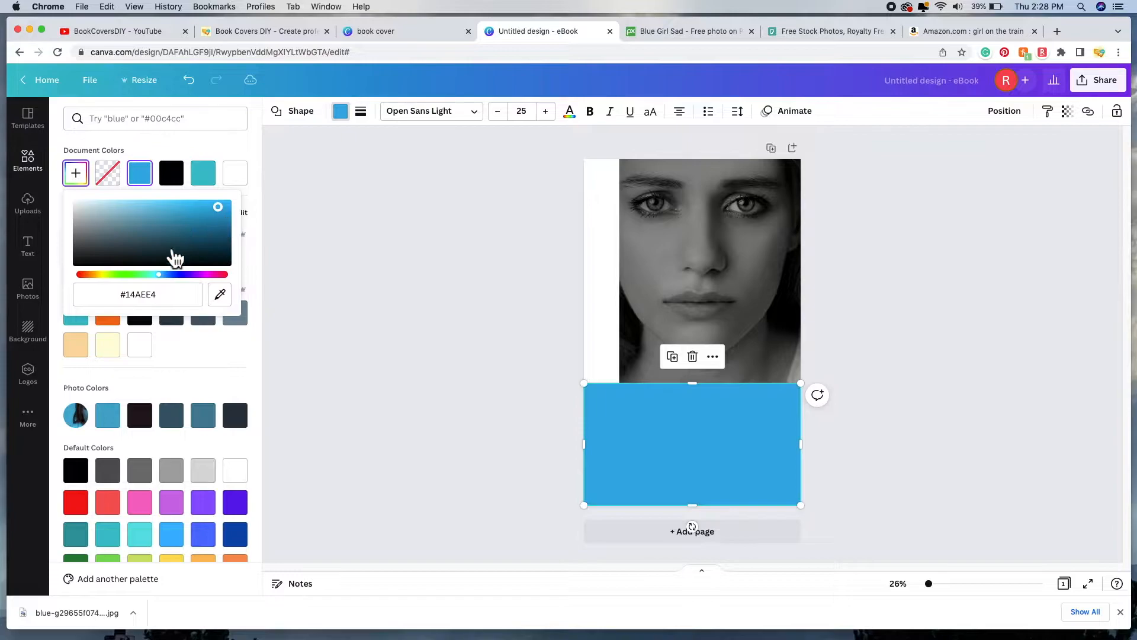
left_click(130, 249)
left_click_drag(170, 279, 96, 283)
left_click(228, 214)
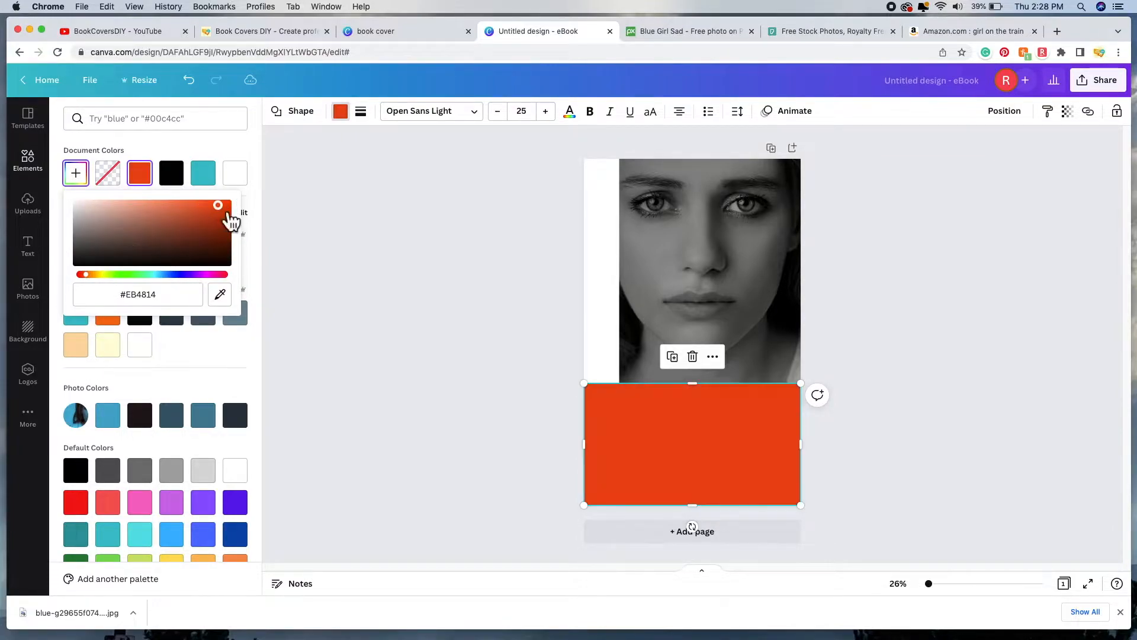
left_click_drag(95, 276, 212, 279)
left_click(114, 228)
left_click(208, 221)
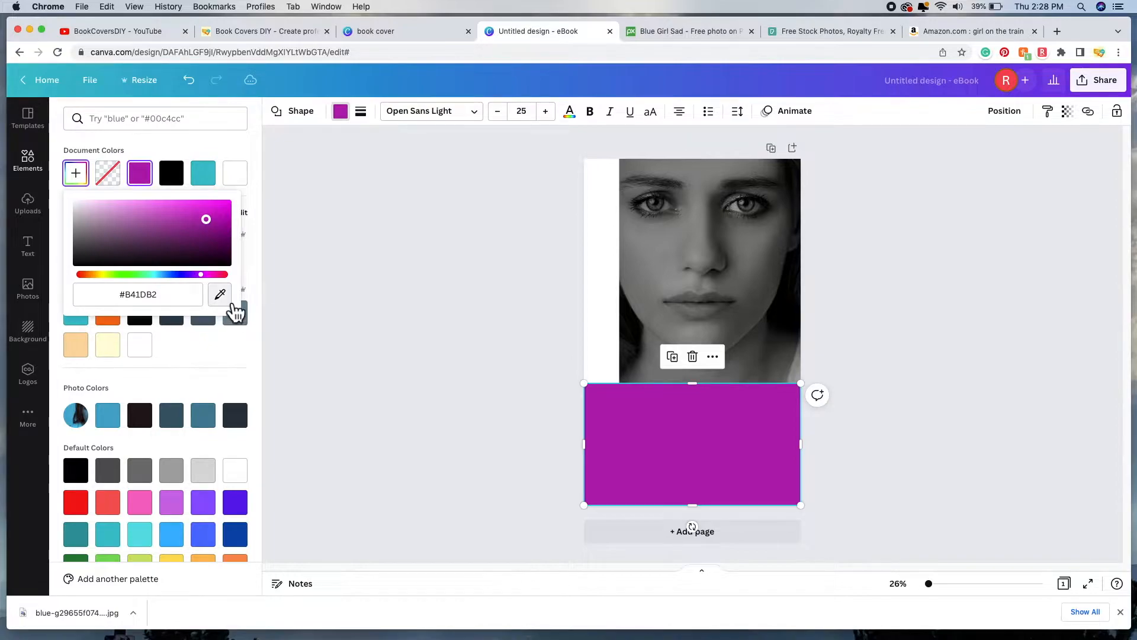
left_click(251, 257)
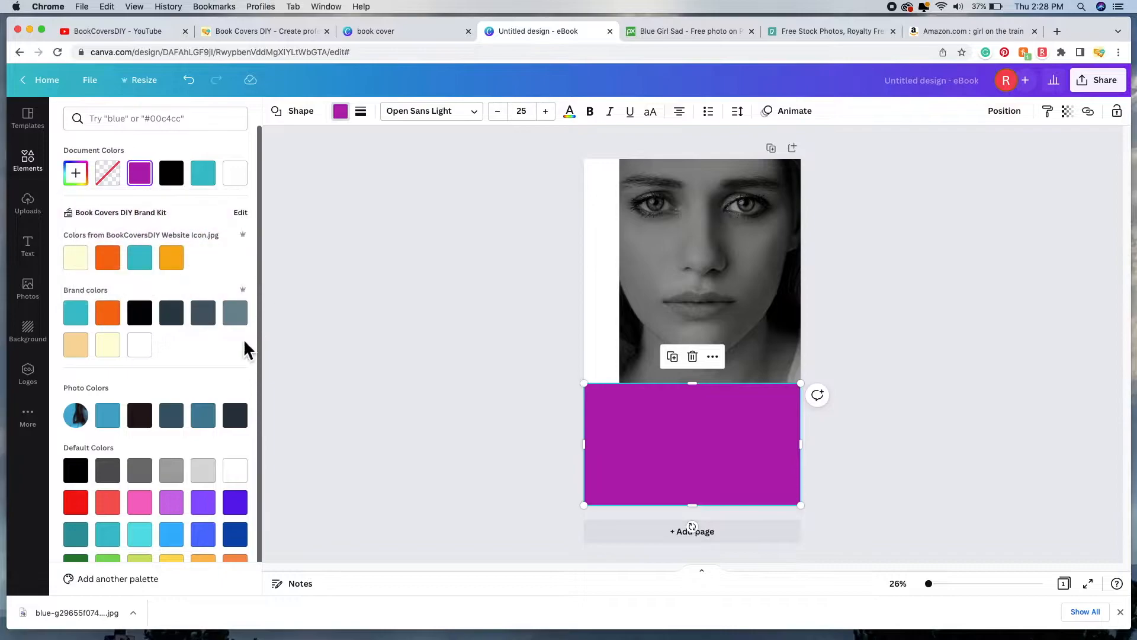
left_click(77, 471)
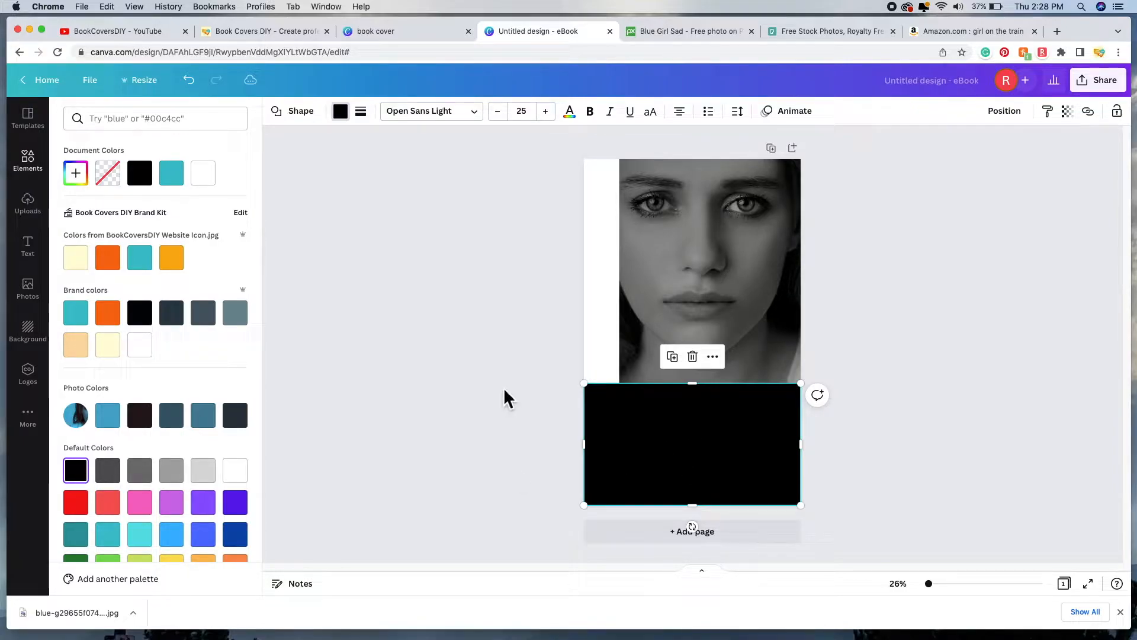
left_click(470, 355)
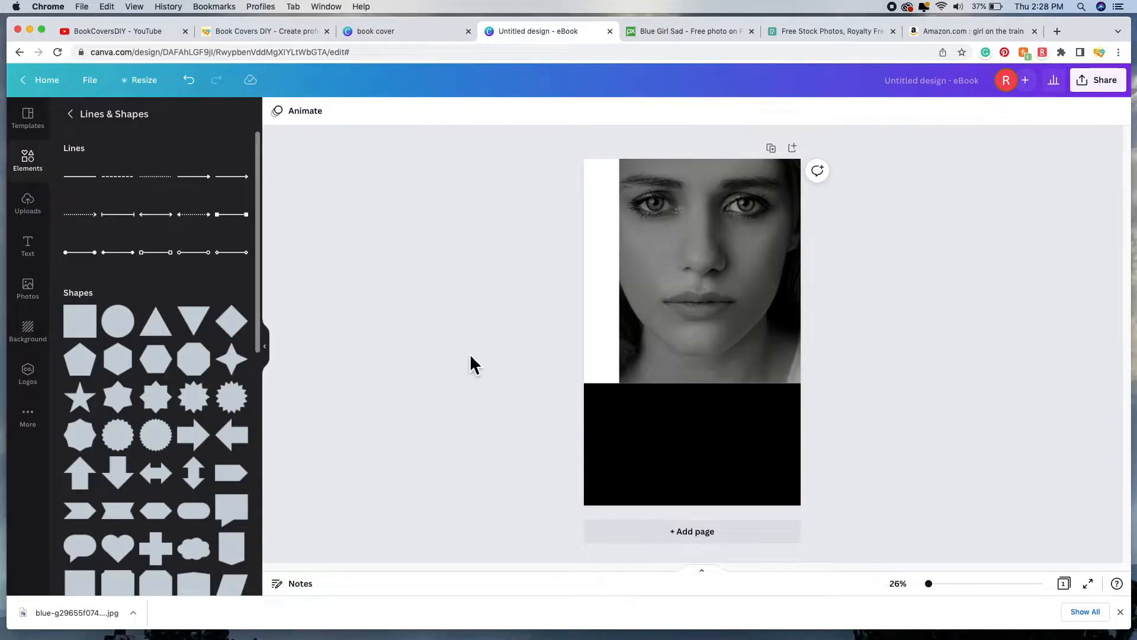
Step: Raise the black bottom panel's top edge slightly
left_click(687, 415)
left_click_drag(693, 387, 693, 380)
left_click(908, 415)
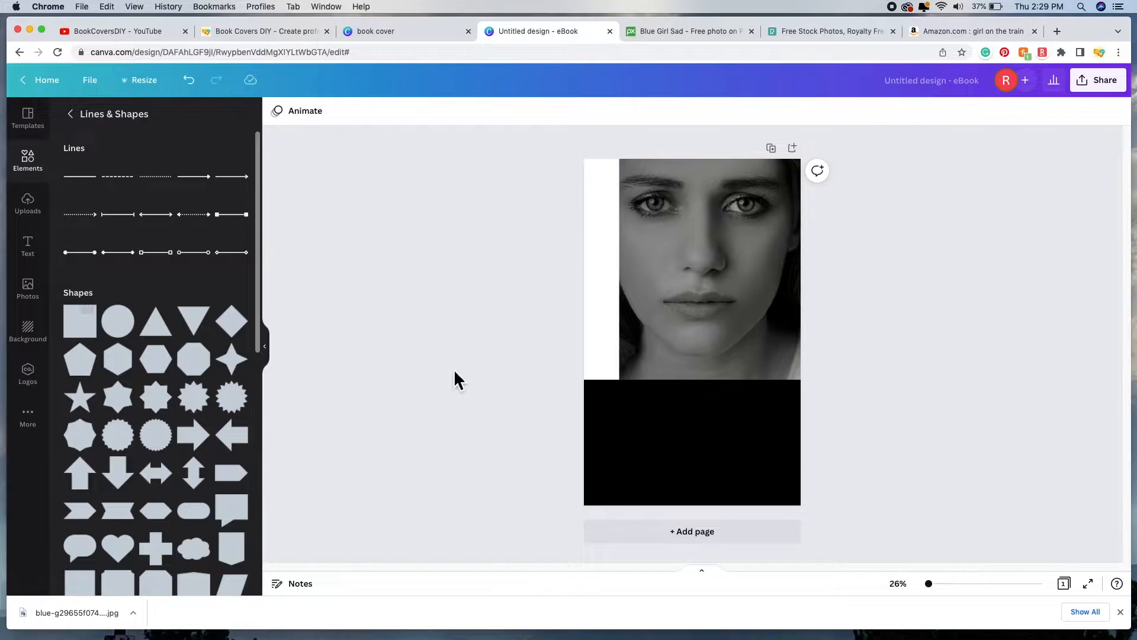
Step: Duplicate the black panel and resize the copy to cover the left side of the face
left_click(698, 435)
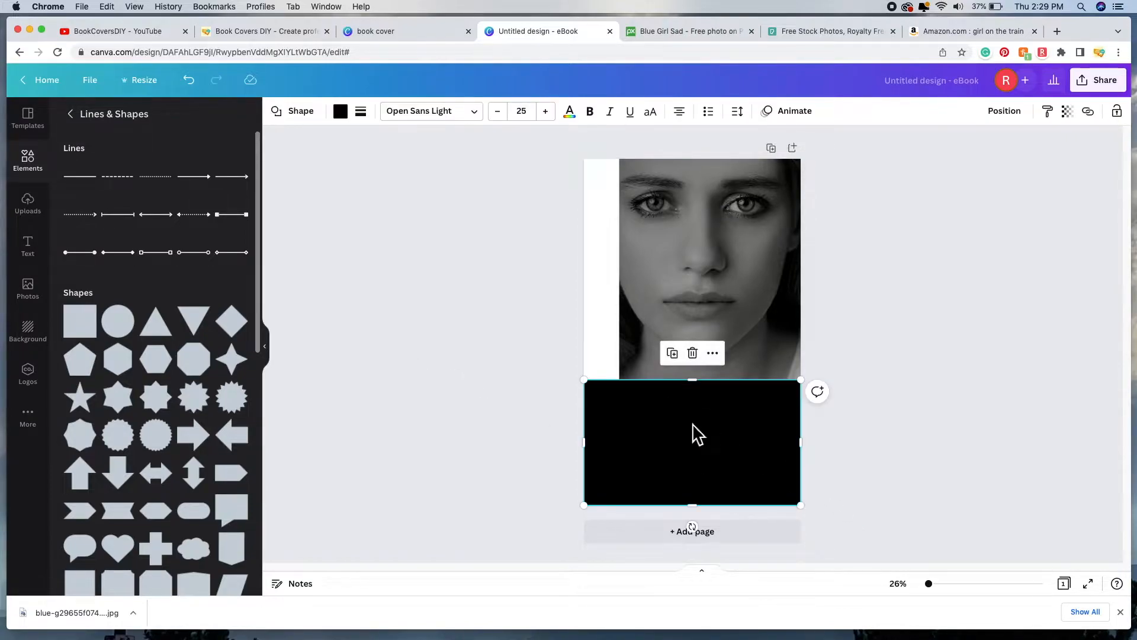
left_click(680, 357)
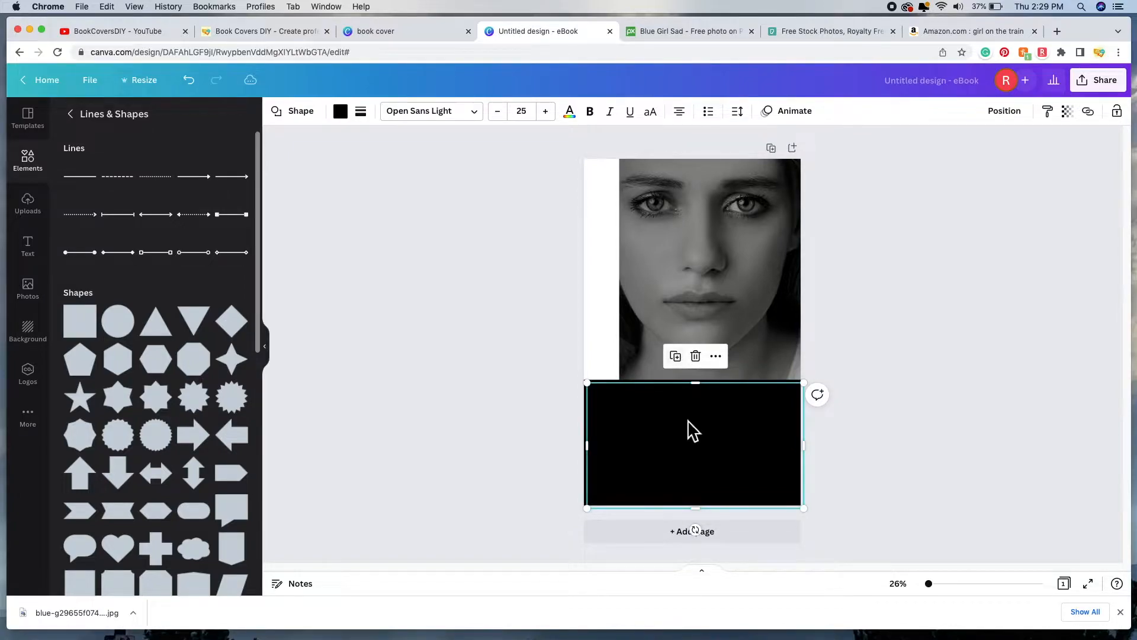
left_click_drag(692, 426, 690, 264)
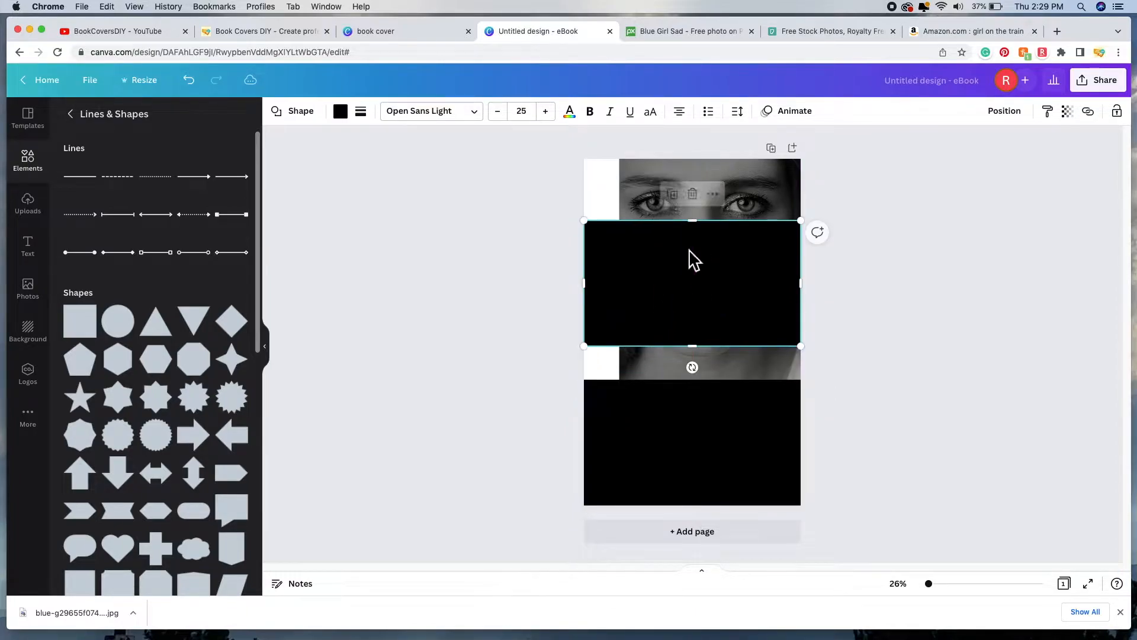
left_click_drag(701, 222, 698, 159)
left_click_drag(806, 254, 737, 269)
left_click_drag(656, 347, 662, 394)
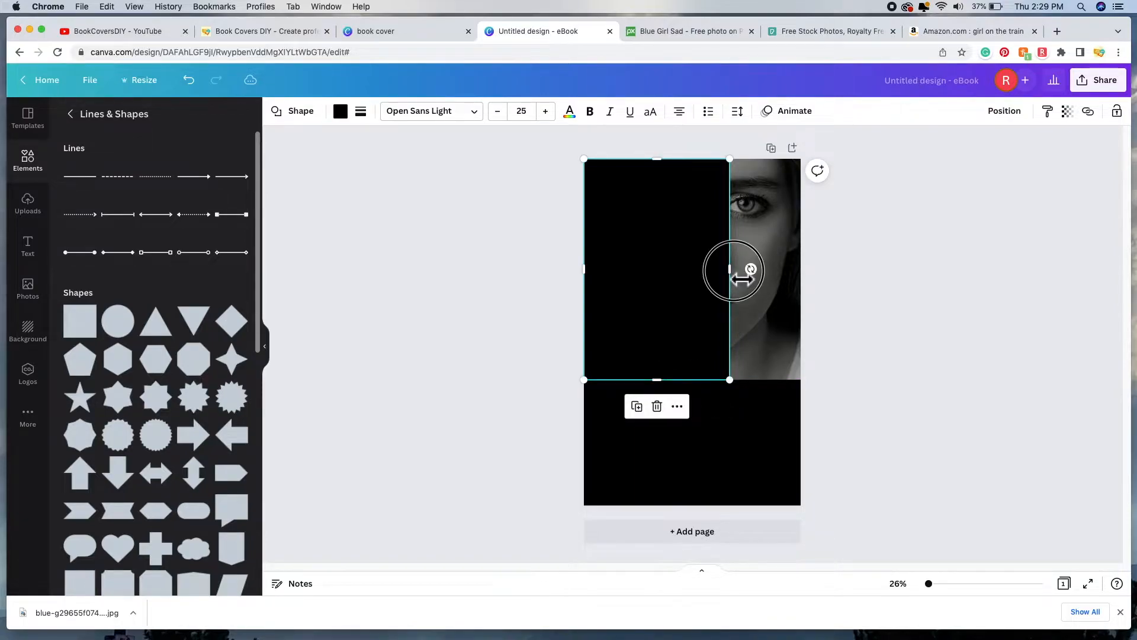
left_click_drag(742, 280, 713, 285)
left_click(950, 482)
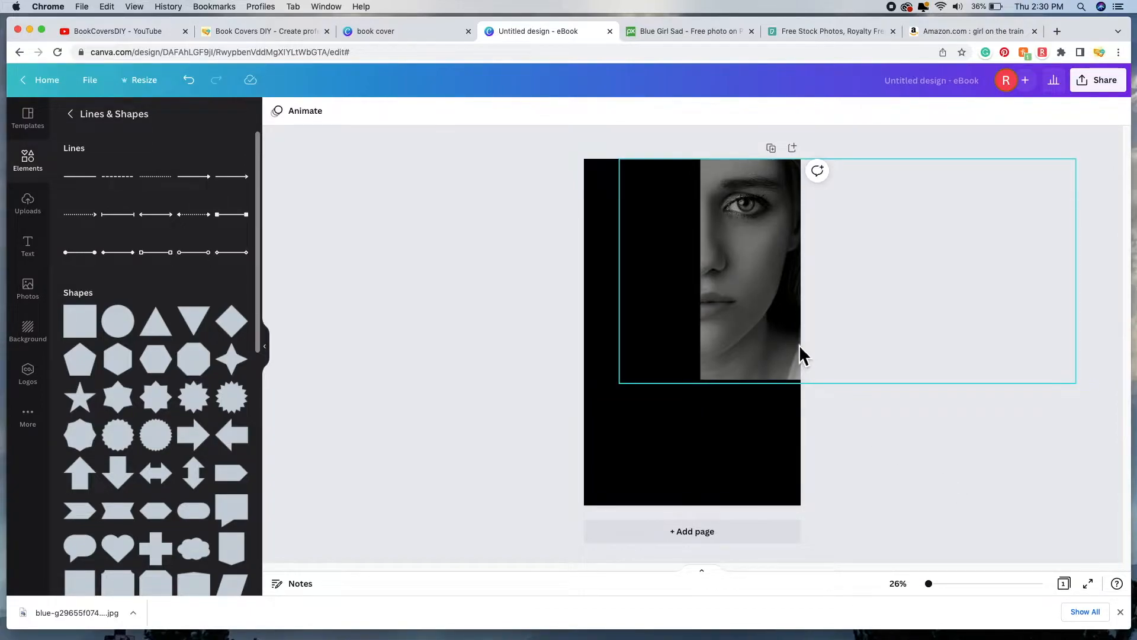
Step: Shift the face photo right and stretch it taller within the upper-right area
left_click(762, 294)
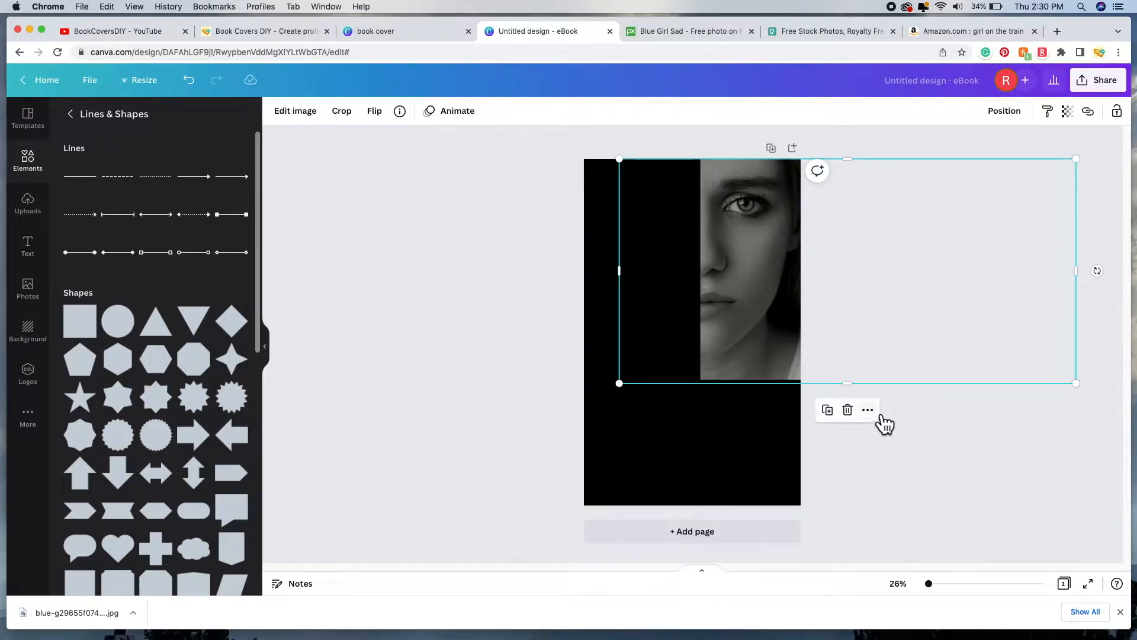
left_click(854, 388)
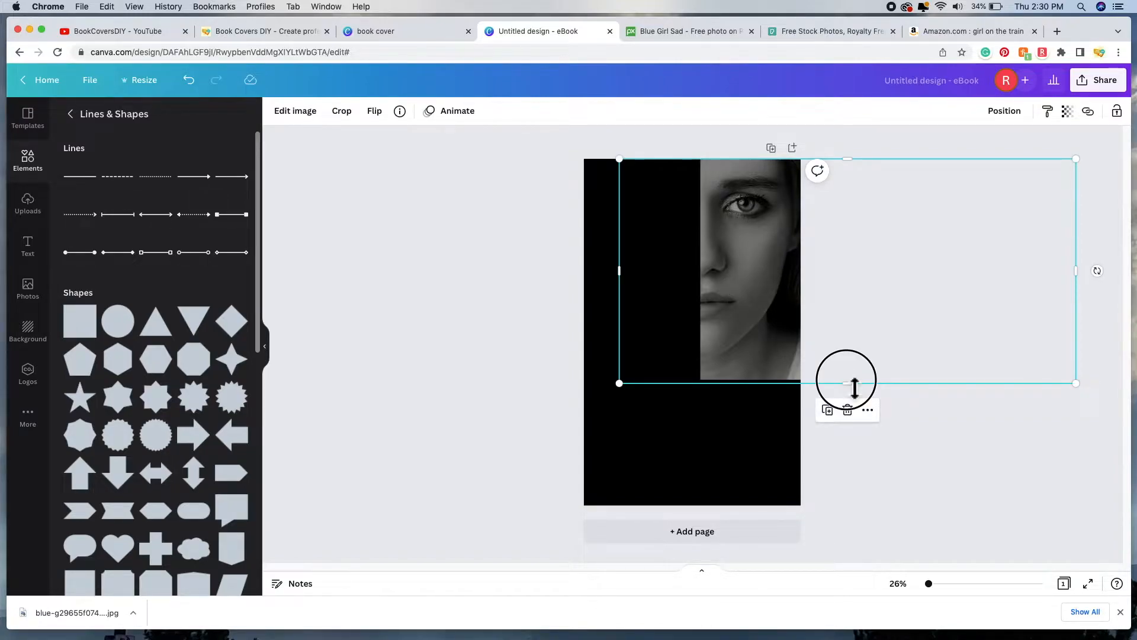
left_click_drag(764, 300, 772, 305)
left_click_drag(856, 383, 864, 409)
left_click_drag(729, 275, 758, 285)
left_click(944, 314)
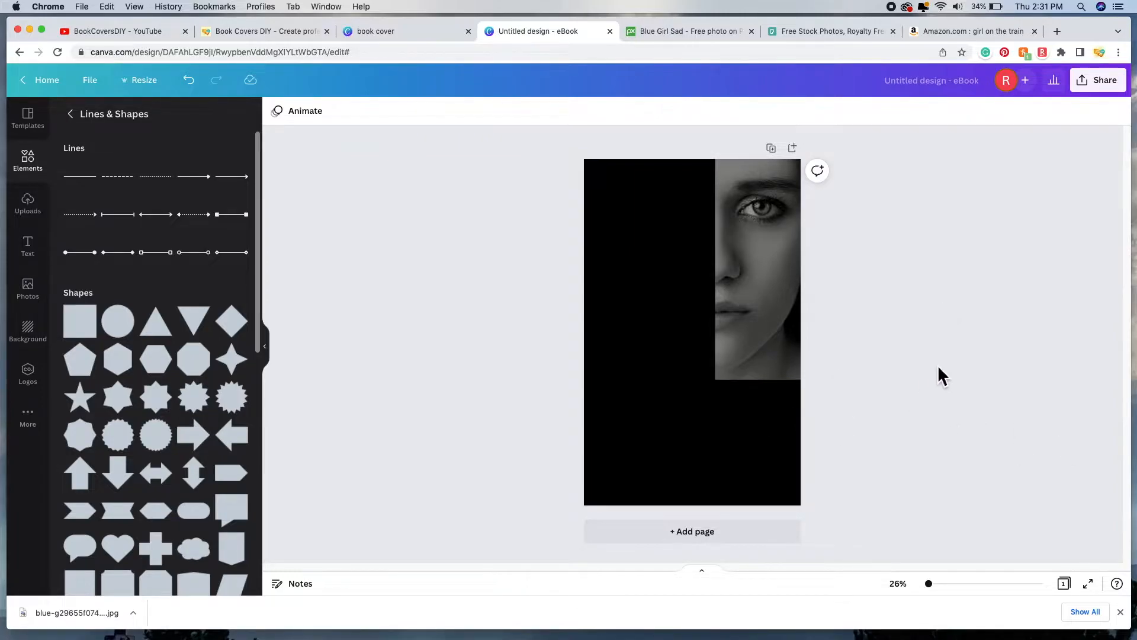
left_click(948, 34)
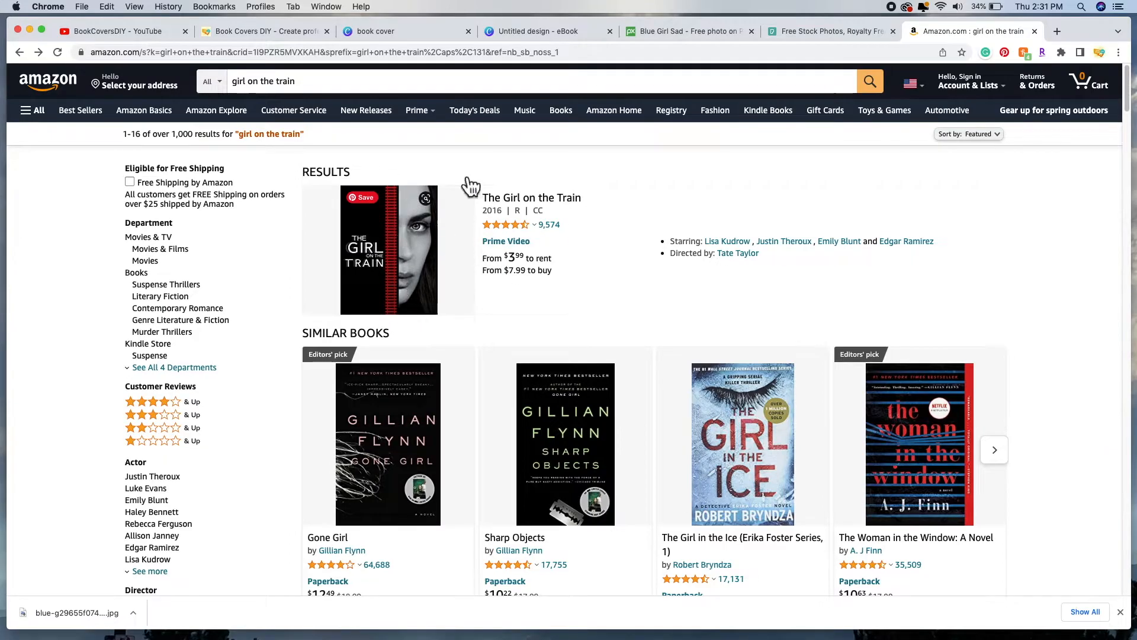
left_click(558, 31)
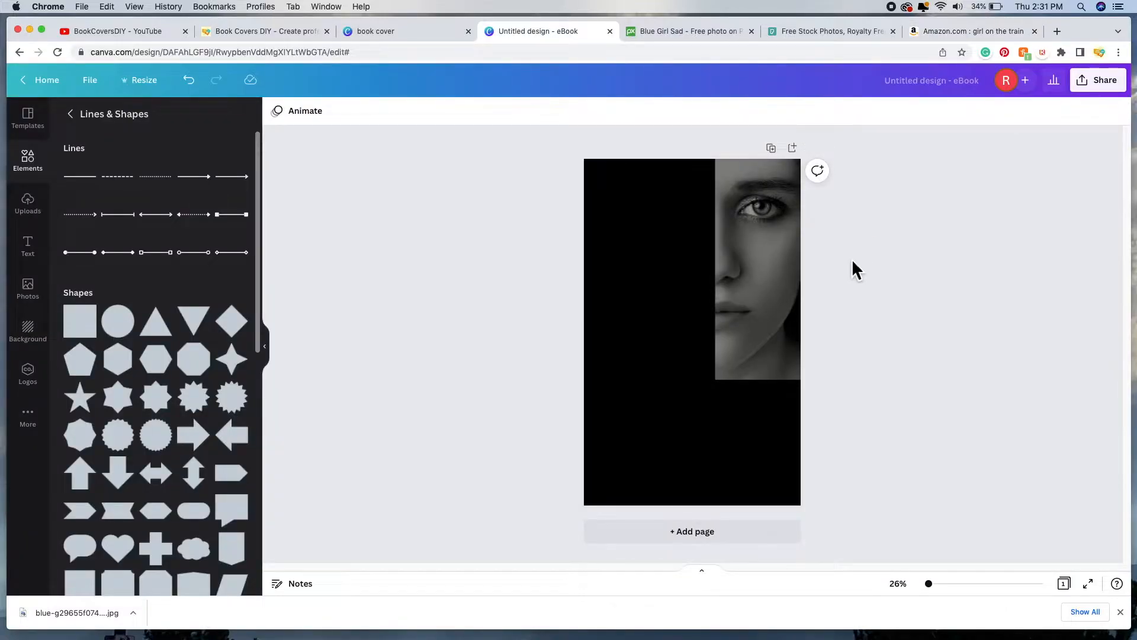
Step: Search the Elements library for 'red line'
left_click(77, 119)
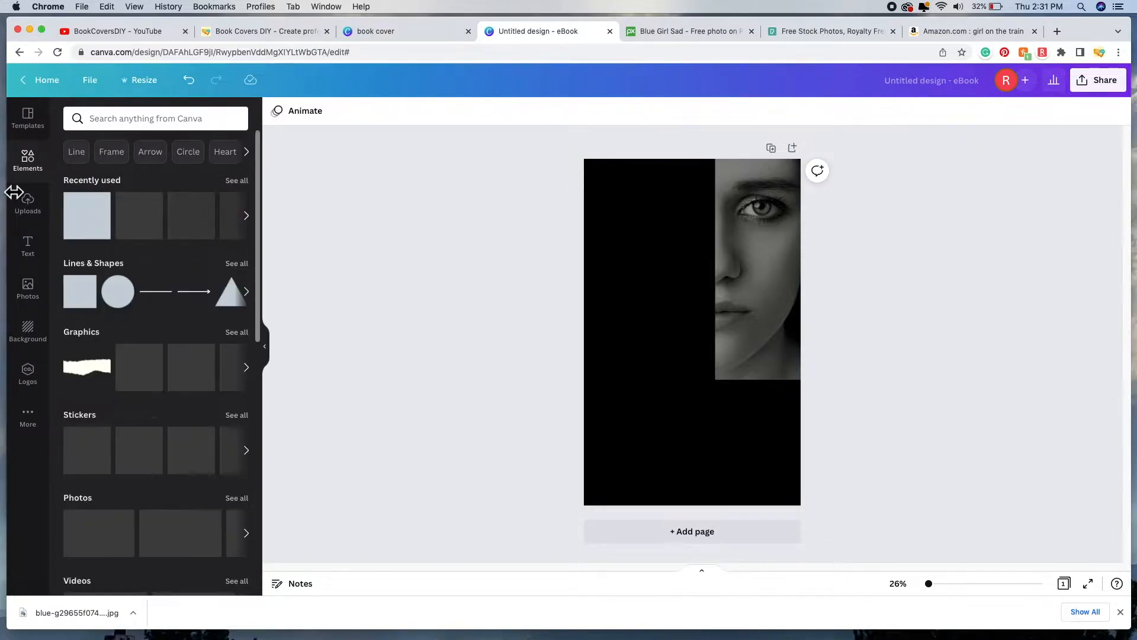
left_click(195, 122)
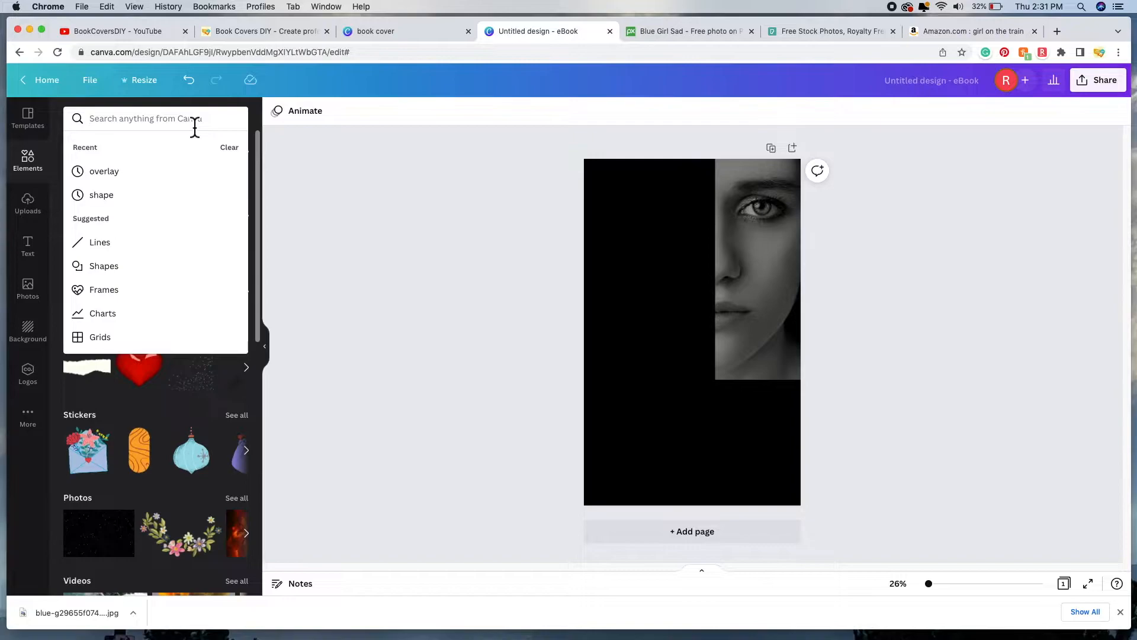
type("red line")
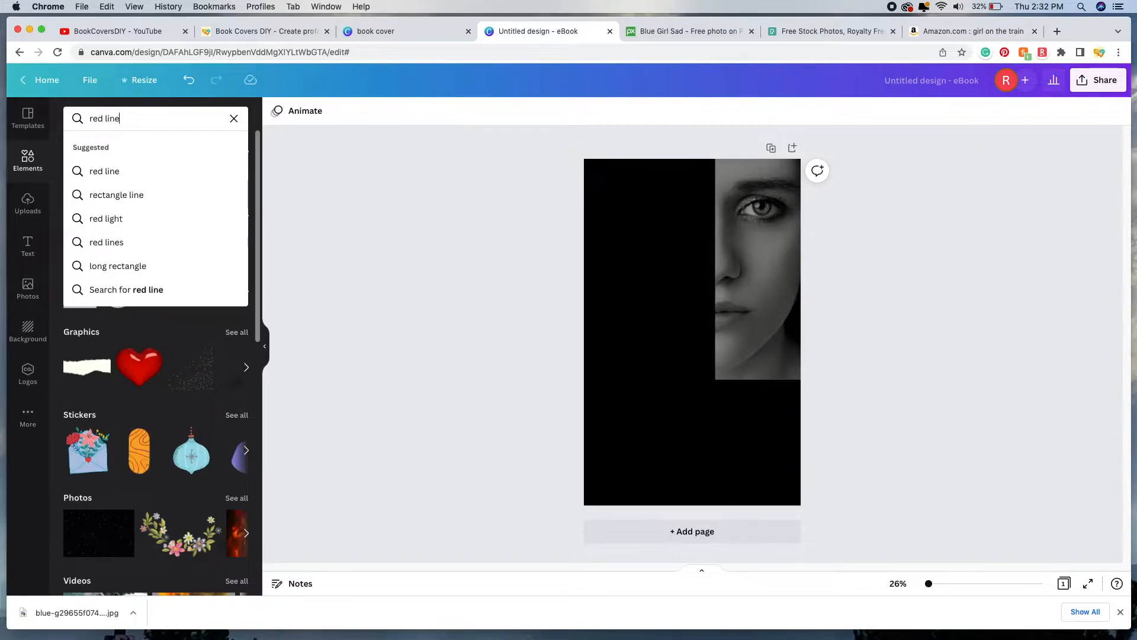
key("Return")
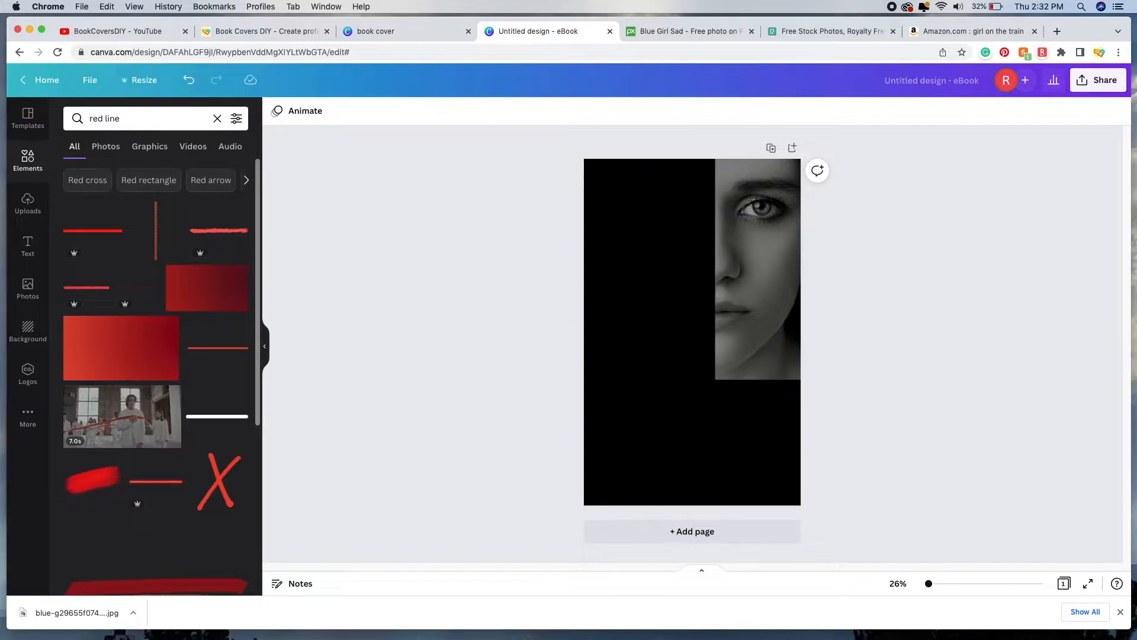
left_click(237, 118)
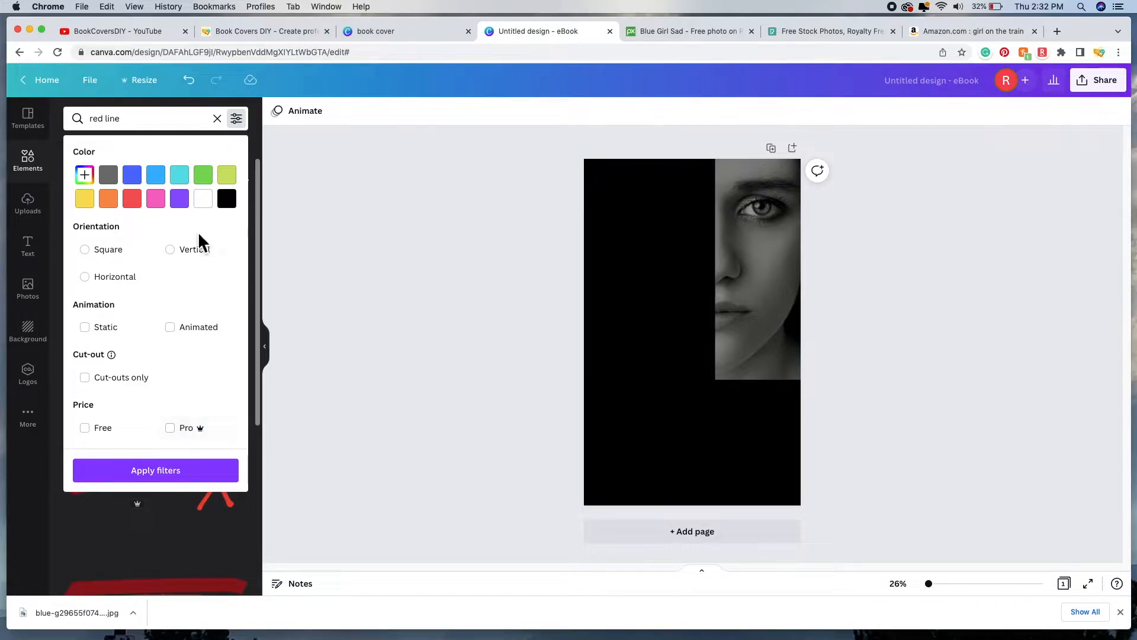
left_click(153, 119)
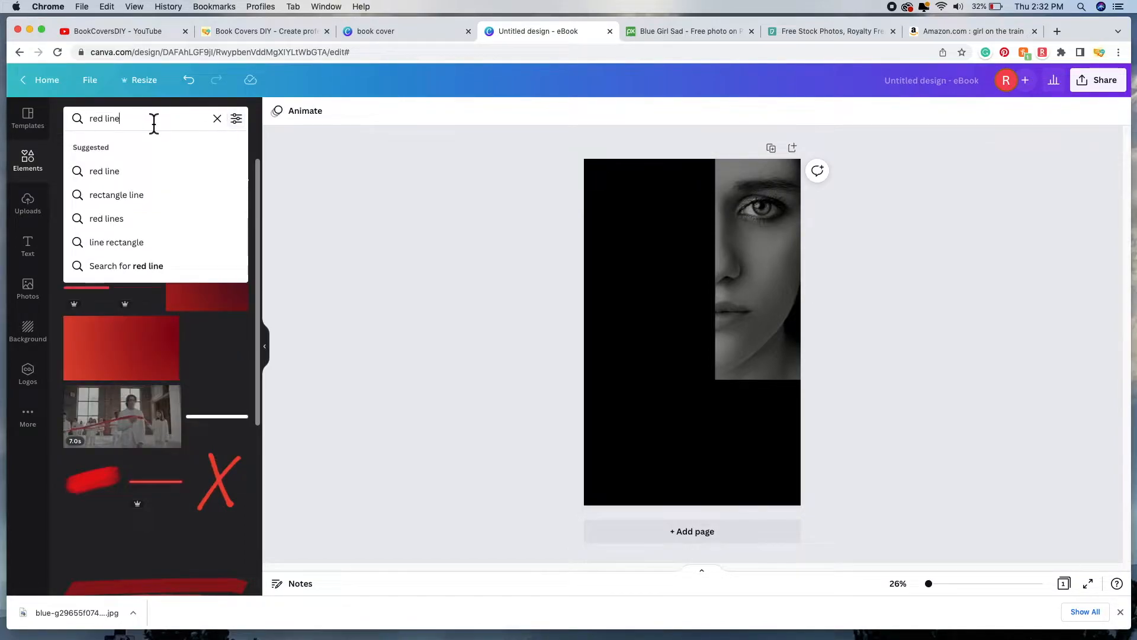
key("Return")
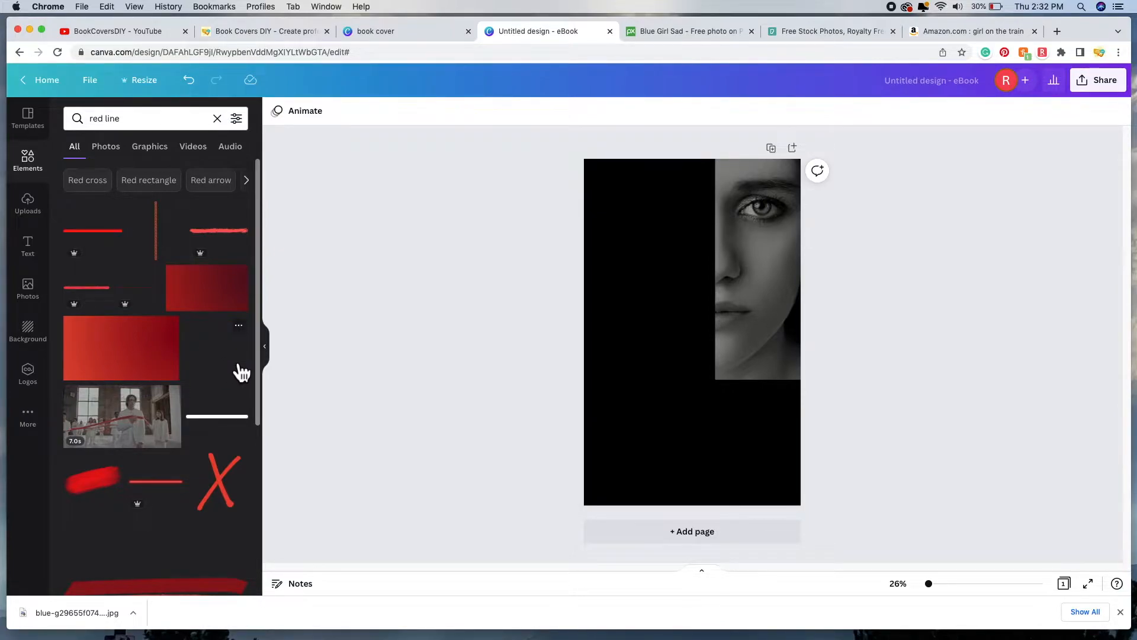
scroll(241, 371, "down", 10)
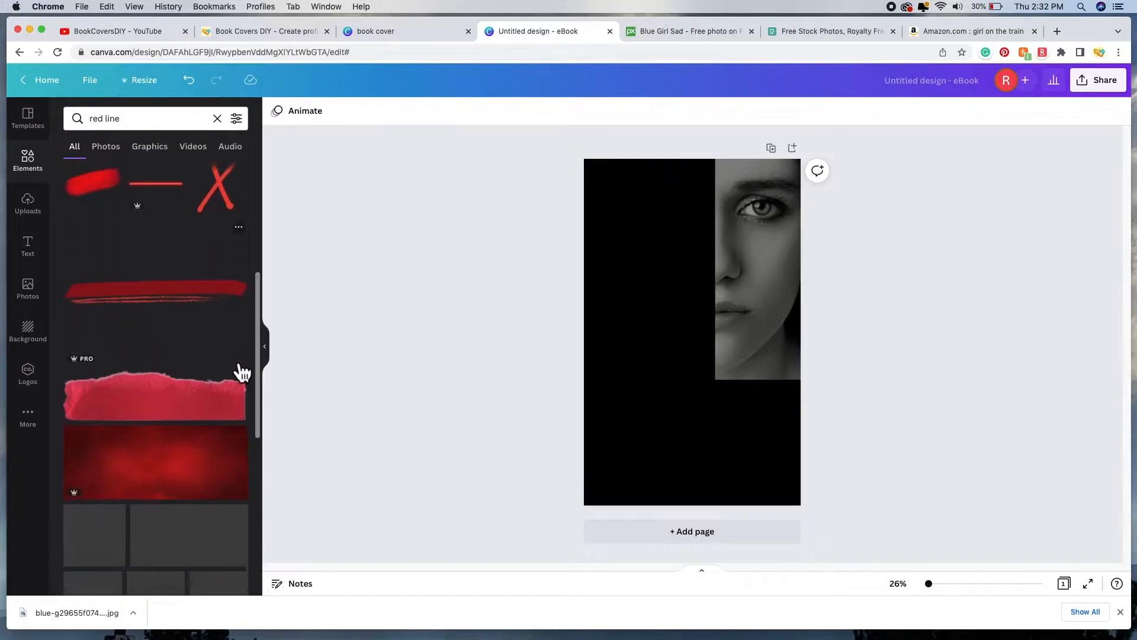
scroll(241, 372, "down", 8)
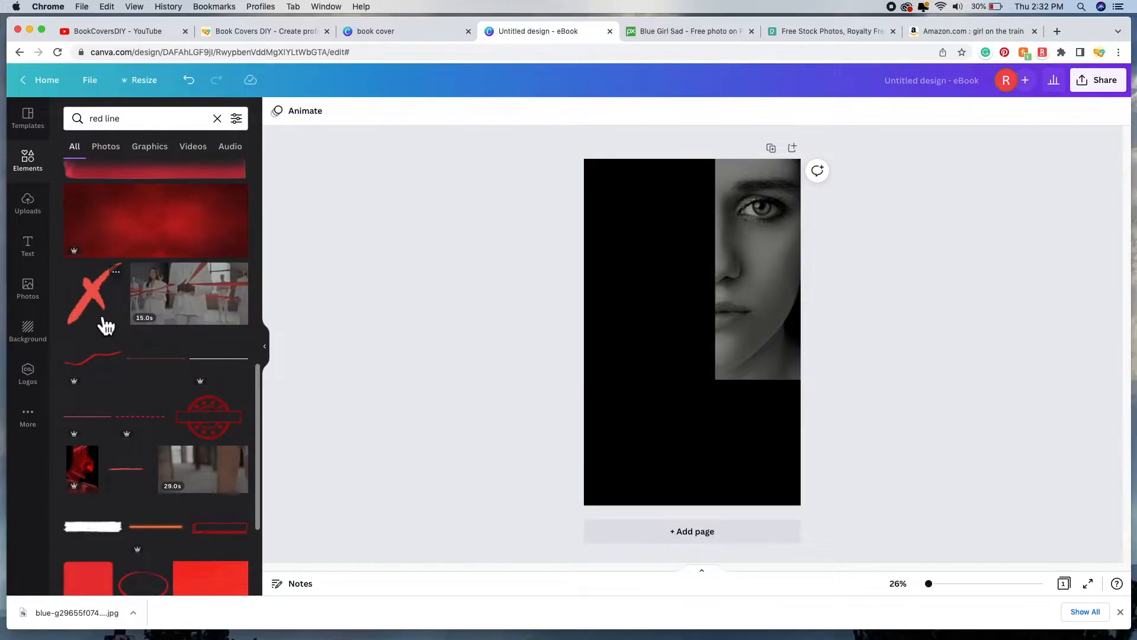
scroll(127, 331, "up", 5)
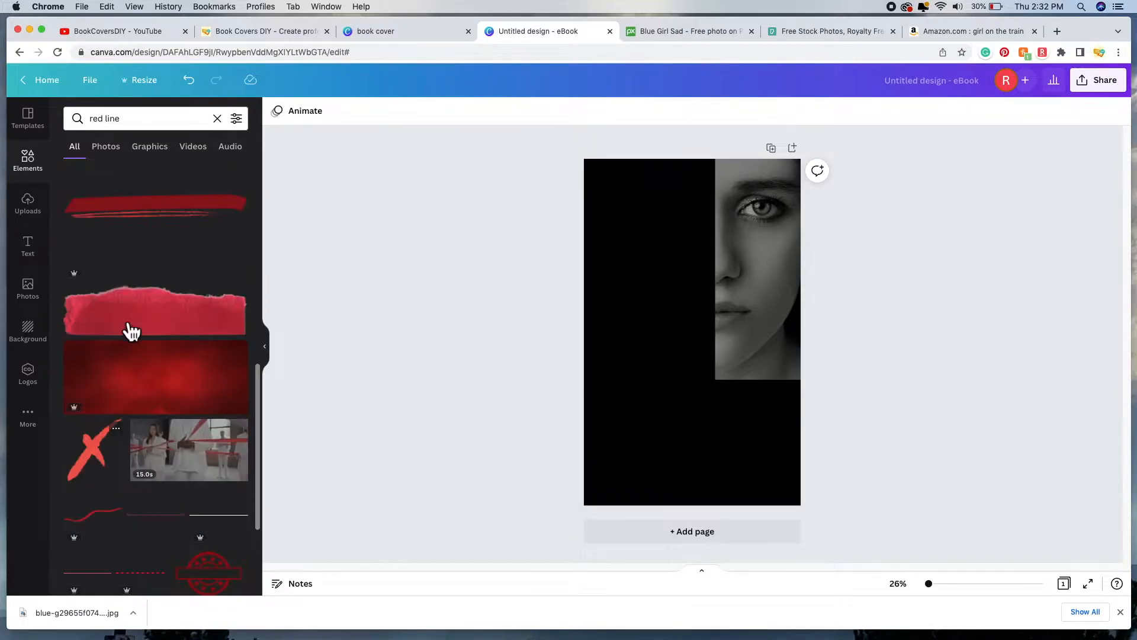
scroll(131, 332, "up", 12)
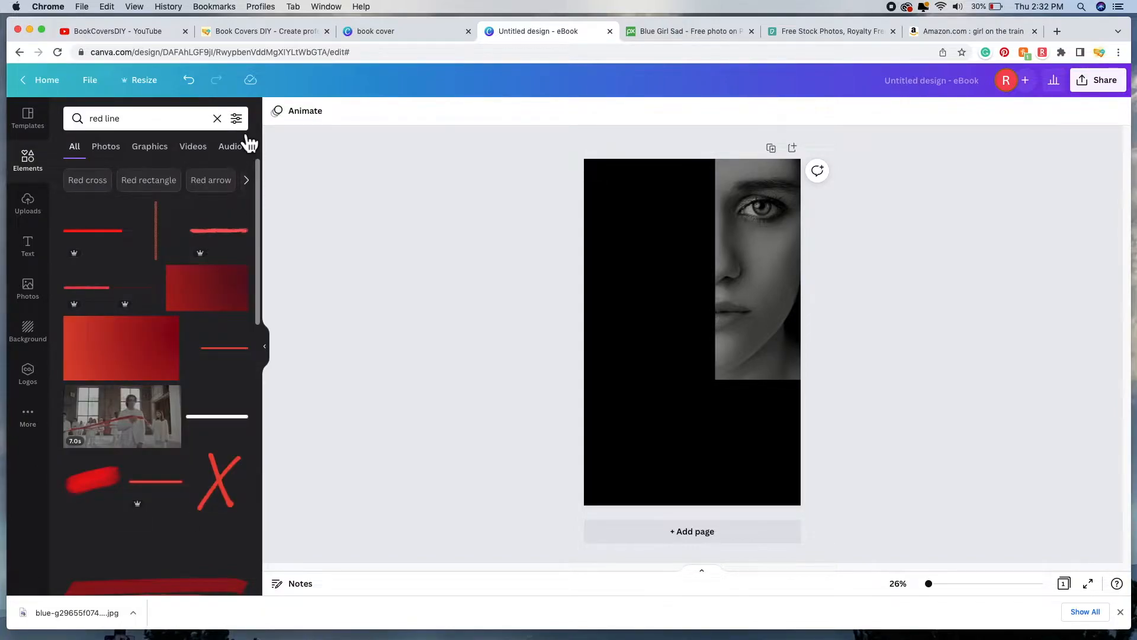
Step: Filter the 'red line' results to Static elements only
left_click(237, 118)
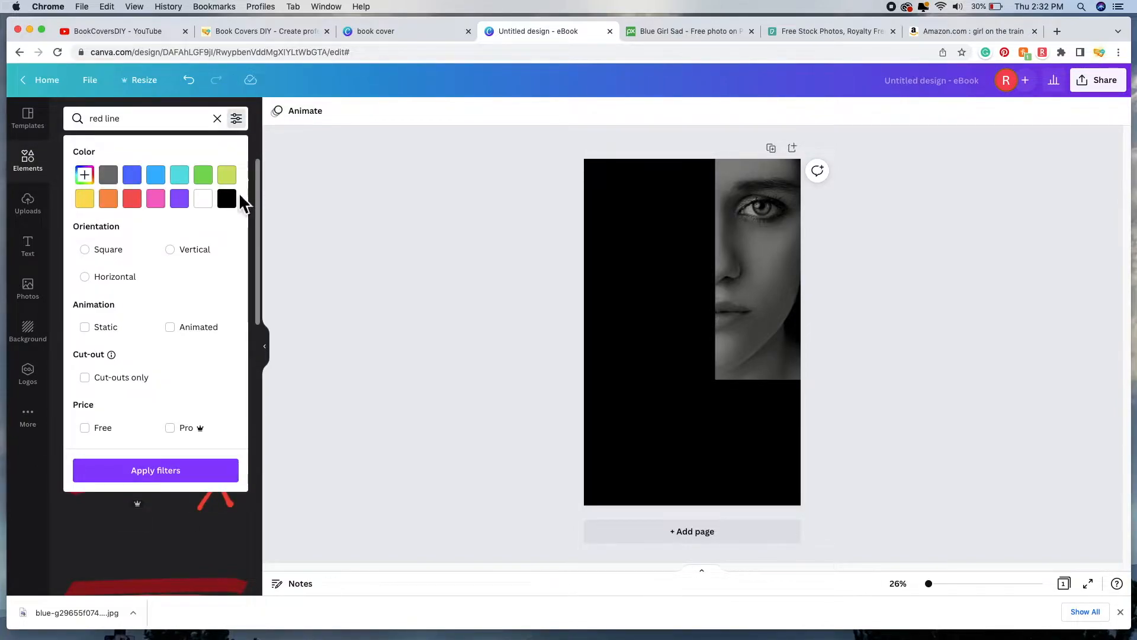
left_click(95, 338)
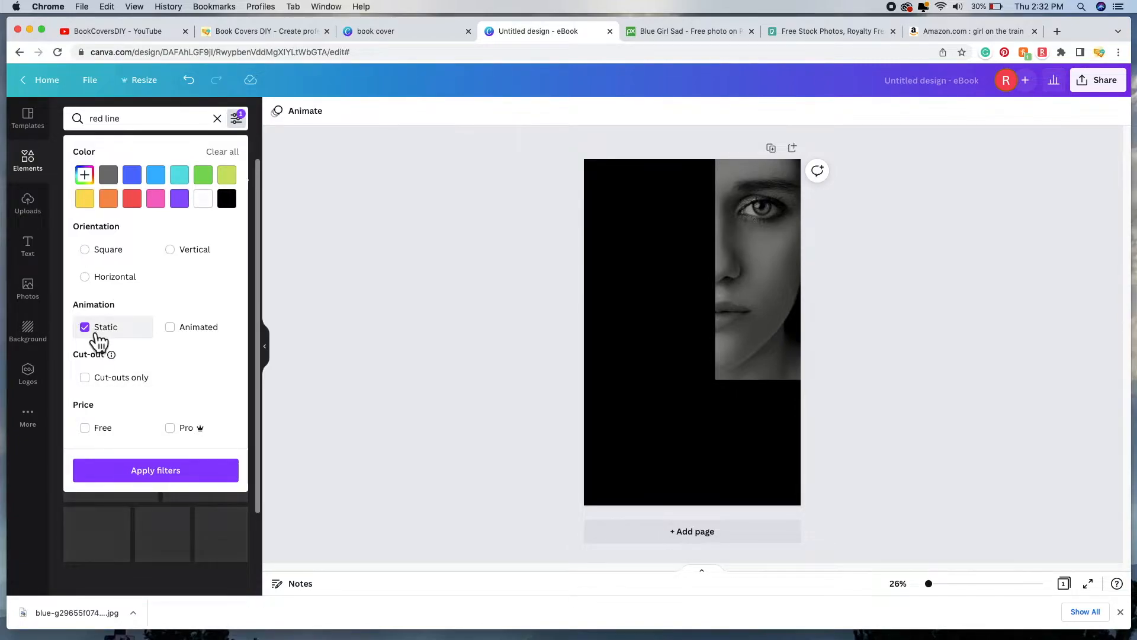
left_click(184, 477)
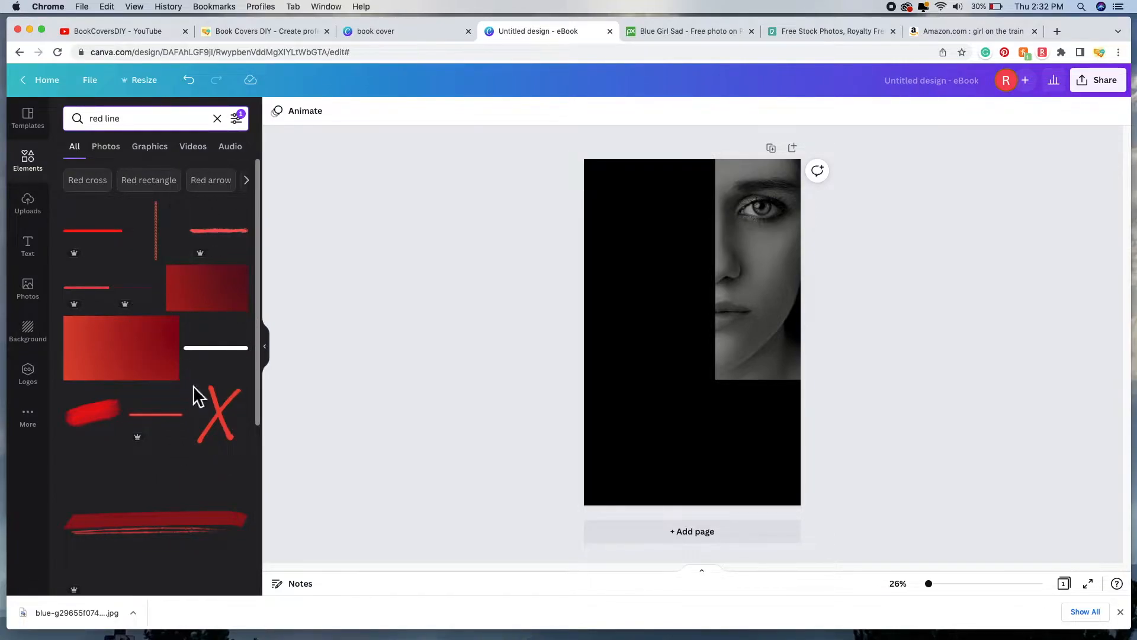
scroll(202, 441, "down", 2)
scroll(201, 441, "up", 2)
Step: Add the vertical red line, lengthen it and move it up to the page top
left_click(168, 247)
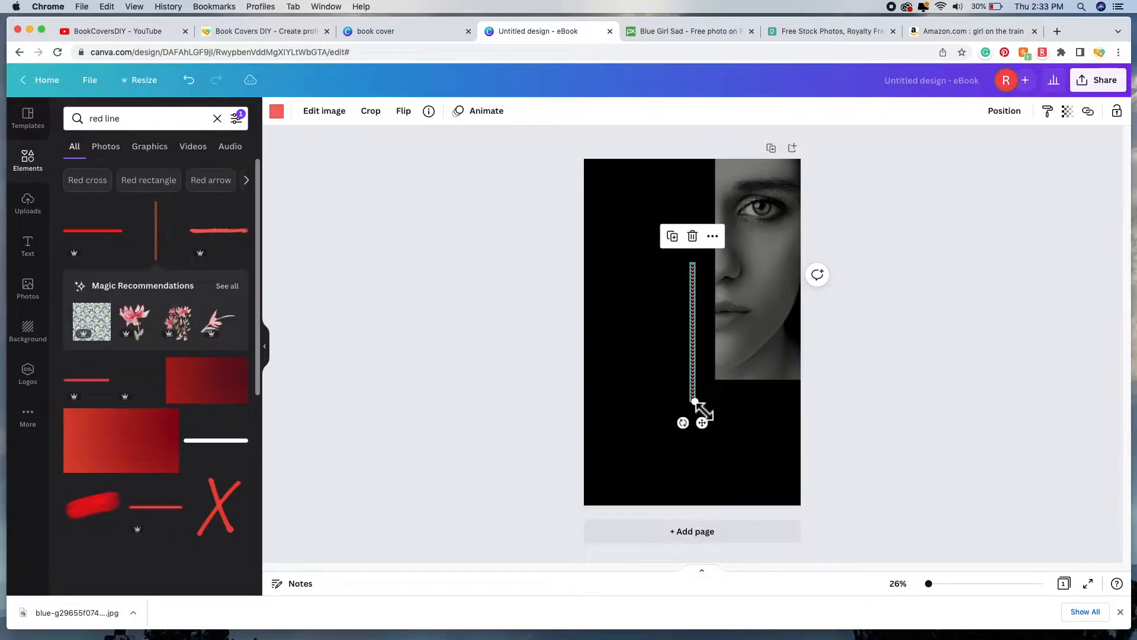
left_click_drag(700, 410, 714, 441)
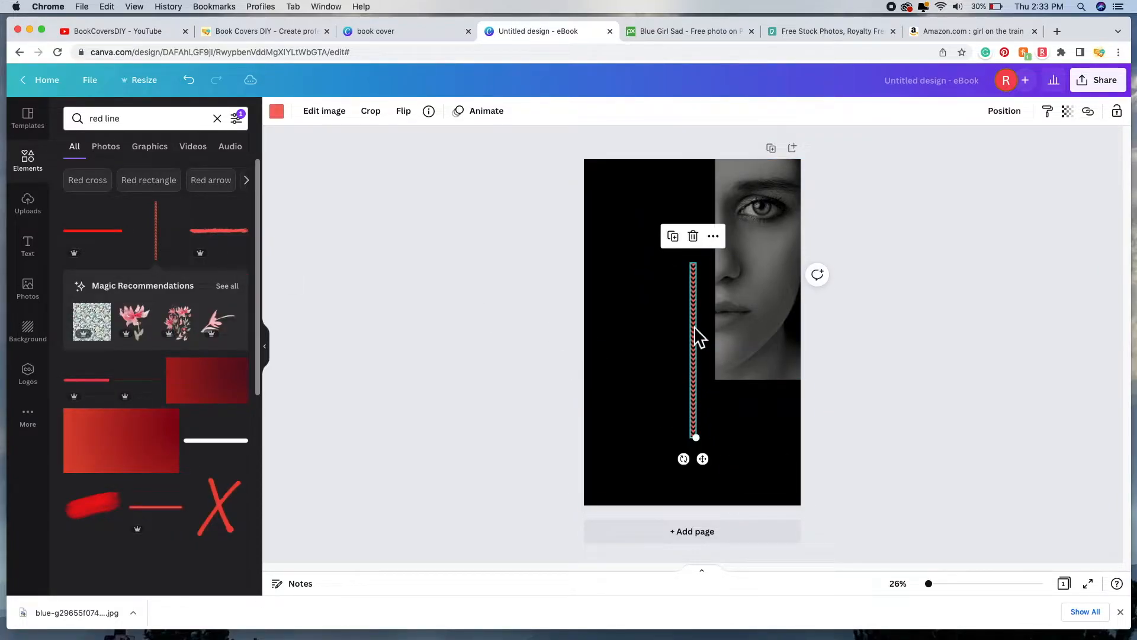
left_click_drag(696, 329, 696, 228)
left_click(915, 342)
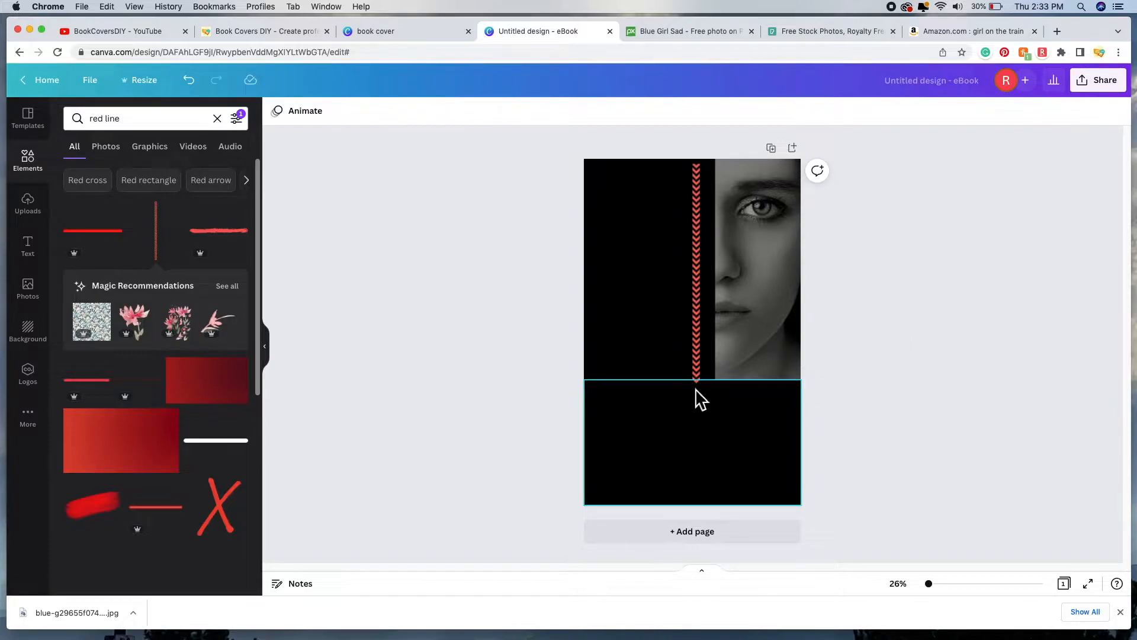
Step: Try a red brush-stroke line below the photo, then delete it
left_click(236, 243)
mouse_move(679, 341)
left_mouse_down()
mouse_move(687, 393)
mouse_move(714, 407)
left_mouse_up()
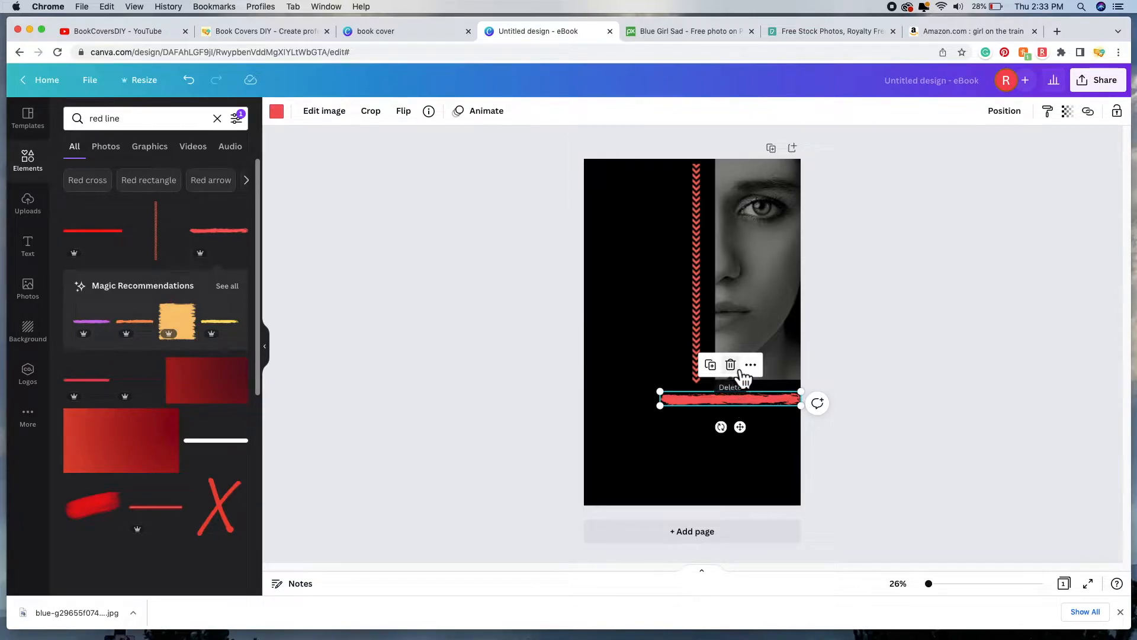
left_click(731, 365)
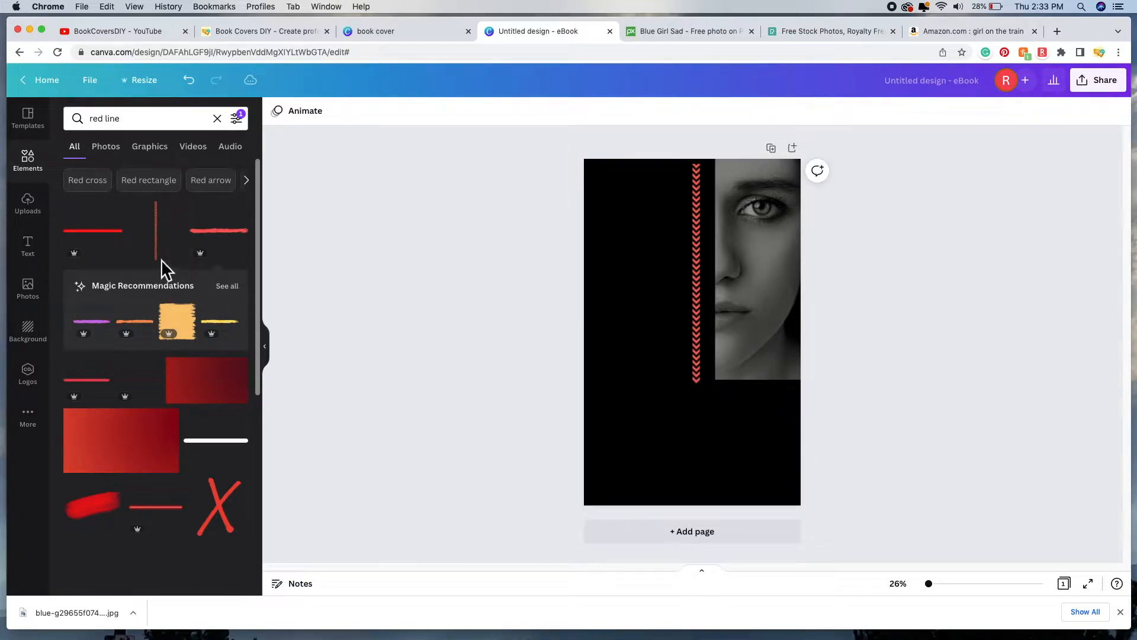
scroll(94, 307, "down", 10)
Step: Add the double-line corner element over the face, colour it red and enlarge it
left_click(91, 307)
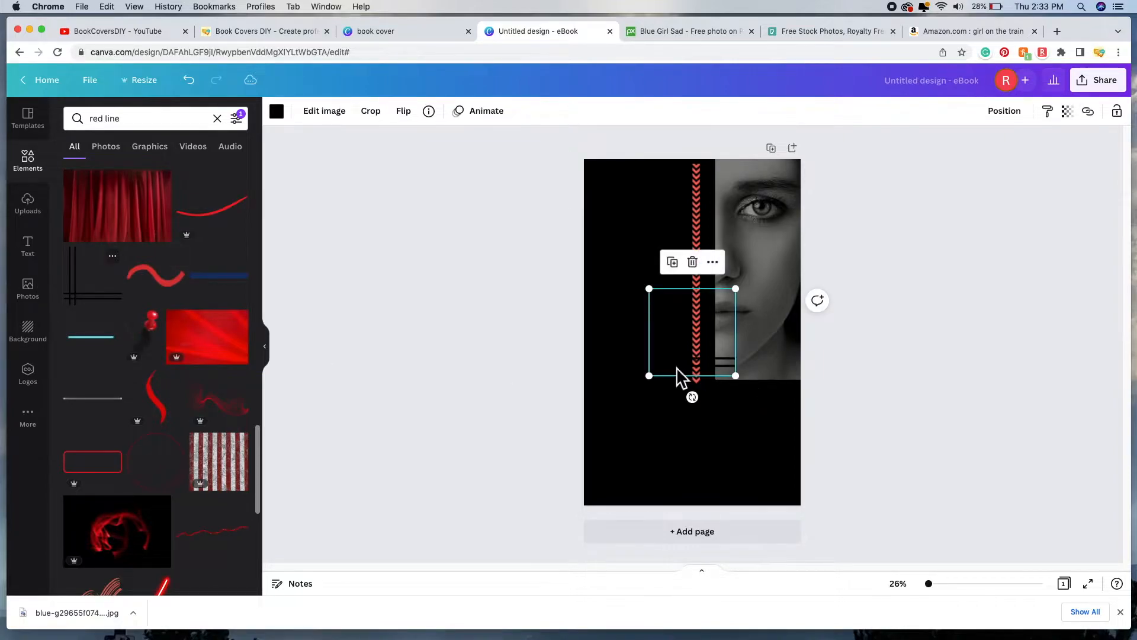
left_click_drag(679, 346, 742, 329)
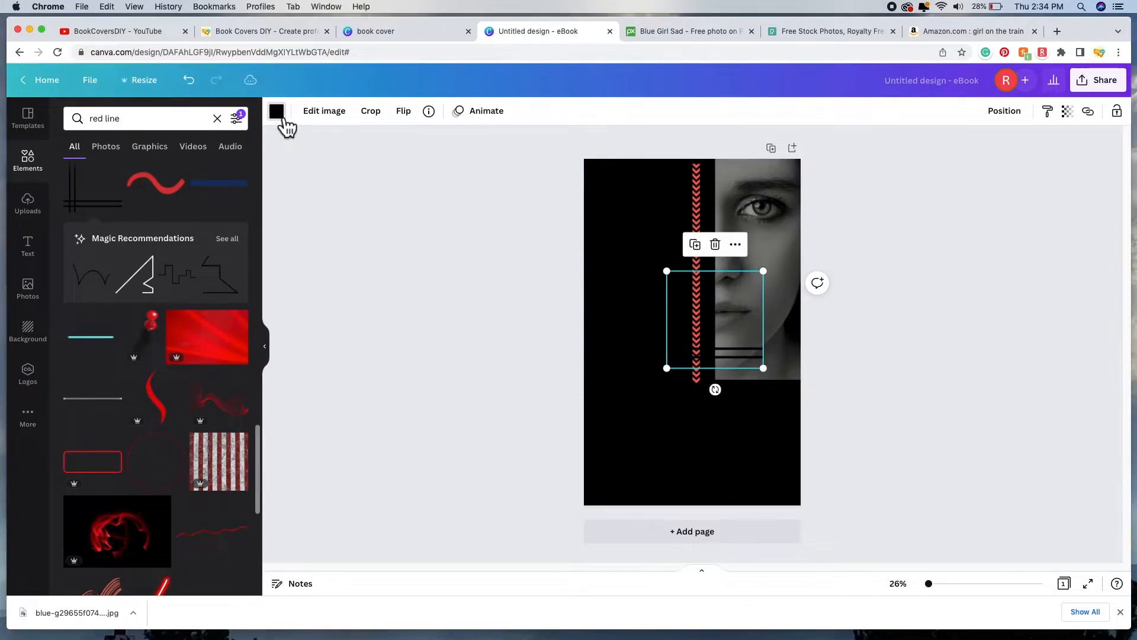
left_click(279, 116)
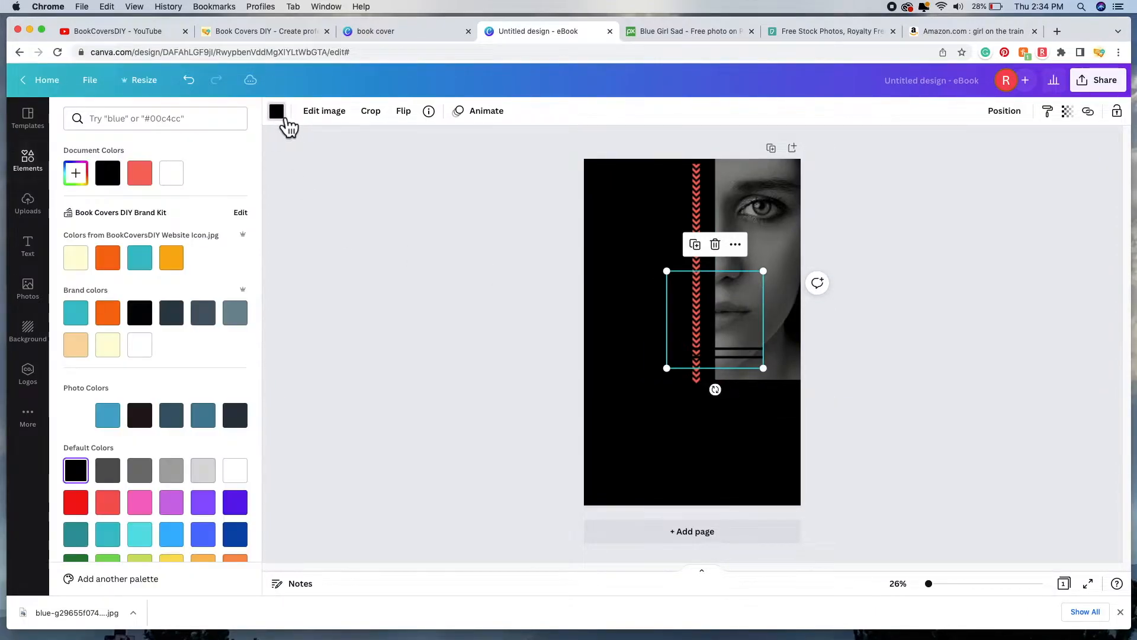
left_click(82, 507)
left_click_drag(667, 369, 696, 368)
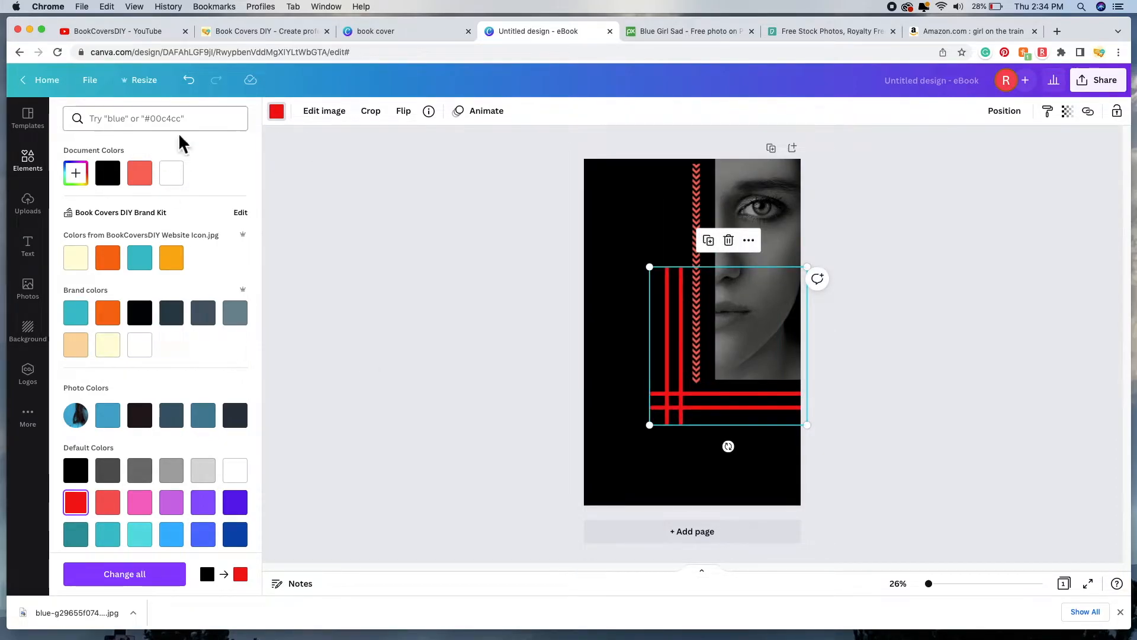
Step: Recolour the vertical zigzag line to the default pure red
scroll(237, 379, "down", 1)
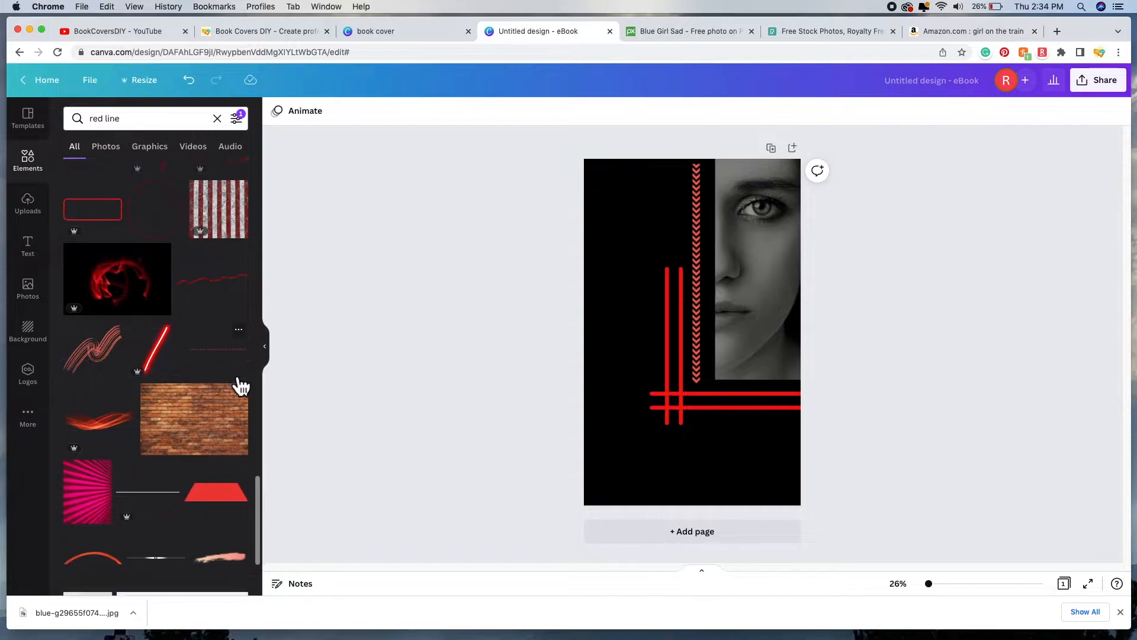
scroll(240, 387, "down", 6)
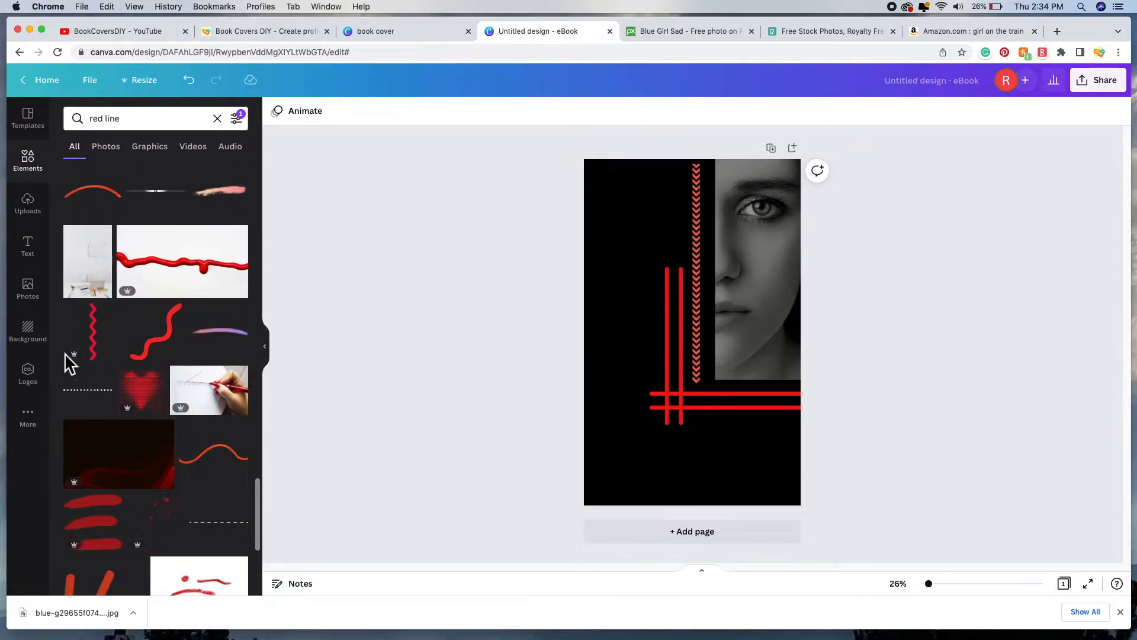
scroll(249, 399, "down", 8)
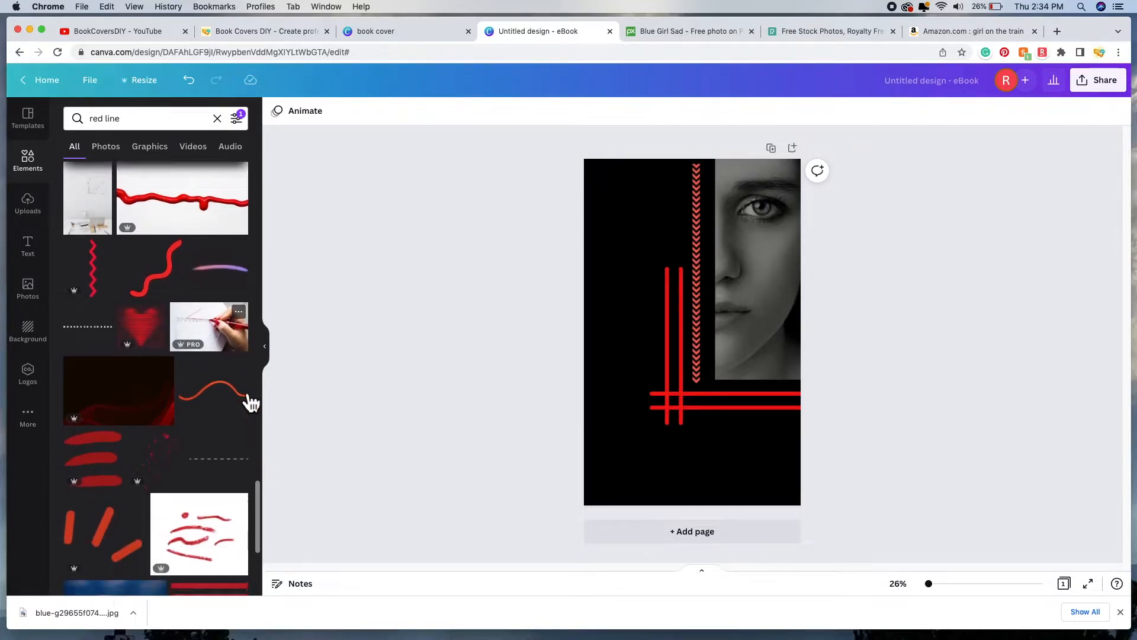
scroll(253, 403, "down", 10)
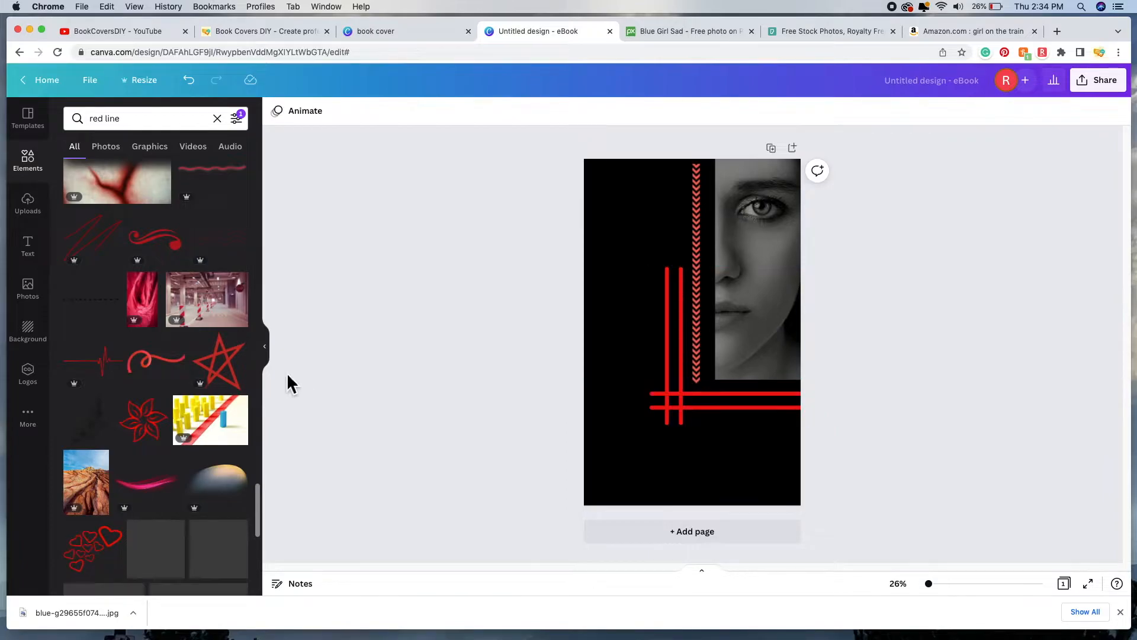
scroll(178, 389, "down", 5)
left_click(705, 233)
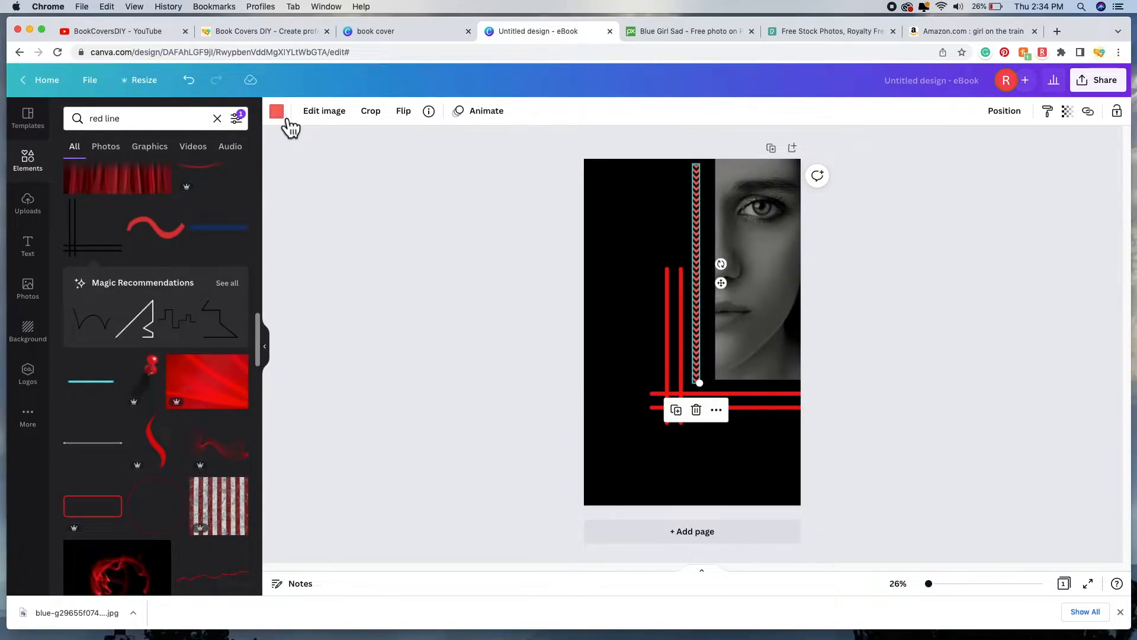
left_click(289, 121)
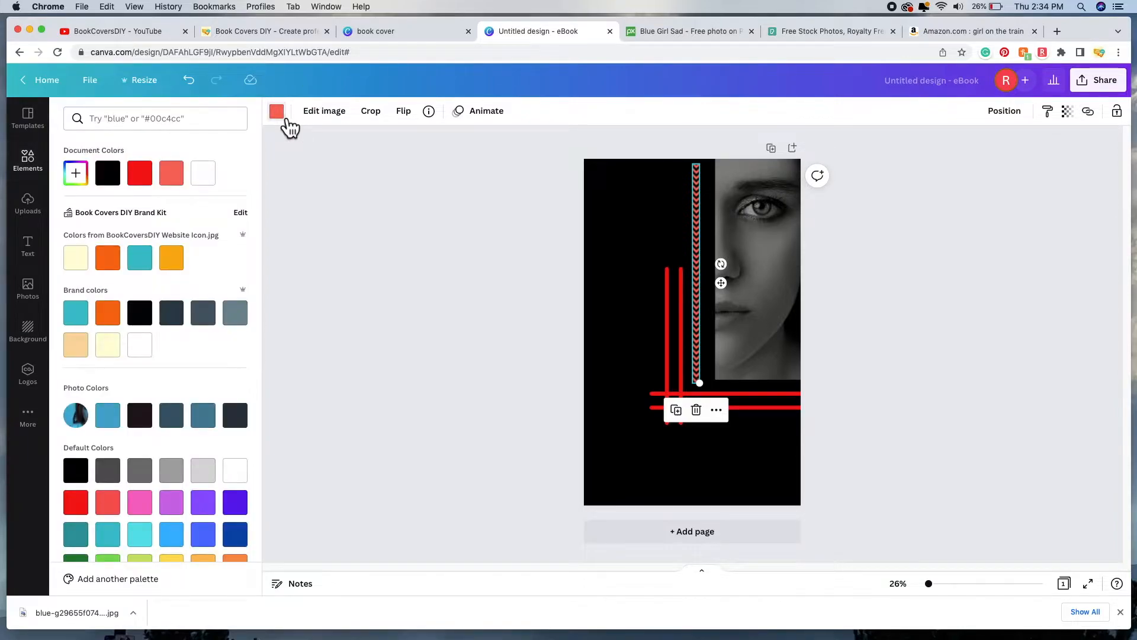
left_click(75, 502)
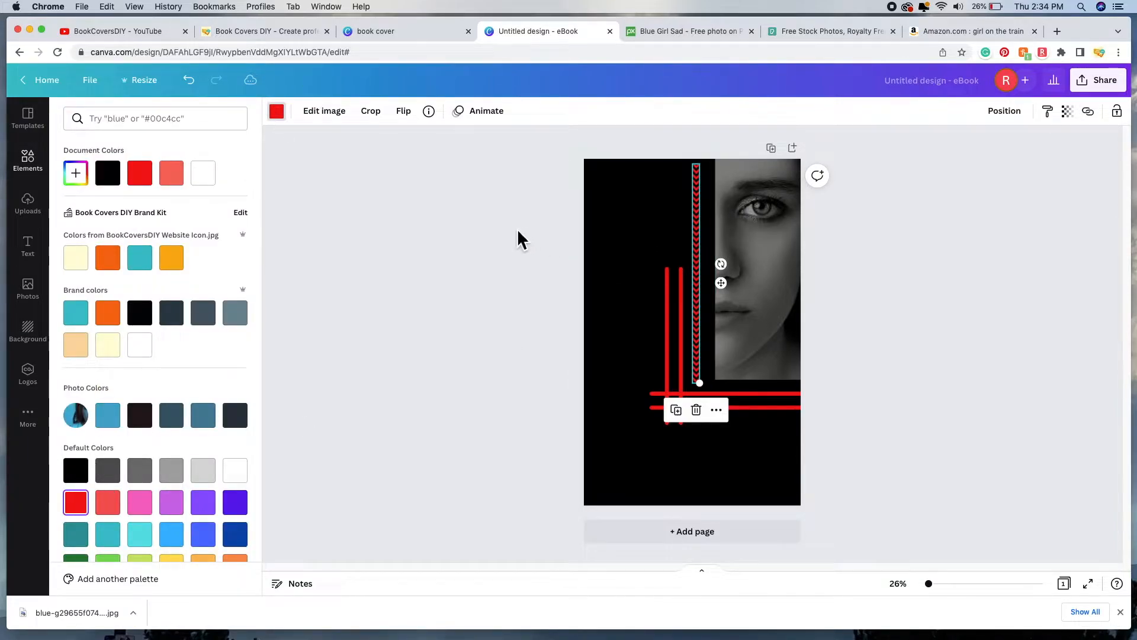
left_click(471, 228)
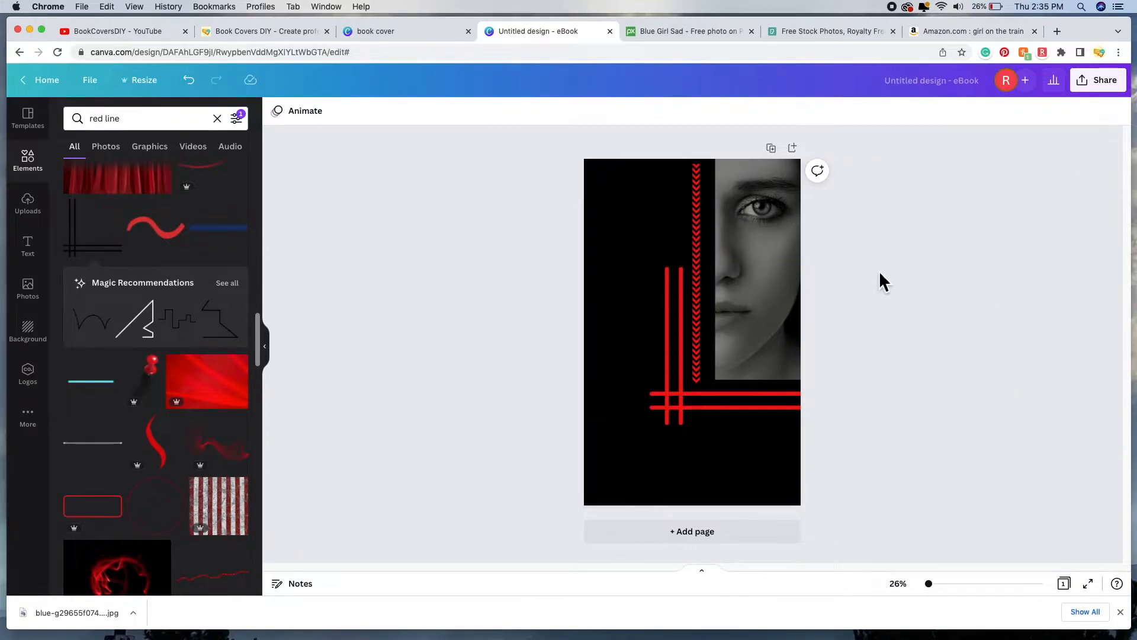
Step: Delete the zigzag line and enlarge the crossed red lines up to the cover's top
left_click(699, 220)
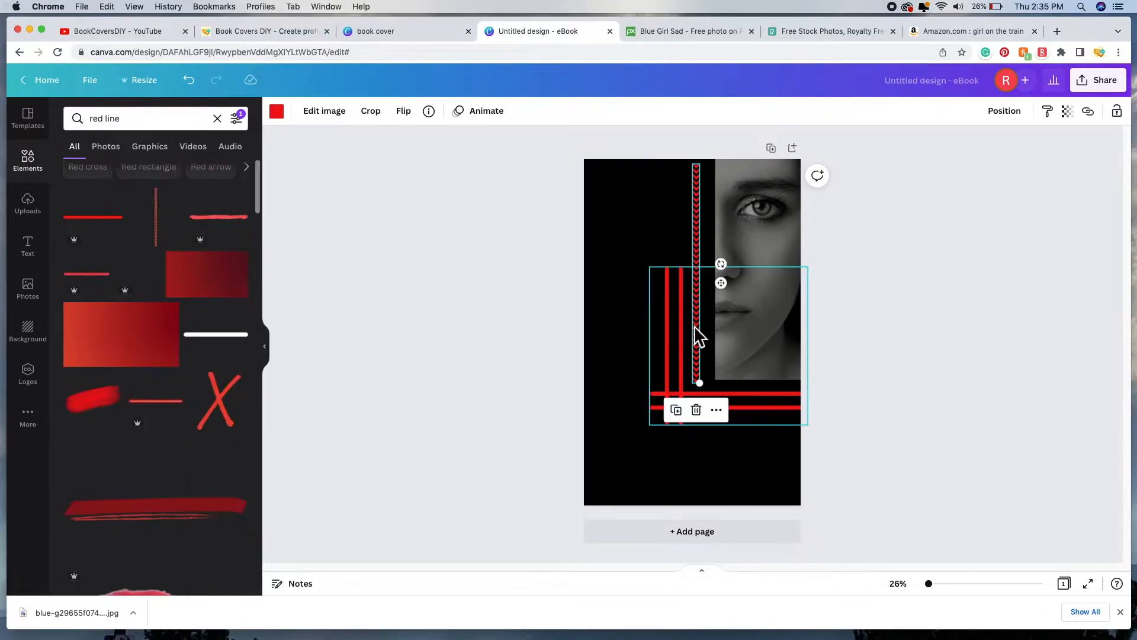
left_click(706, 416)
left_click(685, 361)
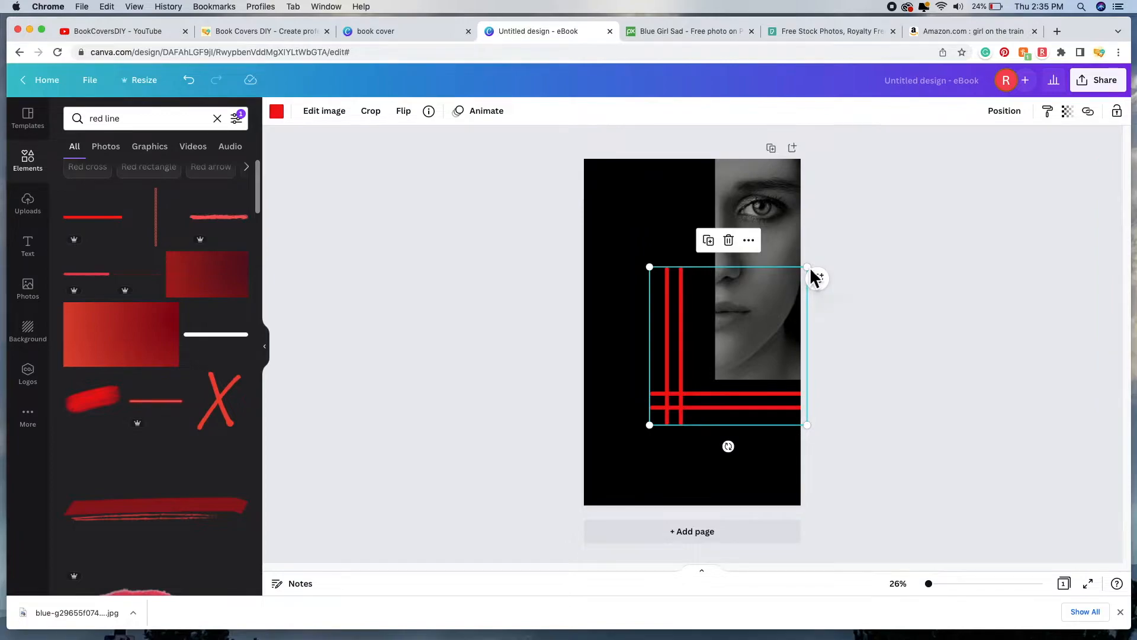
left_click_drag(808, 268, 944, 161)
left_click(913, 480)
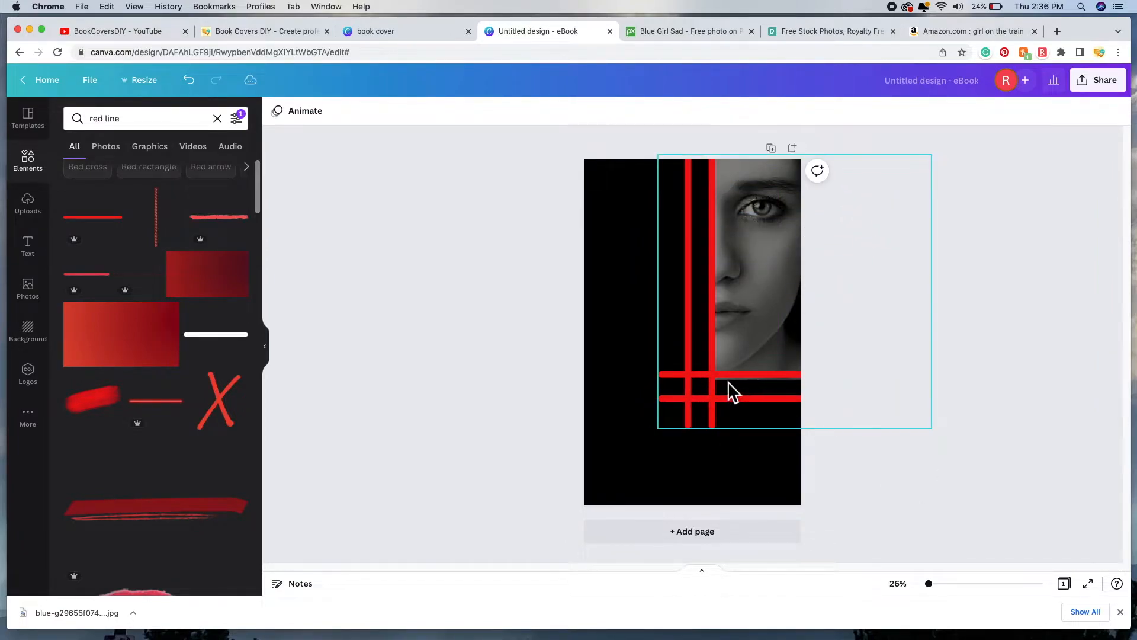
Step: Raise the black bottom rectangle's top edge slightly
left_click(647, 482)
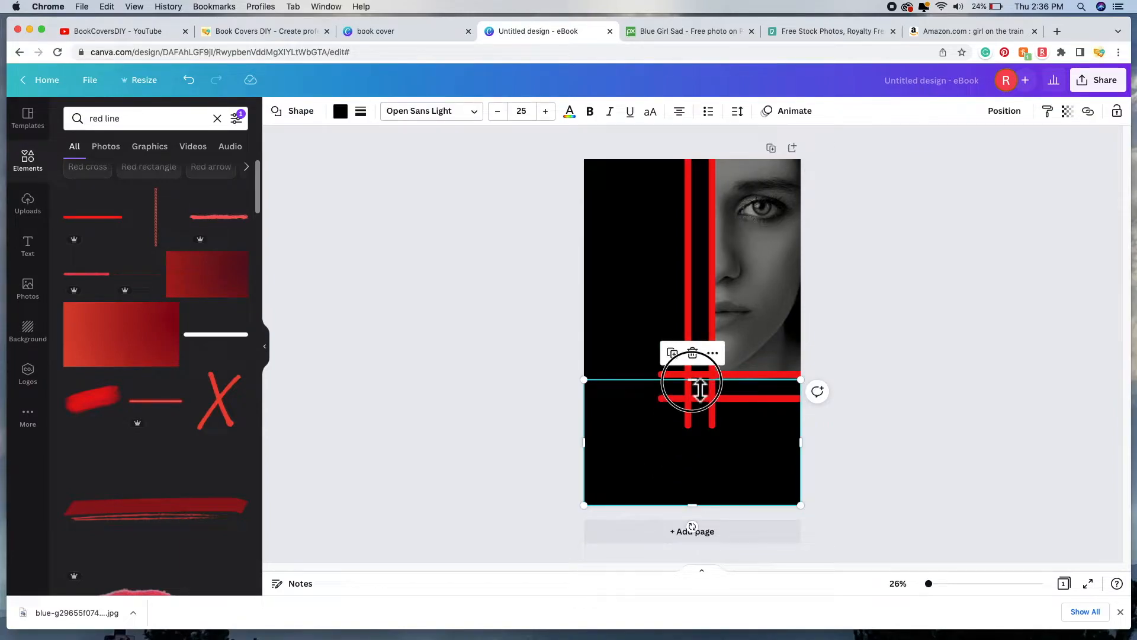
left_click_drag(700, 388, 698, 385)
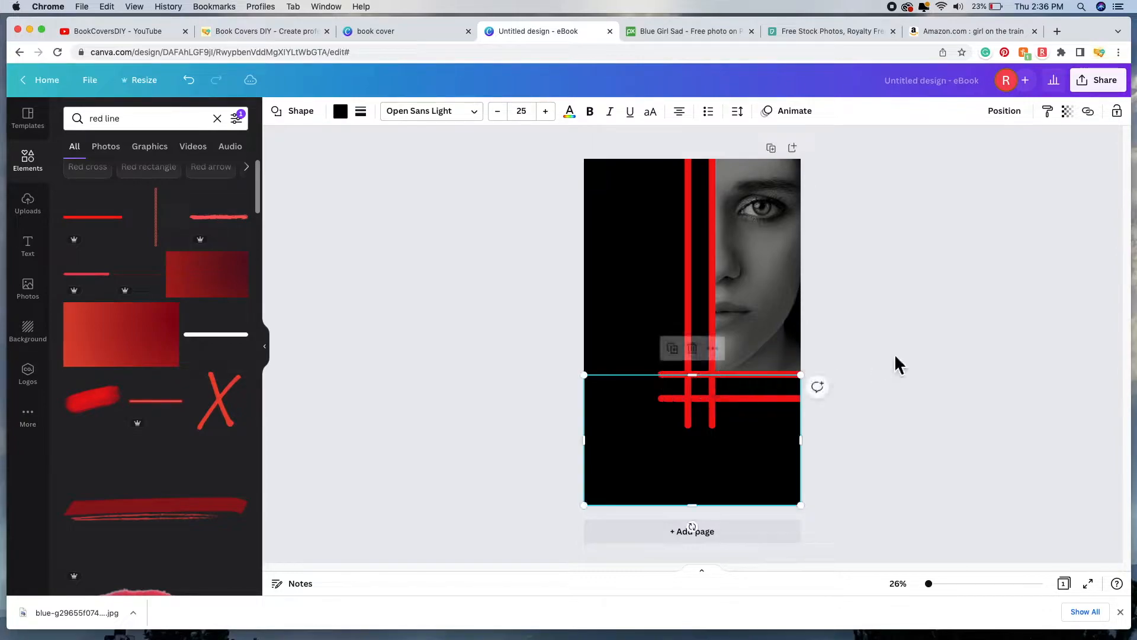
left_click(922, 317)
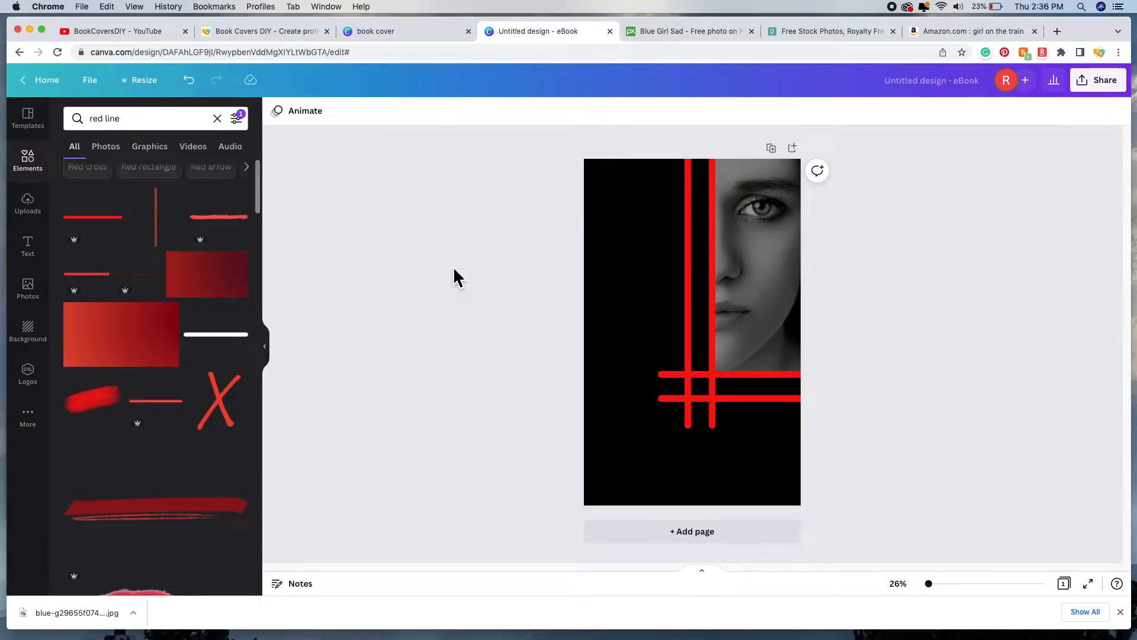
Step: Browse the Text panel's heading options and font combinations, then return to the top of the list
left_click(44, 260)
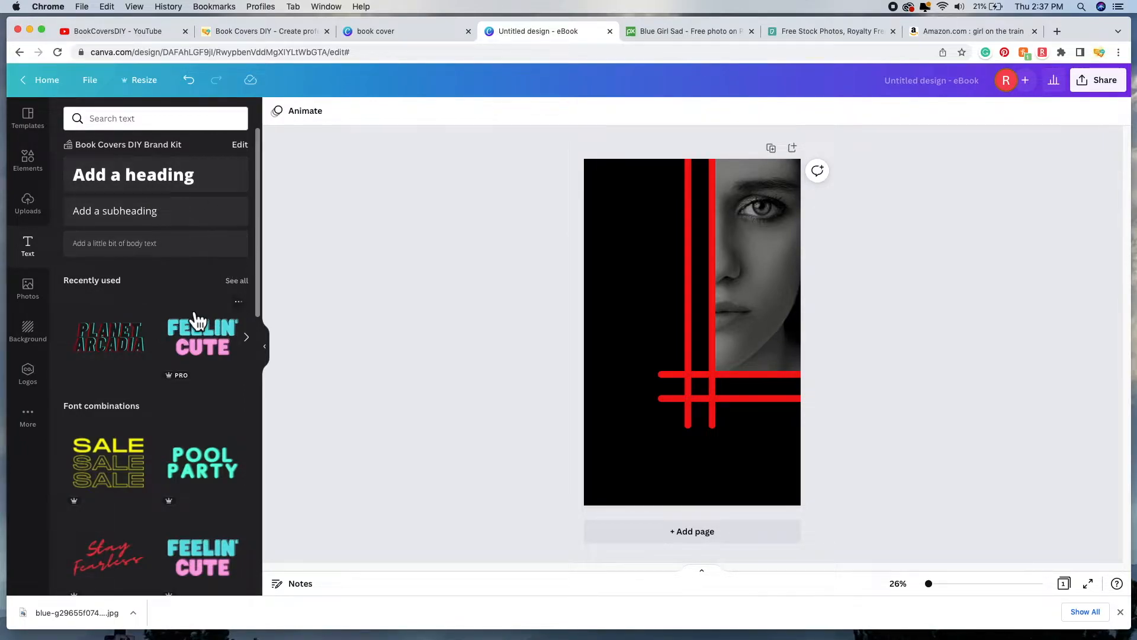
scroll(198, 322, "down", 3)
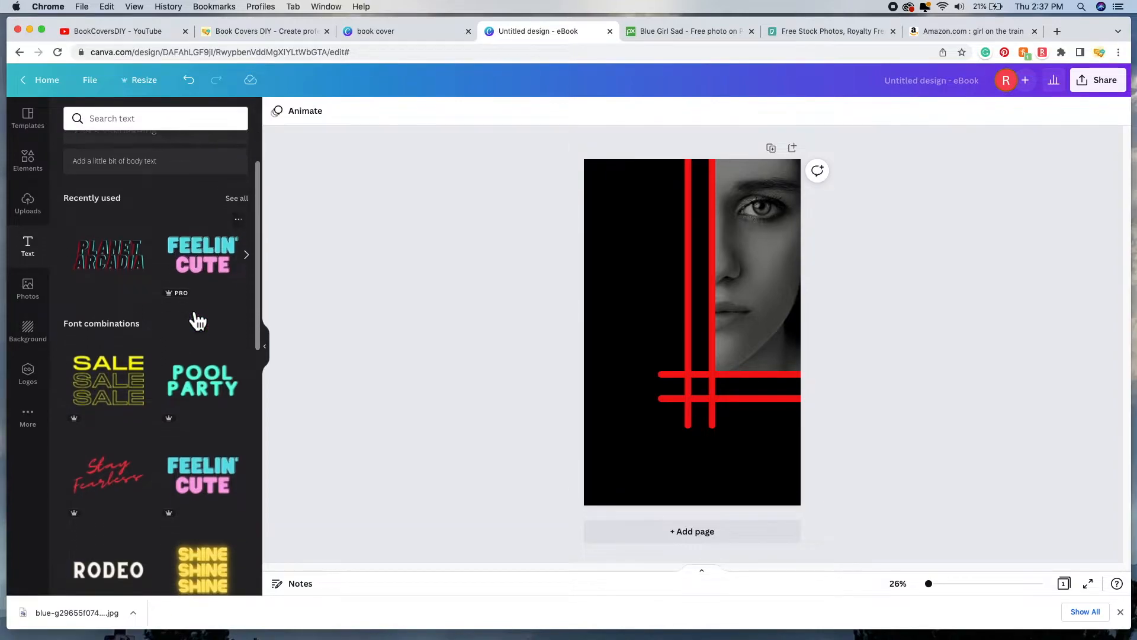
scroll(198, 321, "down", 4)
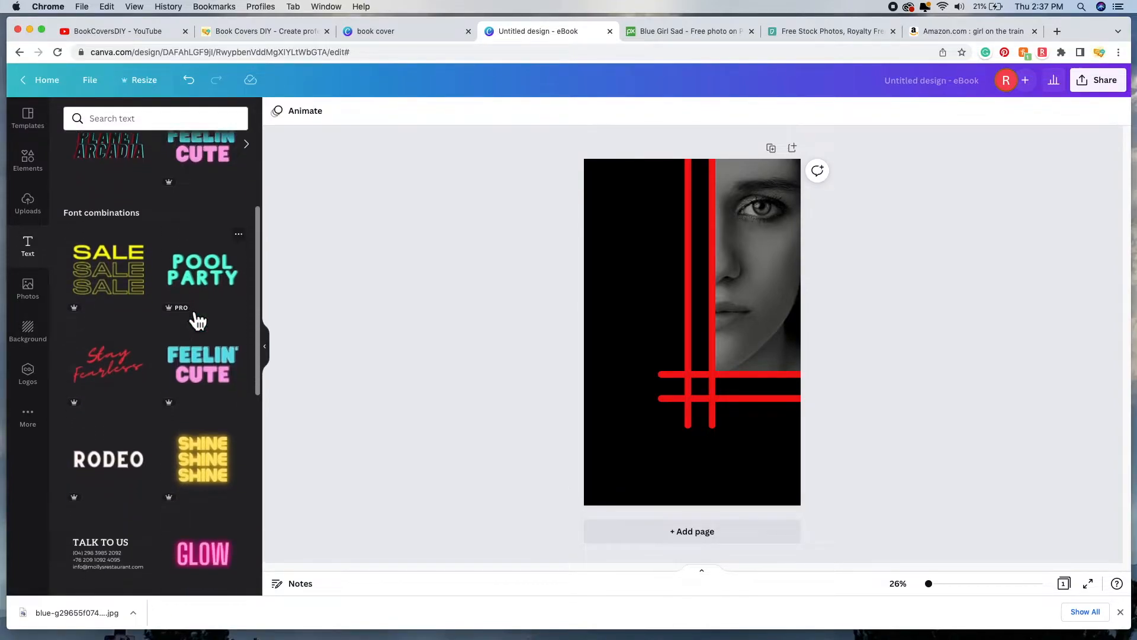
scroll(169, 394, "down", 3)
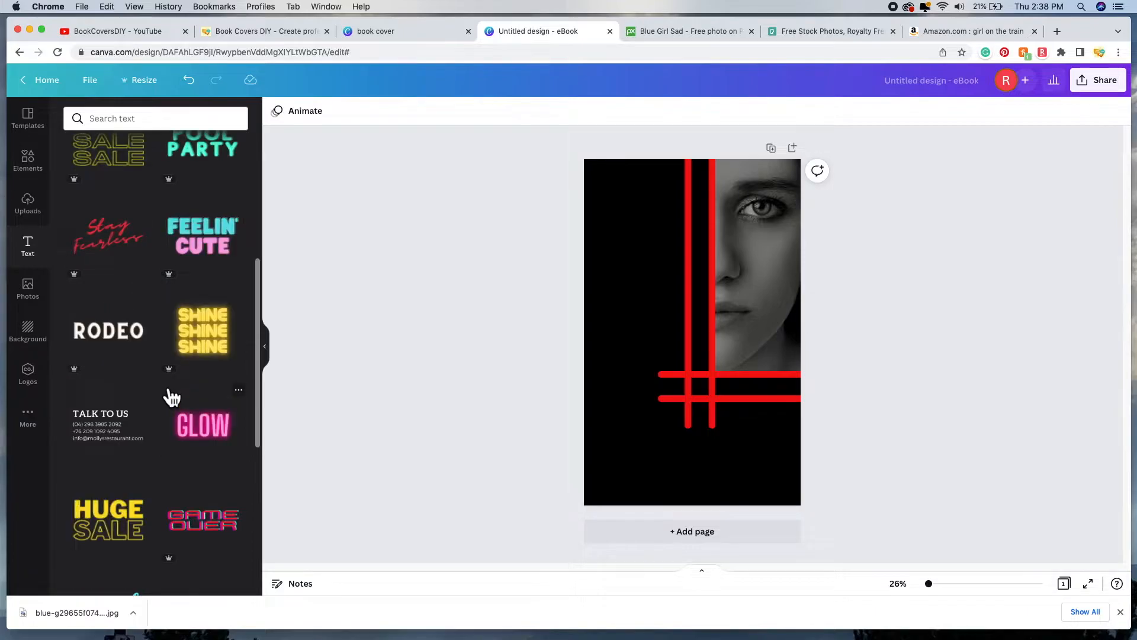
scroll(169, 394, "down", 2)
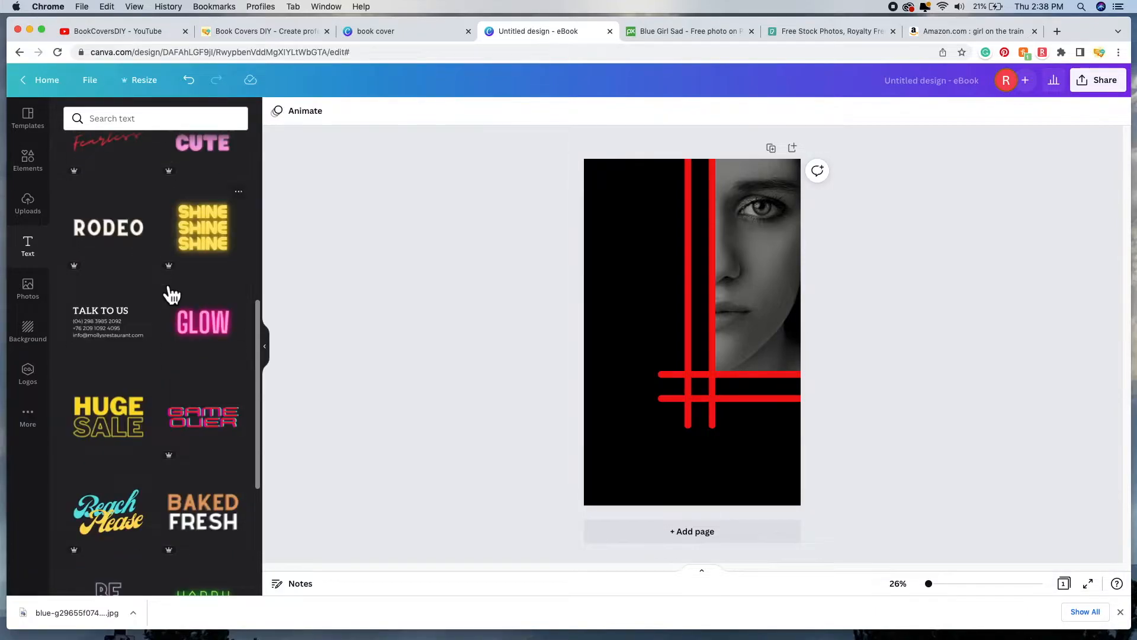
scroll(161, 400, "down", 1)
scroll(164, 406, "down", 2)
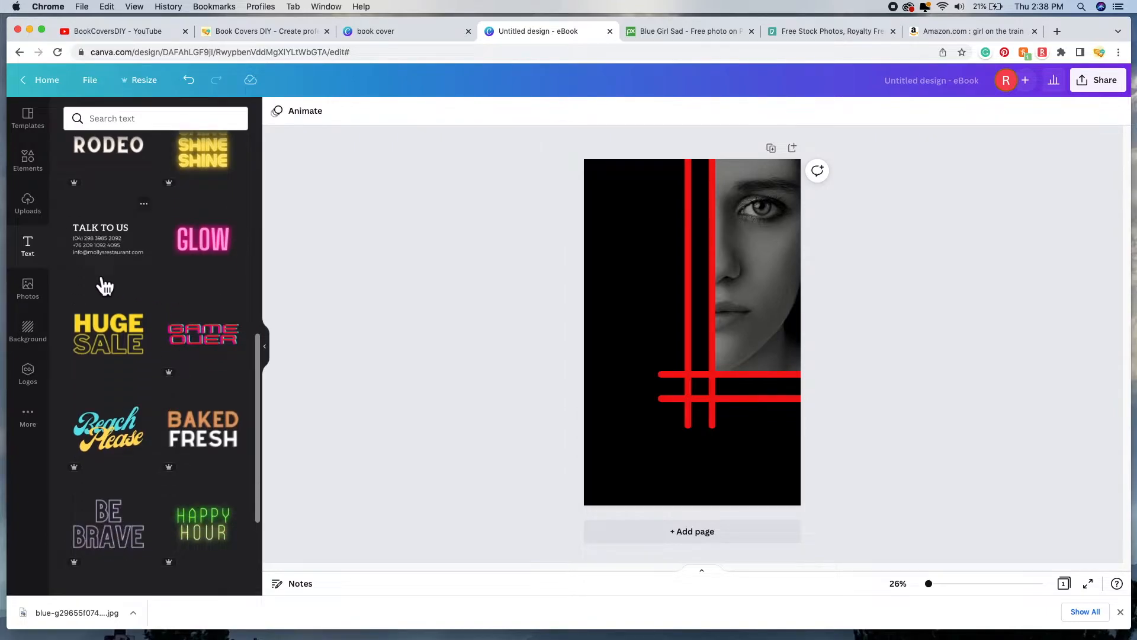
scroll(187, 290, "down", 1)
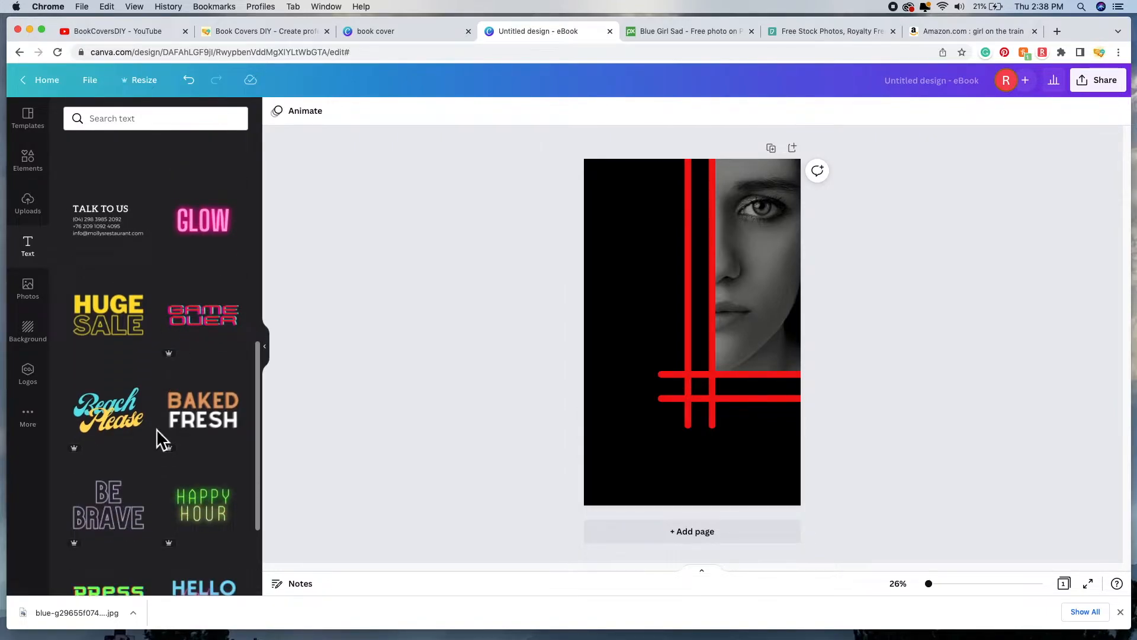
scroll(158, 437, "down", 8)
scroll(158, 444, "up", 15)
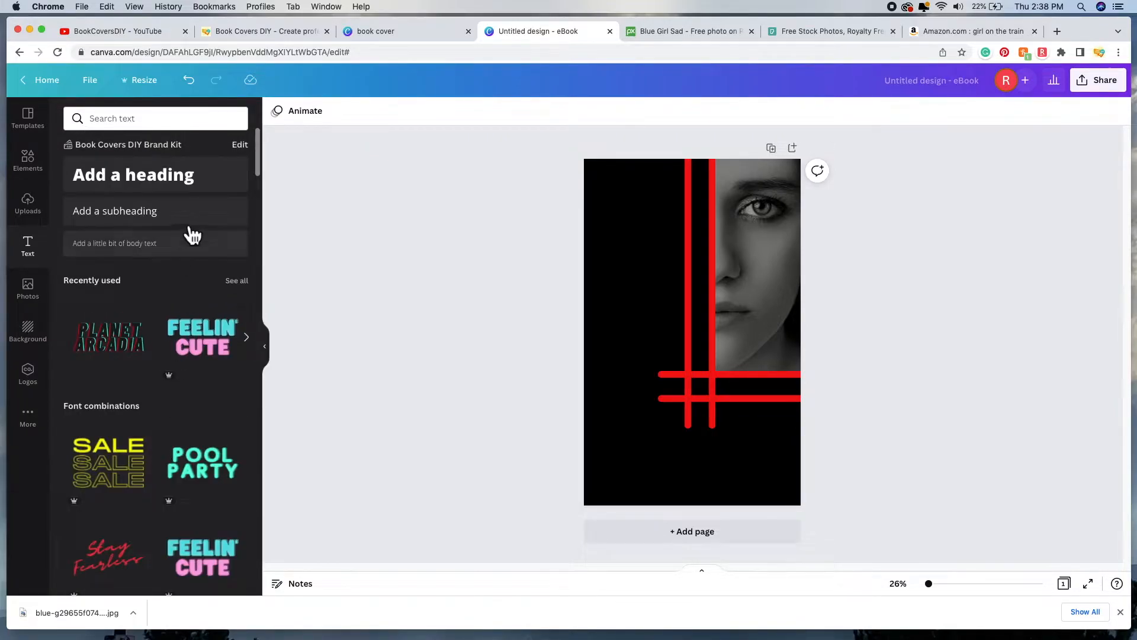
Step: Add a heading reading 'The girl With No Name' and move it to the cover's top-left
left_click(197, 189)
left_click_drag(644, 350, 744, 357)
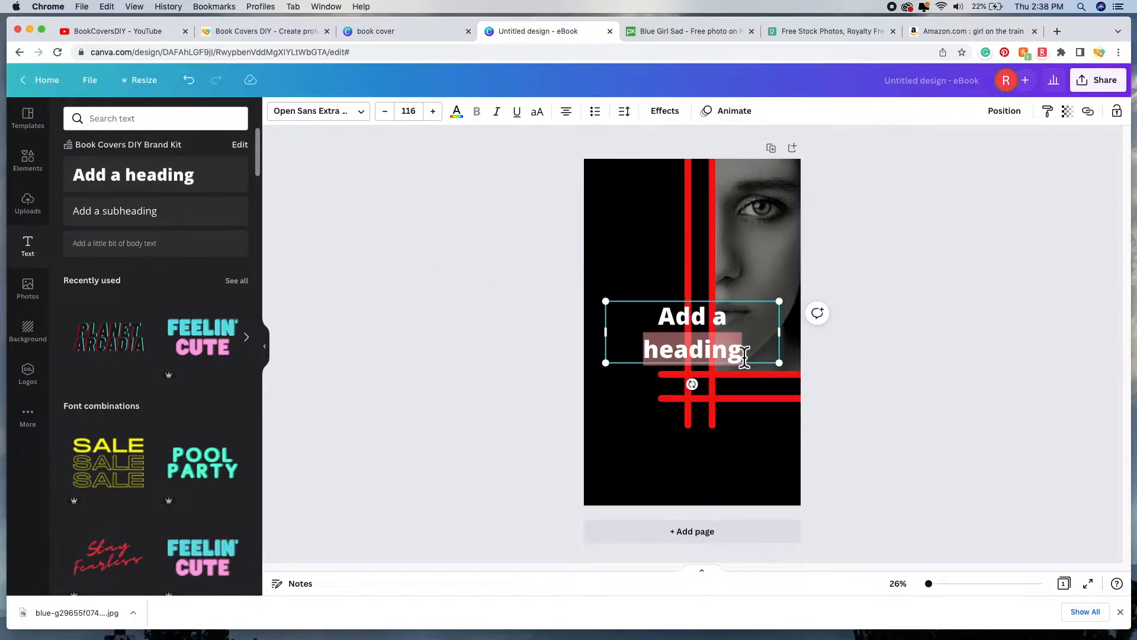
key("BackSpace")
key("BackSpace")
key("BackSpace")
key("BackSpace")
key("BackSpace")
key("BackSpace")
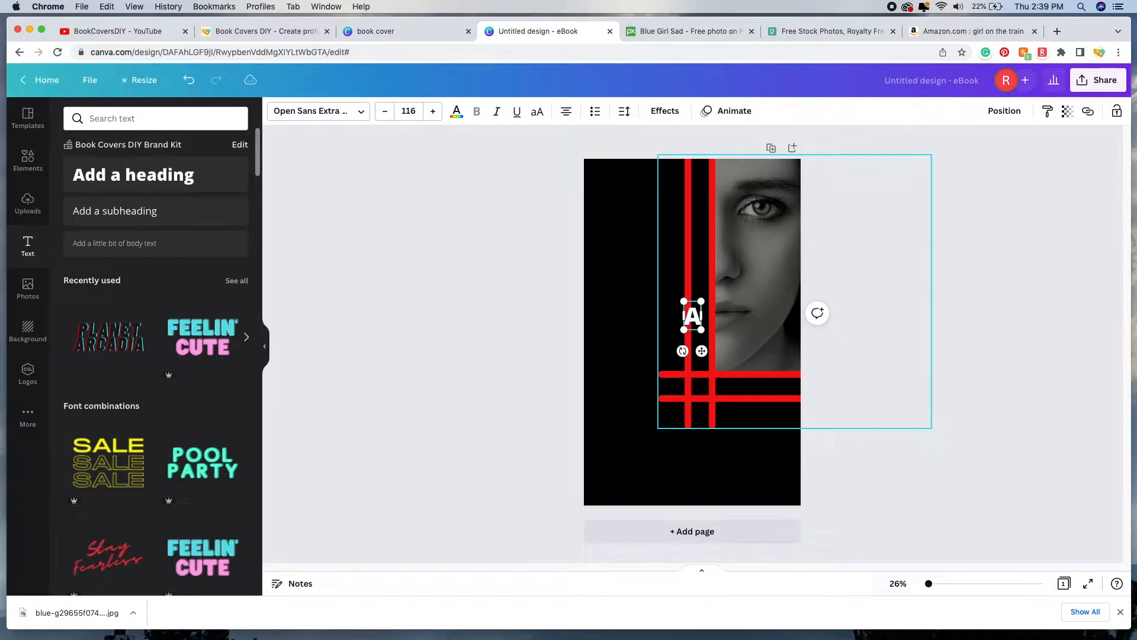
type("The girl Wit")
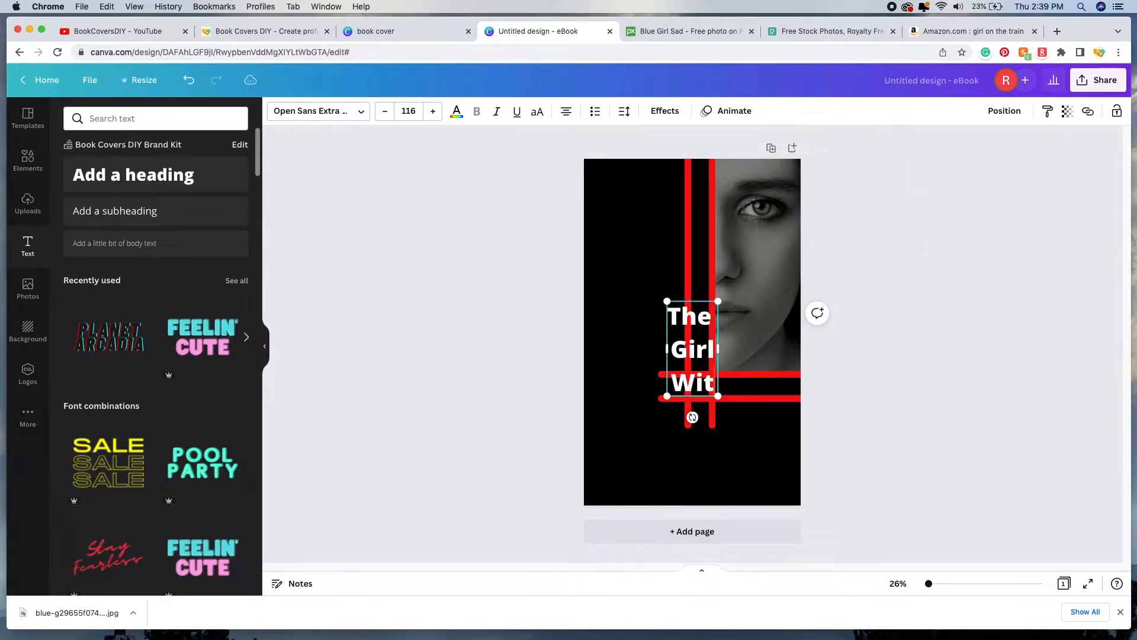
type("h")
type("No Name")
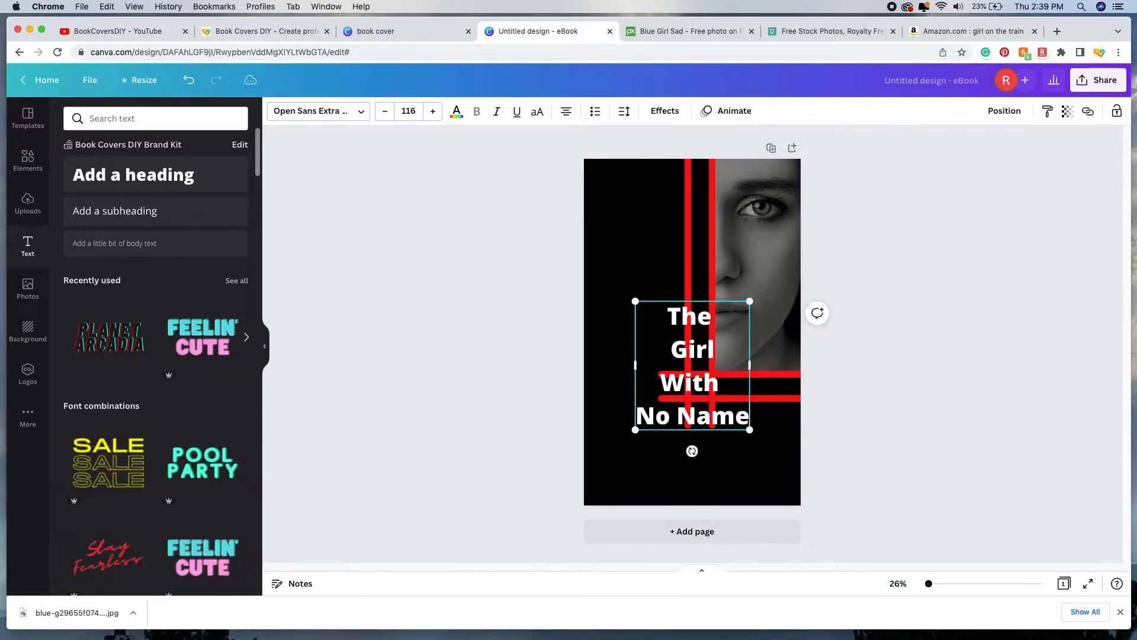
left_click_drag(733, 398, 684, 288)
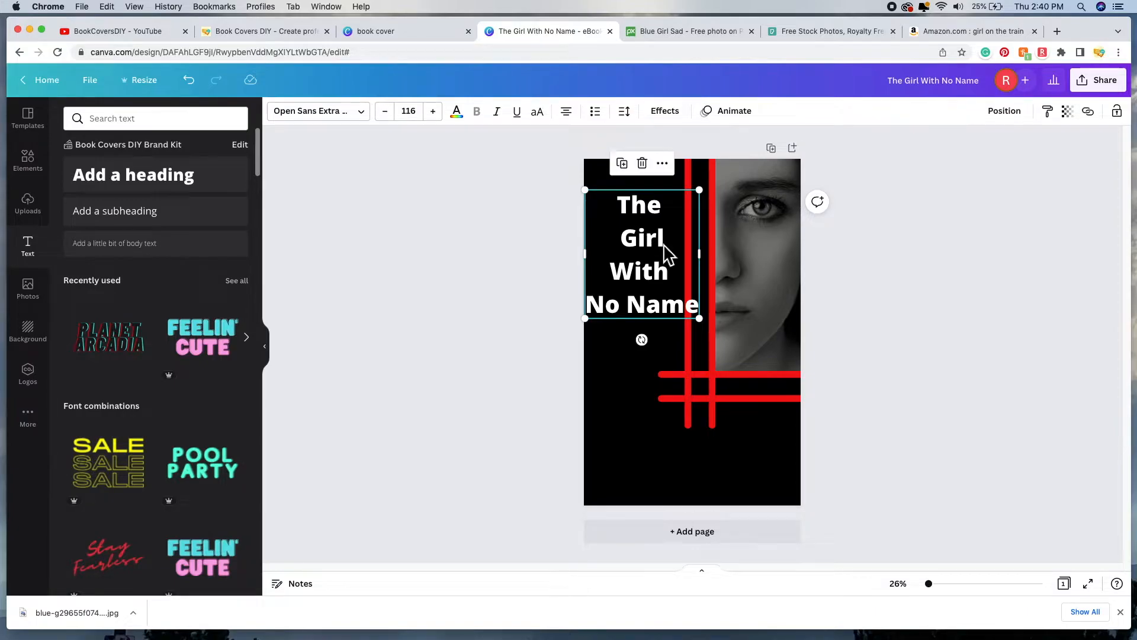
Step: Join 'The' and 'Girl' onto one line and compare with a reference thriller cover on Amazon
left_click(625, 244)
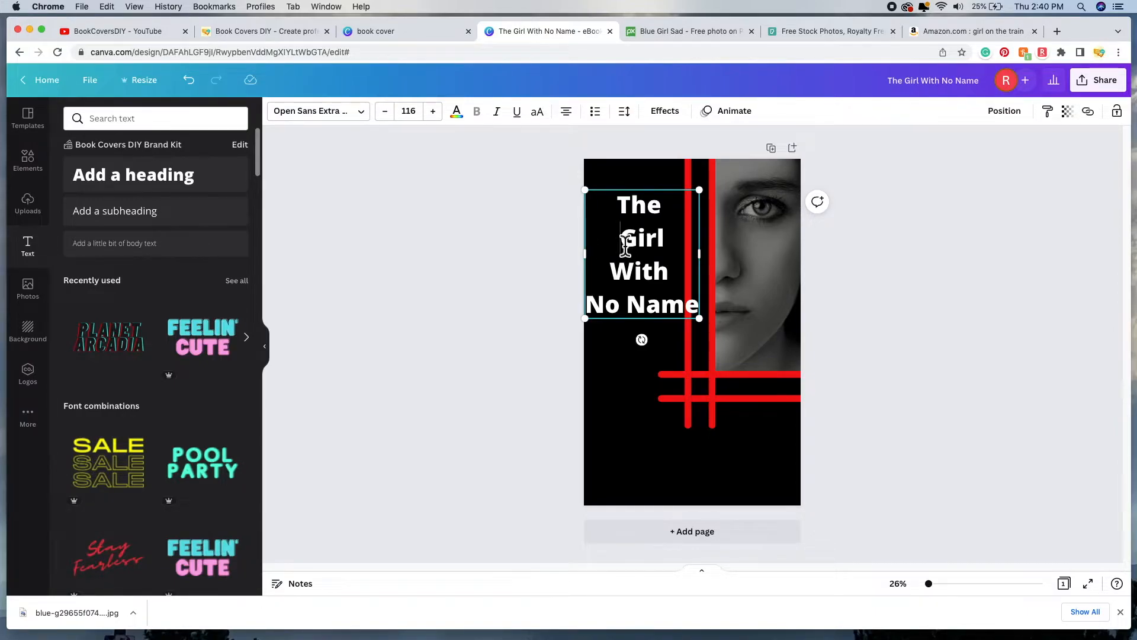
key("BackSpace")
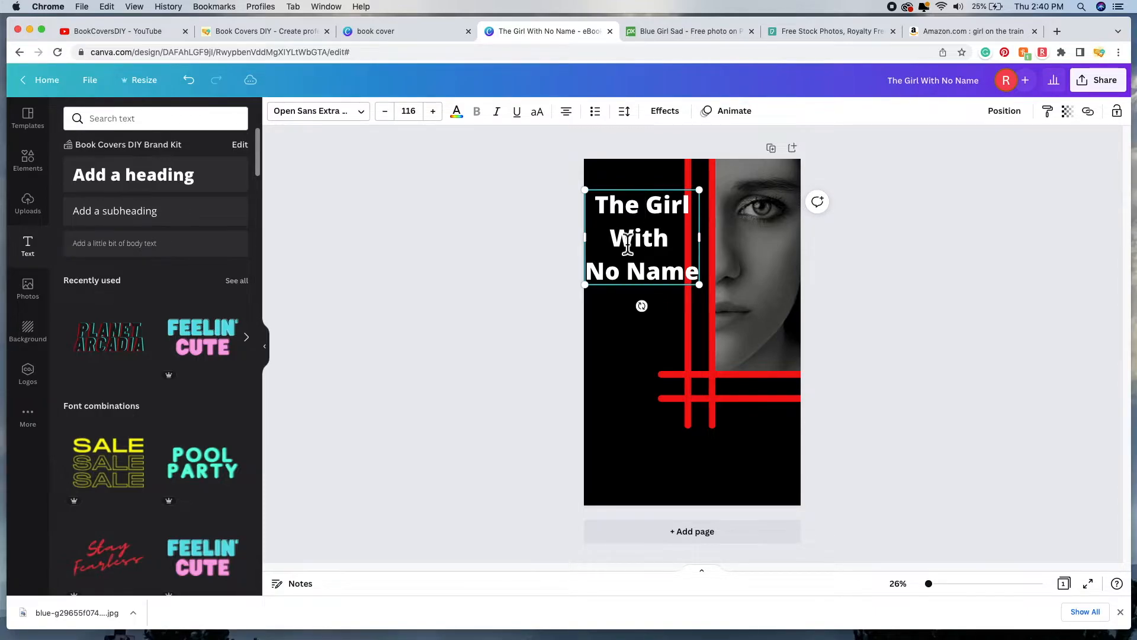
left_click(965, 31)
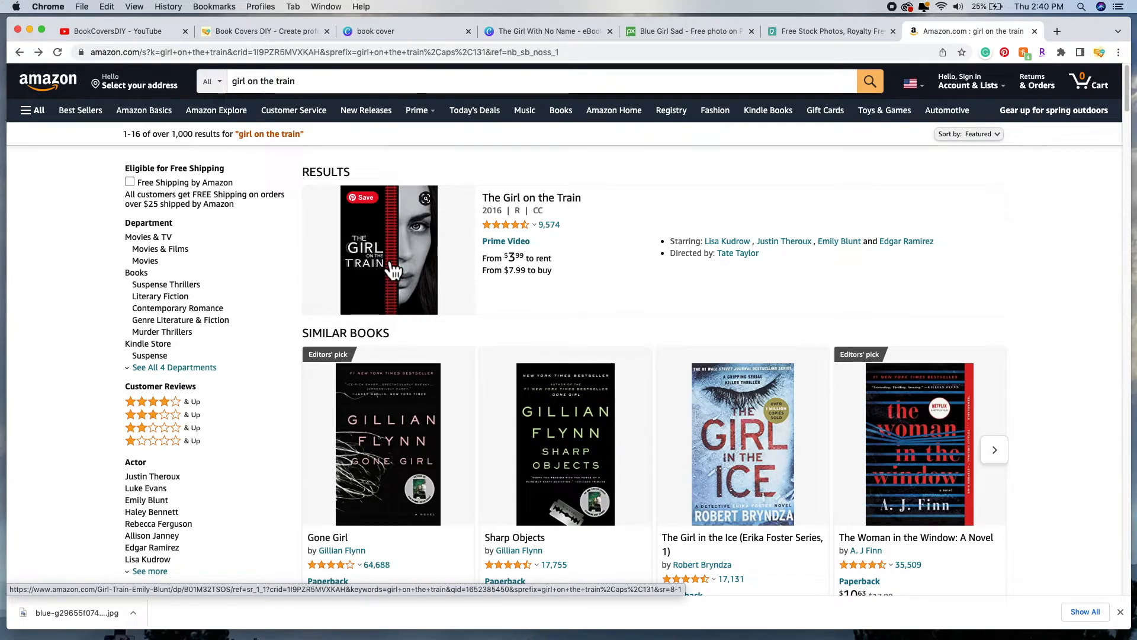
left_click(553, 30)
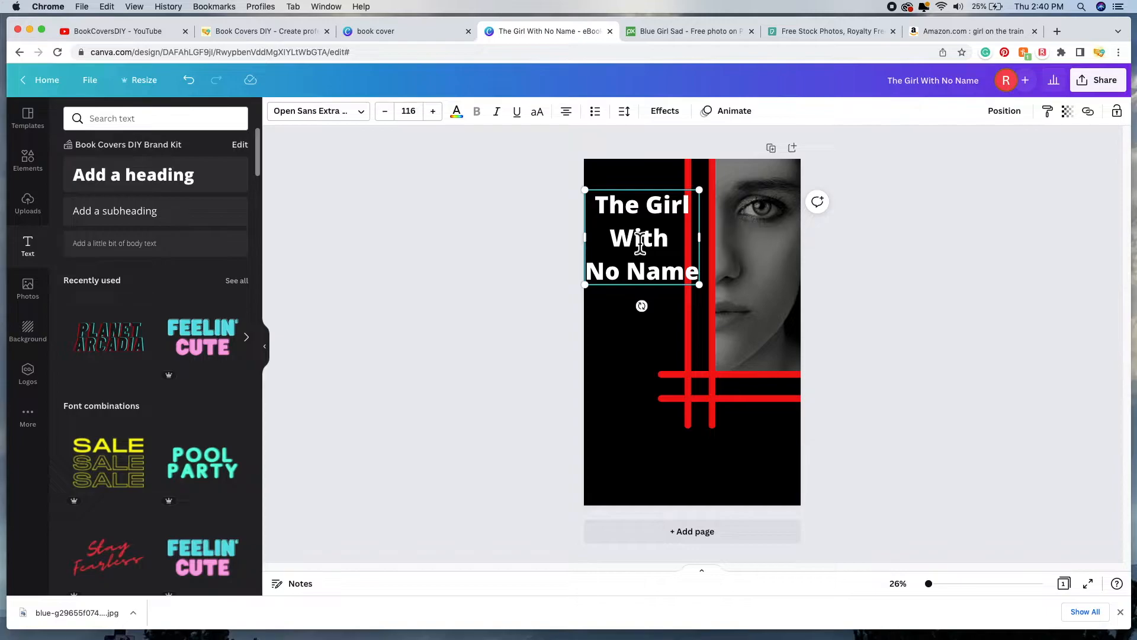
Step: Cut the title down to just 'THE' in capitals and shift it slightly left and down
left_click_drag(697, 272, 644, 219)
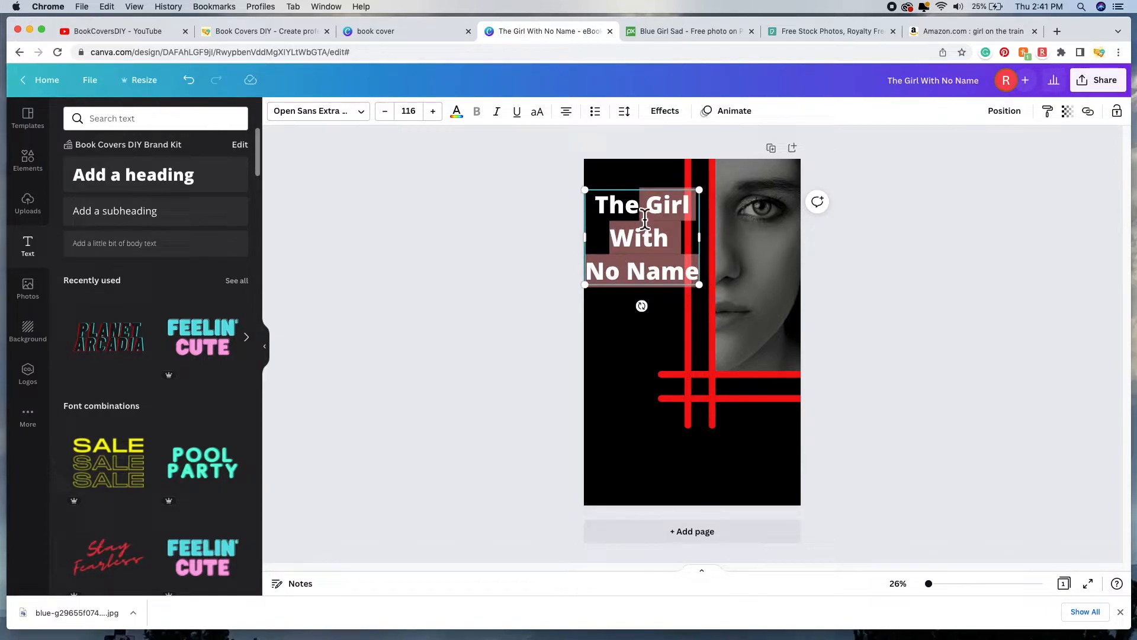
key("BackSpace")
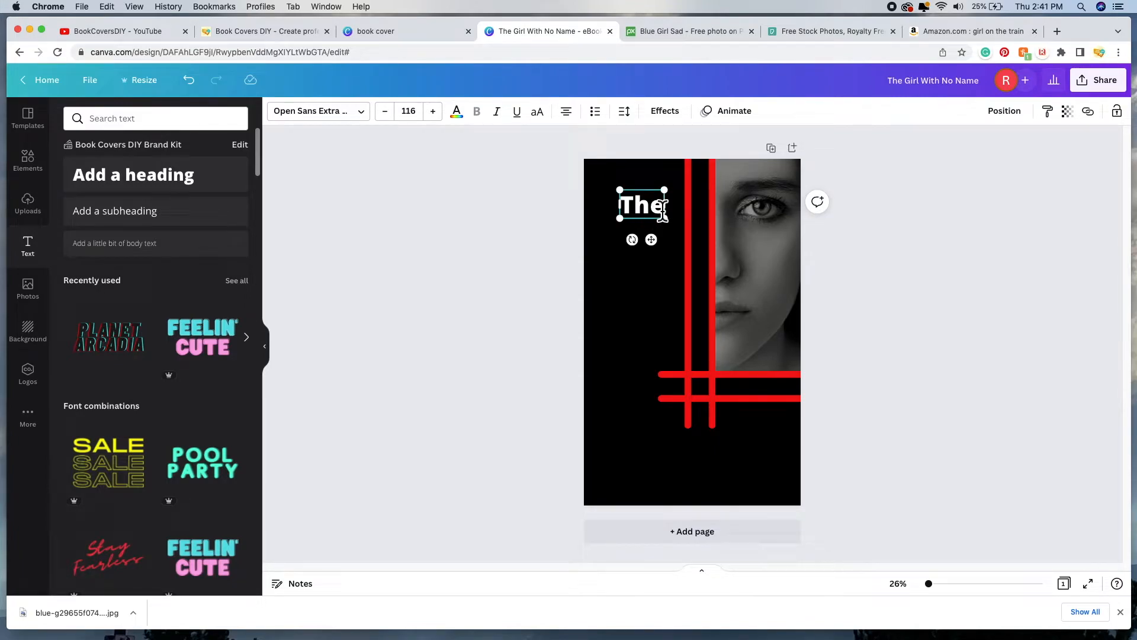
key("BackSpace")
key("BackSpace")
type("HE")
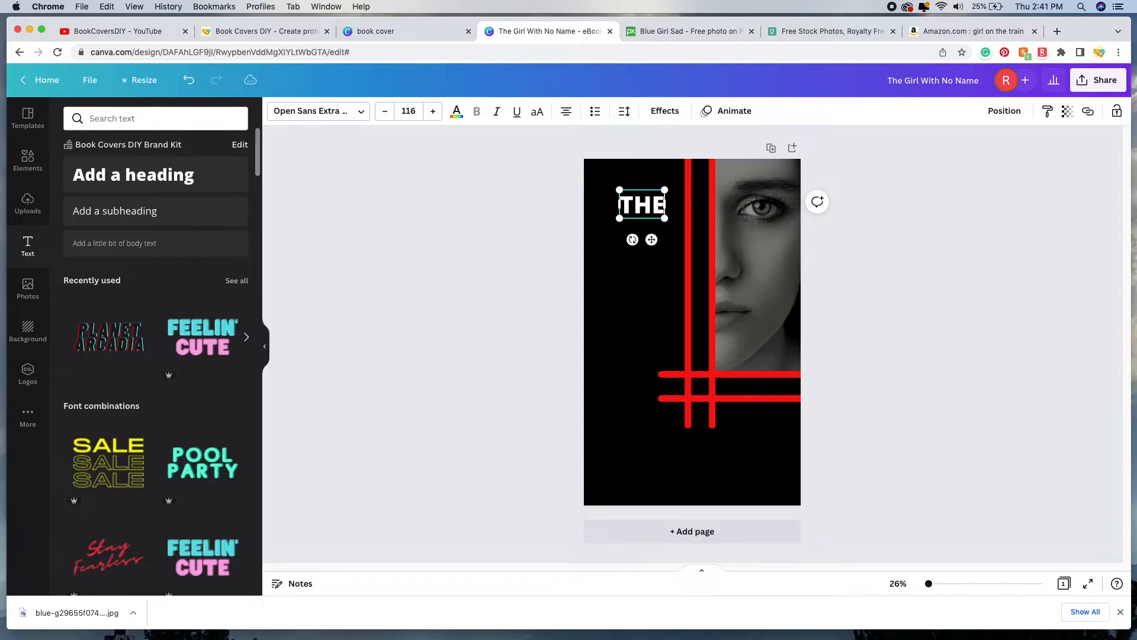
left_click_drag(653, 210, 639, 219)
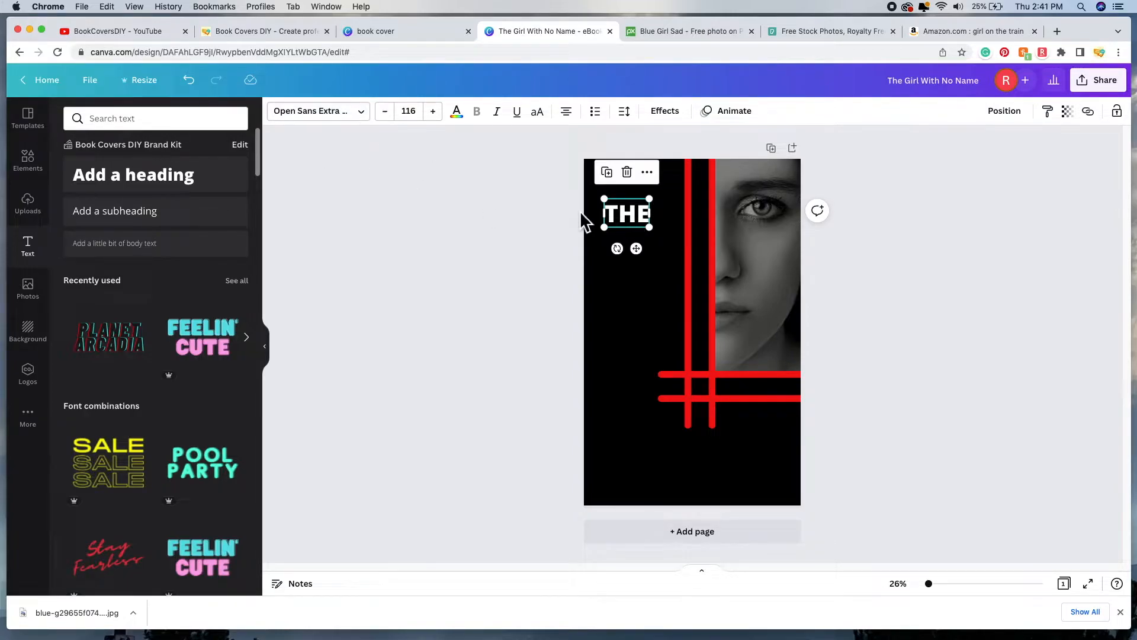
Step: Set THE in the Roboto font and browse further down the font list
left_click(369, 121)
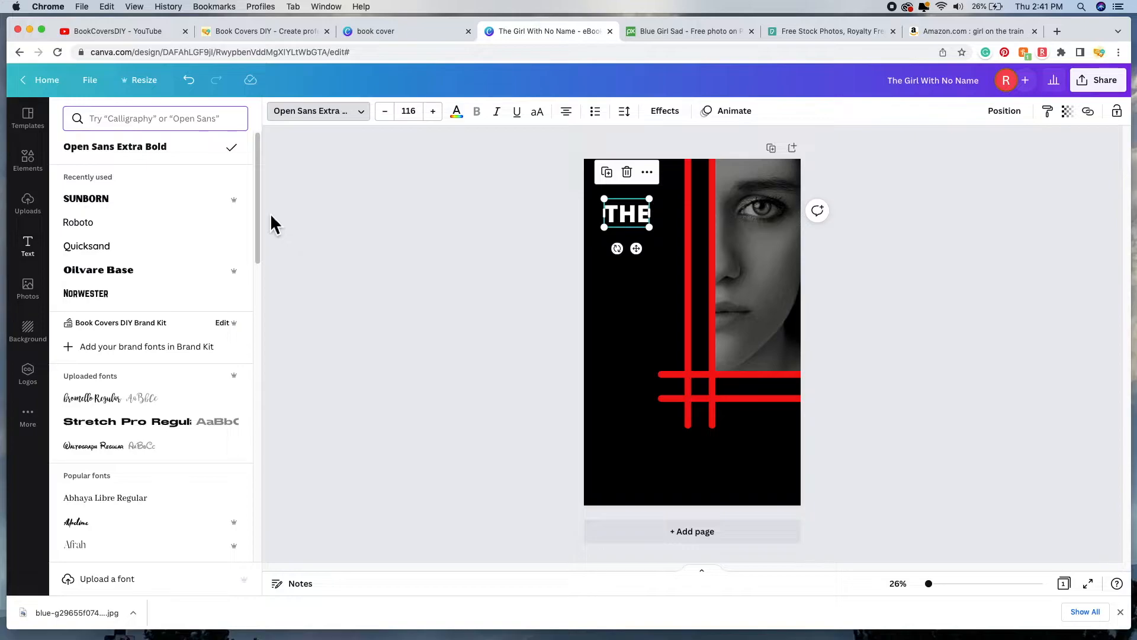
left_click(166, 234)
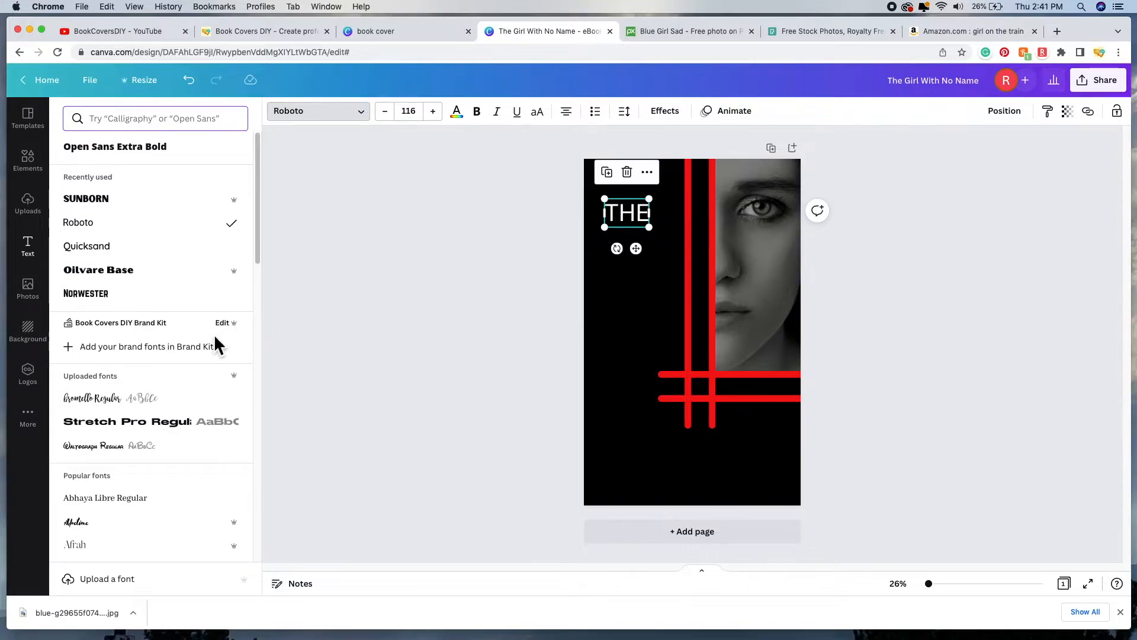
scroll(219, 343, "down", 5)
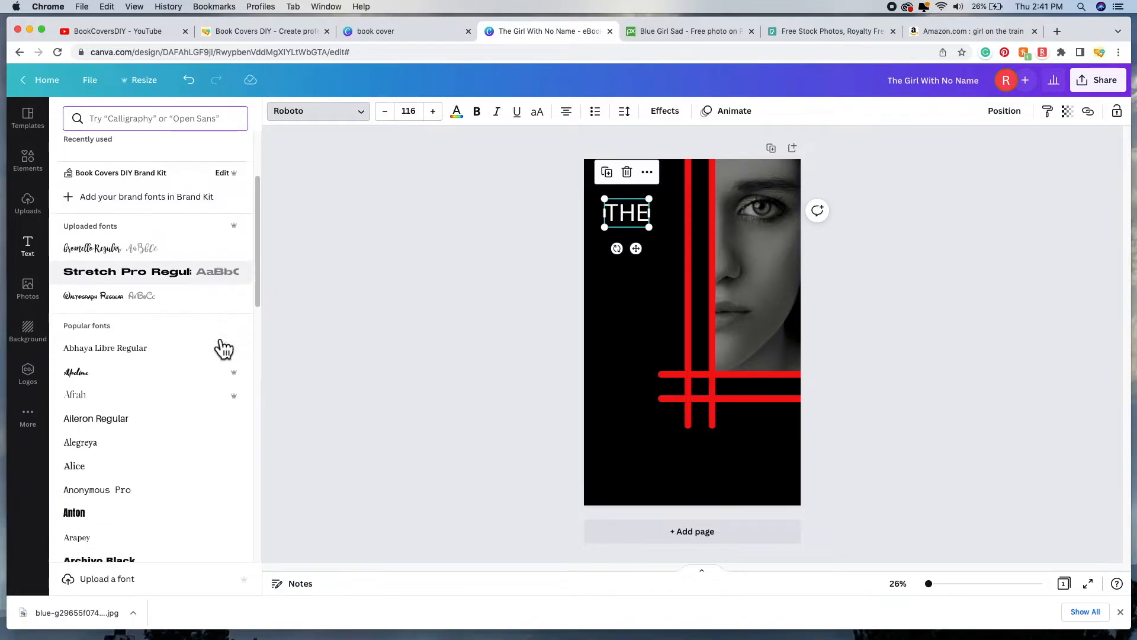
scroll(224, 349, "down", 2)
scroll(224, 349, "down", 2)
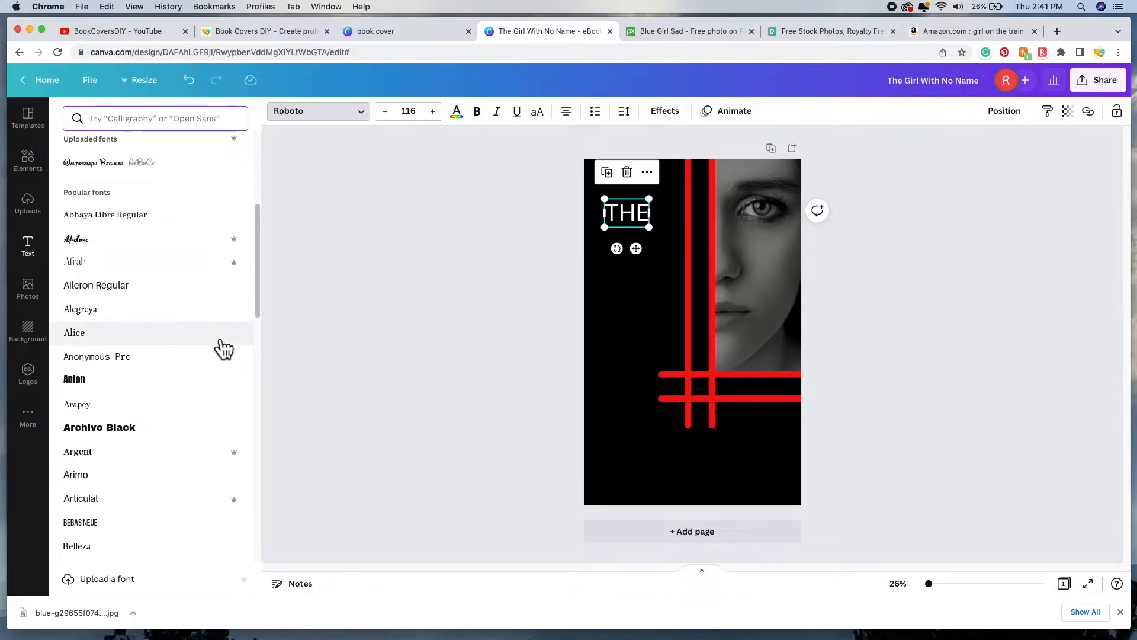
scroll(225, 385, "down", 3)
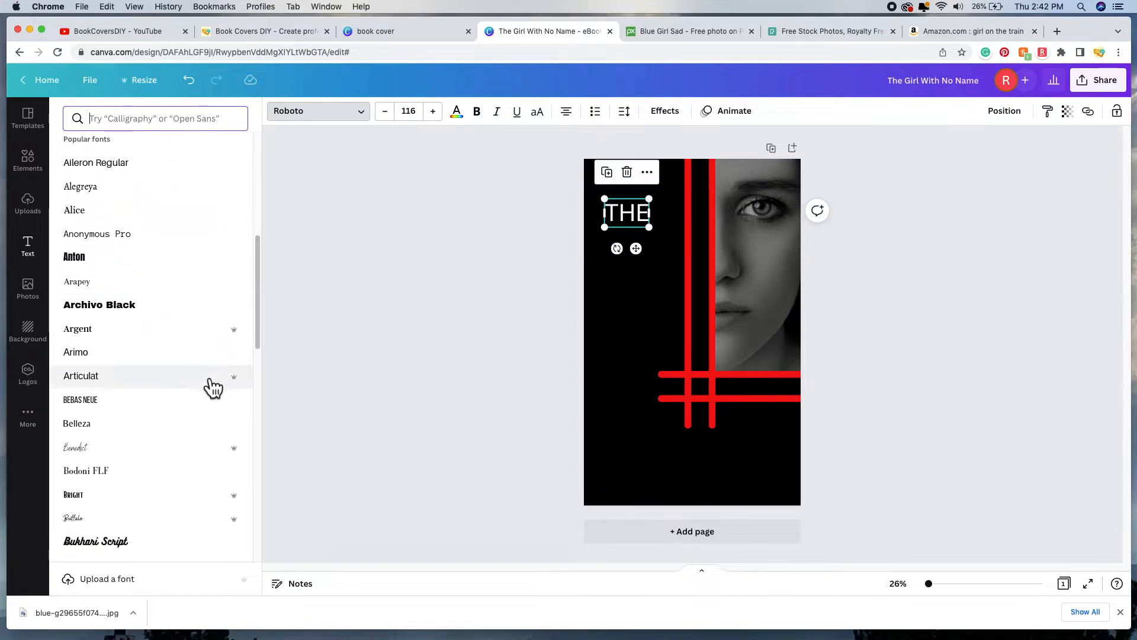
scroll(175, 385, "down", 3)
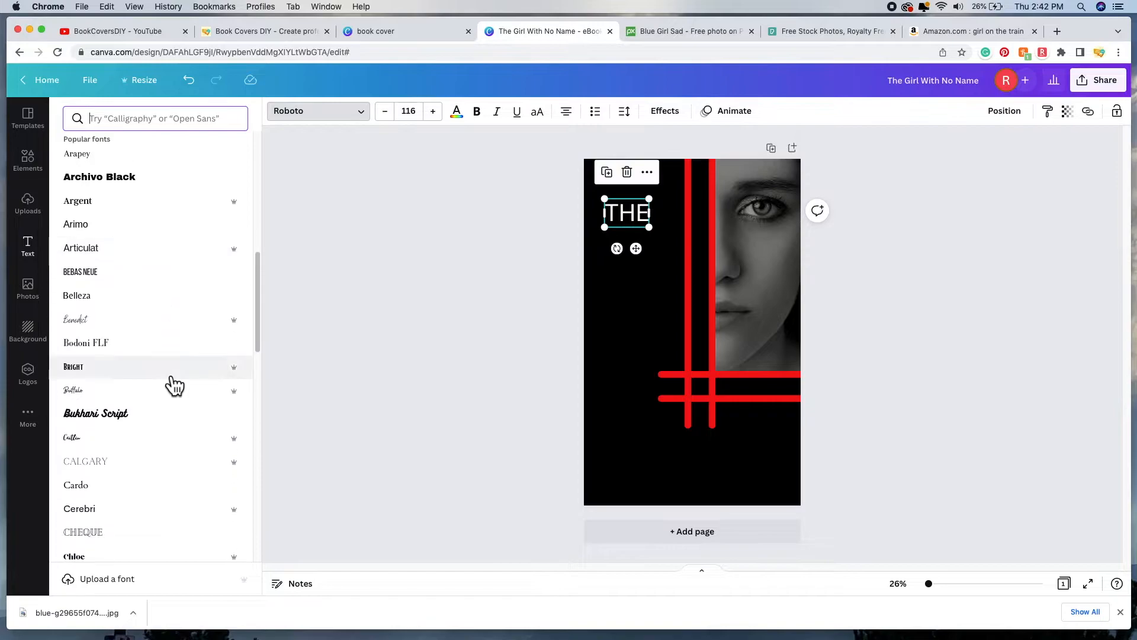
scroll(173, 386, "down", 2)
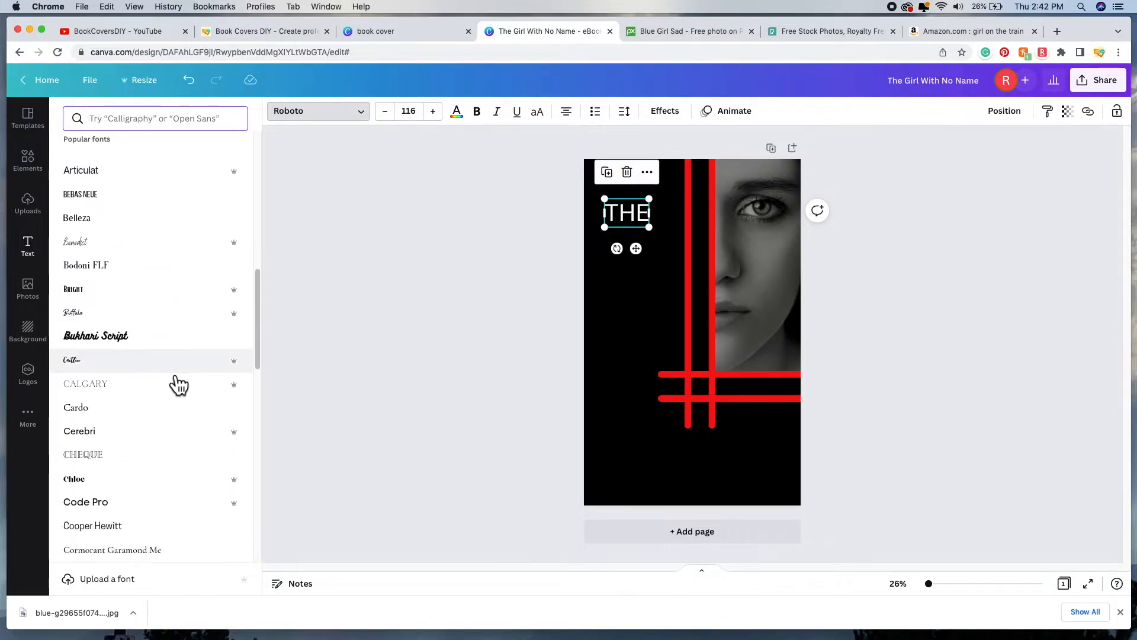
scroll(153, 392, "up", 3)
Step: Try Bright, Hey Gotcha! and Oswald on THE, then settle back on Roboto
left_click(145, 396)
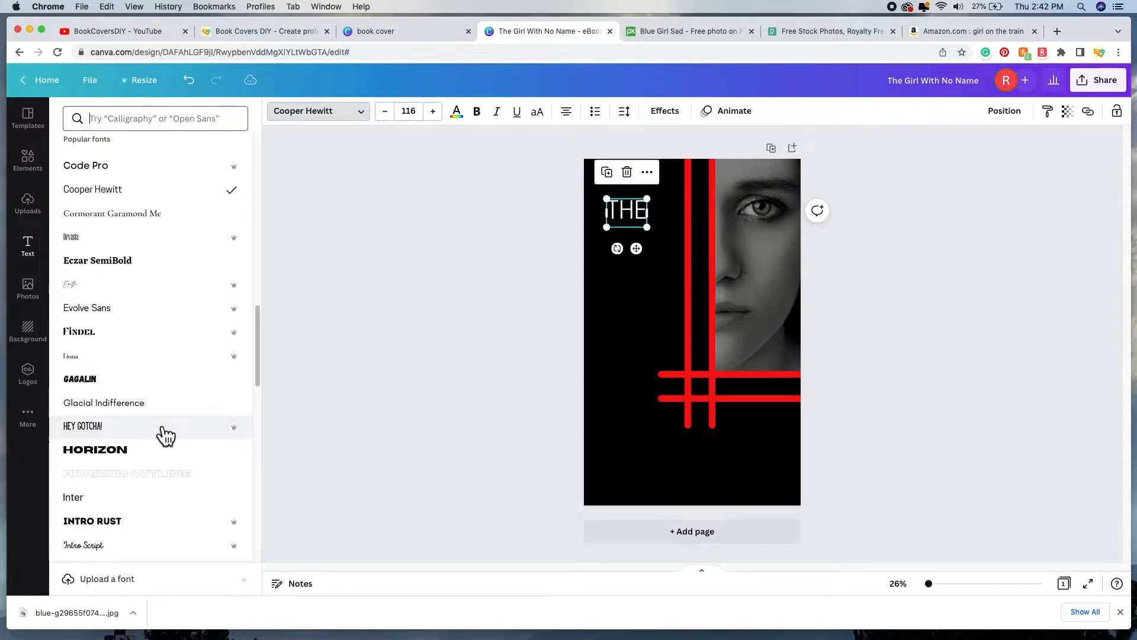
left_click(161, 428)
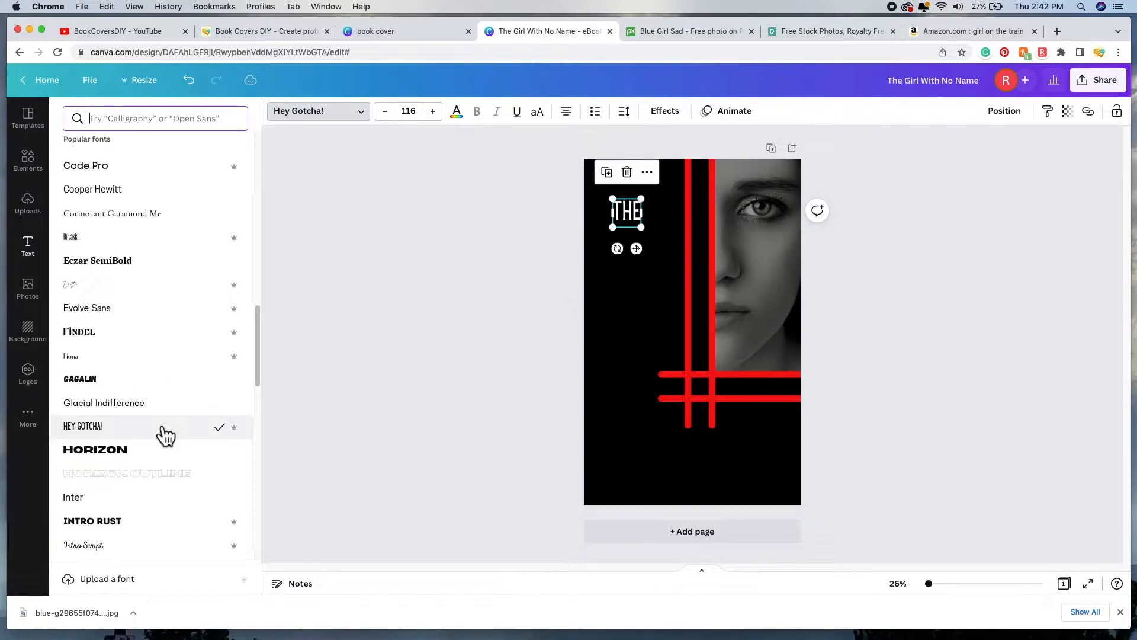
scroll(162, 426, "down", 8)
left_click(179, 410)
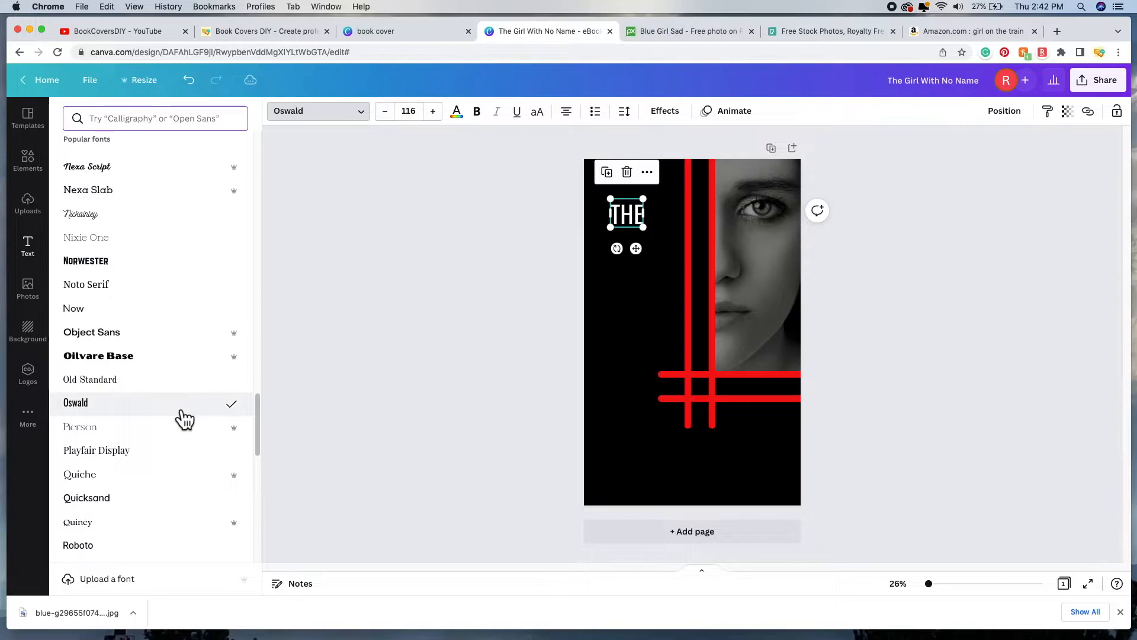
left_click(118, 227)
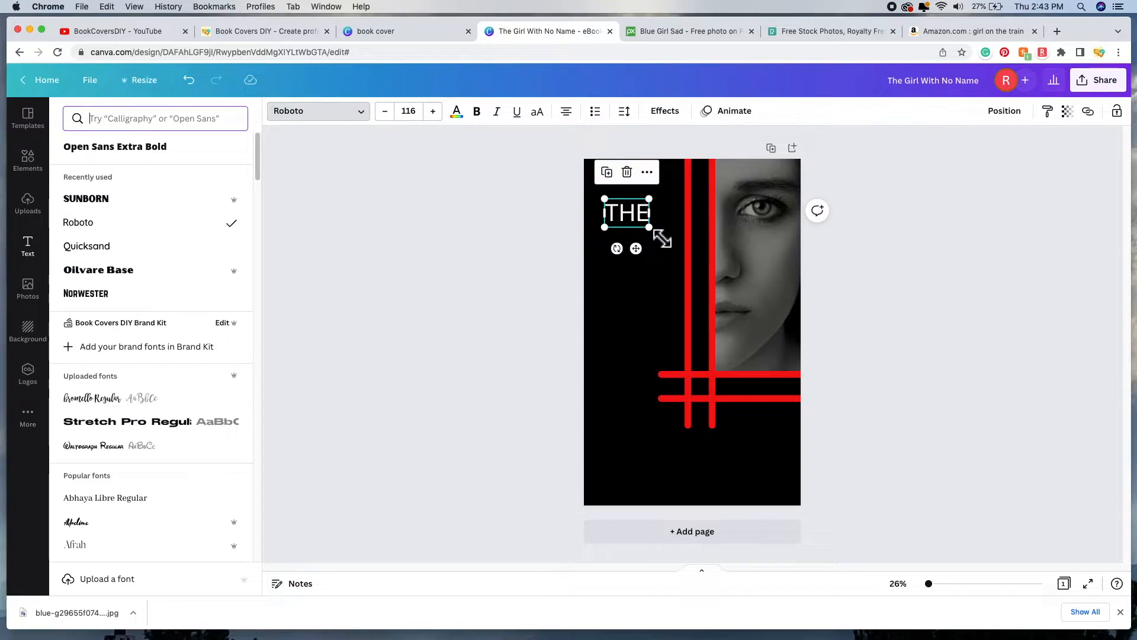
Step: Shrink THE to size 97.7 and duplicate it below as a new line reading GIRL
left_click_drag(662, 239, 651, 233)
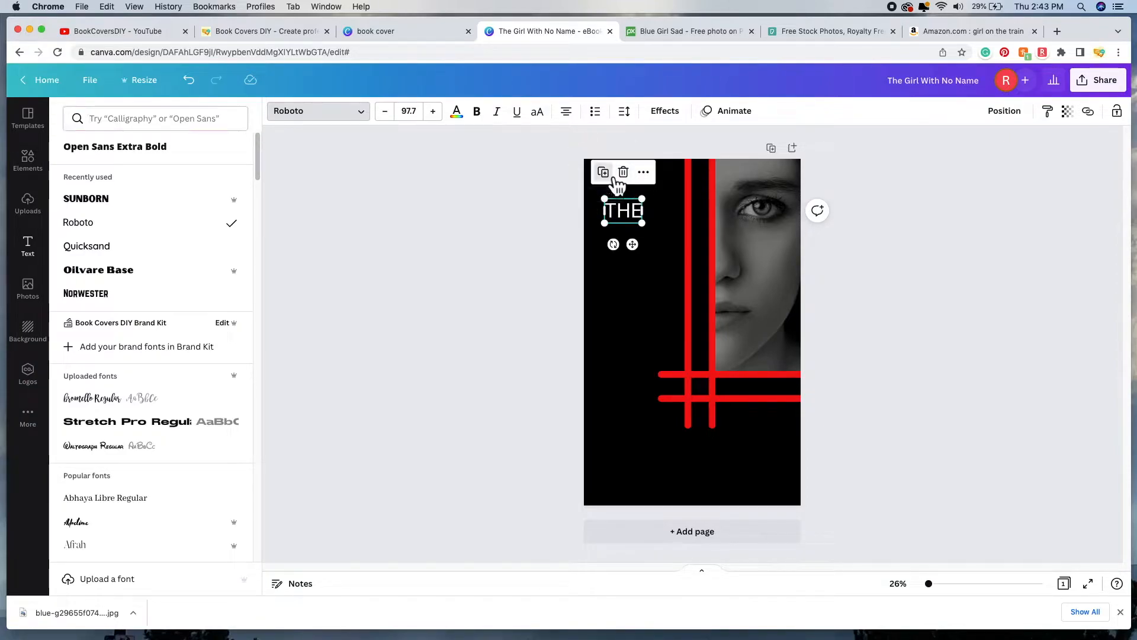
left_click(614, 177)
left_click_drag(637, 231, 638, 254)
double_click(638, 246)
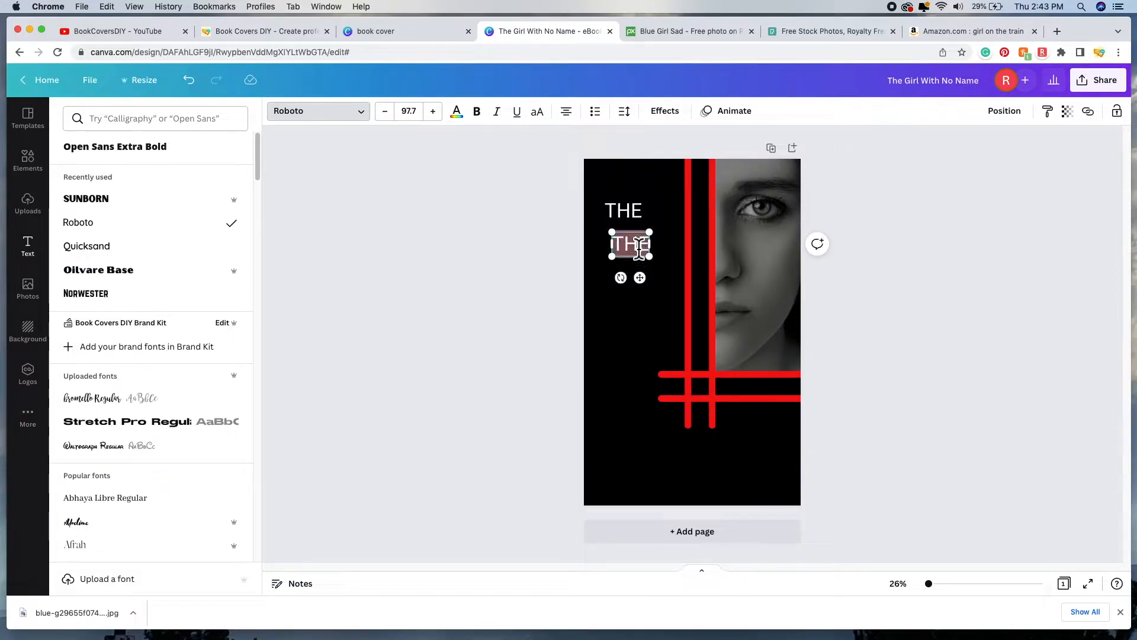
key("BackSpace")
type("GIRL")
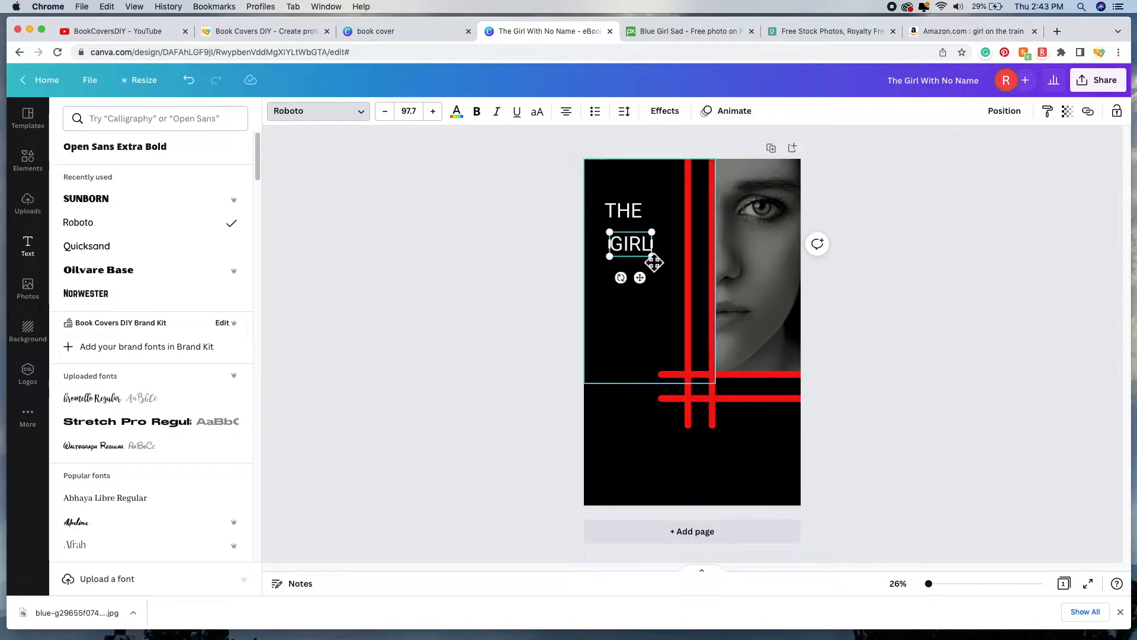
Step: Enlarge GIRL to font size 158
left_click_drag(659, 263, 680, 276)
left_click(414, 113)
scroll(428, 348, "down", 5)
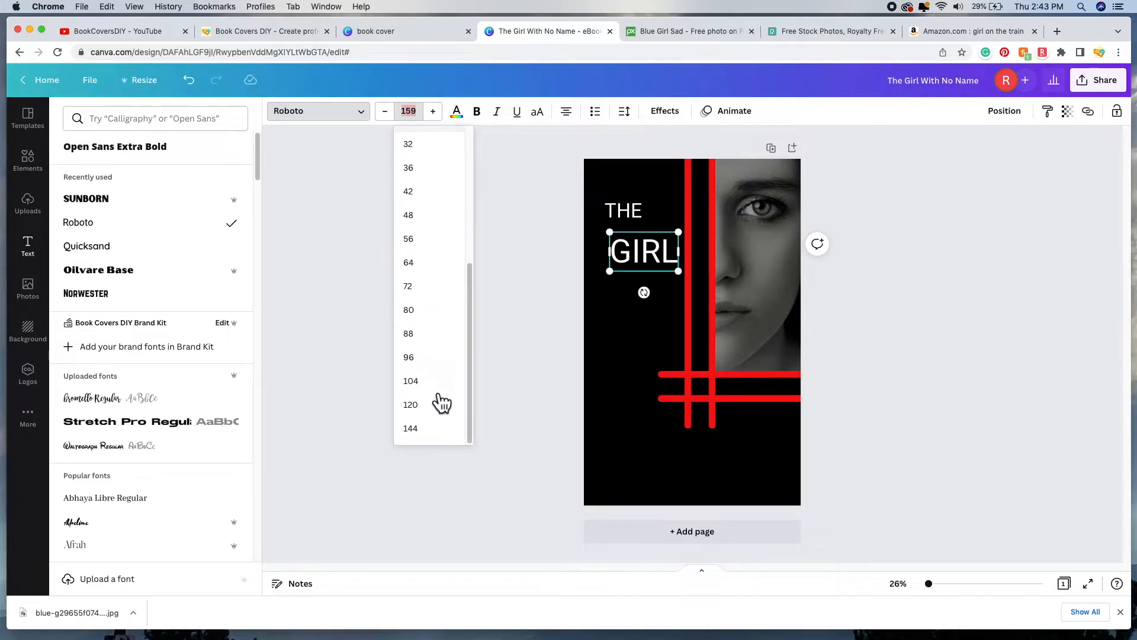
left_click(386, 114)
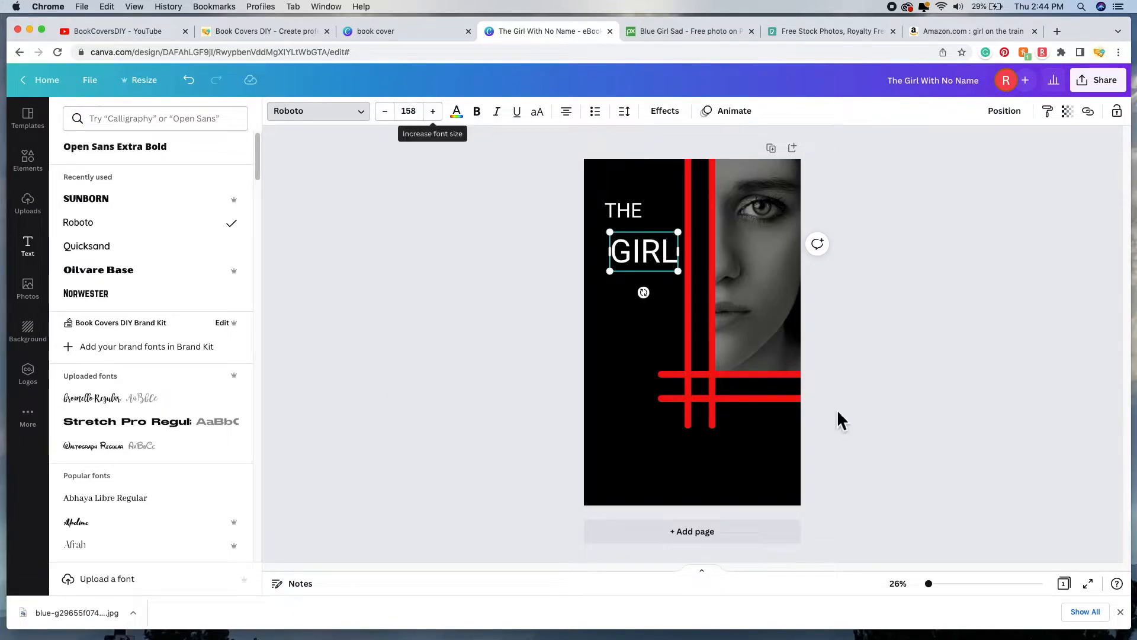
left_click(502, 307)
left_click(636, 219)
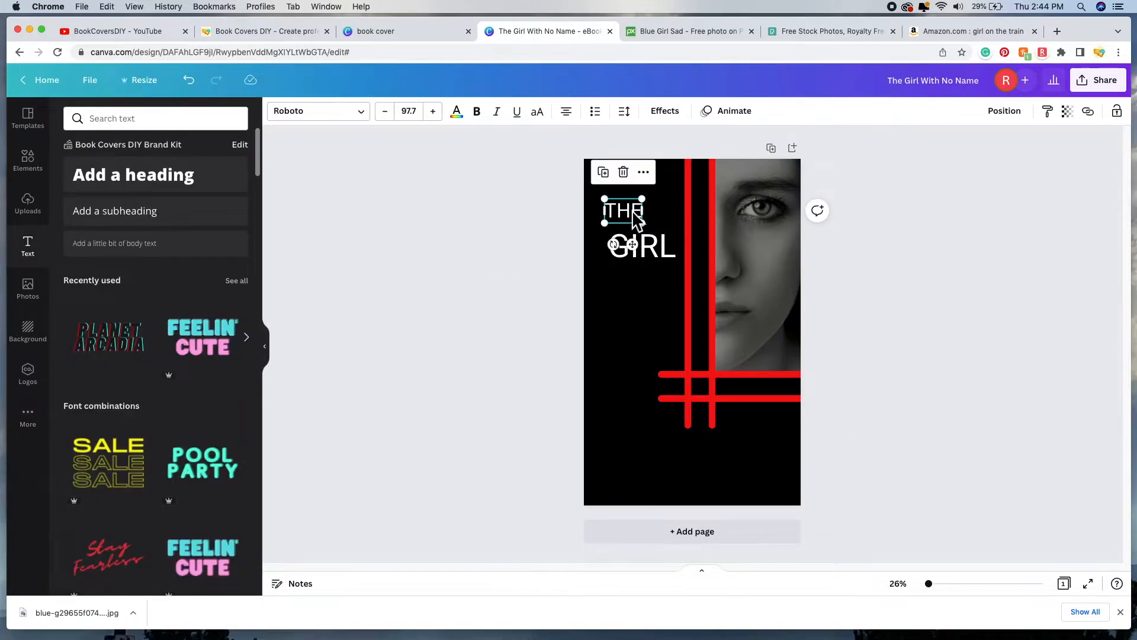
Step: Add a copy of THE below GIRL reading WITH, sized about 78.4
left_click_drag(624, 198, 622, 295)
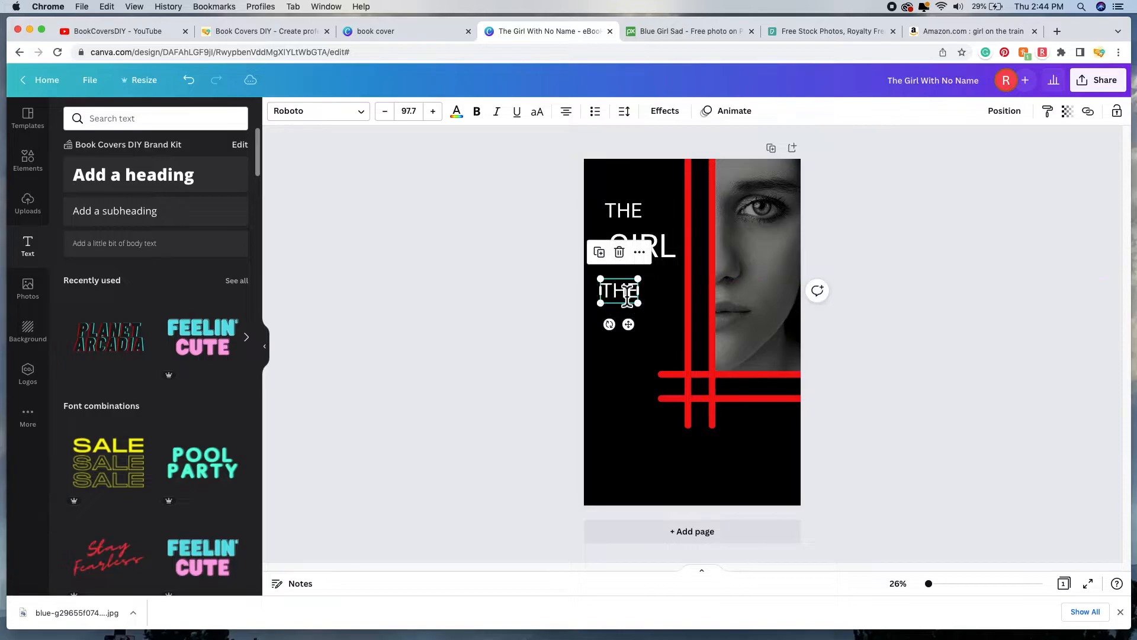
double_click(626, 294)
type("WITH")
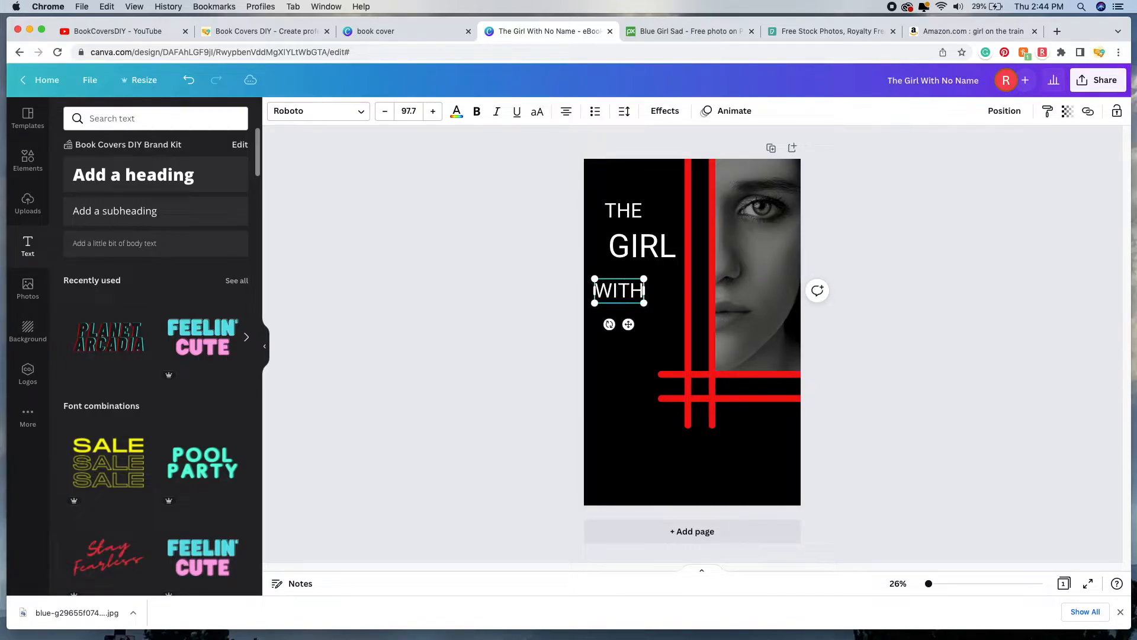
left_click_drag(644, 302, 627, 284)
left_click(610, 302)
Step: Duplicate GIRL below WITH and retype the copy as NAME
left_click(655, 253)
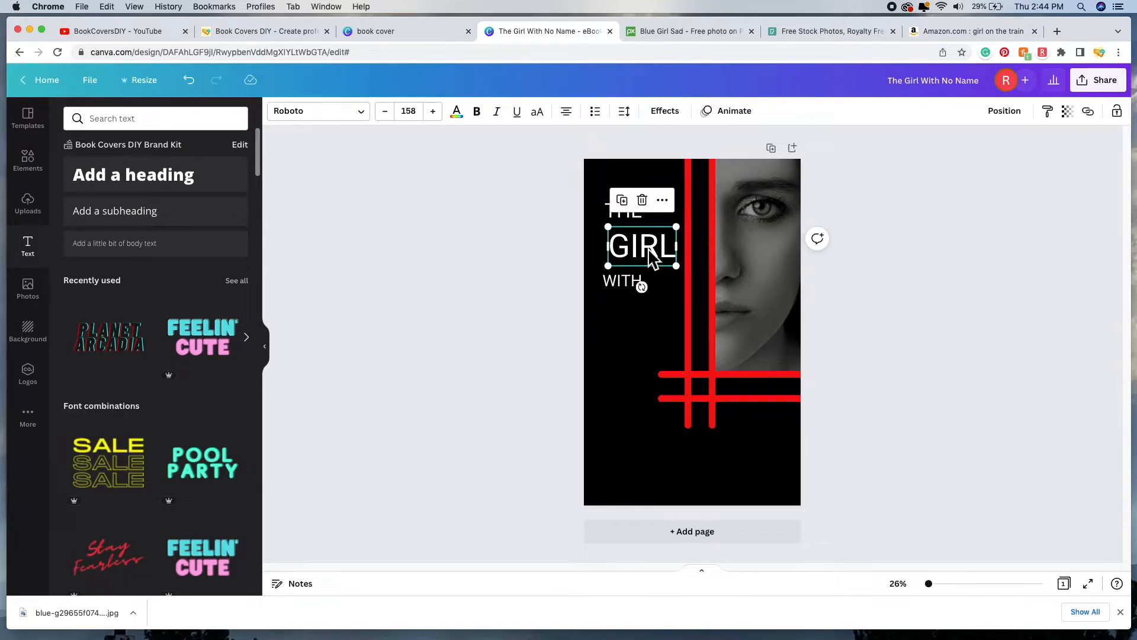
left_click(622, 200)
left_click_drag(655, 270, 648, 338)
double_click(644, 330)
type("NAME")
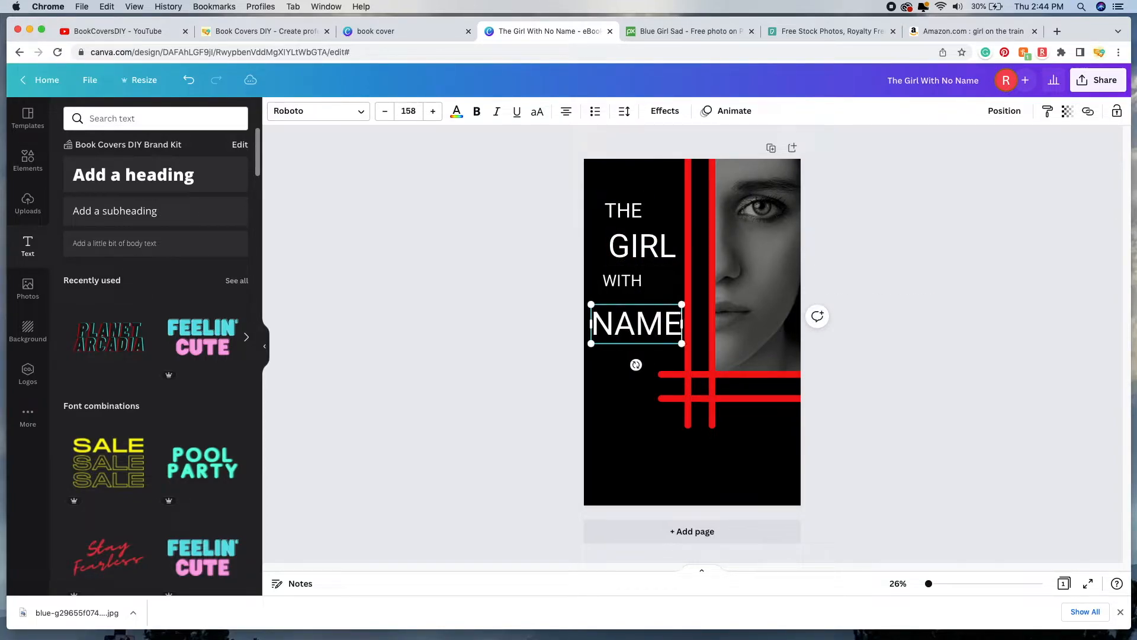
Step: Extend WITH to read 'WITH NO' and nudge it slightly down
left_click(638, 285)
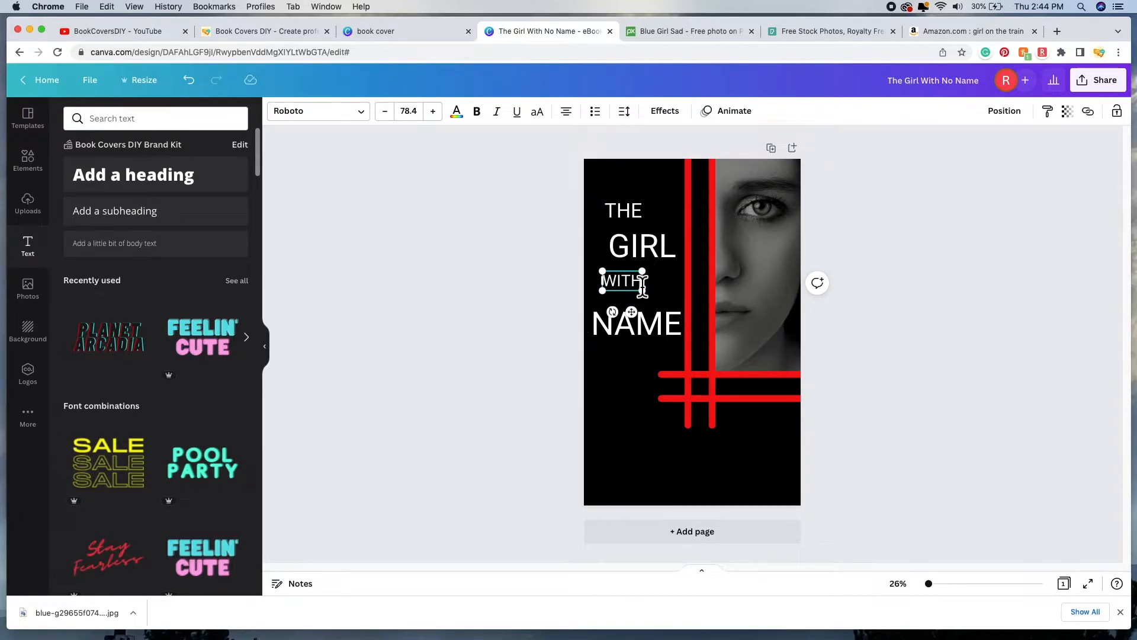
type("NO")
left_click_drag(654, 280, 669, 298)
Step: Enlarge GIRL to 180, raise it slightly, and shrink THE to 80.5 above it
left_click(620, 265)
mouse_move(608, 266)
left_mouse_down()
mouse_move(589, 267)
mouse_move(606, 274)
left_mouse_up()
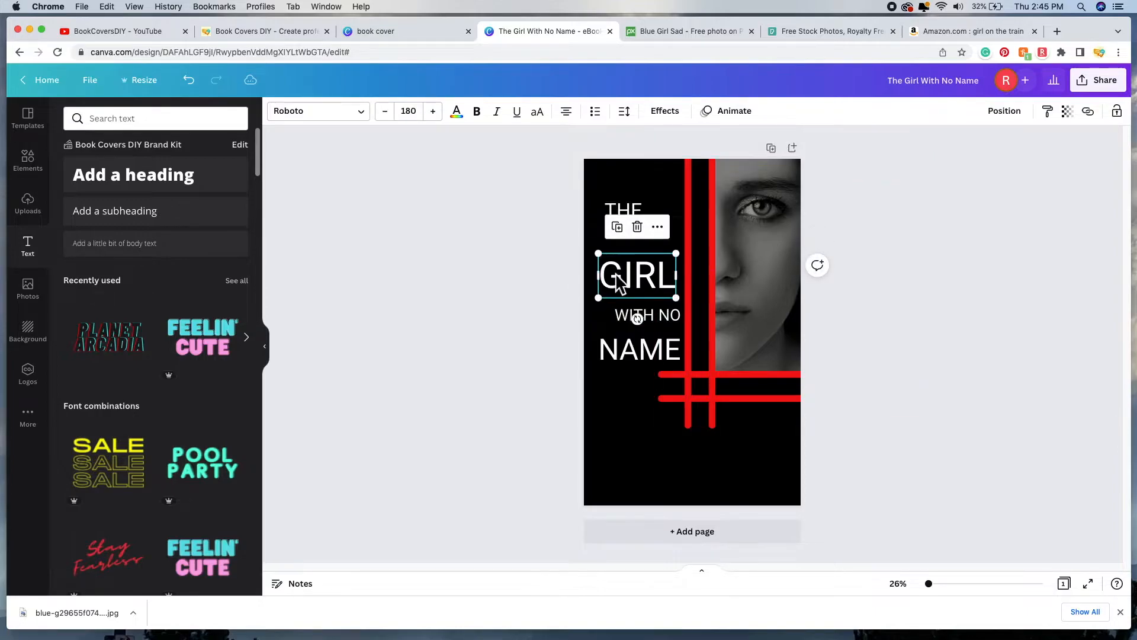
left_click_drag(629, 276, 629, 276)
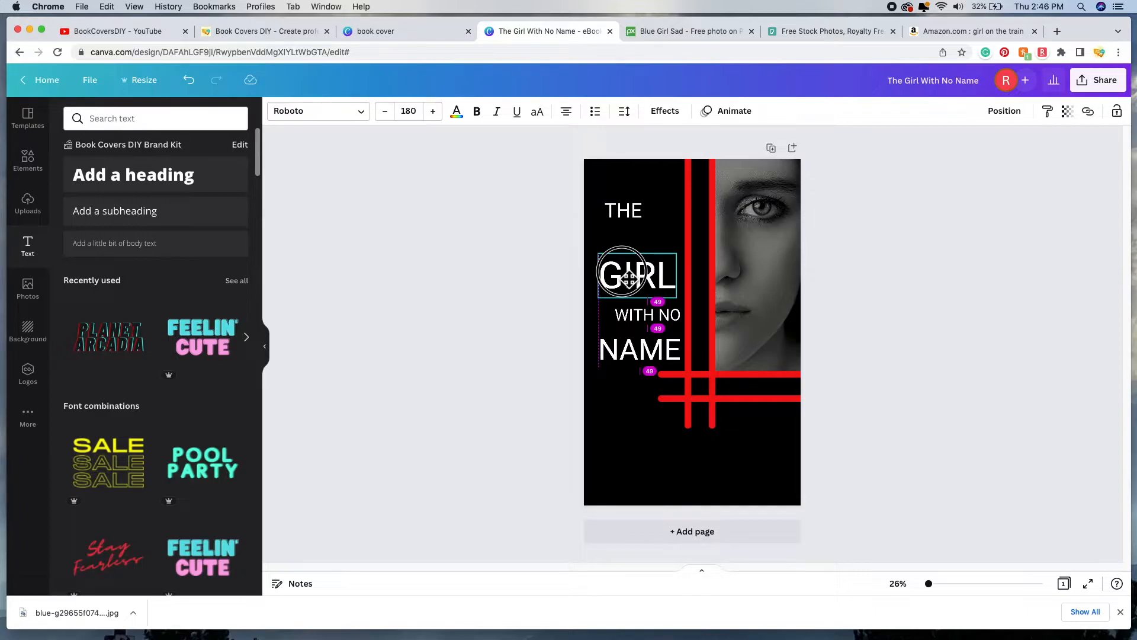
left_click_drag(630, 210, 640, 253)
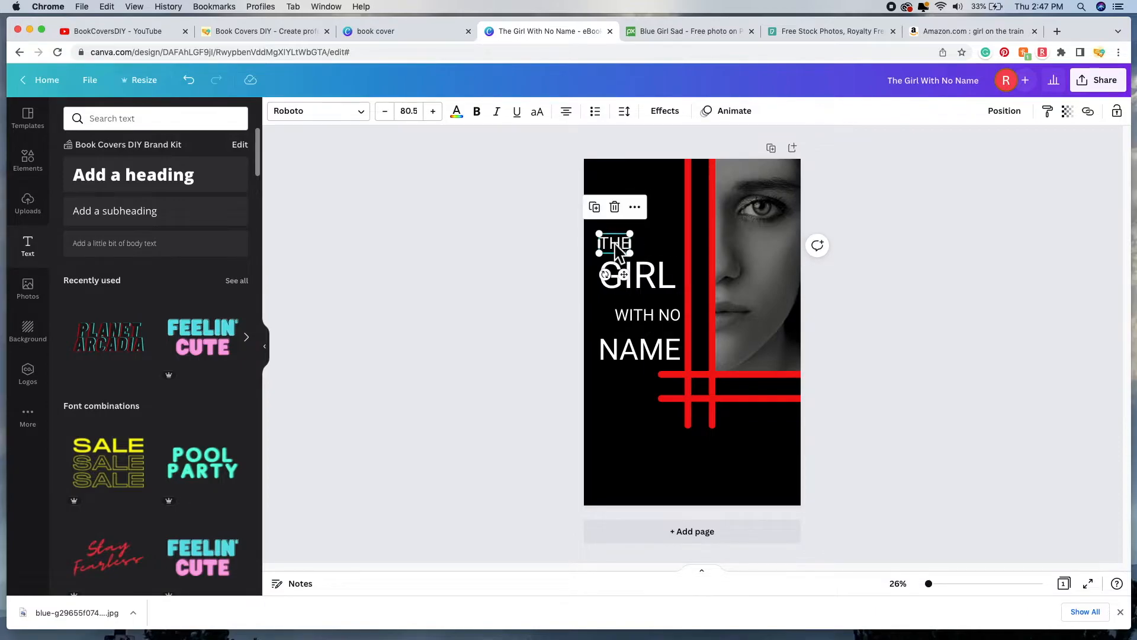
Step: Left-align THE and GIRL with Position > Align elements > Left, then deselect
left_click(546, 256)
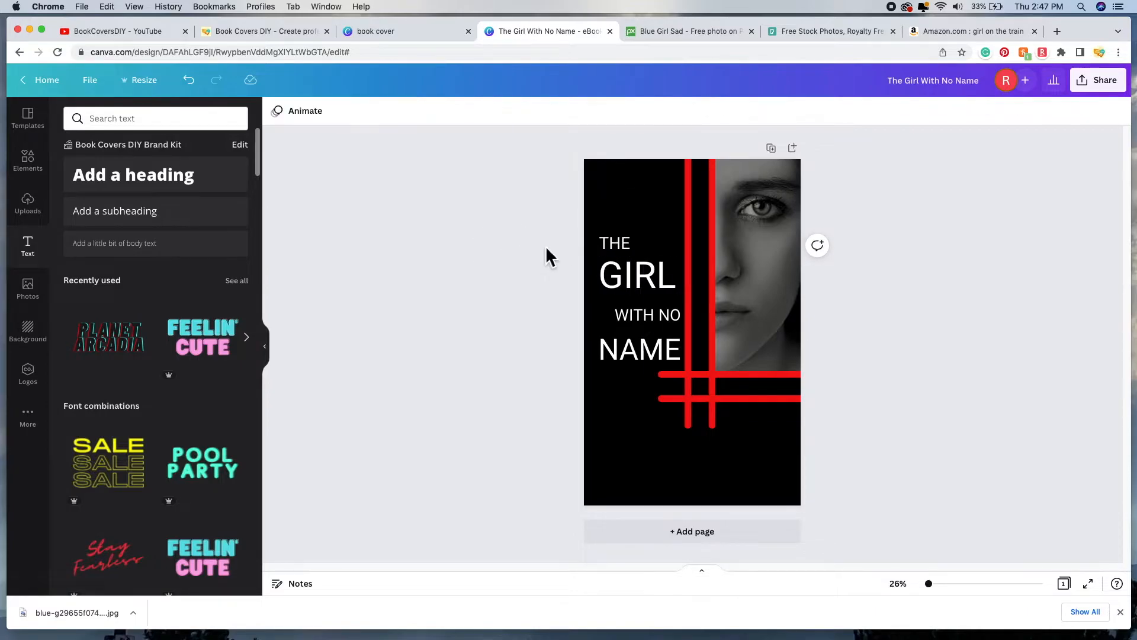
left_click(629, 252)
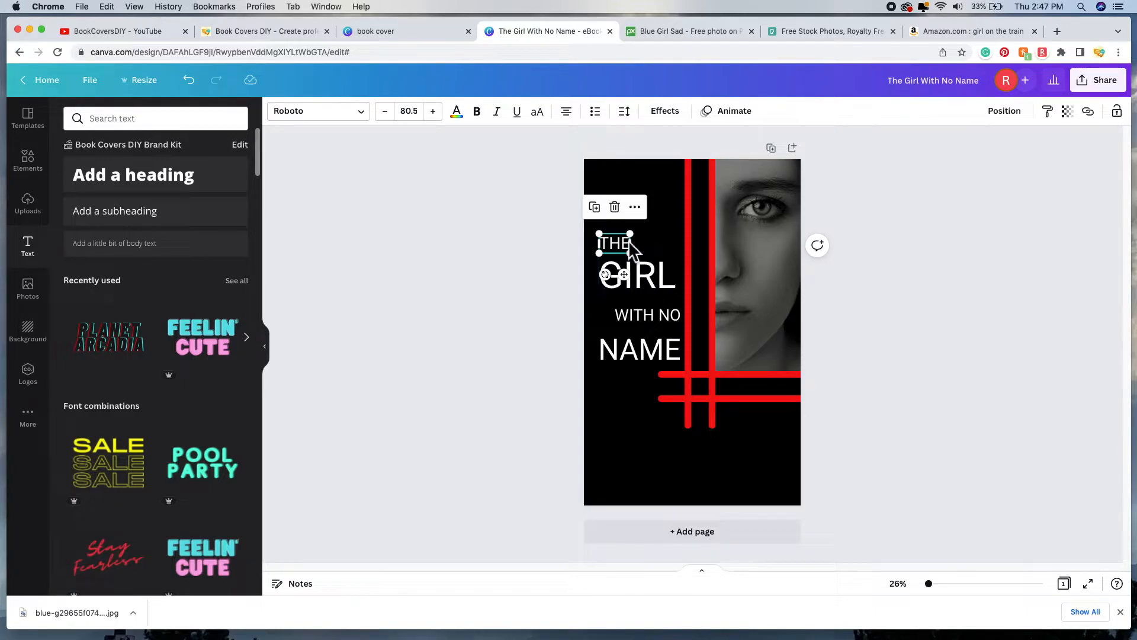
left_click(642, 285, "shift")
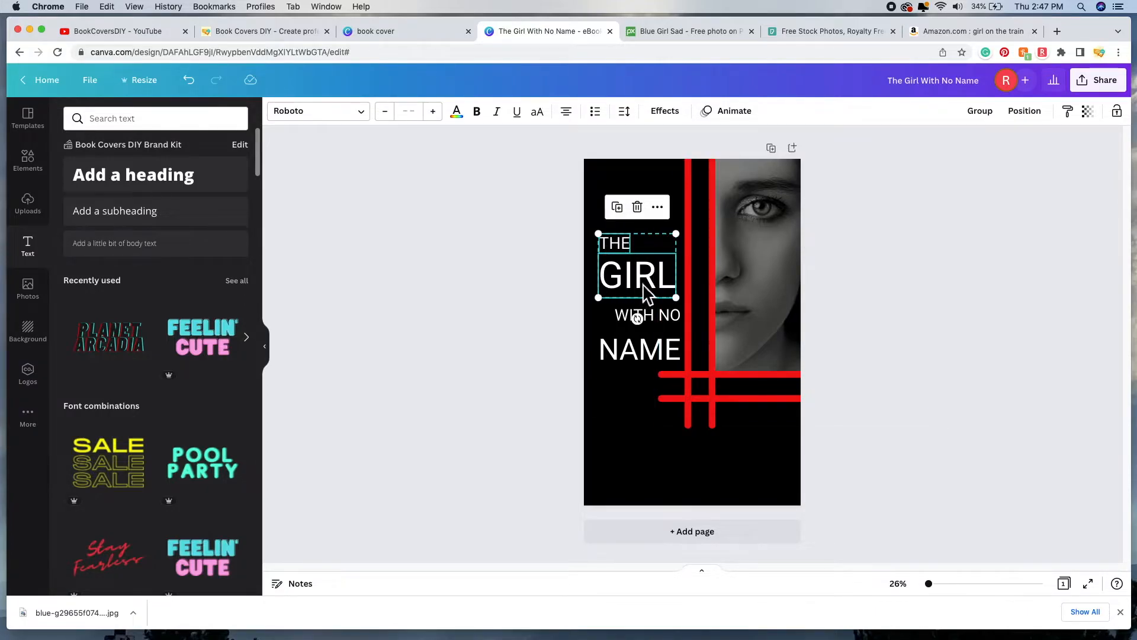
left_click(1033, 118)
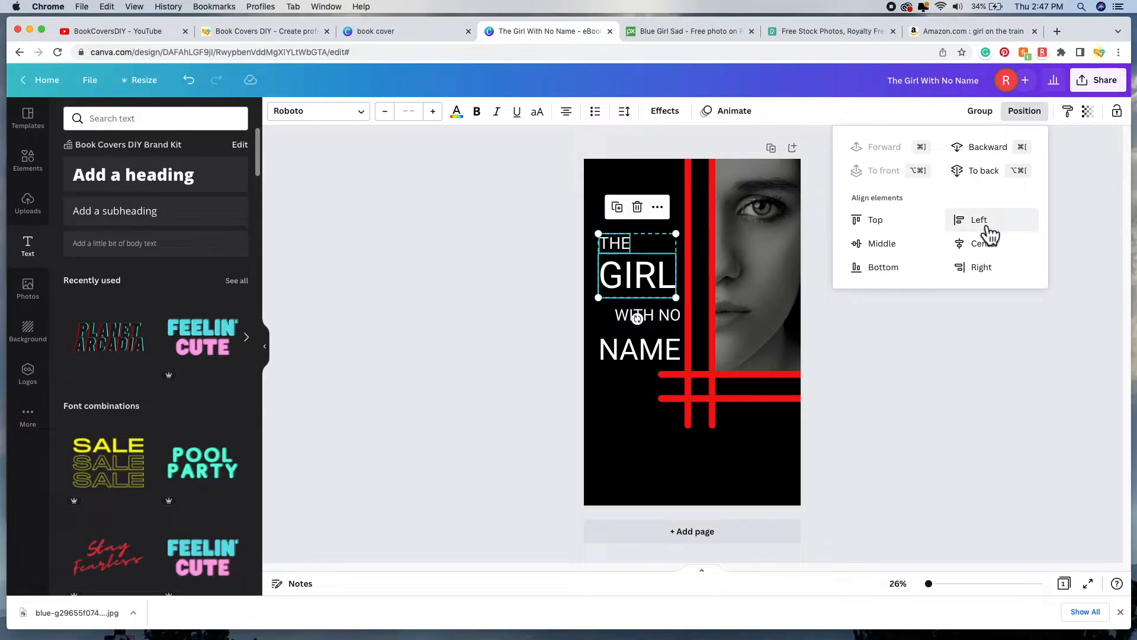
left_click(989, 222)
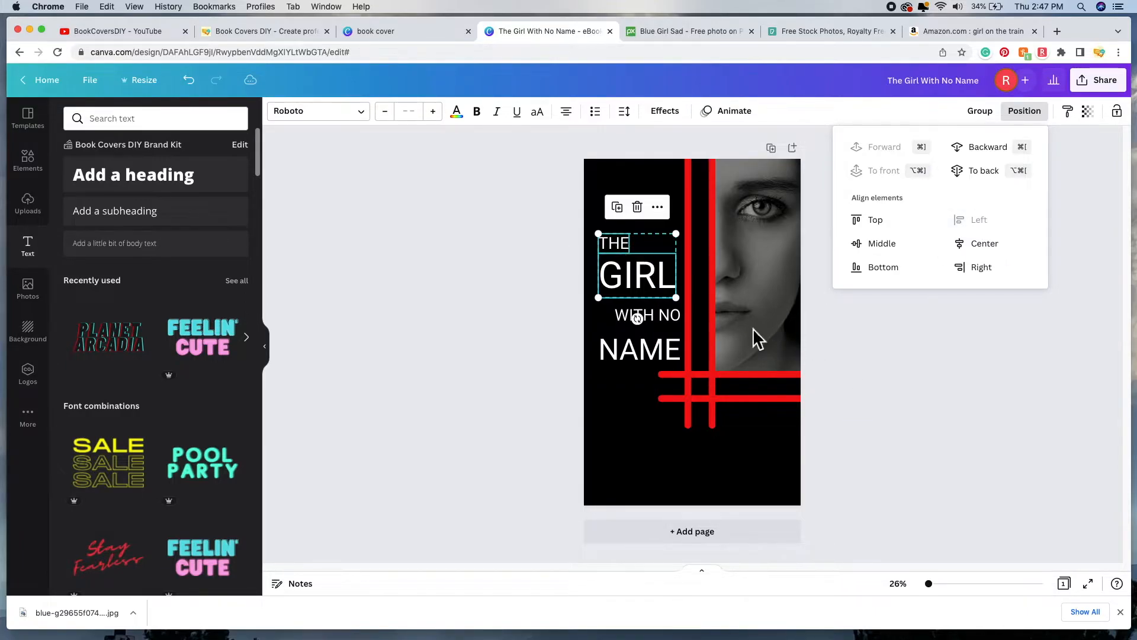
left_click(503, 322)
left_click(493, 319)
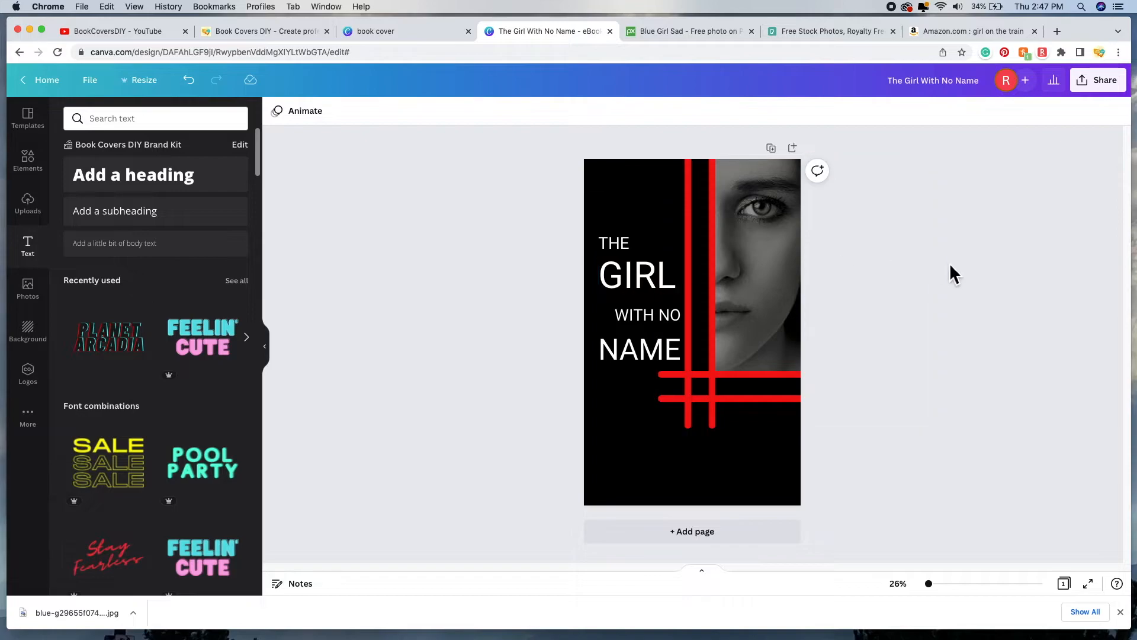
Step: Select THE, GIRL, WITH NO and NAME together and move the block higher and slightly right
left_click(622, 248)
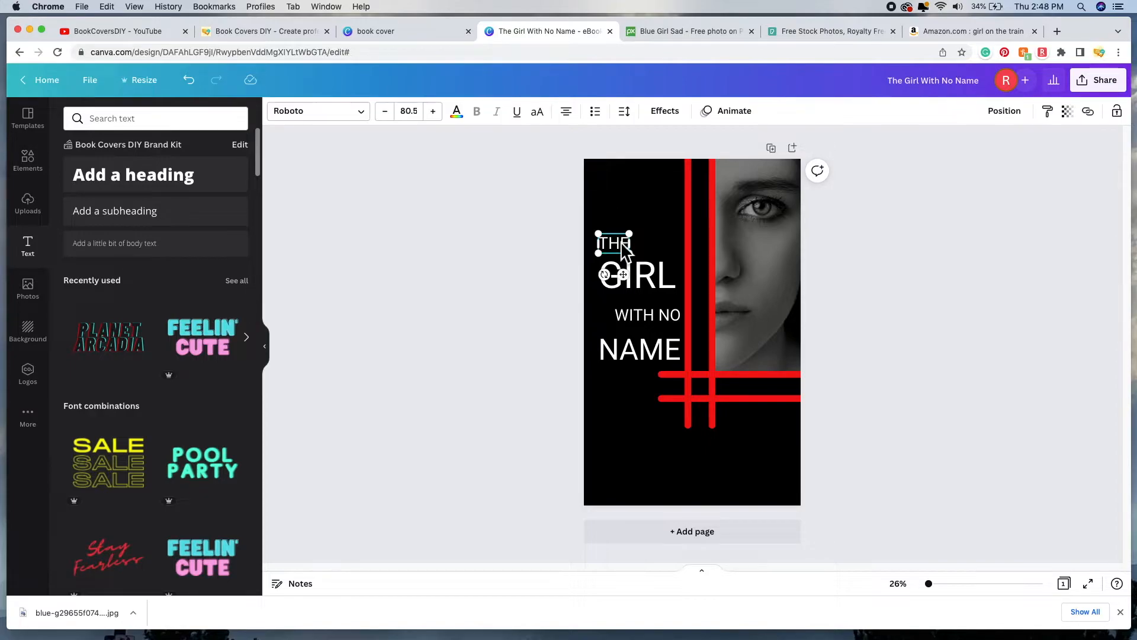
left_click(661, 287, "shift")
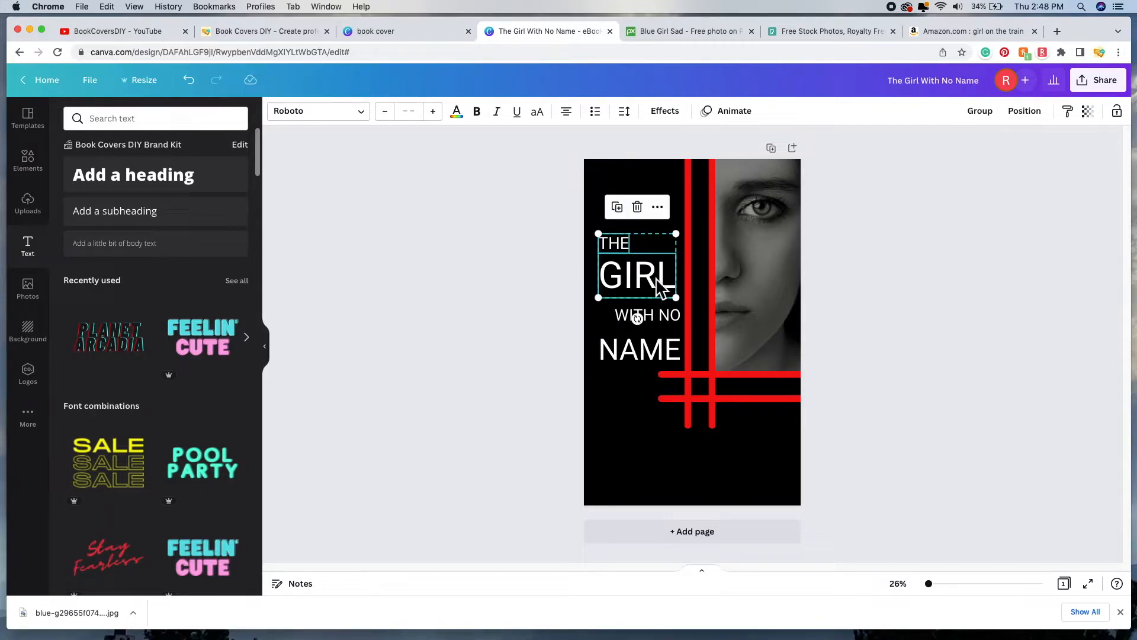
left_click(658, 310, "shift")
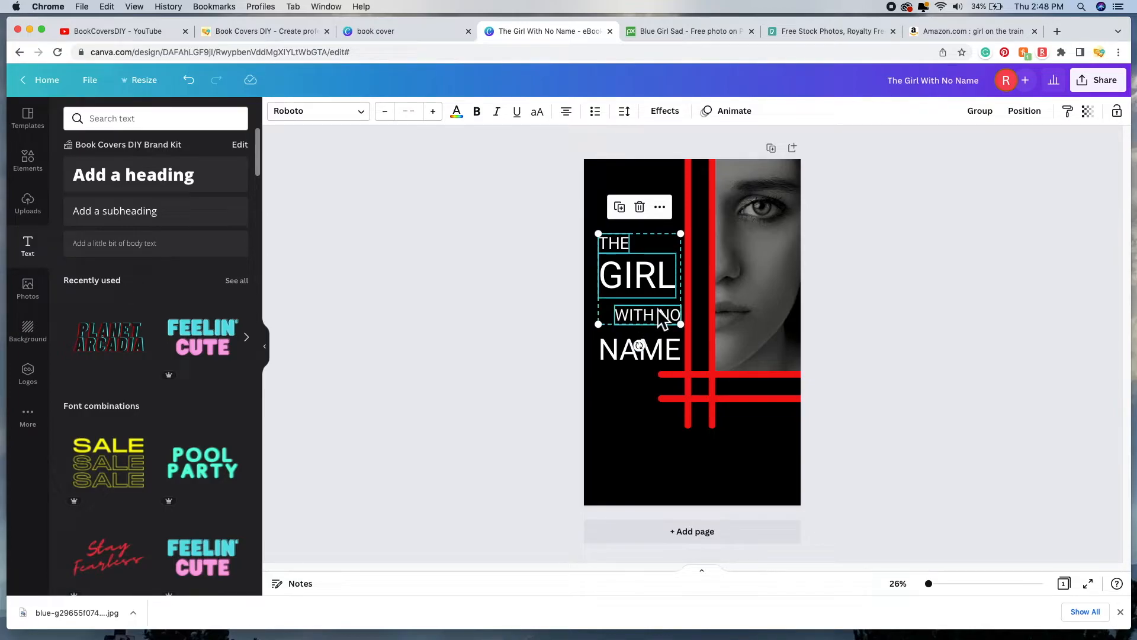
left_click(668, 358, "shift")
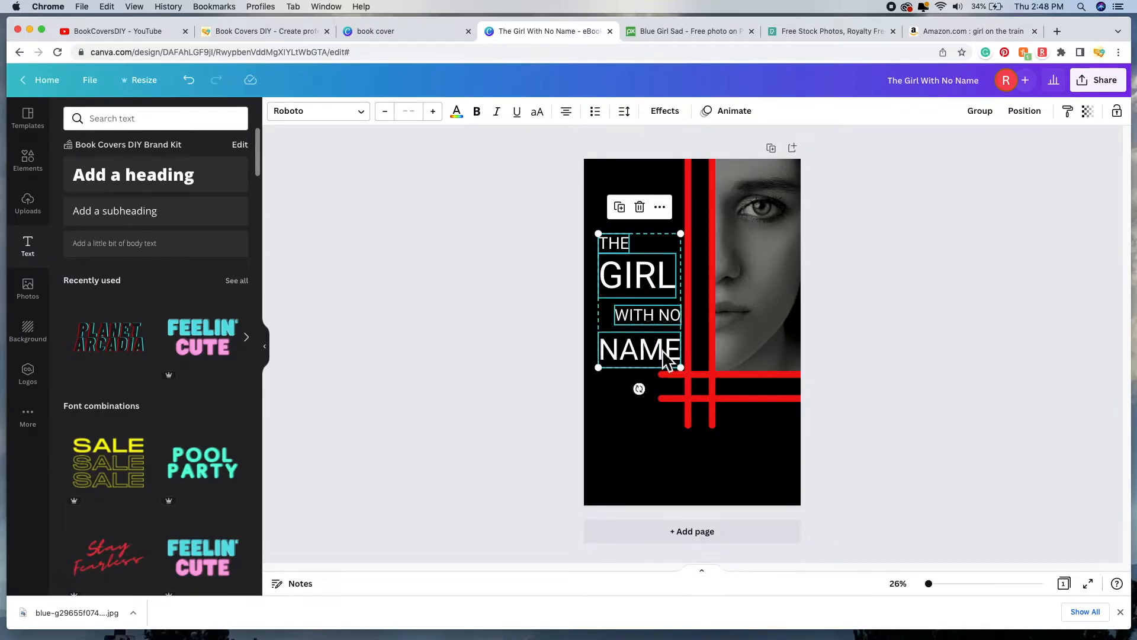
left_click(644, 300)
left_click_drag(644, 300, 647, 270)
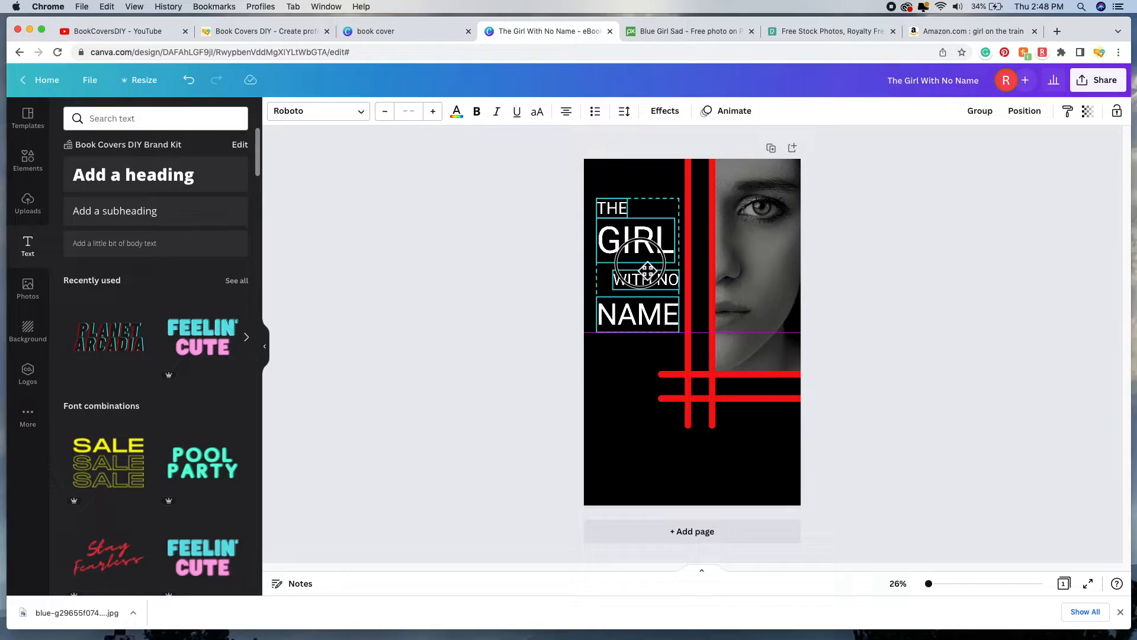
left_click_drag(648, 270, 649, 270)
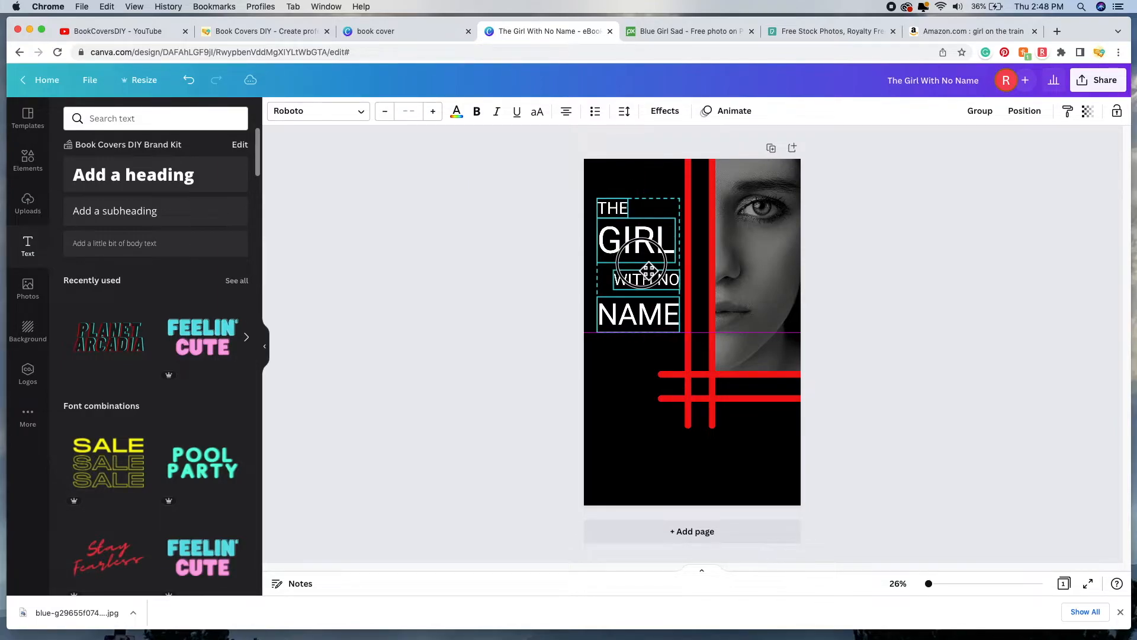
left_click_drag(648, 271, 652, 270)
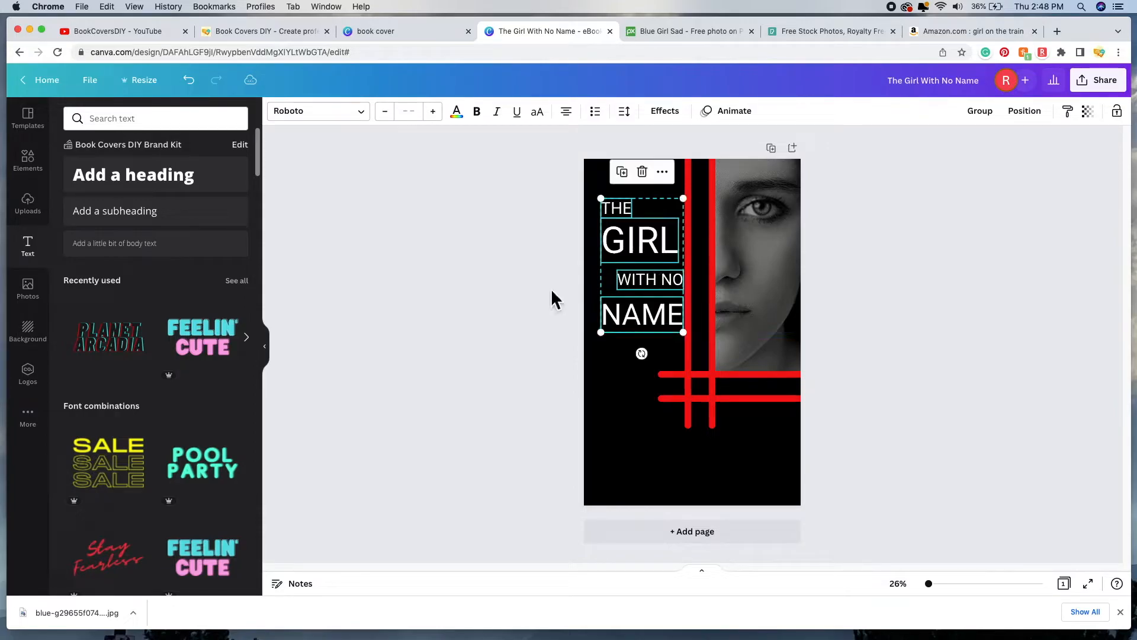
left_click(523, 285)
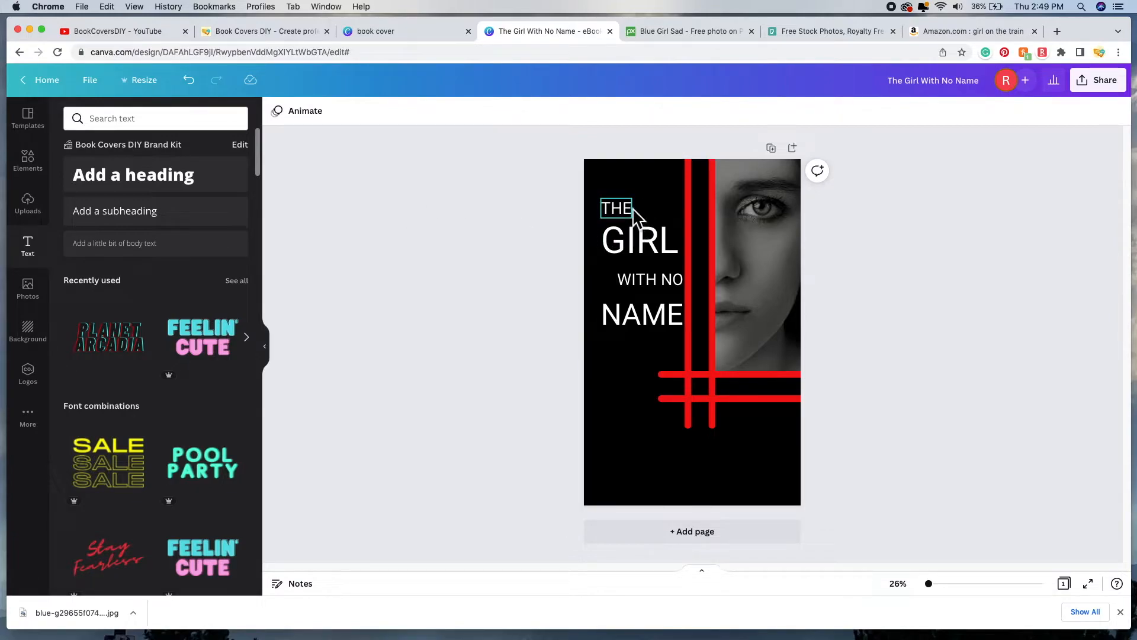
Step: Duplicate GIRL and offset the copy slightly down-right over the original
left_click(647, 259)
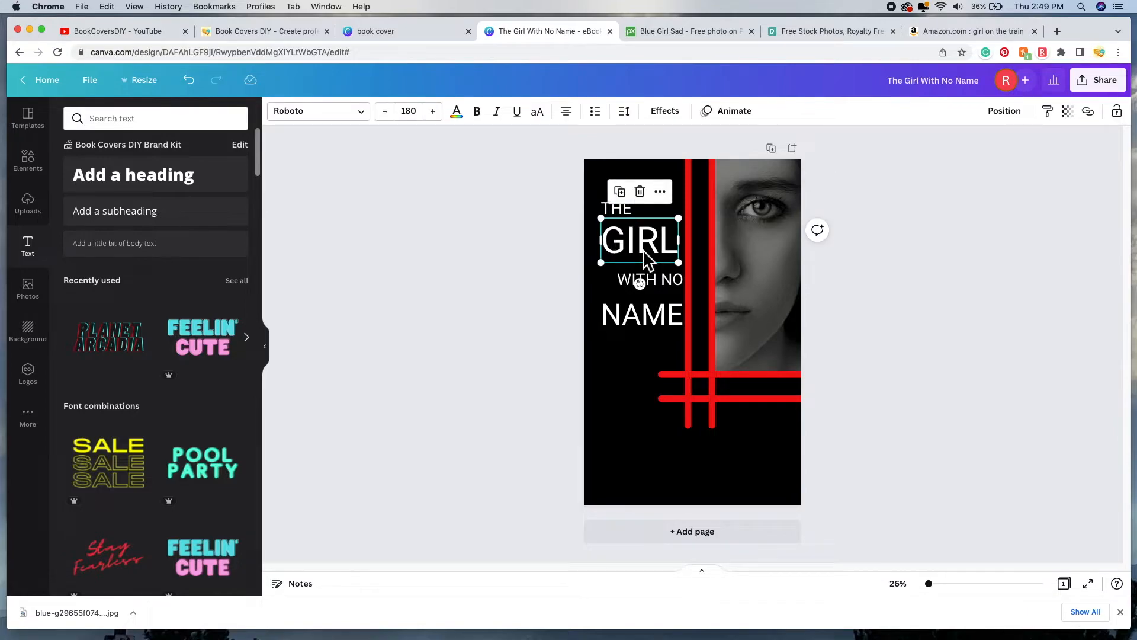
left_click(632, 200)
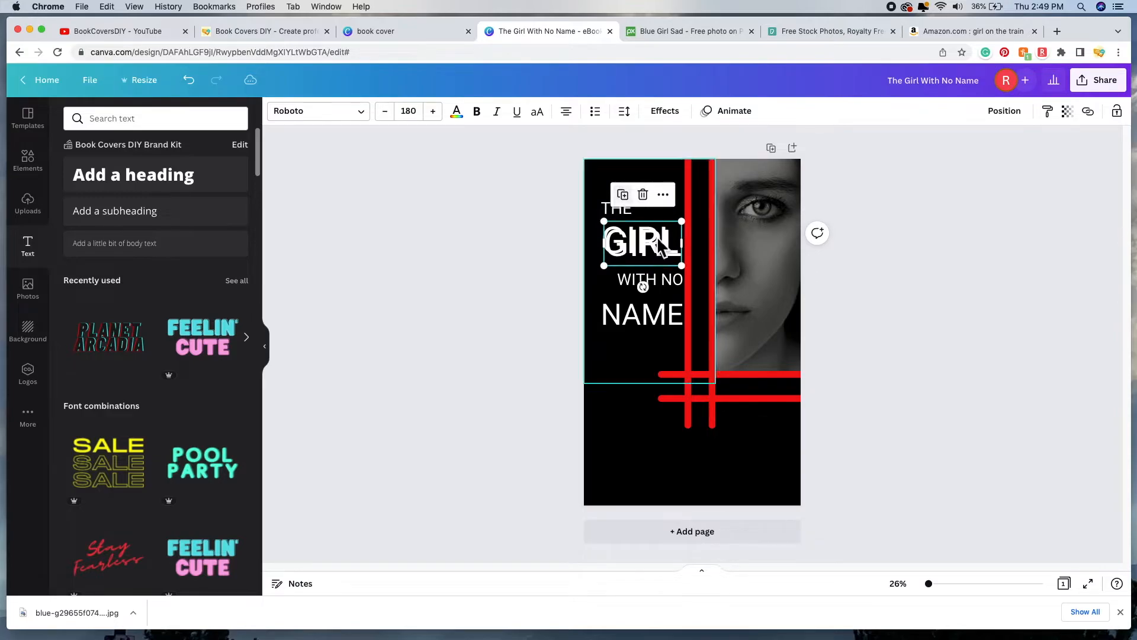
left_click_drag(650, 251, 651, 250)
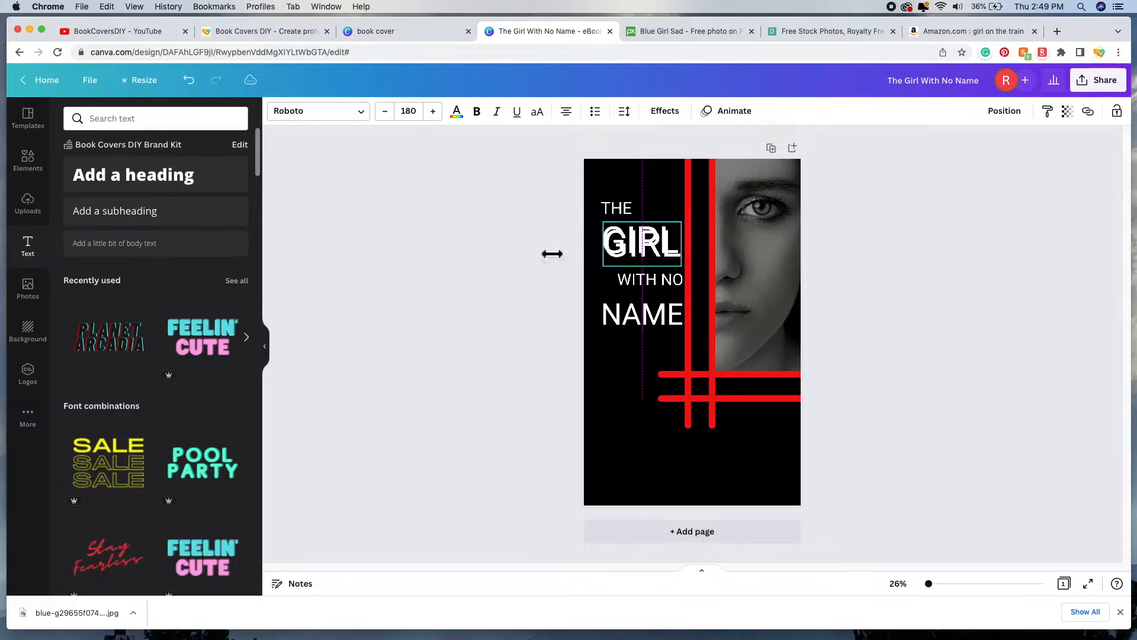
left_click(578, 251)
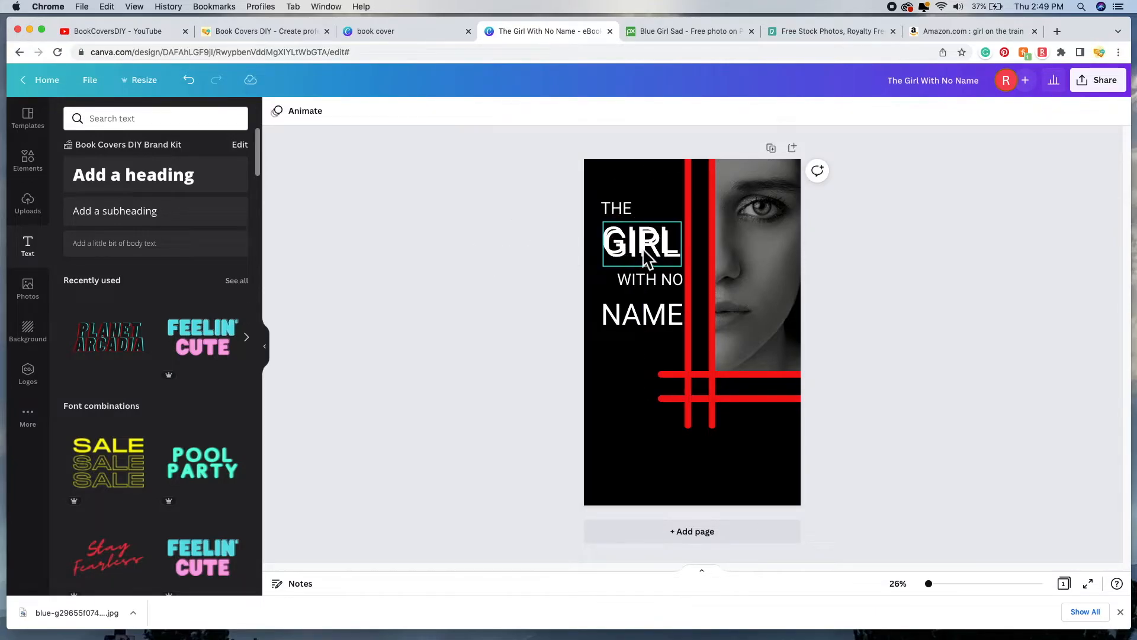
left_click(658, 252)
left_click_drag(659, 256, 659, 255)
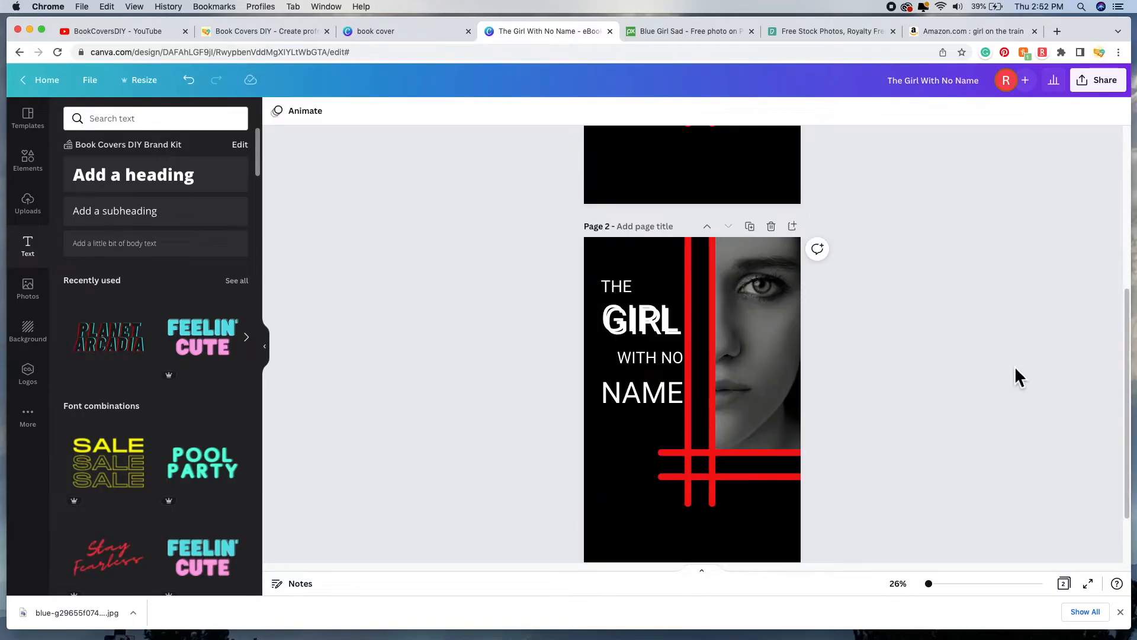
Step: Add a subheading with the author's name and enlarge it in the cover's lower right
left_click(652, 338)
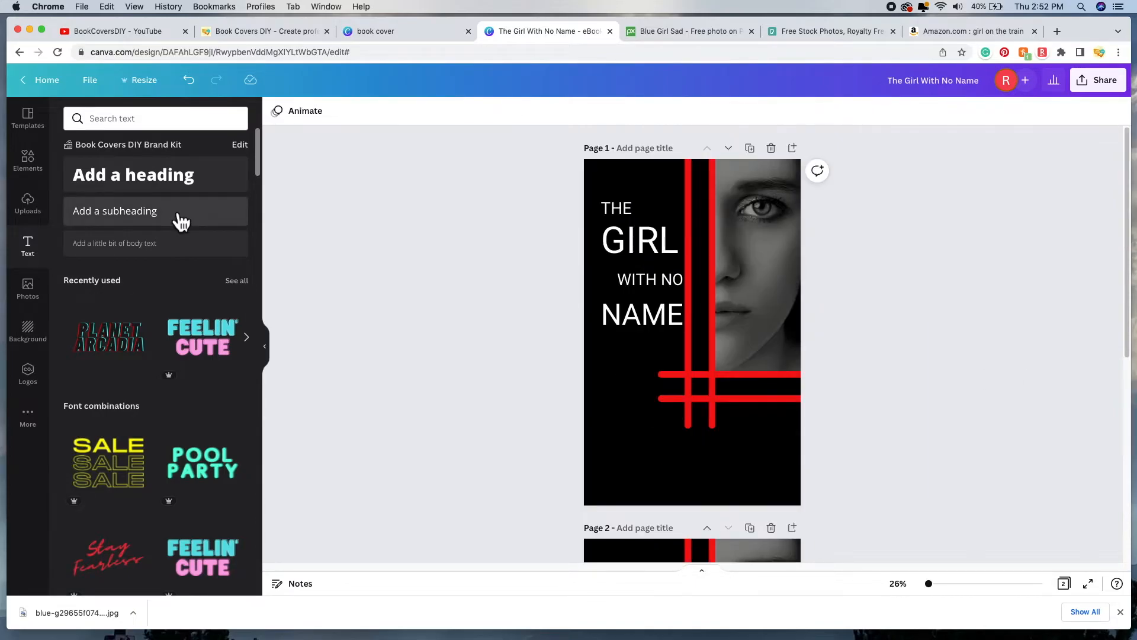
left_click(175, 211)
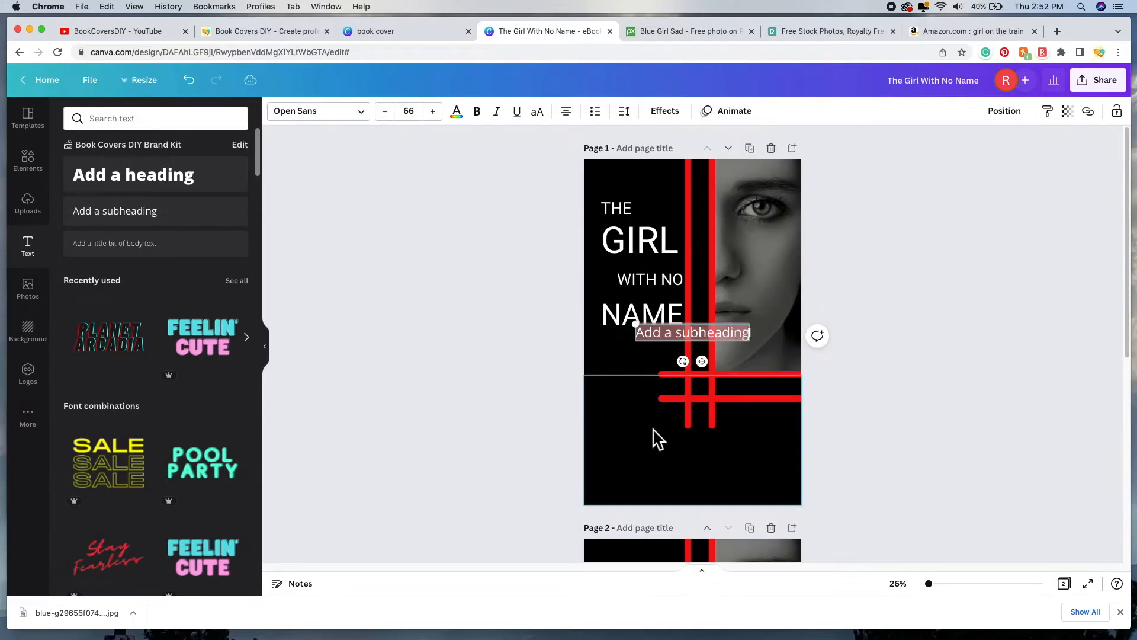
left_click(654, 334)
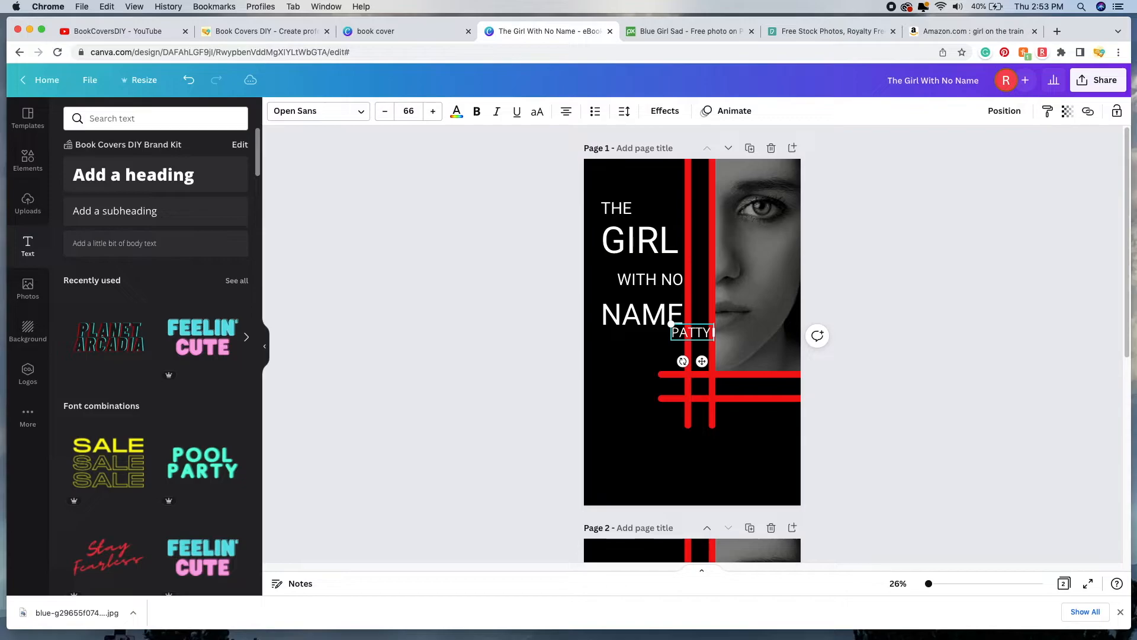
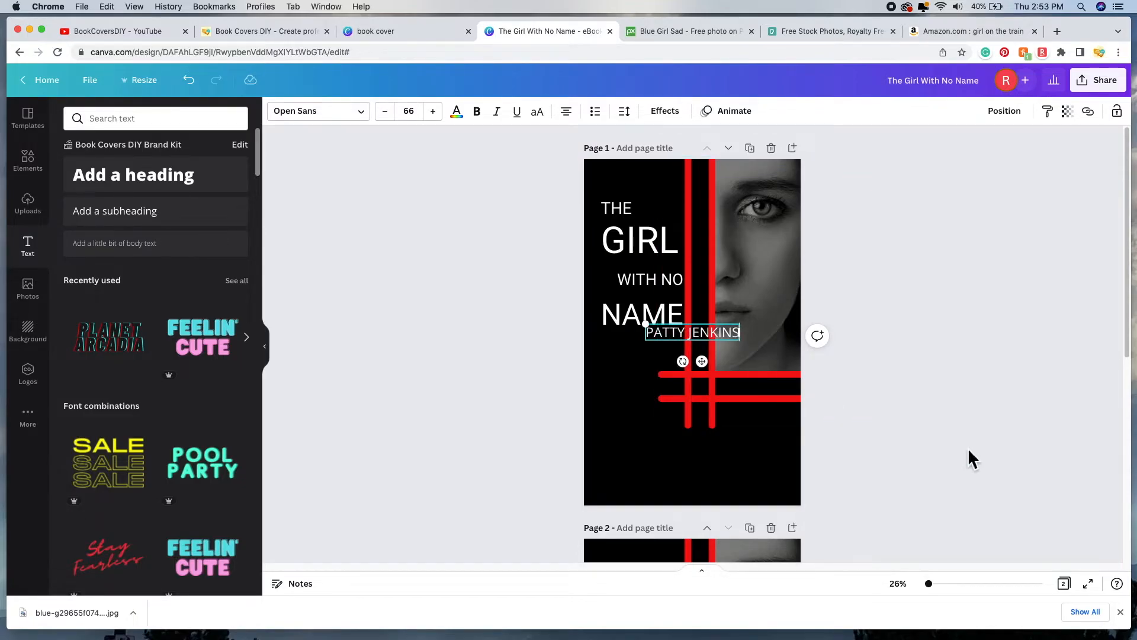
left_click_drag(702, 361, 765, 474)
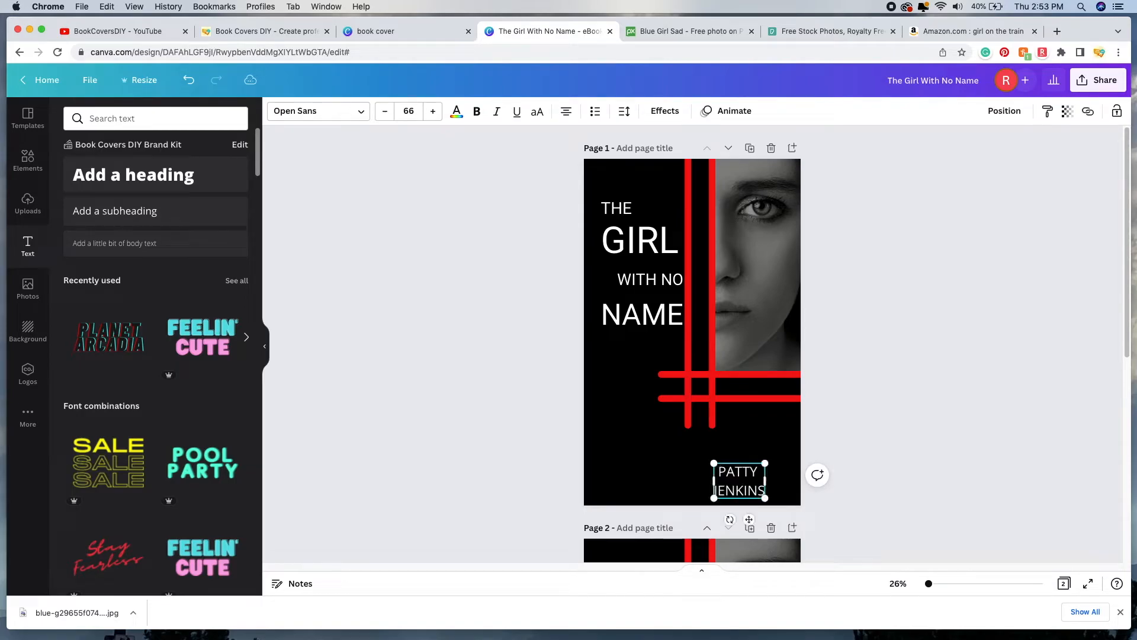
left_click_drag(765, 464, 798, 429)
Step: Right-align the author name text
left_click_drag(712, 448, 802, 483)
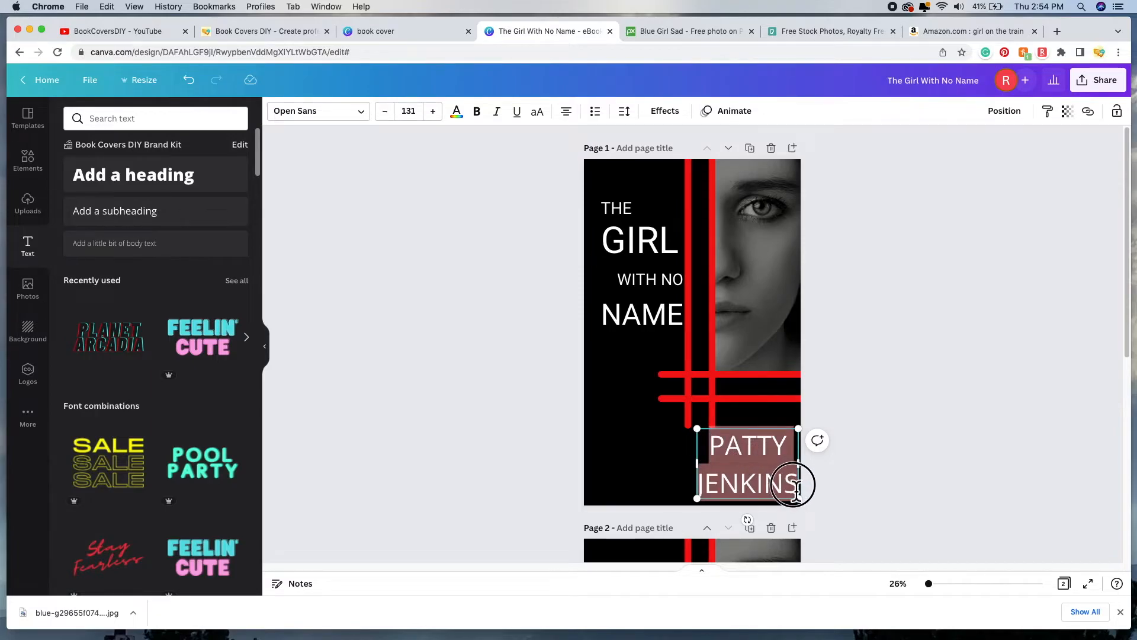
left_click(567, 116)
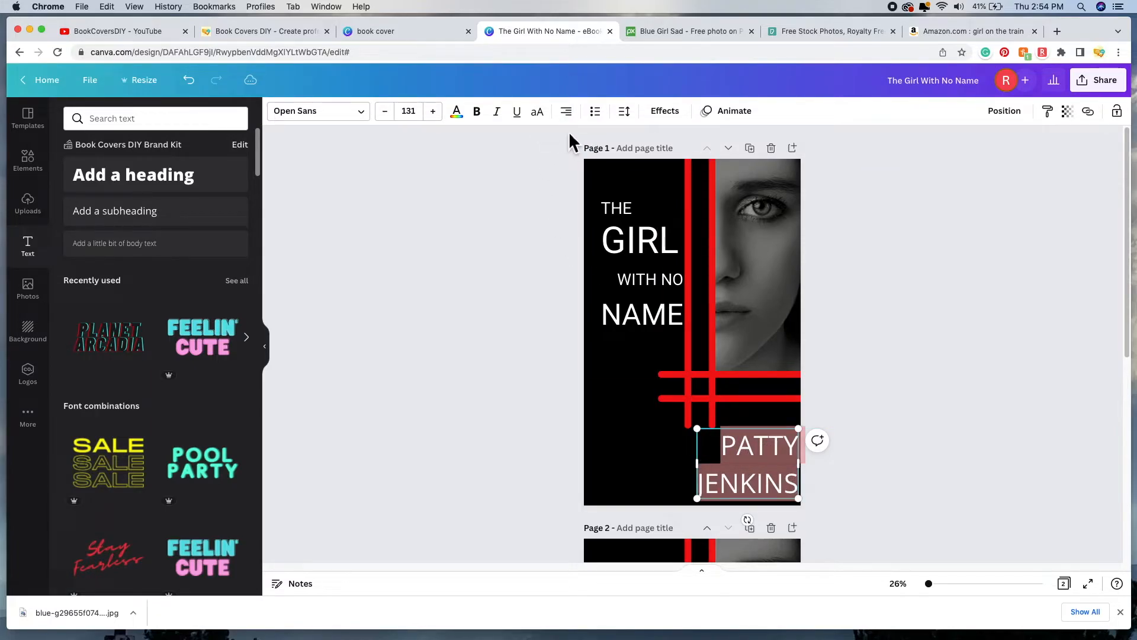
left_click(954, 338)
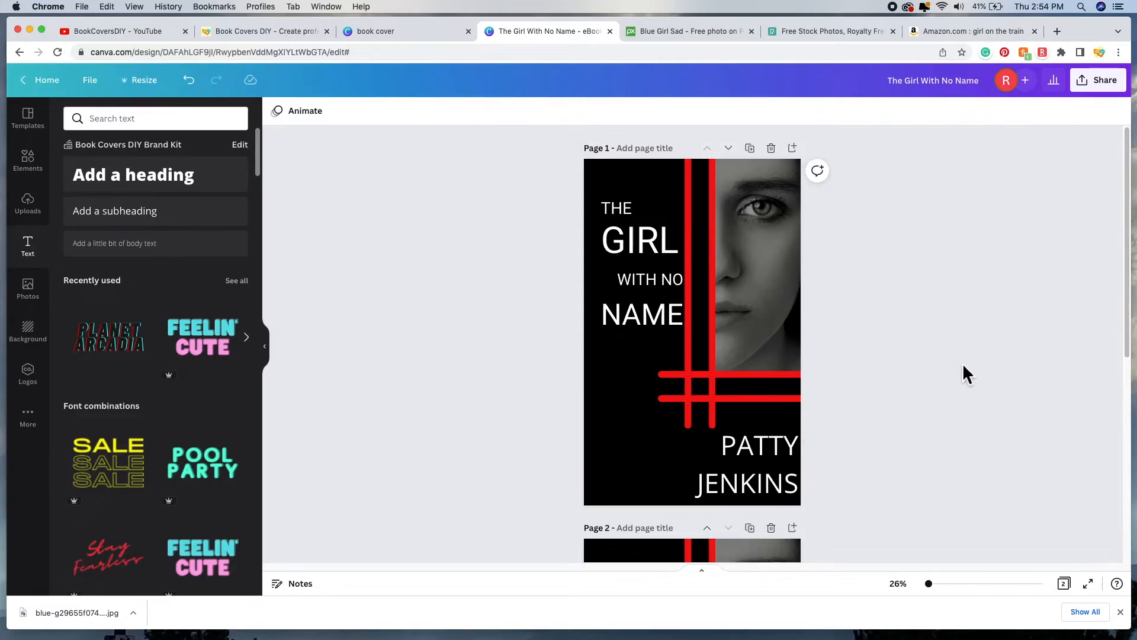
left_click(750, 470)
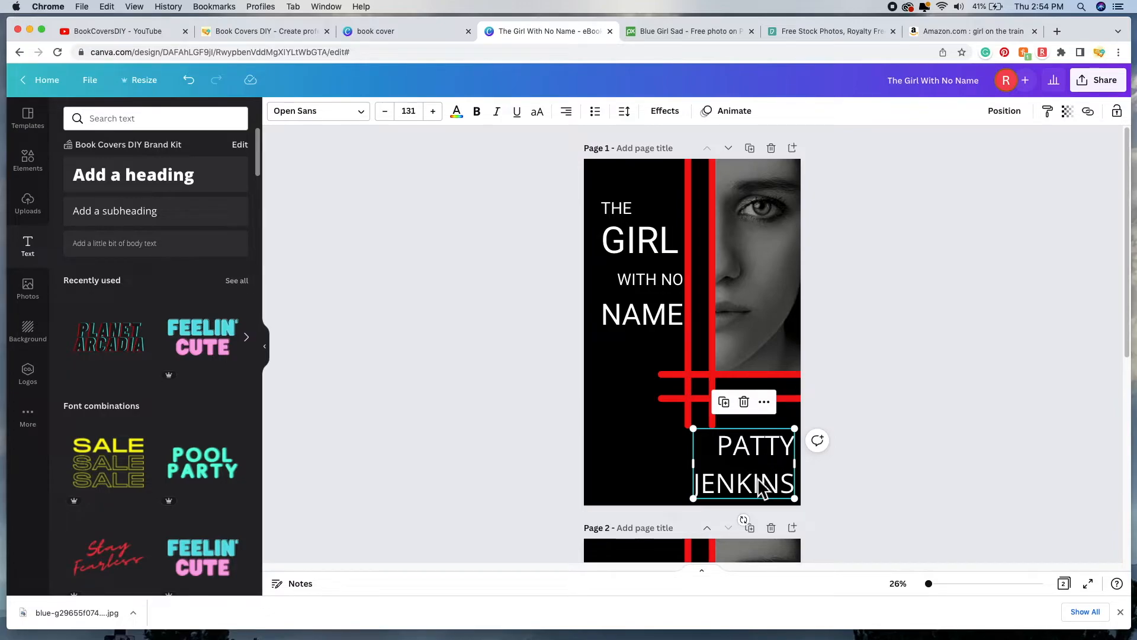
left_click(640, 121)
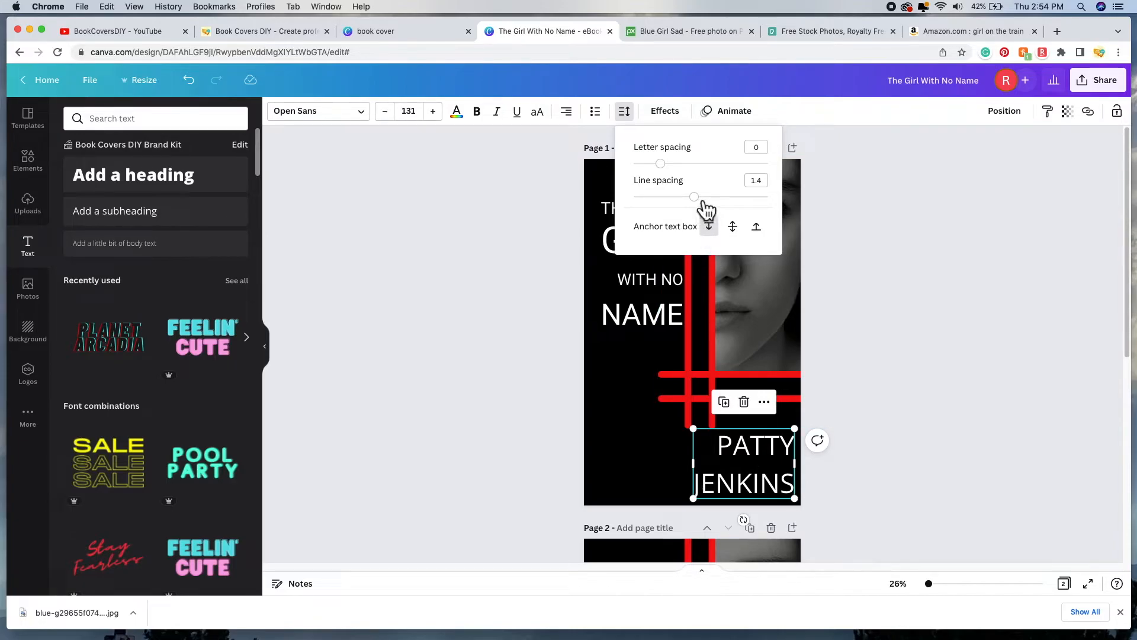
mouse_move(702, 200)
left_mouse_down()
mouse_move(730, 205)
mouse_move(685, 212)
left_mouse_up()
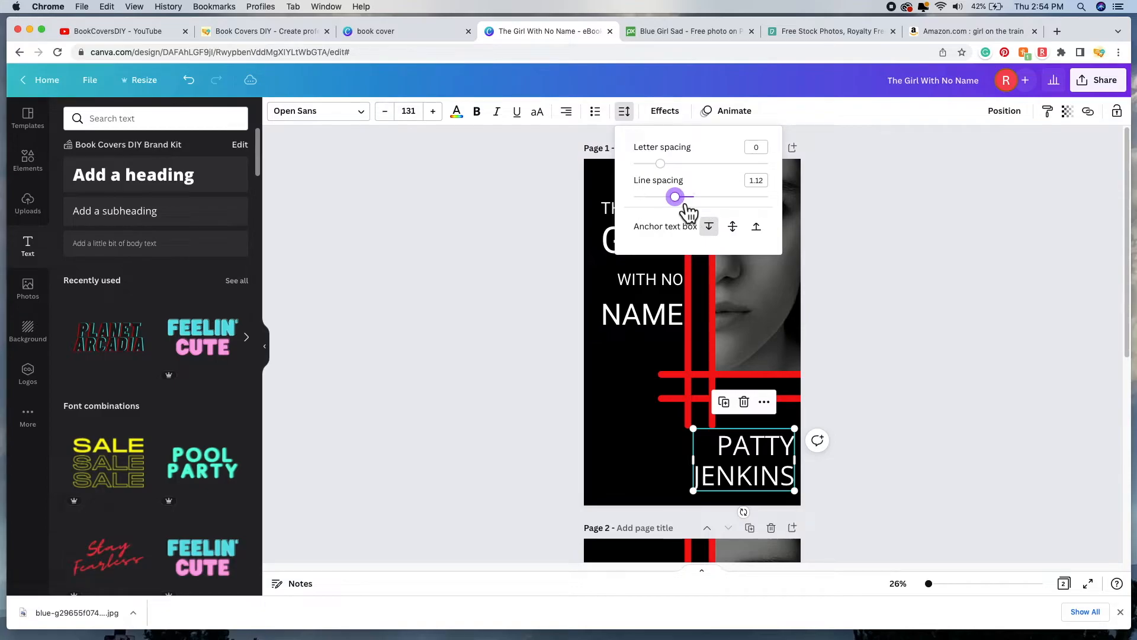
left_click(750, 465)
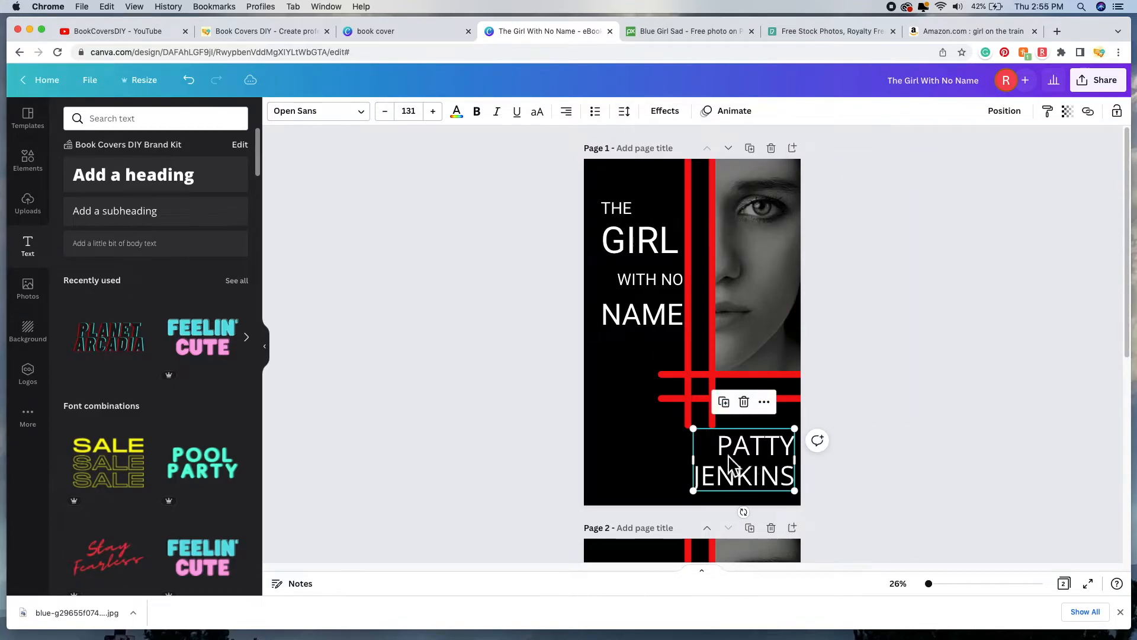
double_click(740, 461)
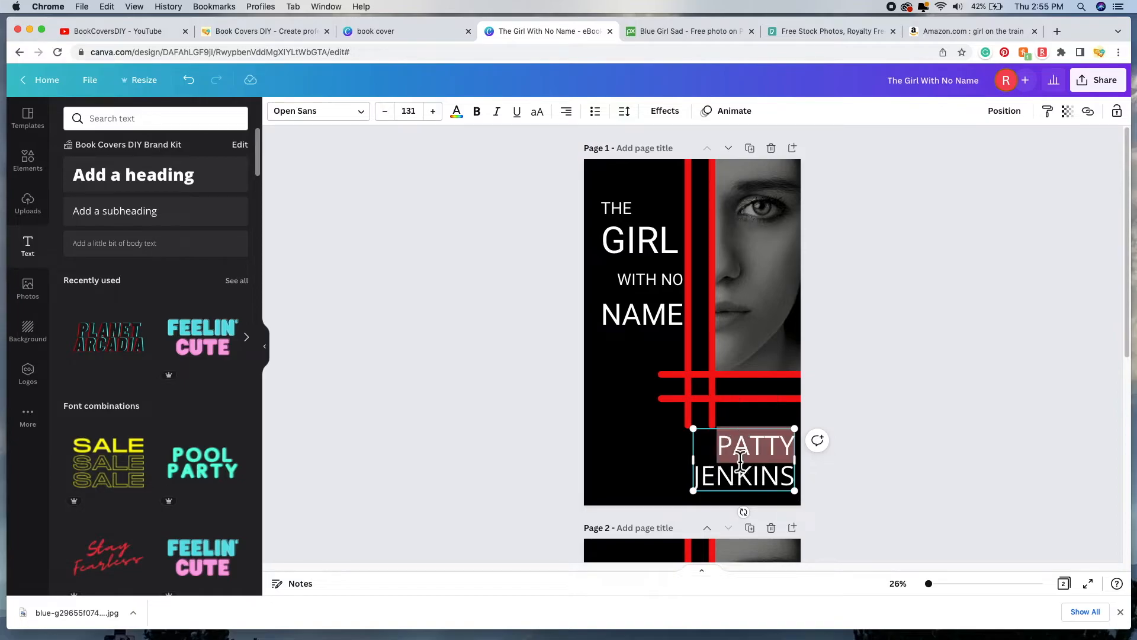
left_click_drag(717, 451, 795, 476)
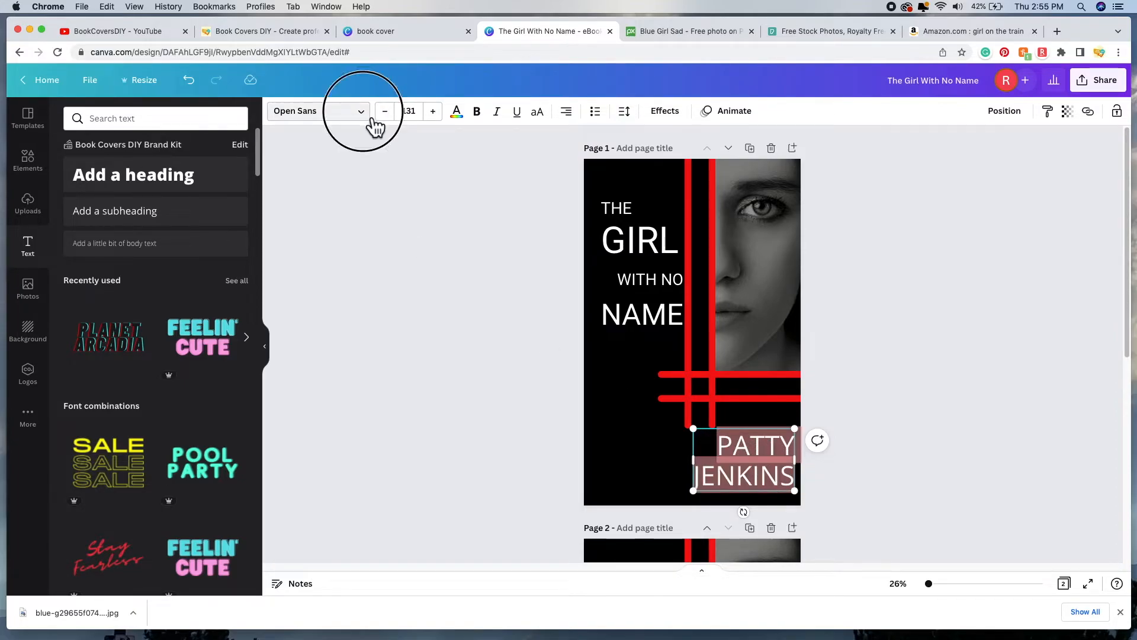
Step: Change the author name's font to Roboto
left_click(368, 116)
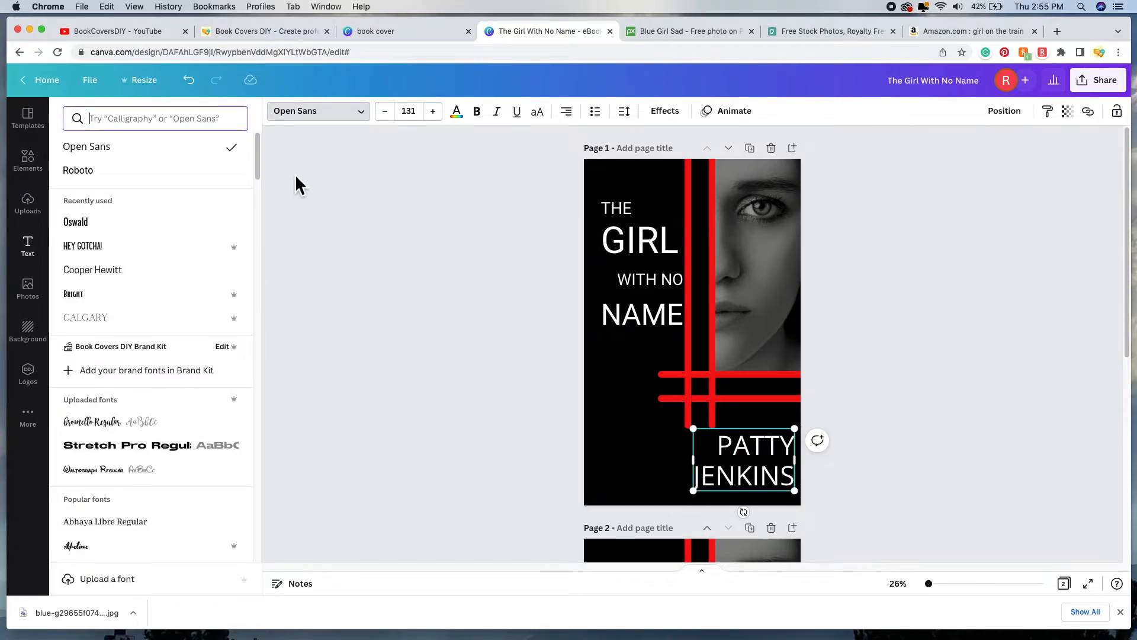
left_click(148, 181)
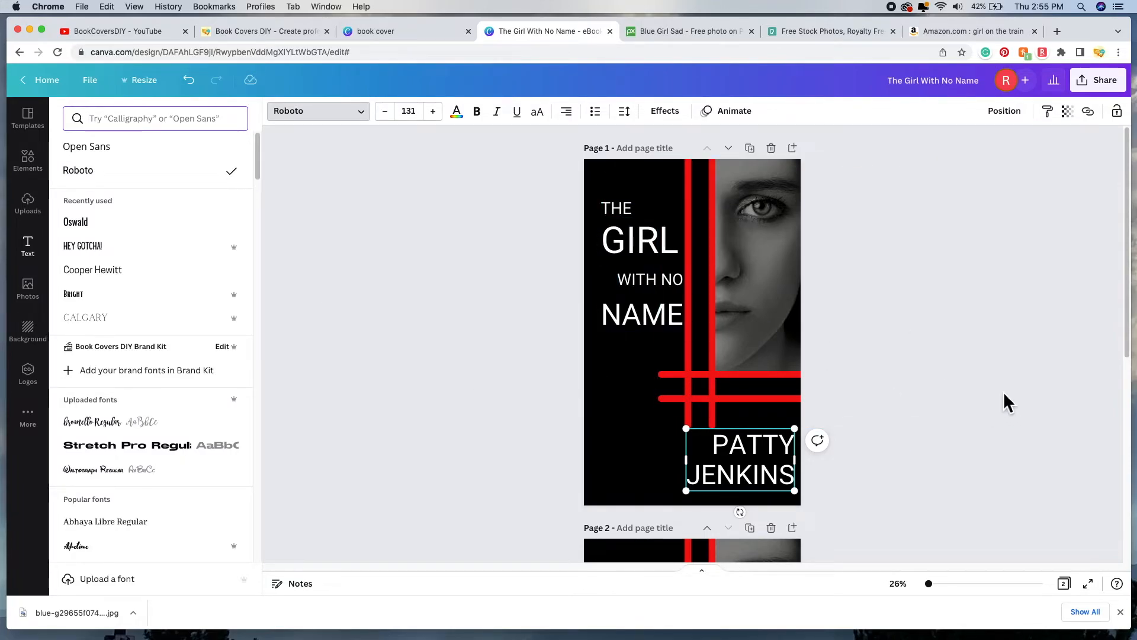
left_click(958, 389)
left_click(934, 392)
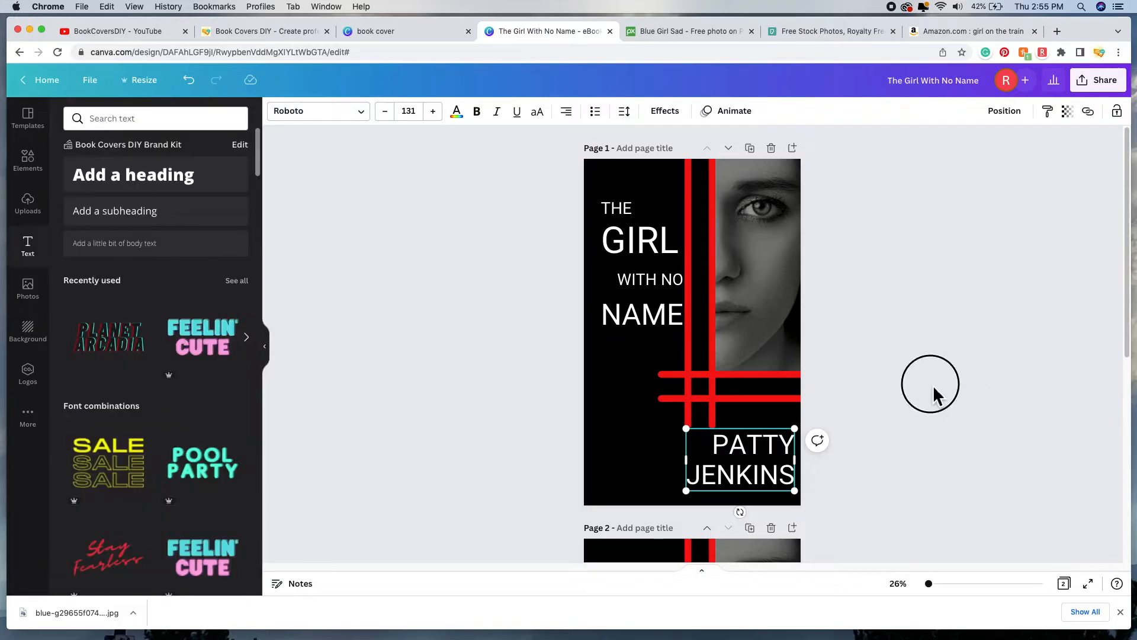
left_click(751, 471)
left_click_drag(751, 465, 757, 468)
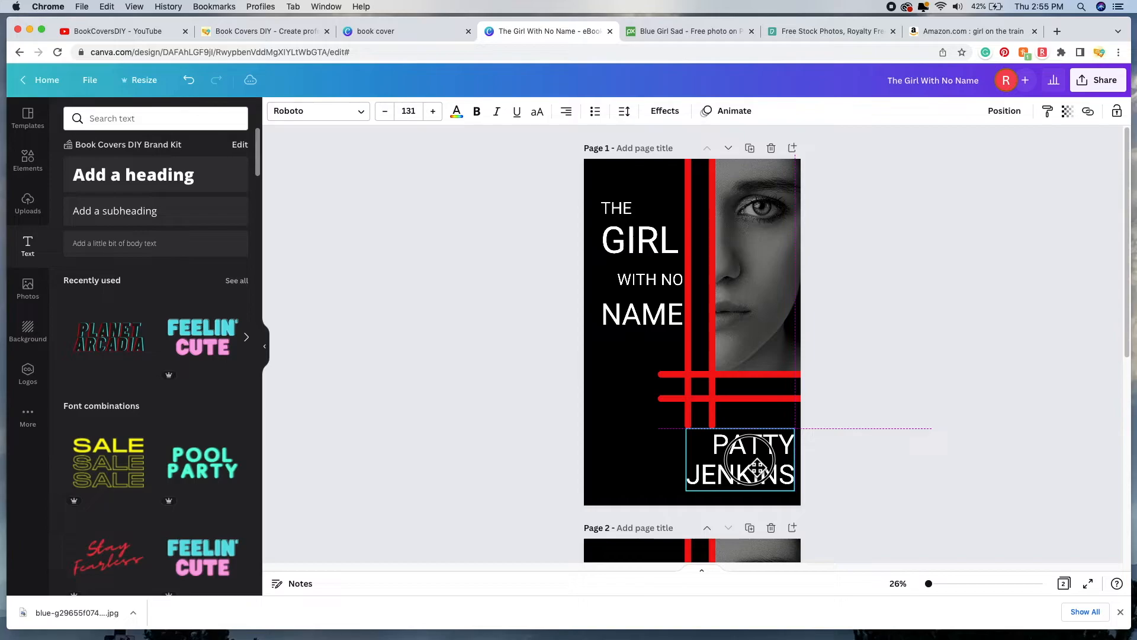
left_click_drag(757, 467, 755, 467)
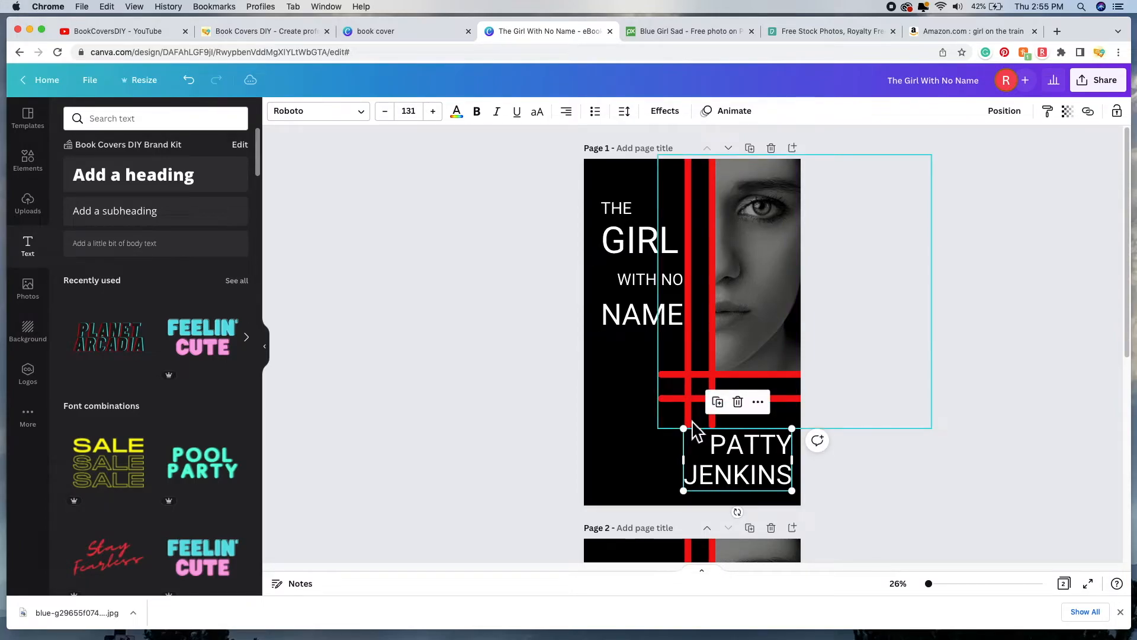
left_click(922, 501)
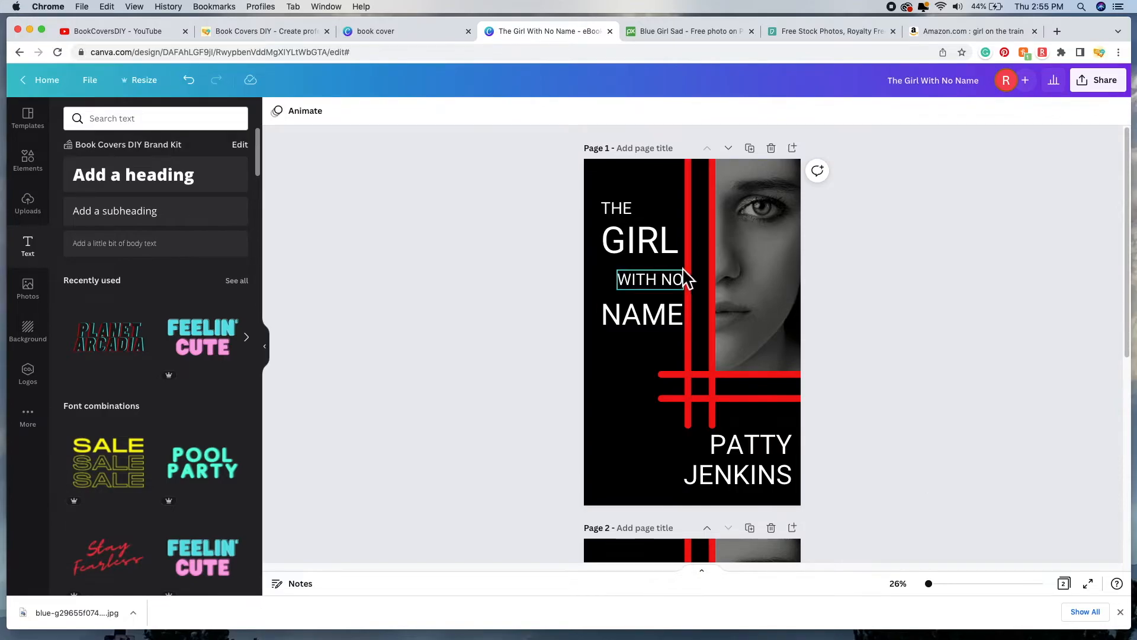
Step: Enlarge the title word GIRL from font size 180 to 191
left_click(651, 251)
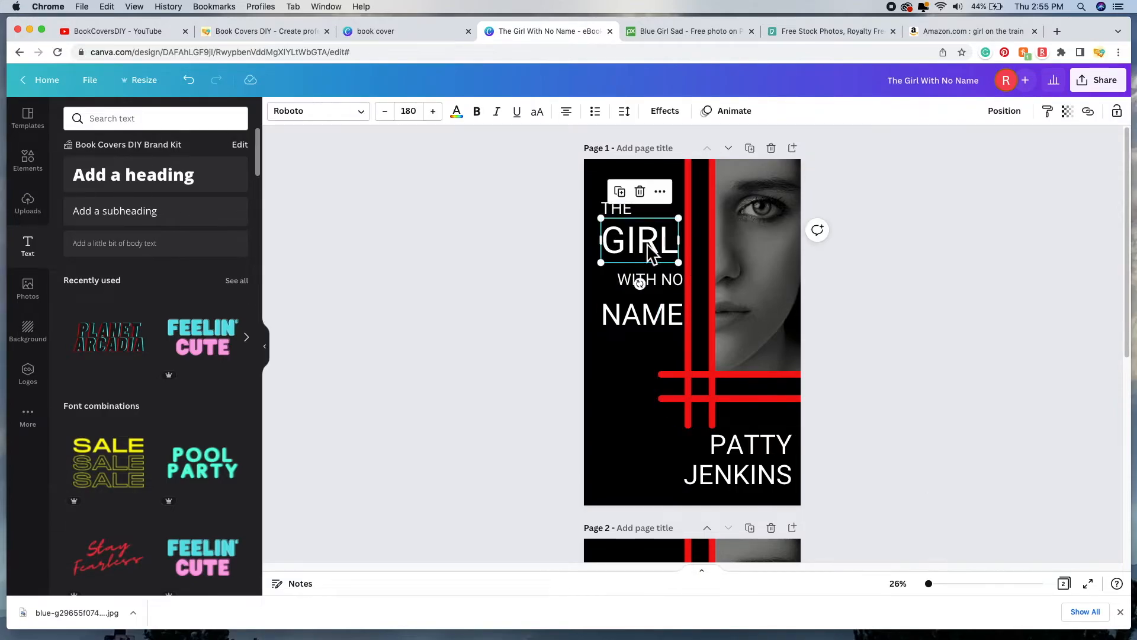
left_click_drag(681, 264, 685, 267)
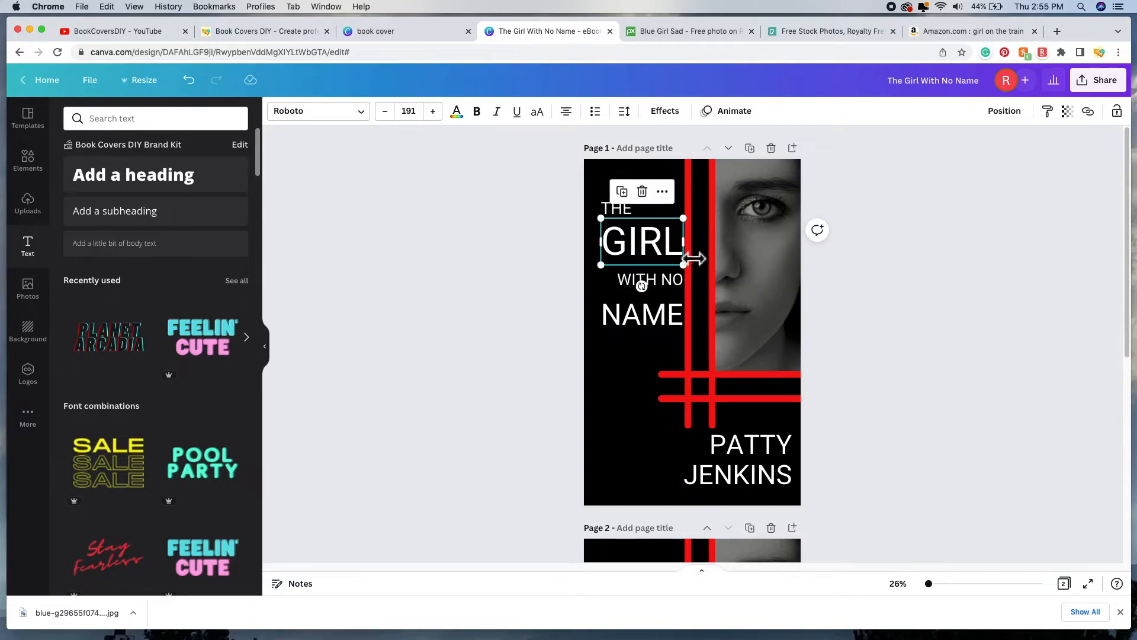
left_click(978, 279)
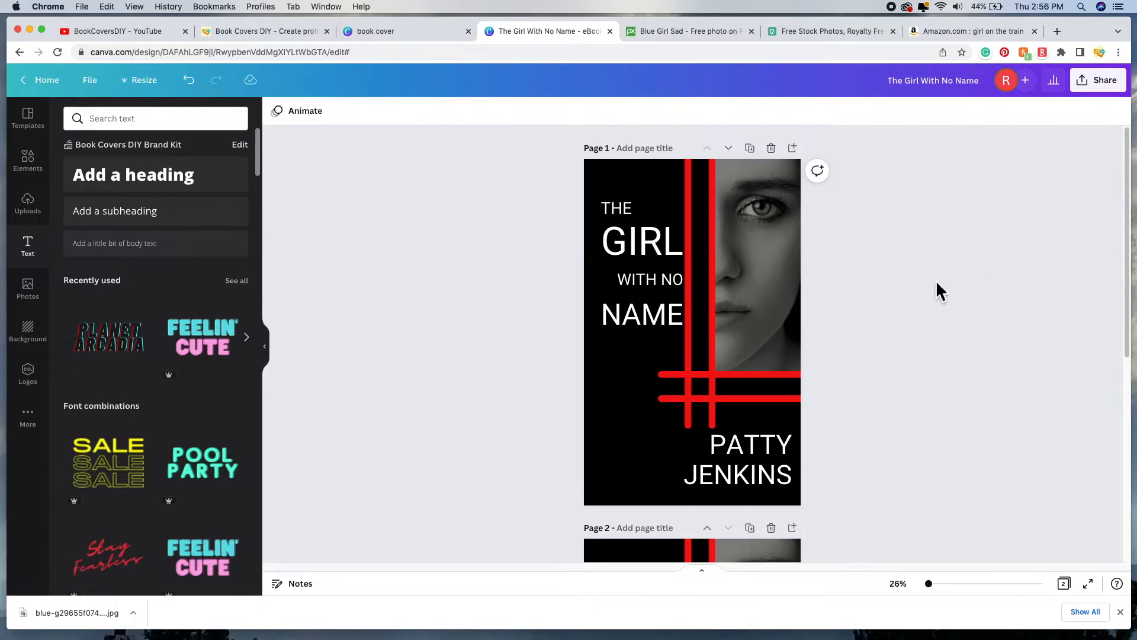
left_click(766, 288)
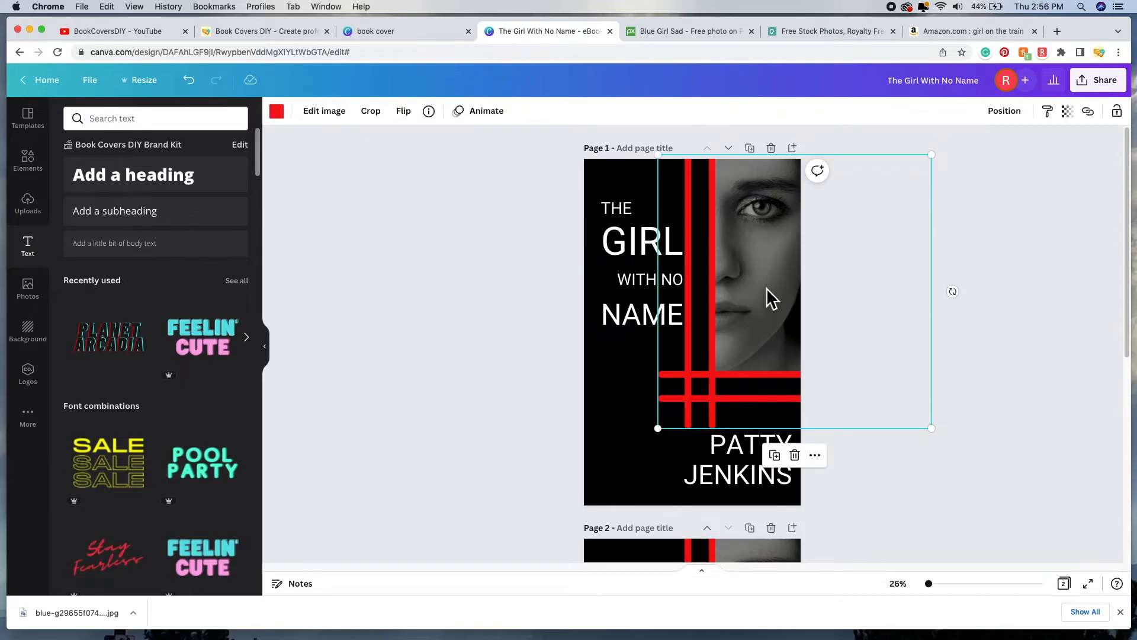
left_click_drag(659, 428, 663, 423)
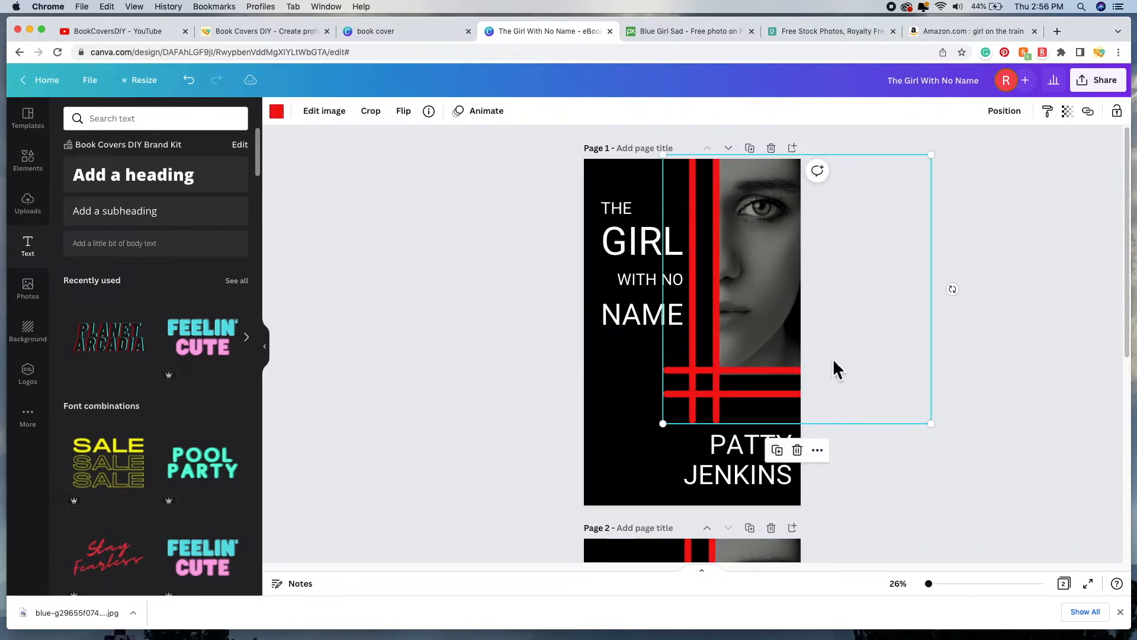
left_click(198, 89)
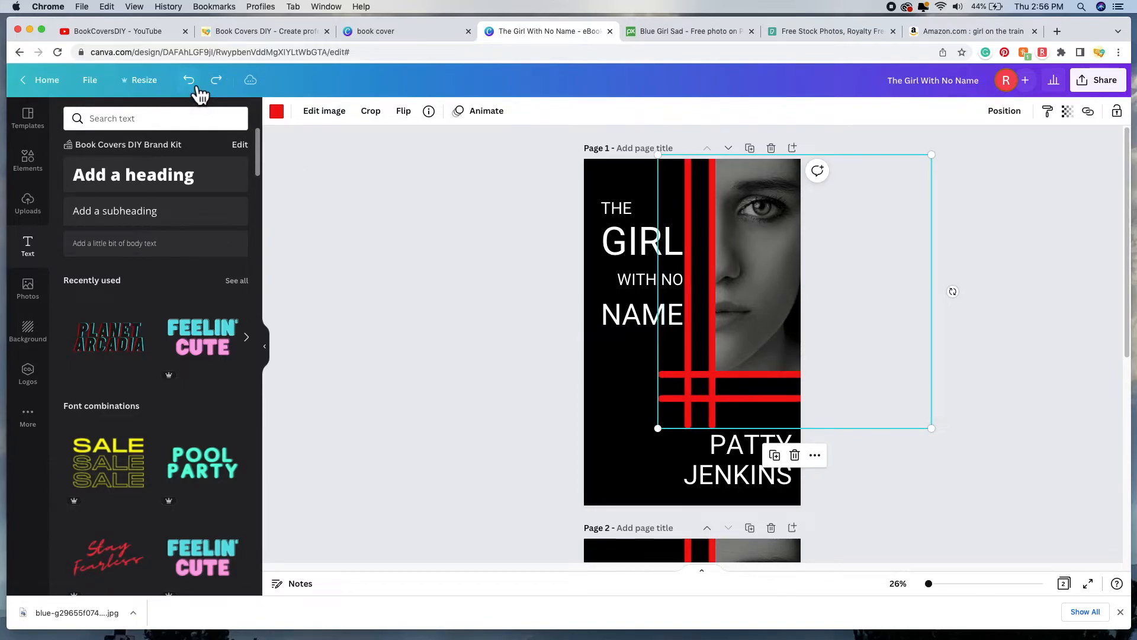
left_click(906, 325)
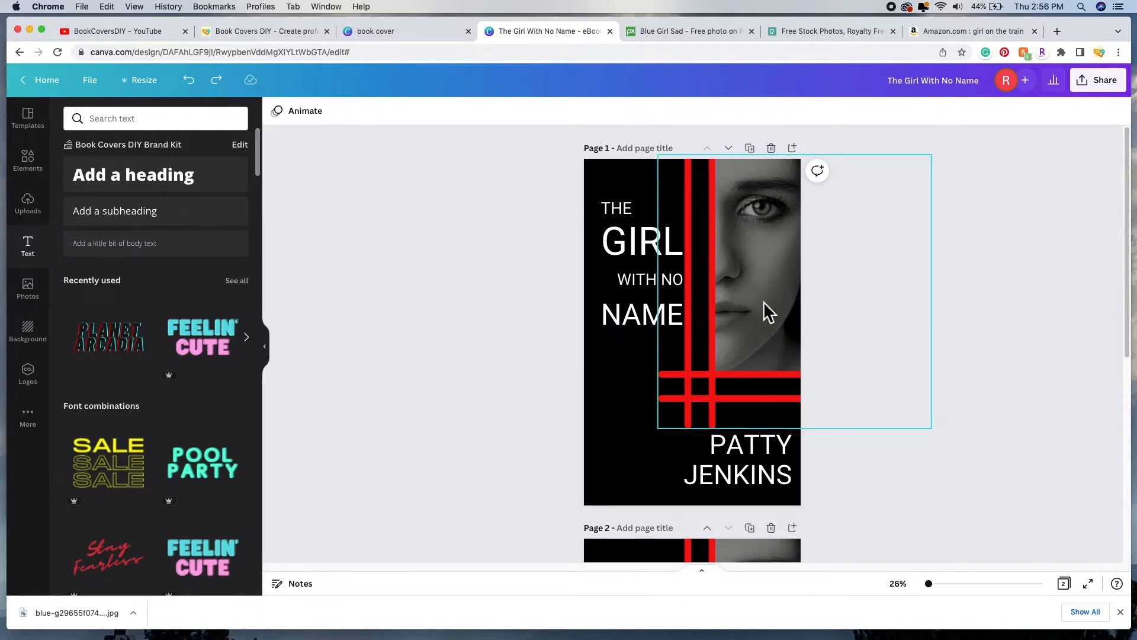
left_click(703, 341)
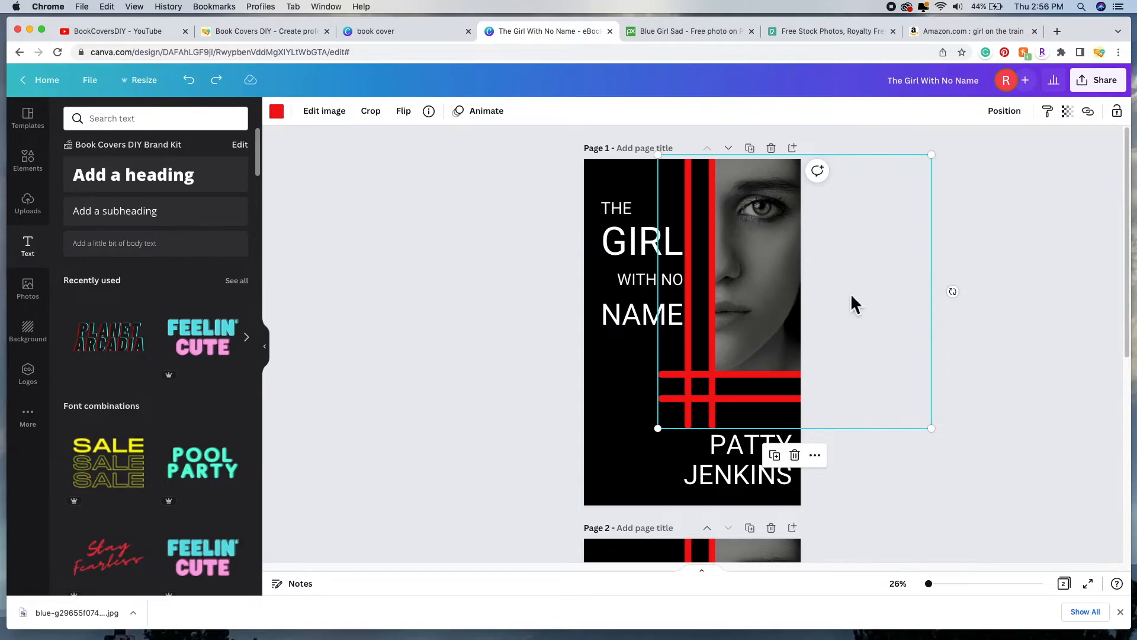
Step: Send the red lines graphic one layer backward and undo an accidental shift of it
left_click(1020, 119)
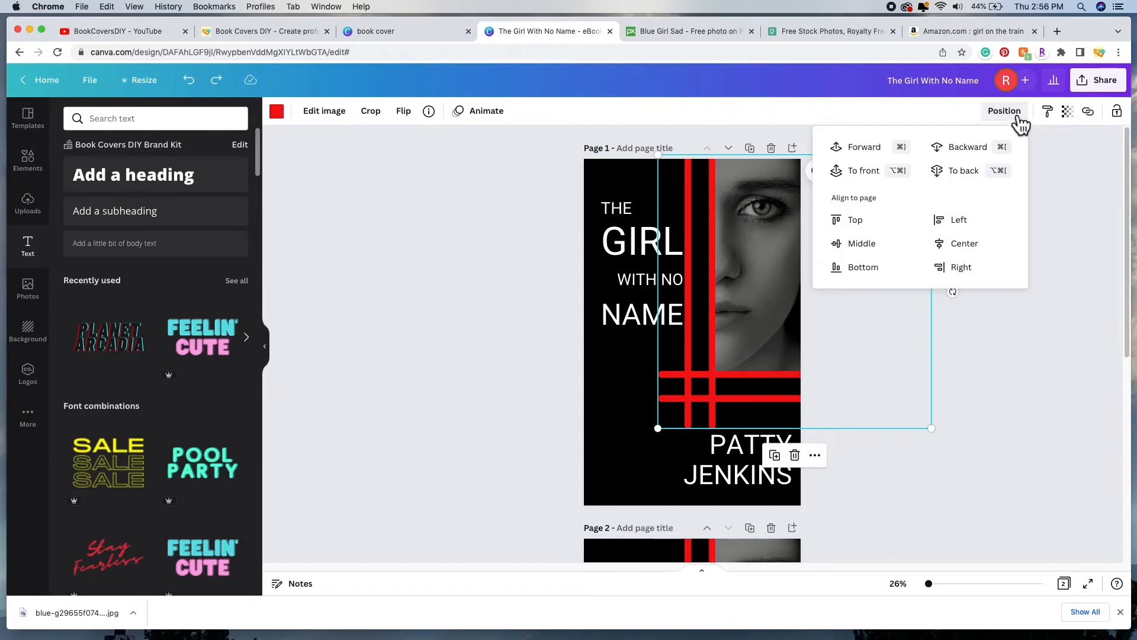
left_click(984, 154)
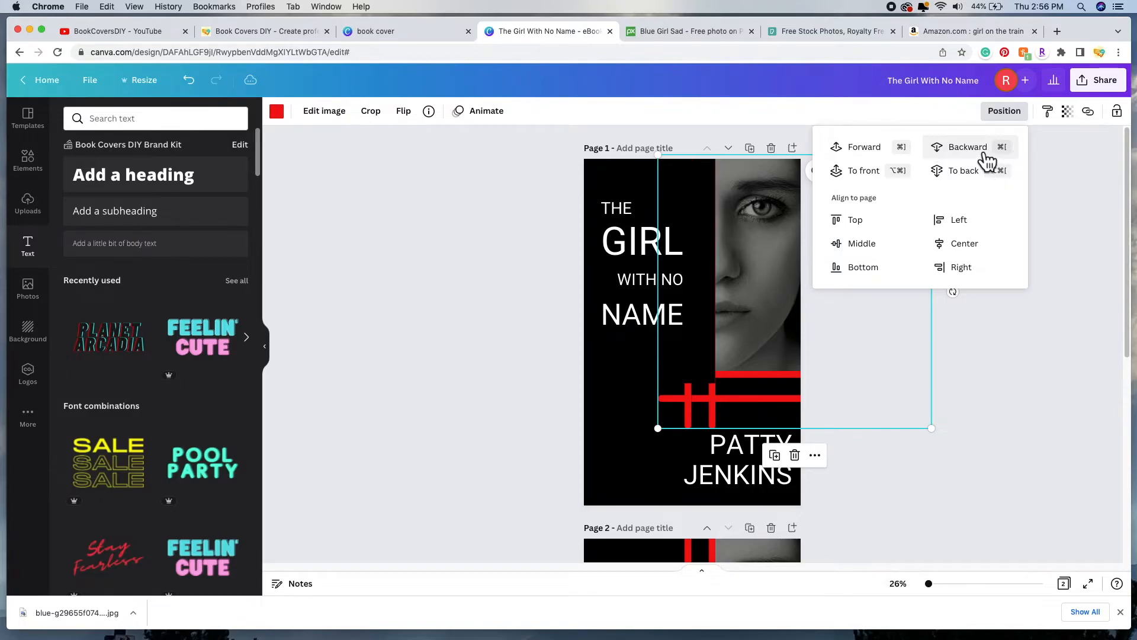
left_click(1034, 364)
left_click(1033, 364)
left_click_drag(758, 273, 778, 273)
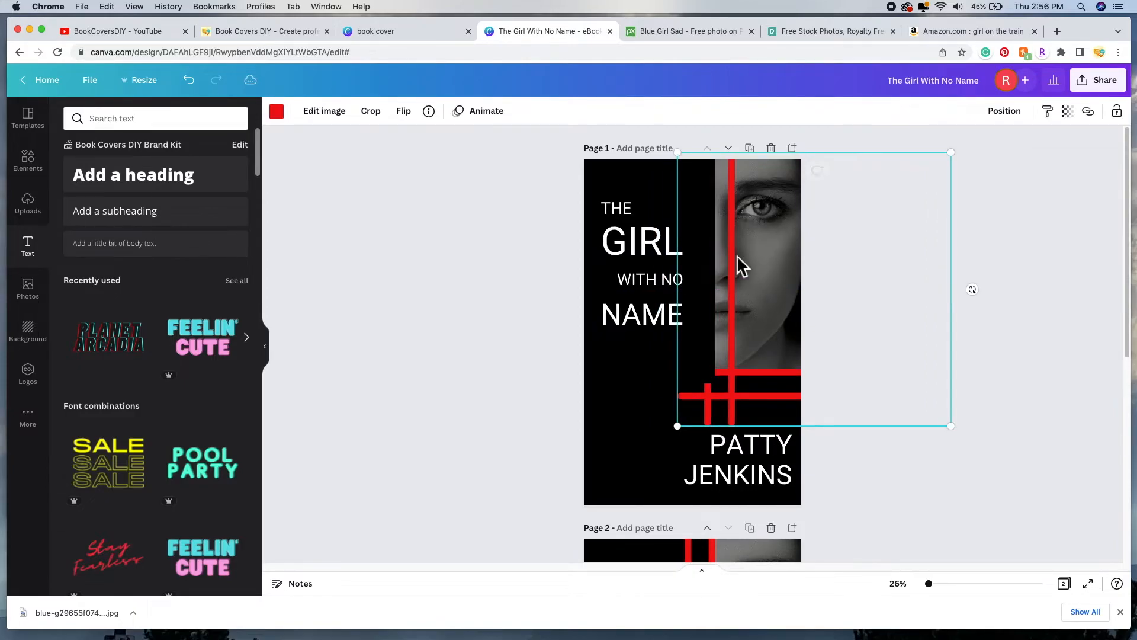
left_click(190, 80)
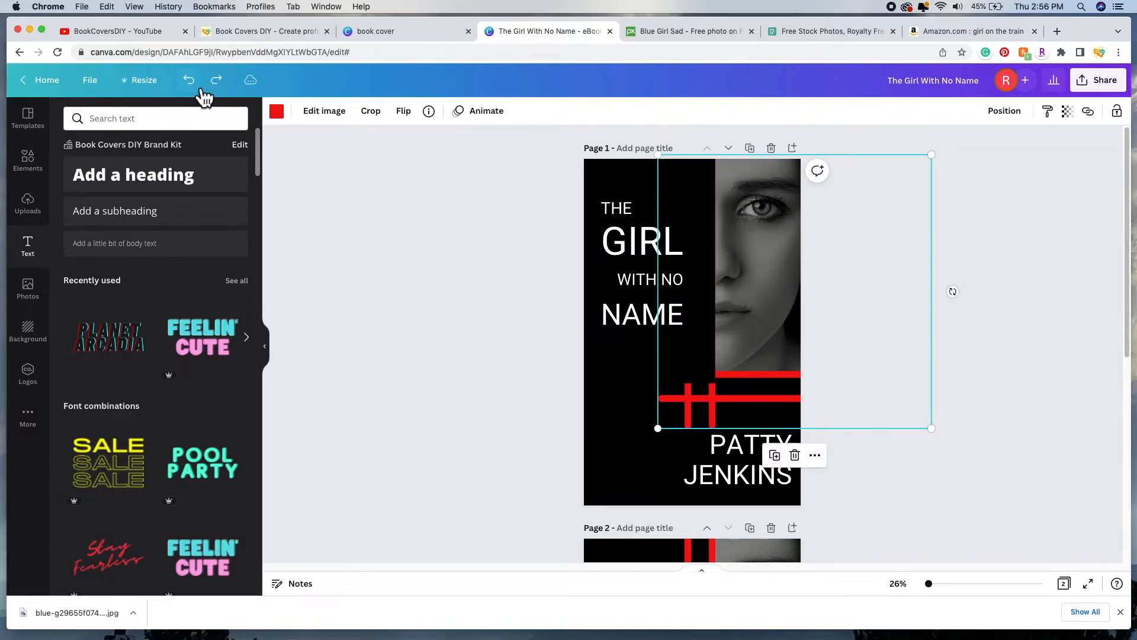
Step: Send the red lines further back, behind the black panel and face photo
left_click(1013, 113)
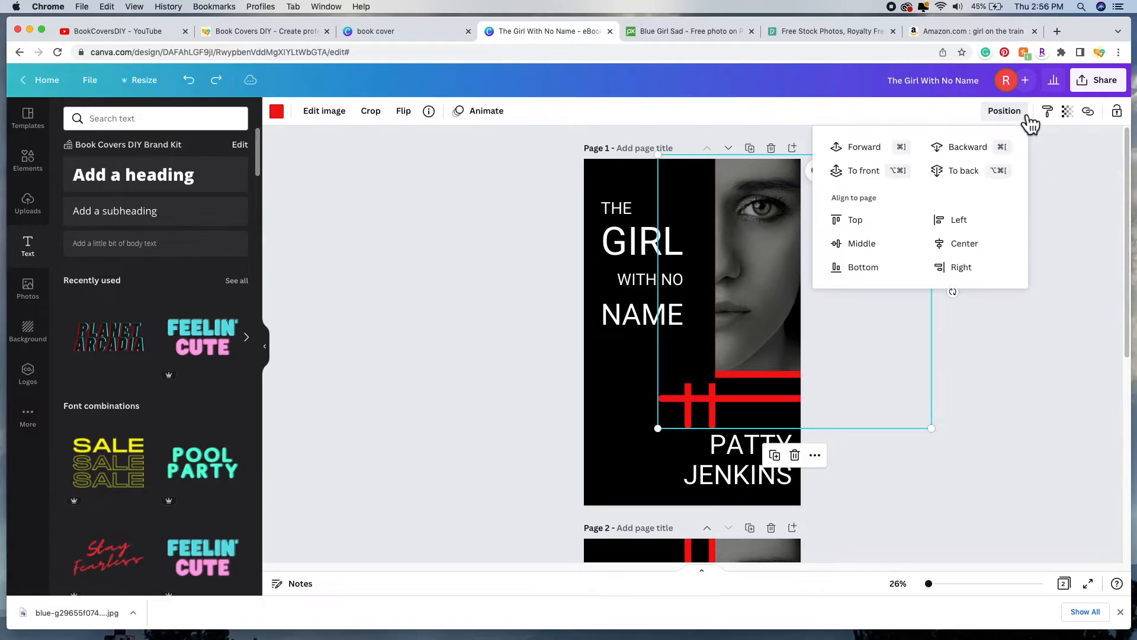
left_click(986, 160)
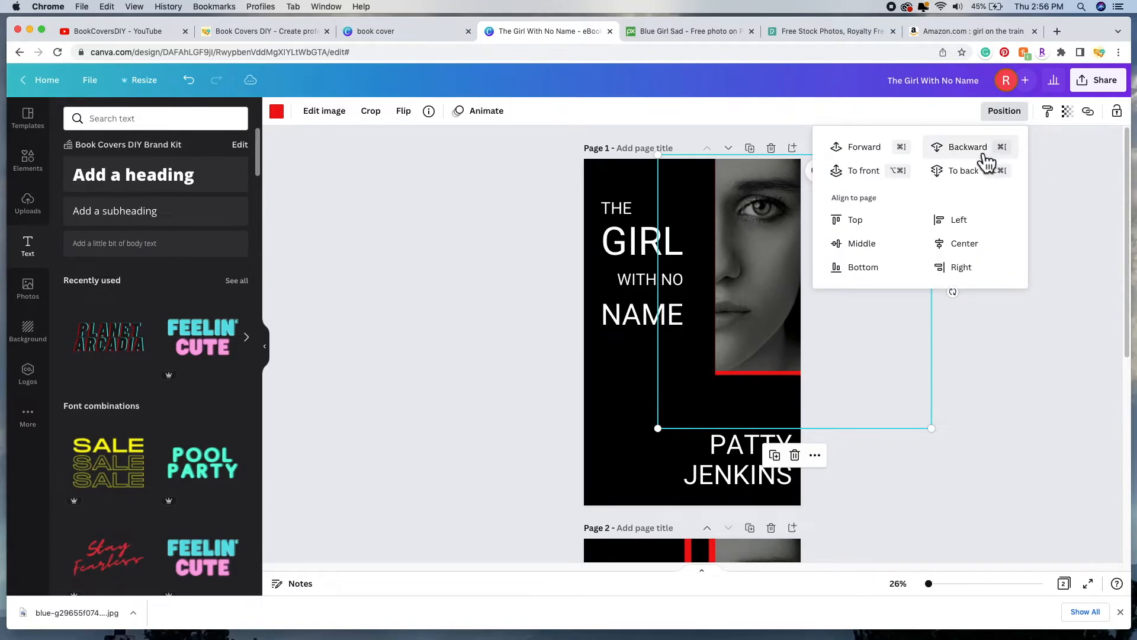
left_click(976, 147)
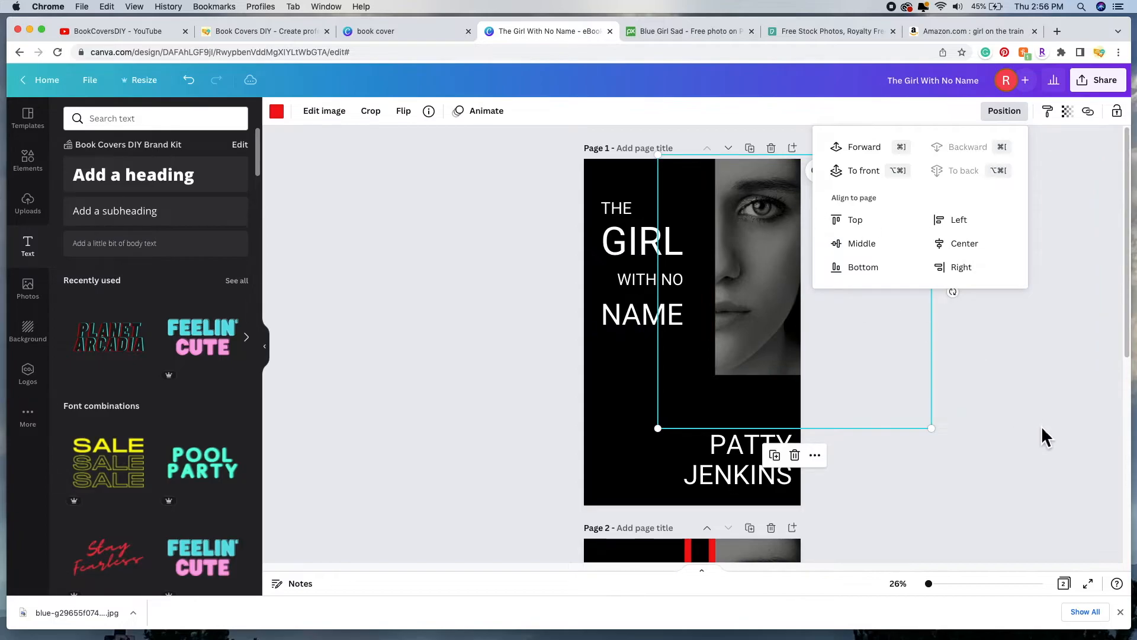
left_click(1087, 448)
left_click(1086, 447)
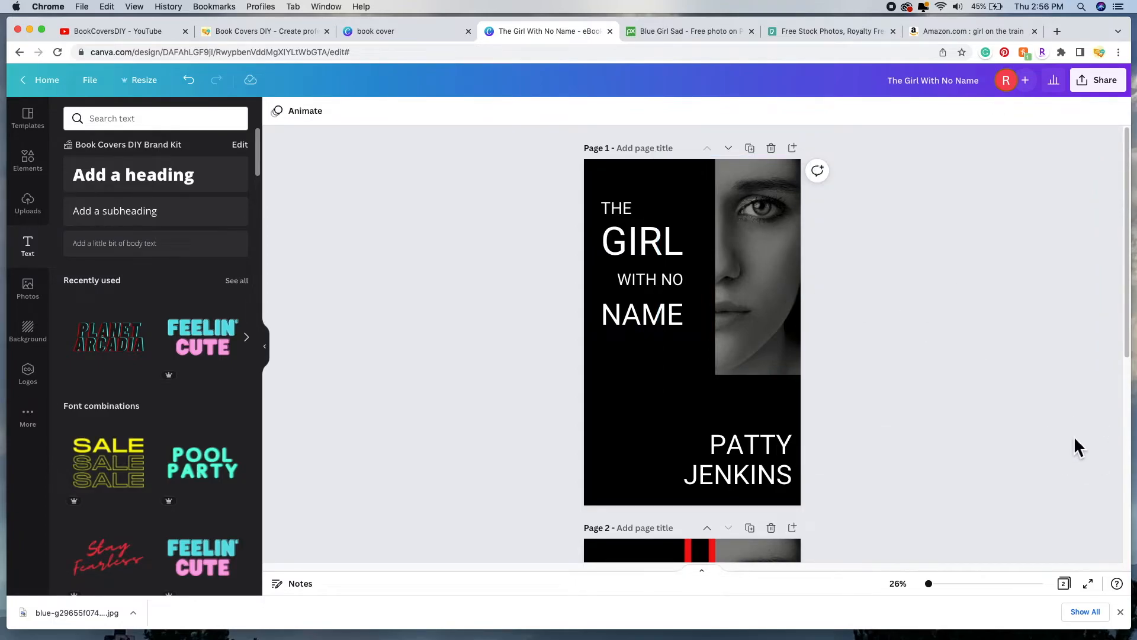
left_click(785, 289)
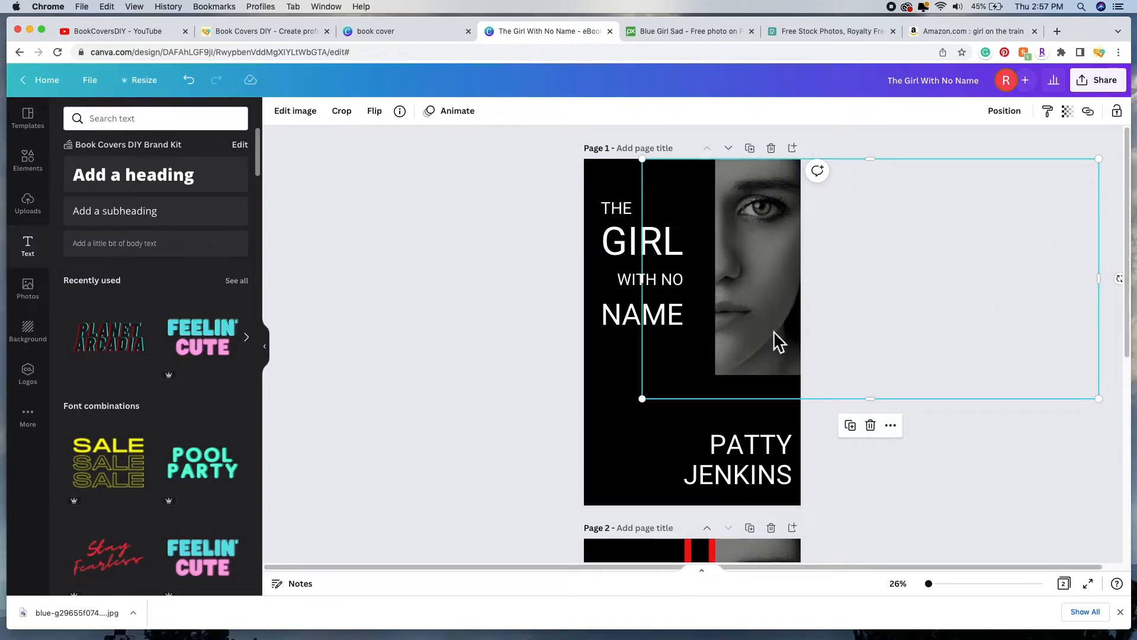
Step: Shrink the face photo slightly and send it one layer backward
left_click_drag(647, 398, 642, 389)
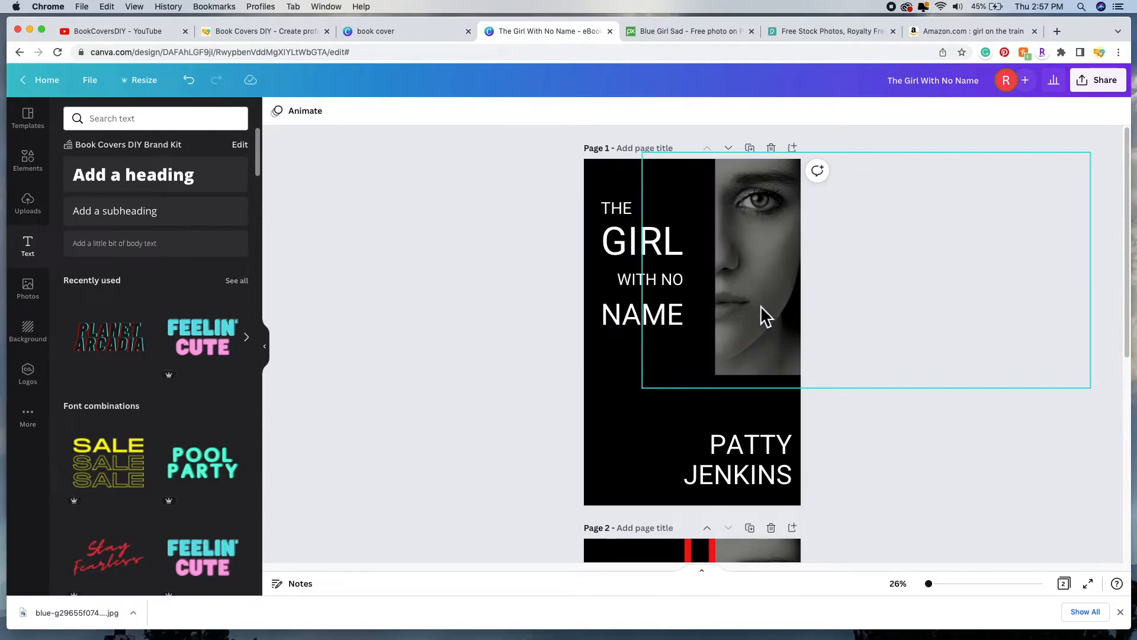
left_click(760, 306)
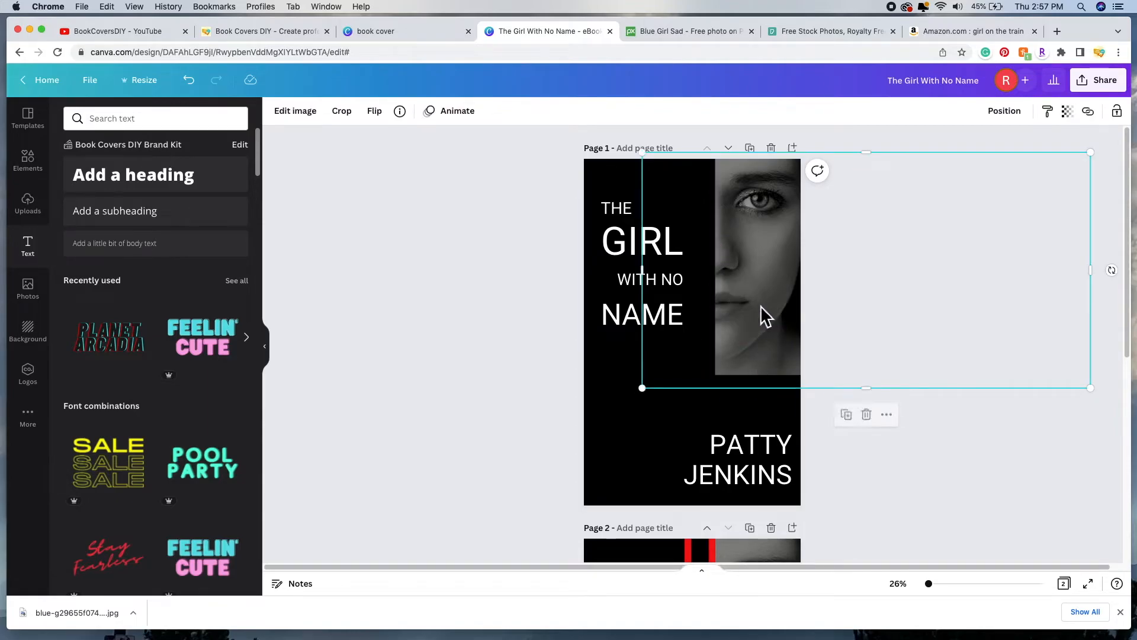
left_click(1010, 122)
left_click(970, 148)
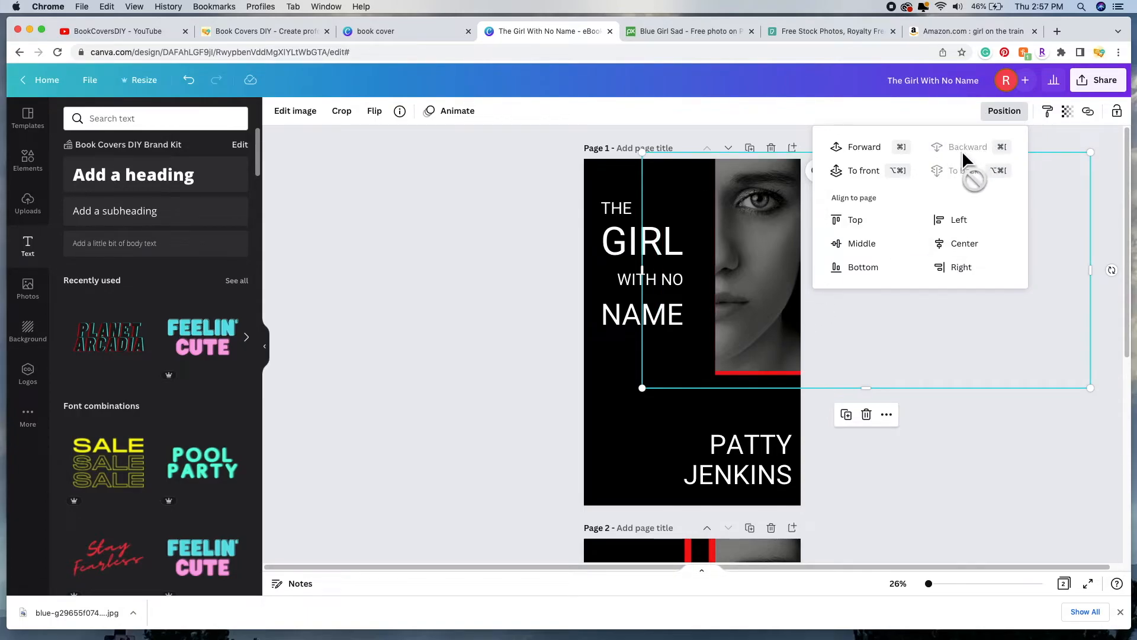
left_click(1000, 471)
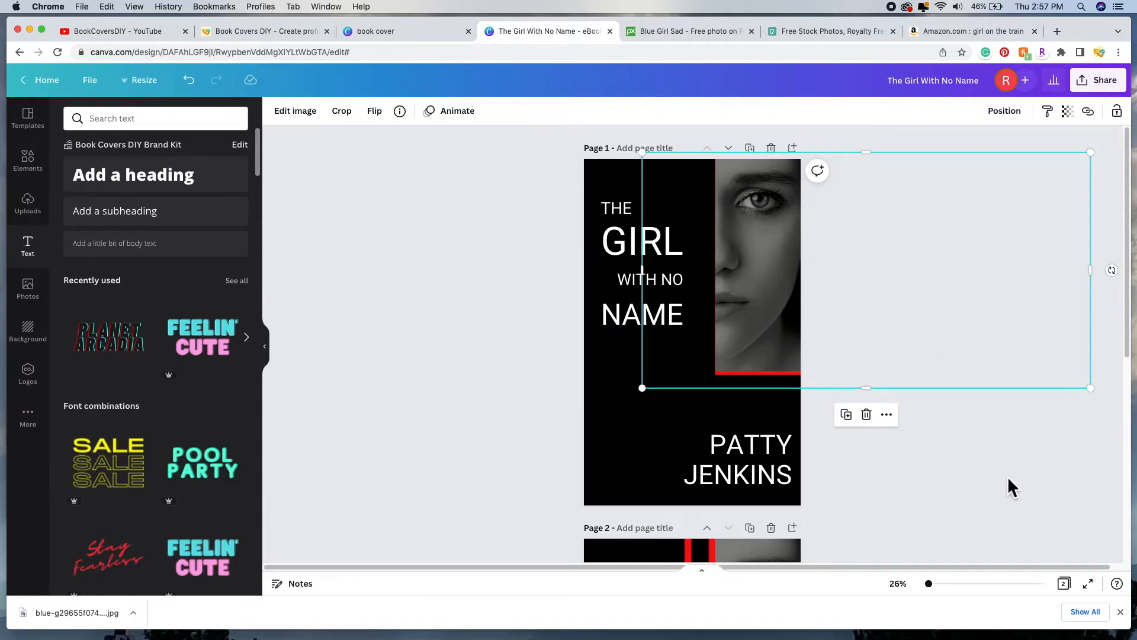
Step: Bring the red lines graphic forward two layers so it shows over the photo
left_click(775, 385)
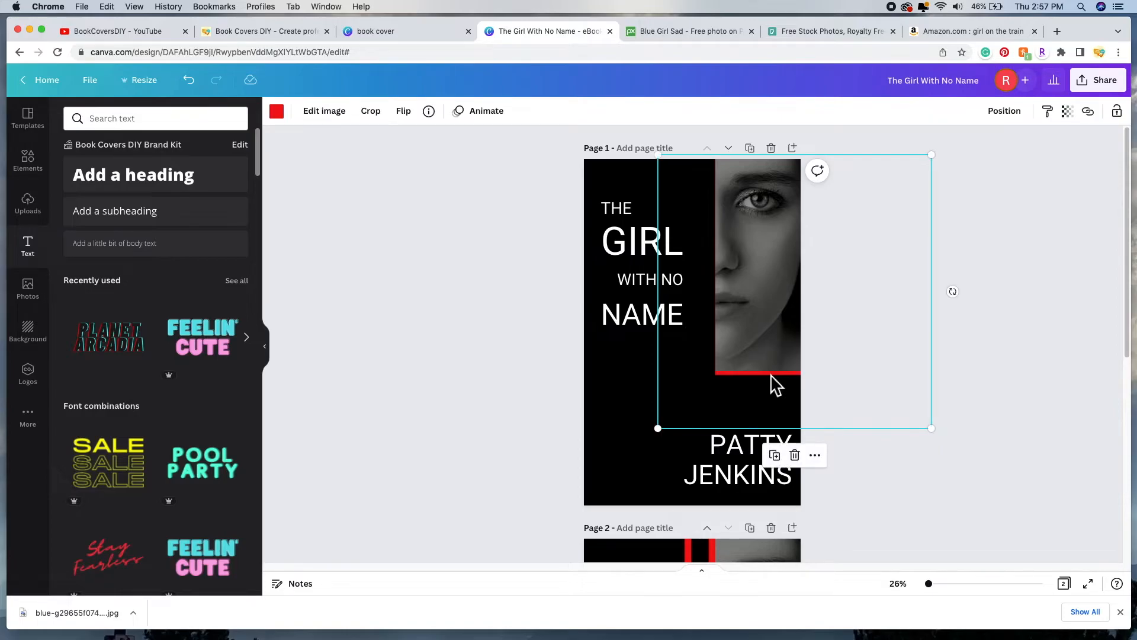
left_click(1019, 117)
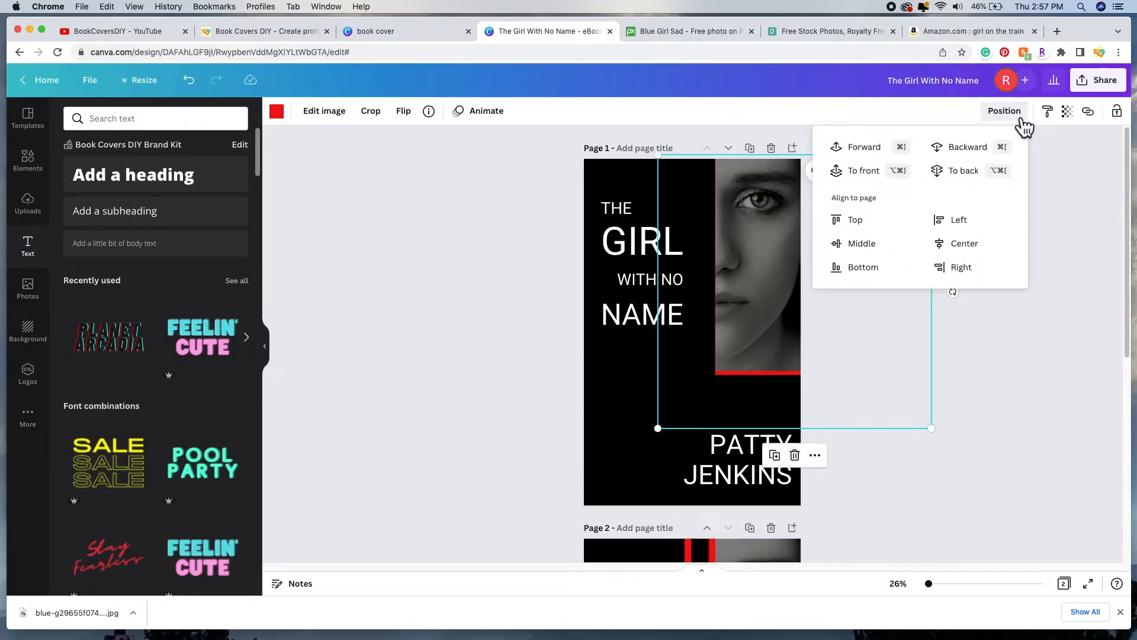
left_click(883, 157)
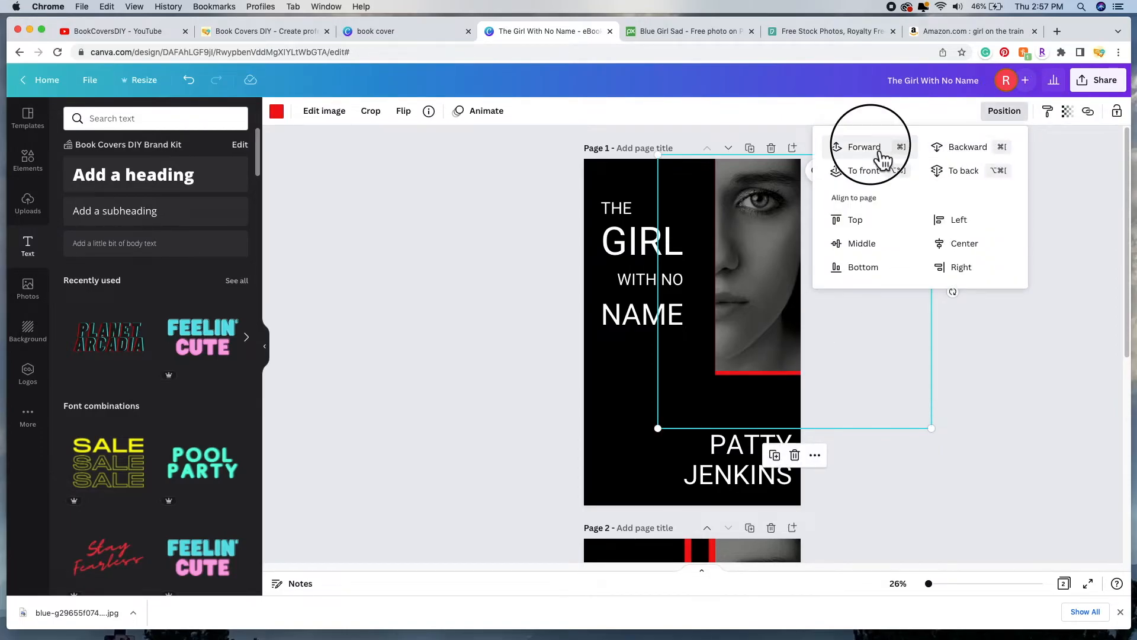
left_click(883, 157)
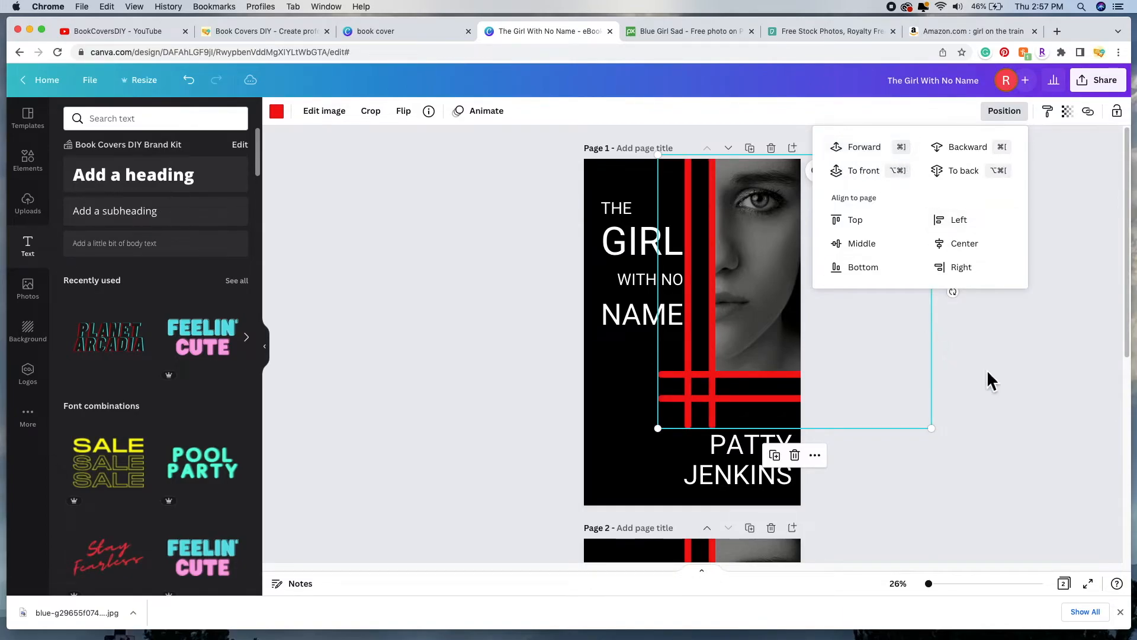
key("Escape")
key("Escape")
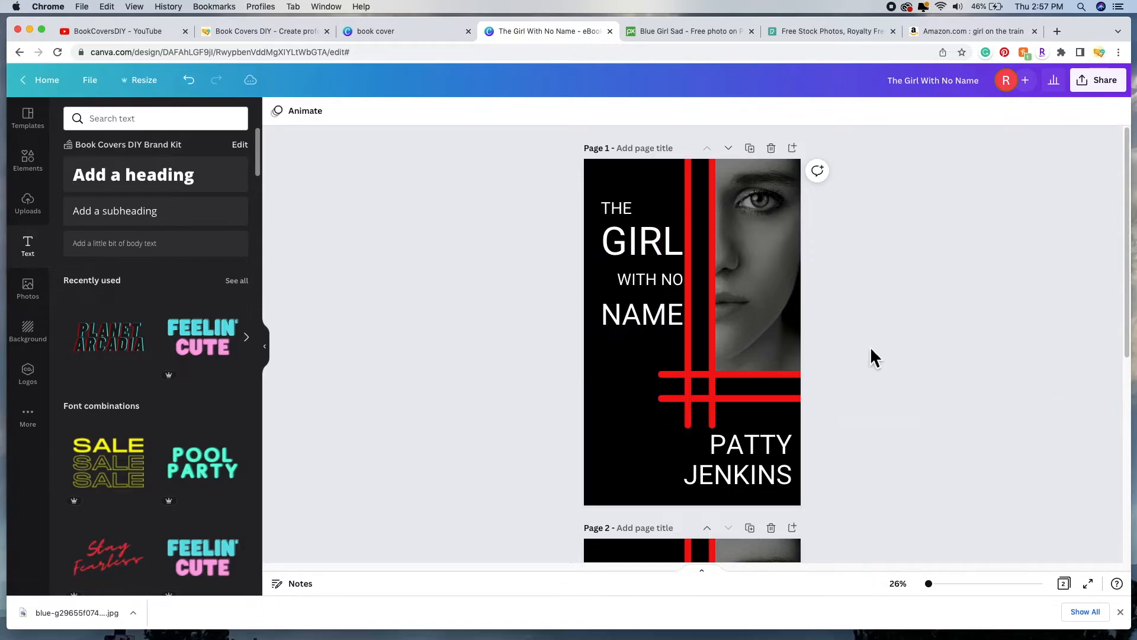
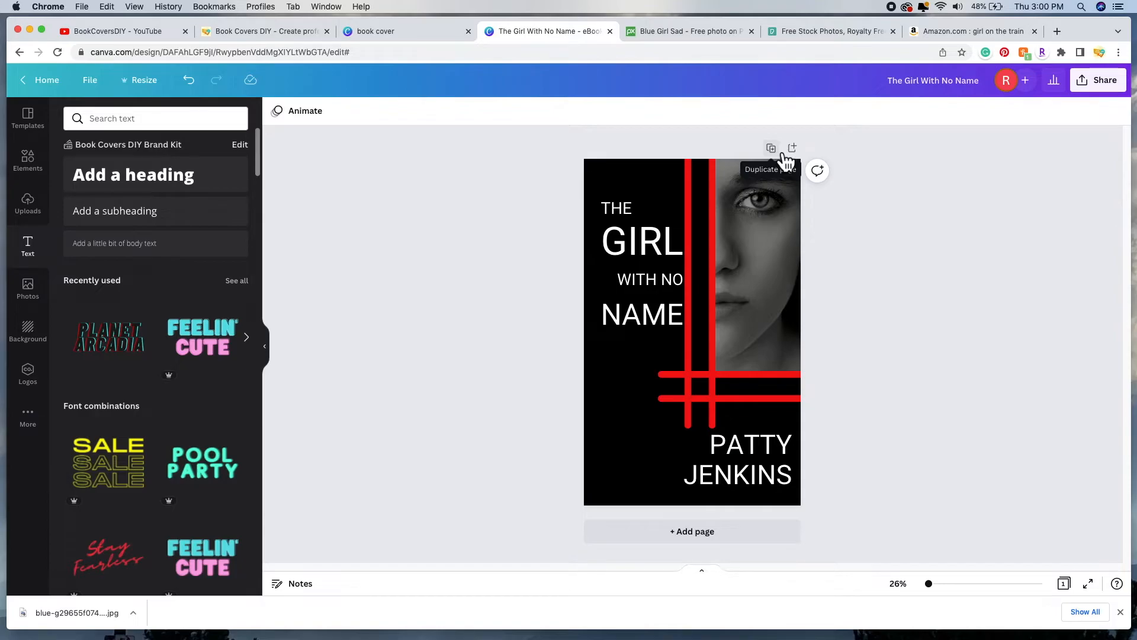
Step: Duplicate the cover as Page 2 and move its four-line title to the lower left
left_click(782, 153)
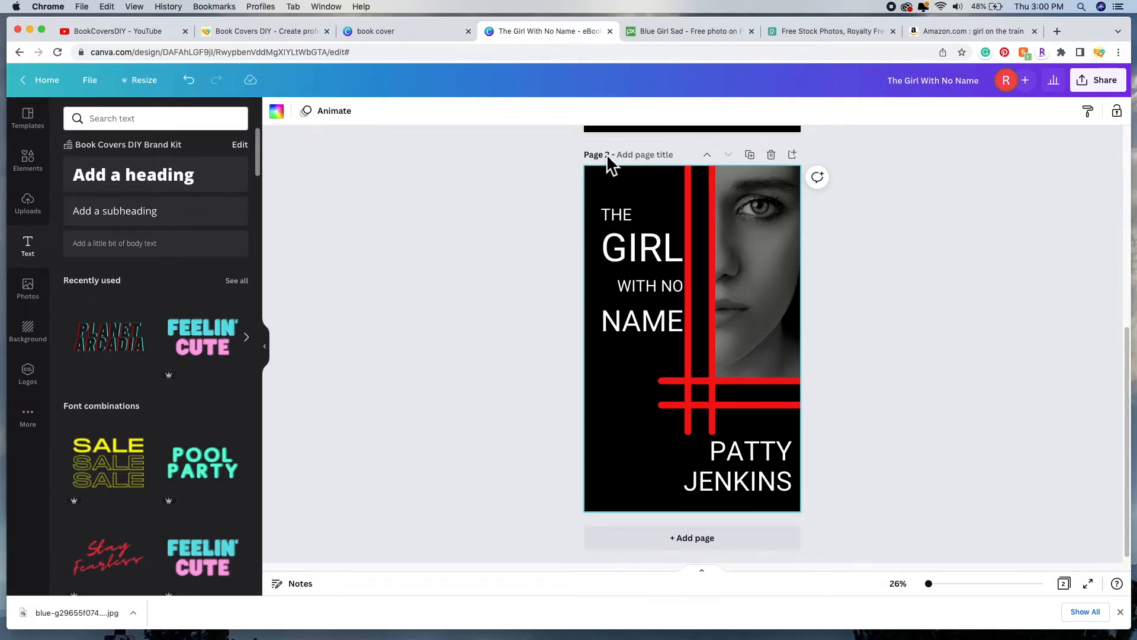
left_click(631, 222)
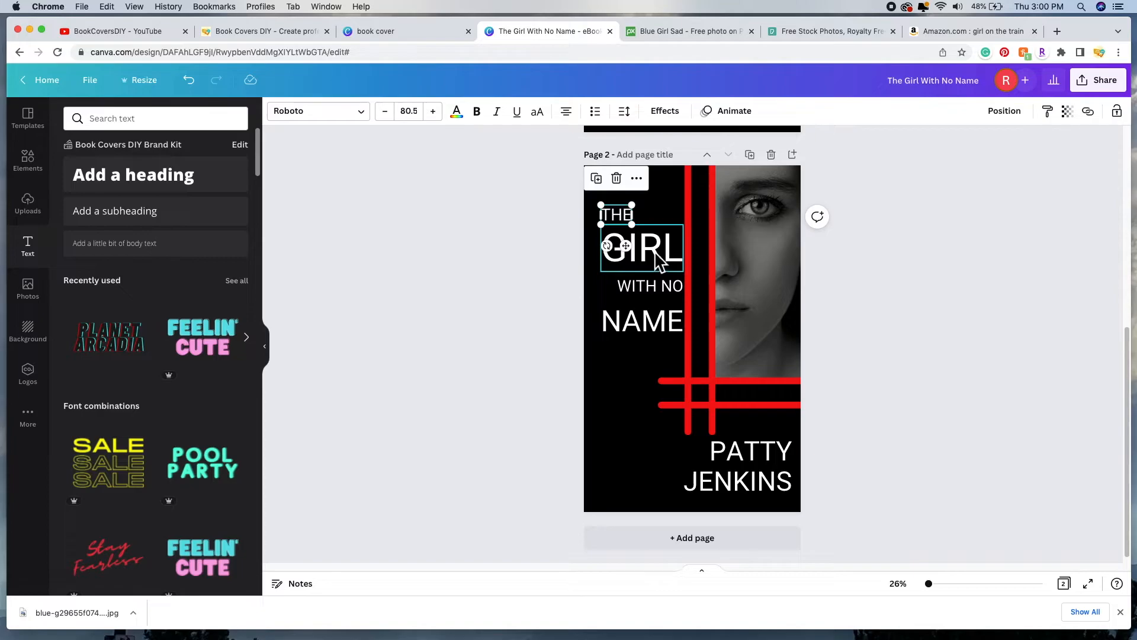
left_click(656, 260, "shift")
left_click(658, 289, "shift")
left_click(658, 325, "shift")
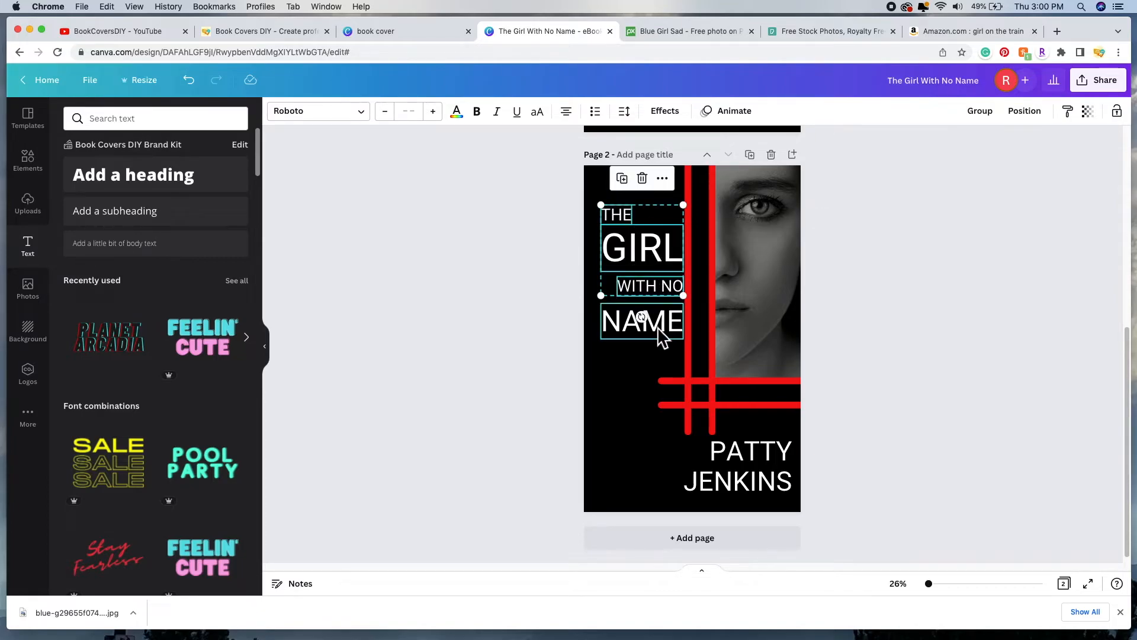
left_click_drag(652, 249, 646, 428)
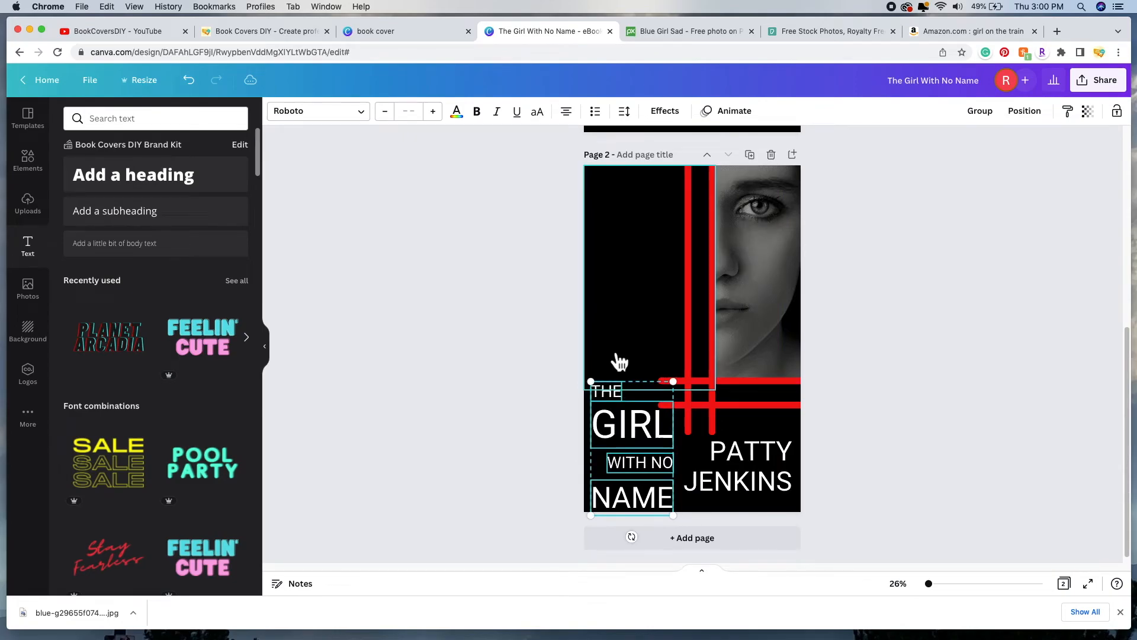
Step: Enlarge the red lines graphic so it stretches across the Page 2 cover
left_click(475, 294)
left_click(698, 350)
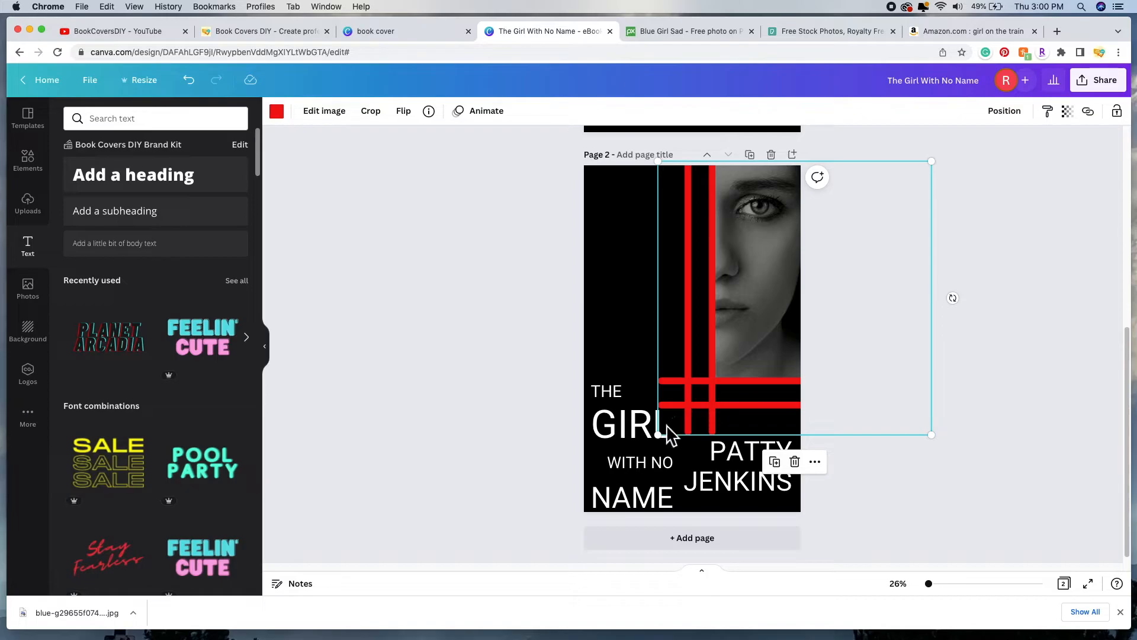
left_click_drag(667, 440, 566, 474)
left_click(449, 250)
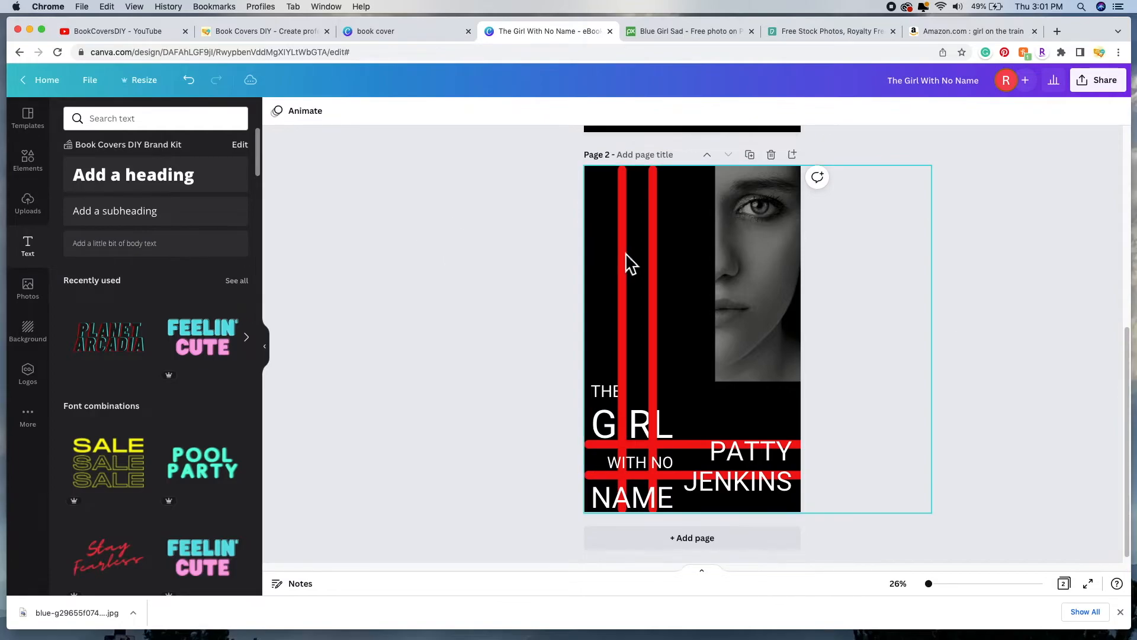
Step: Send the Page 2 red lines graphic back two layers
left_click(669, 255)
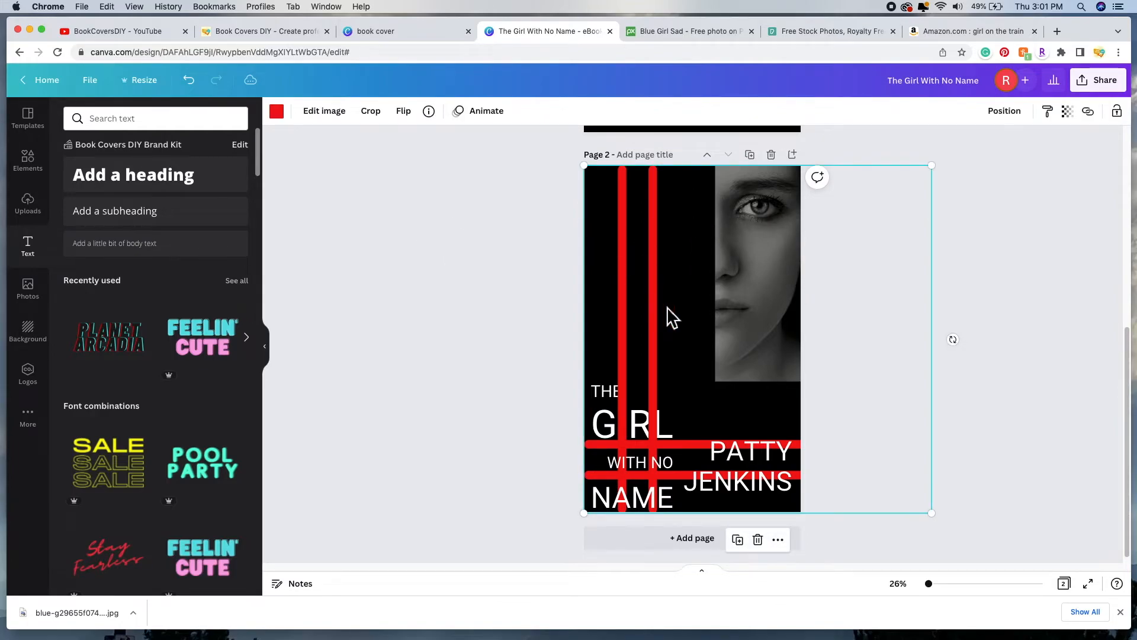
left_click(1011, 113)
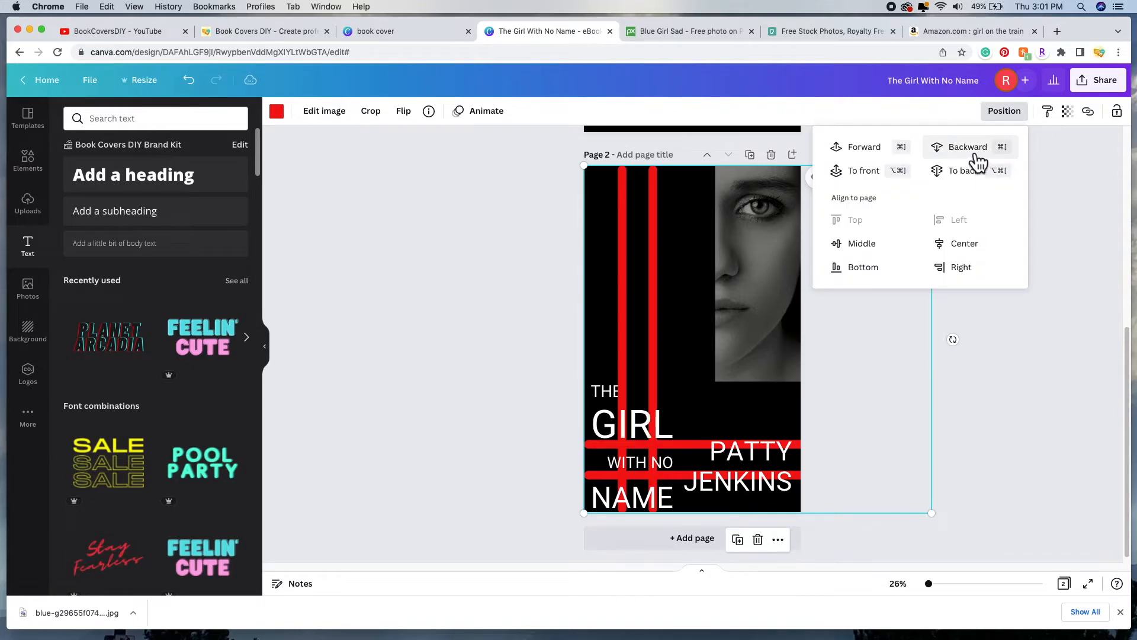
left_click(978, 159)
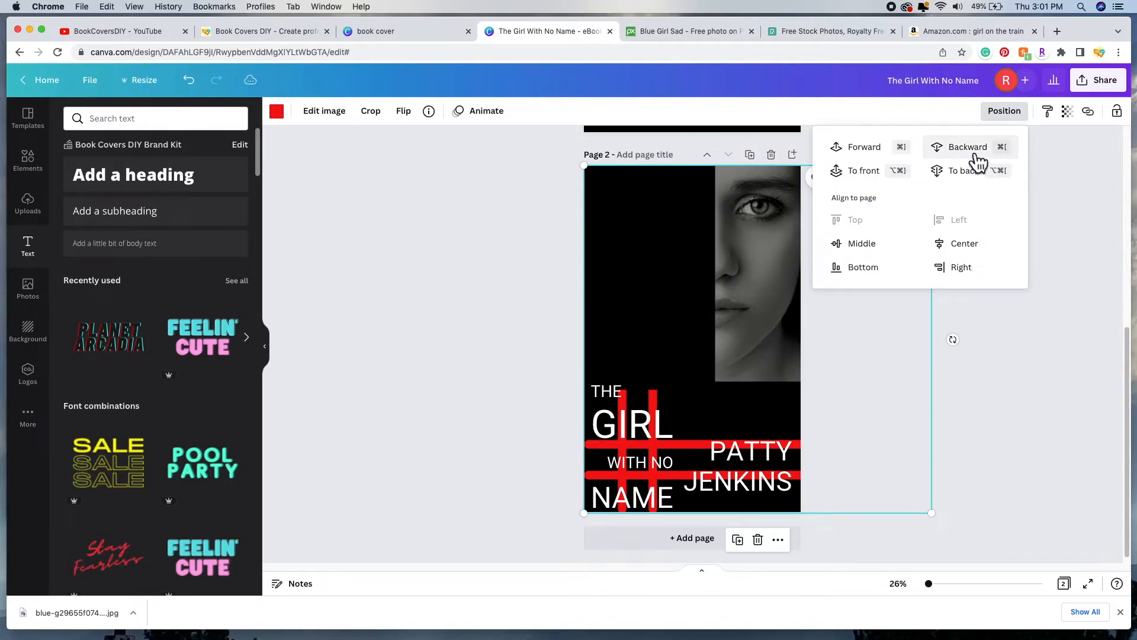
left_click(978, 160)
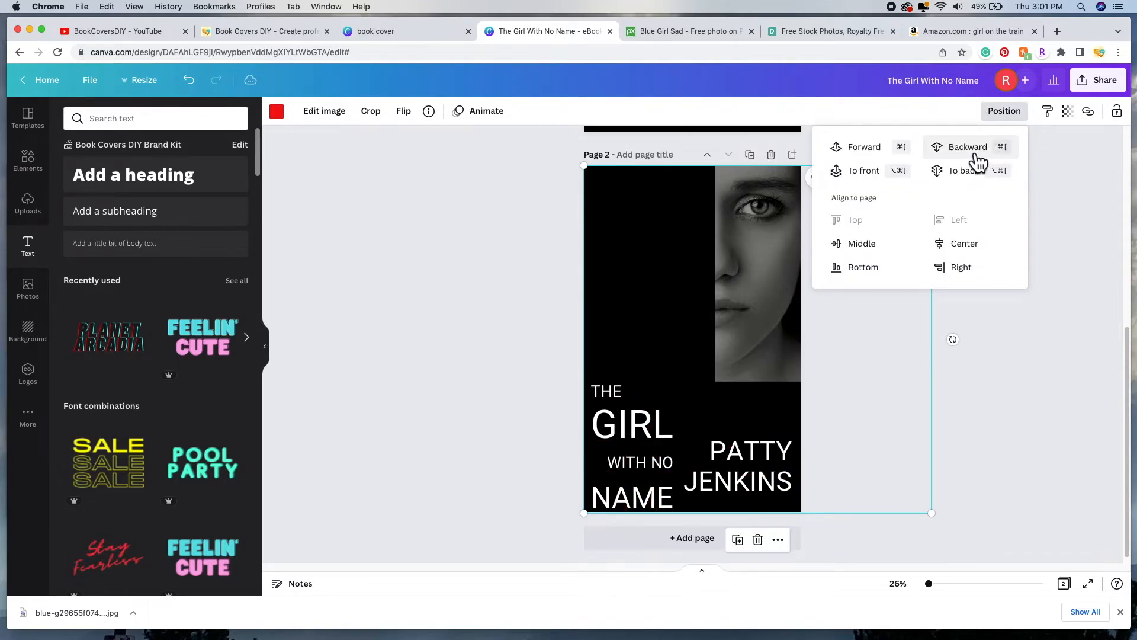
left_click(1052, 364)
left_click(865, 330)
Step: Slide the black panel left and send the girl's photo one layer backward
left_click_drag(646, 306, 604, 294)
left_click(758, 275)
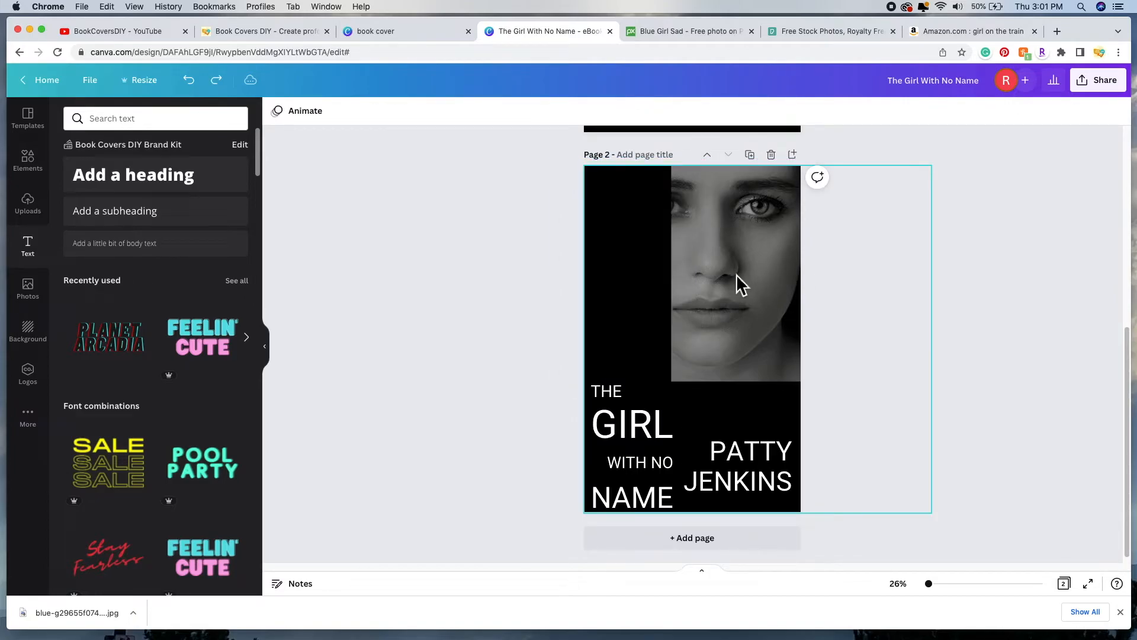
left_click(761, 291)
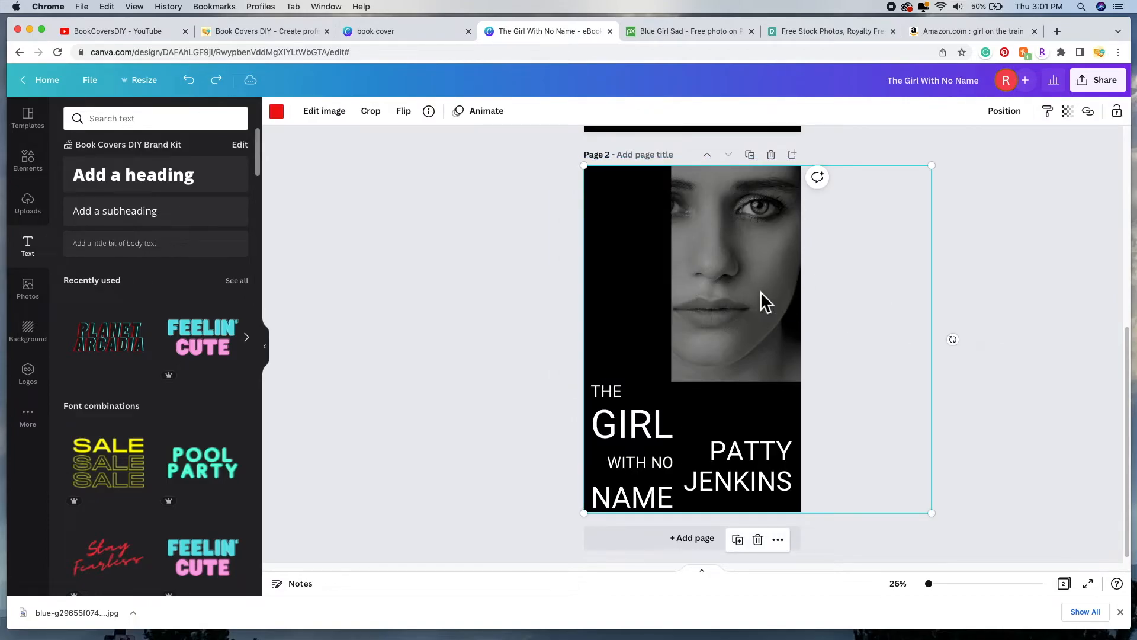
left_click(1005, 111)
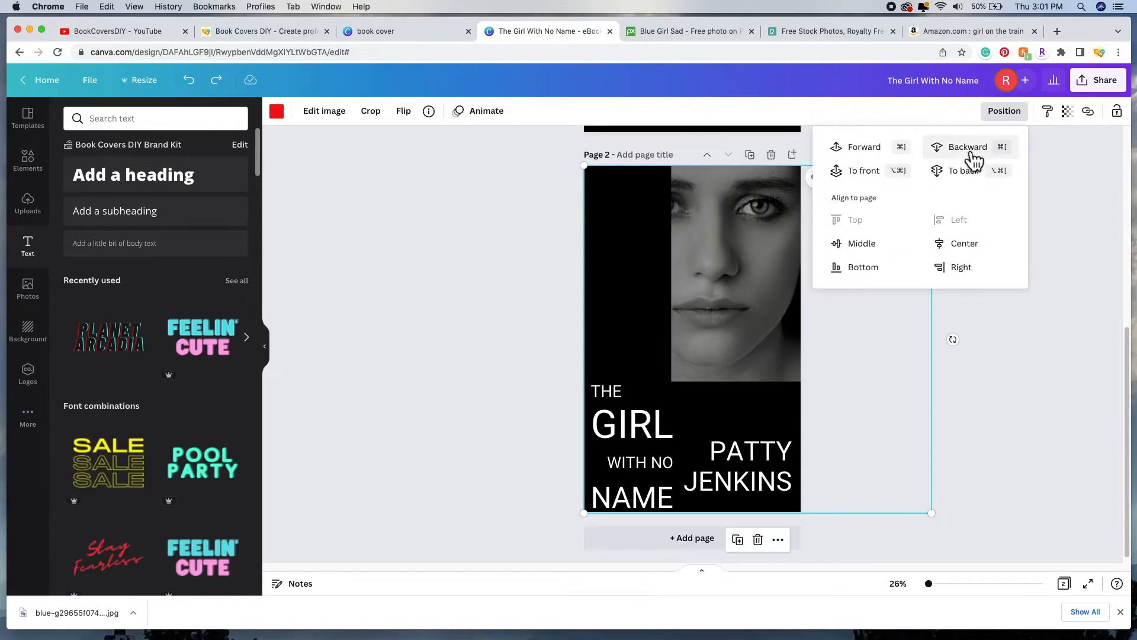
left_click(972, 153)
left_click(1055, 297)
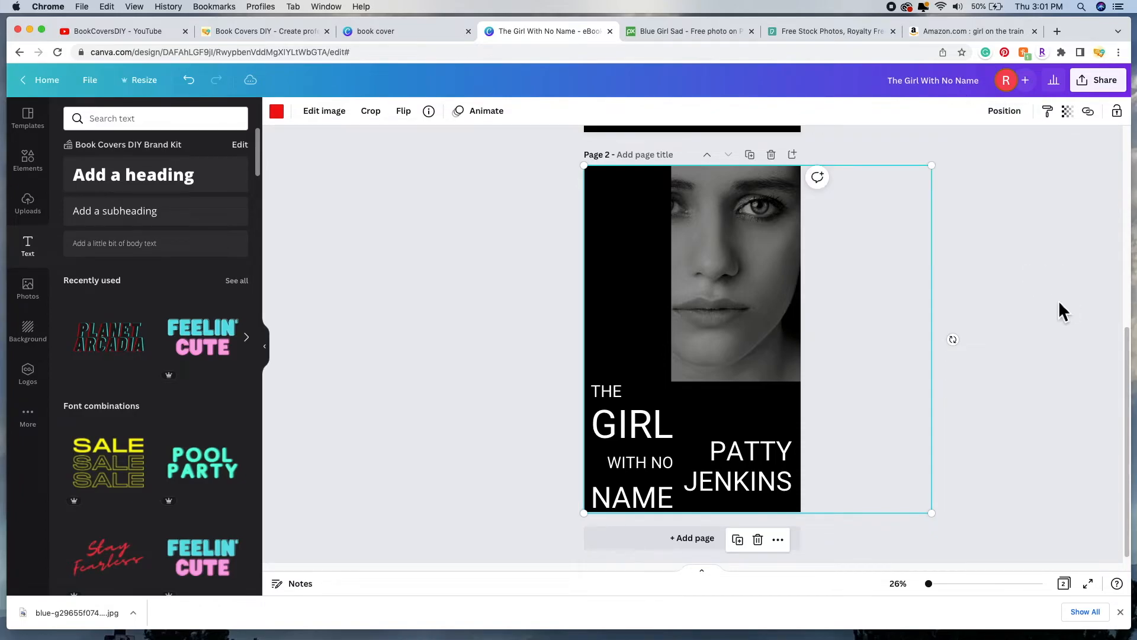
left_click(1061, 301)
left_click(794, 280)
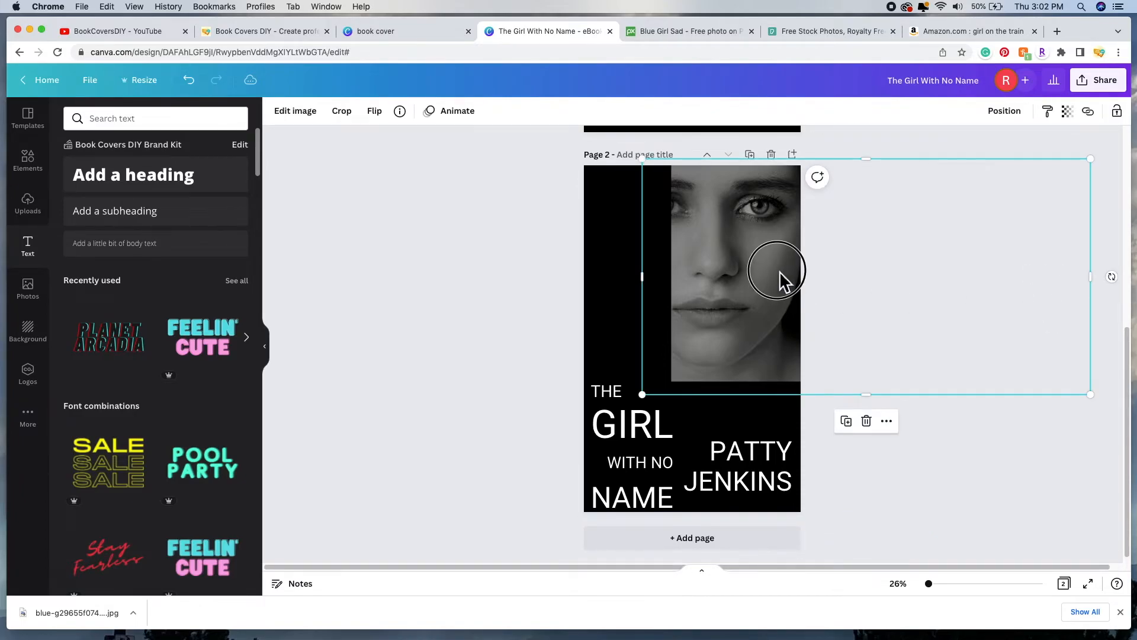
Step: Shift the photo to the left page edge, with the black panel moved right
left_click_drag(766, 277, 747, 277)
left_click_drag(648, 267, 779, 264)
left_click_drag(628, 264, 612, 264)
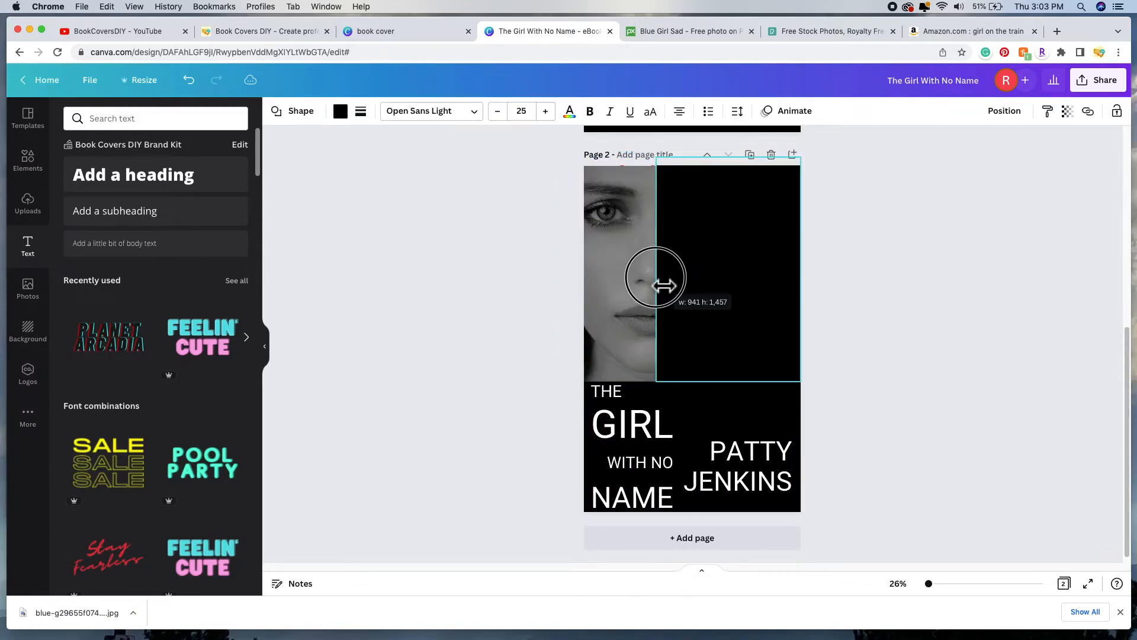
left_click_drag(665, 284, 662, 287)
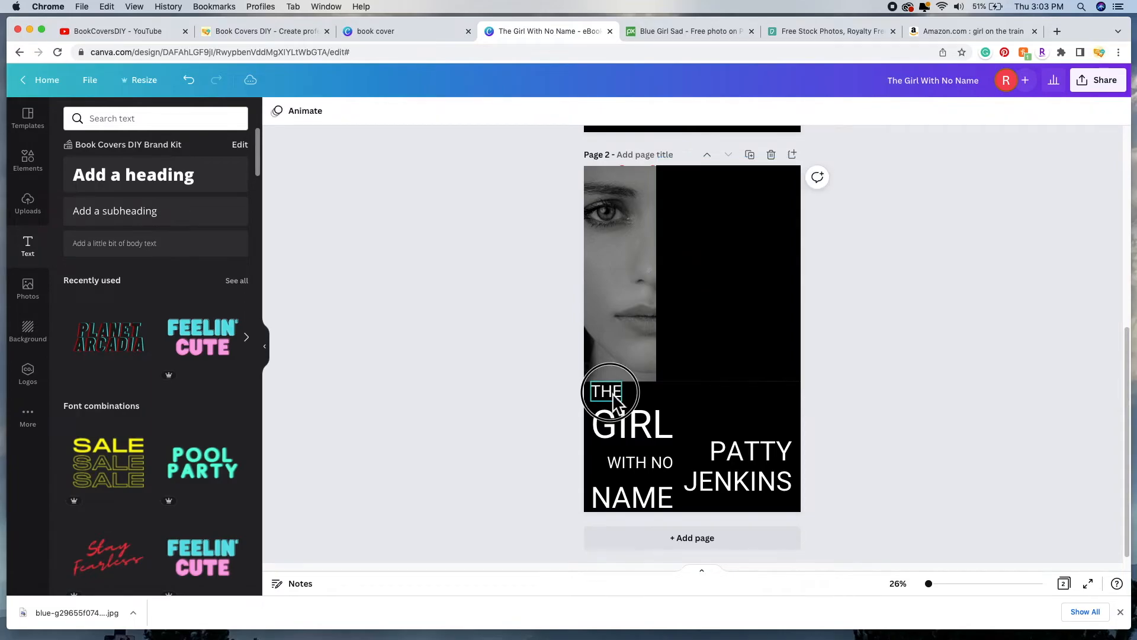
Step: Move the four-line title into the upper-right black area and enlarge it
left_click(604, 391)
left_click(647, 437, "shift")
left_click(656, 471, "shift")
left_click(653, 502, "shift")
left_click_drag(655, 442, 754, 274)
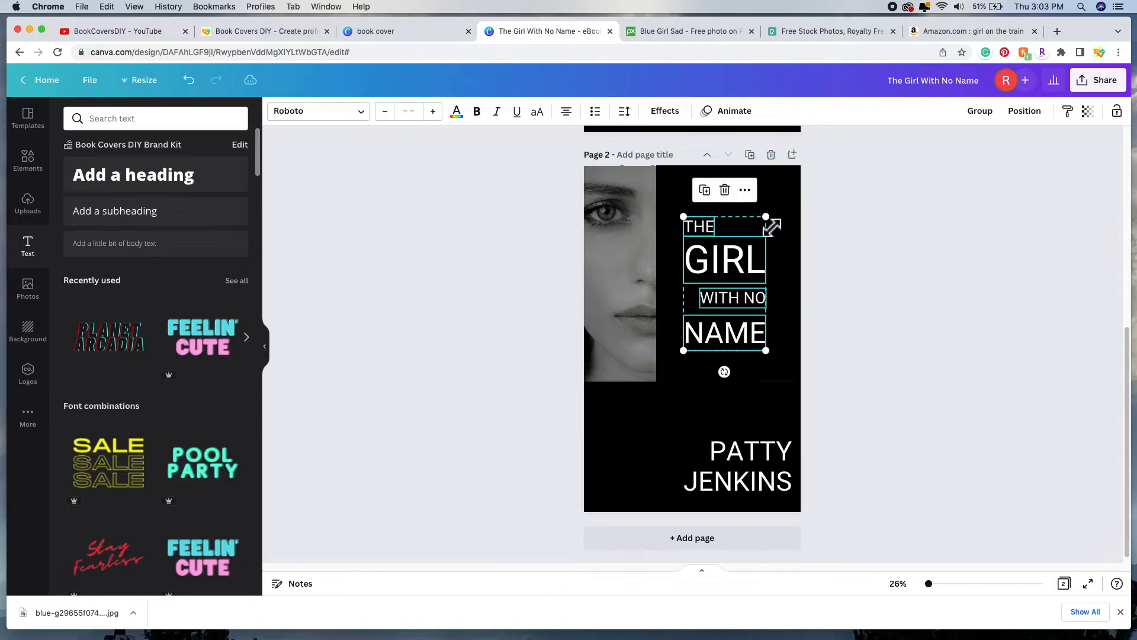
left_click_drag(768, 217, 798, 180)
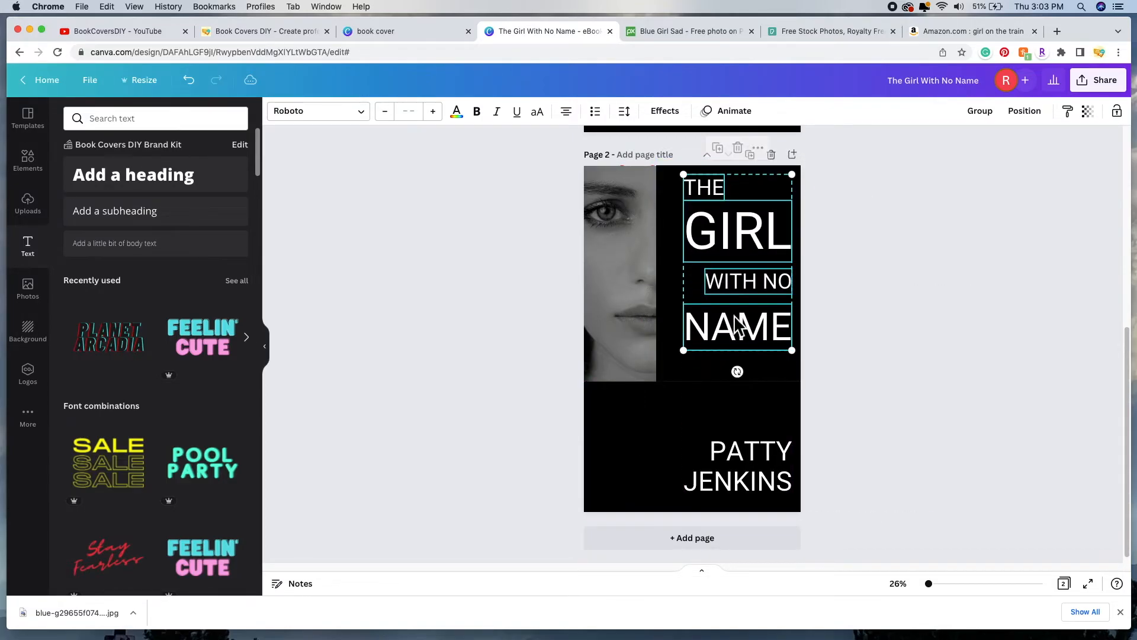
left_click_drag(675, 357, 668, 374)
left_click_drag(751, 275, 750, 276)
left_click(955, 322)
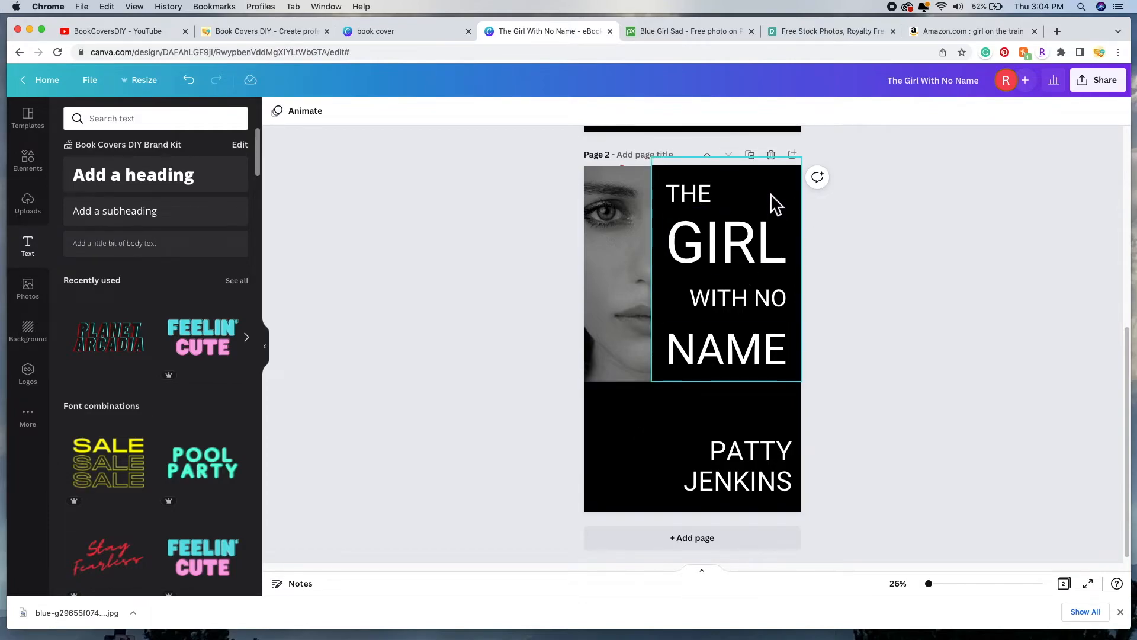
Step: Try sending the girl's photo further back on Page 2
left_click(628, 294)
left_click(1021, 122)
left_click(971, 151)
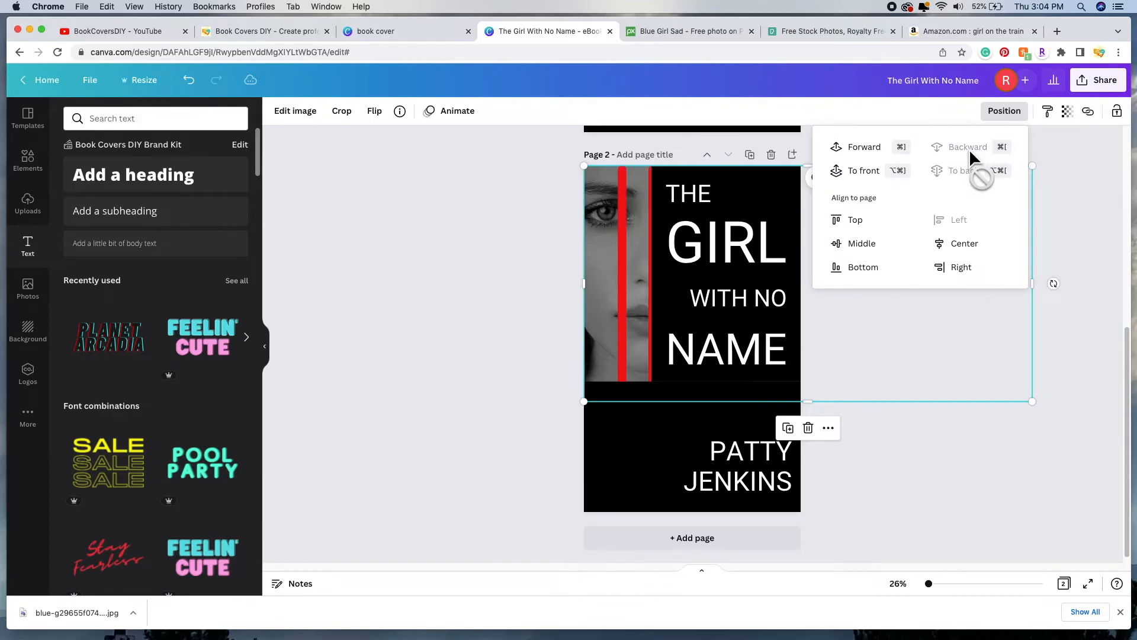
left_click(1092, 200)
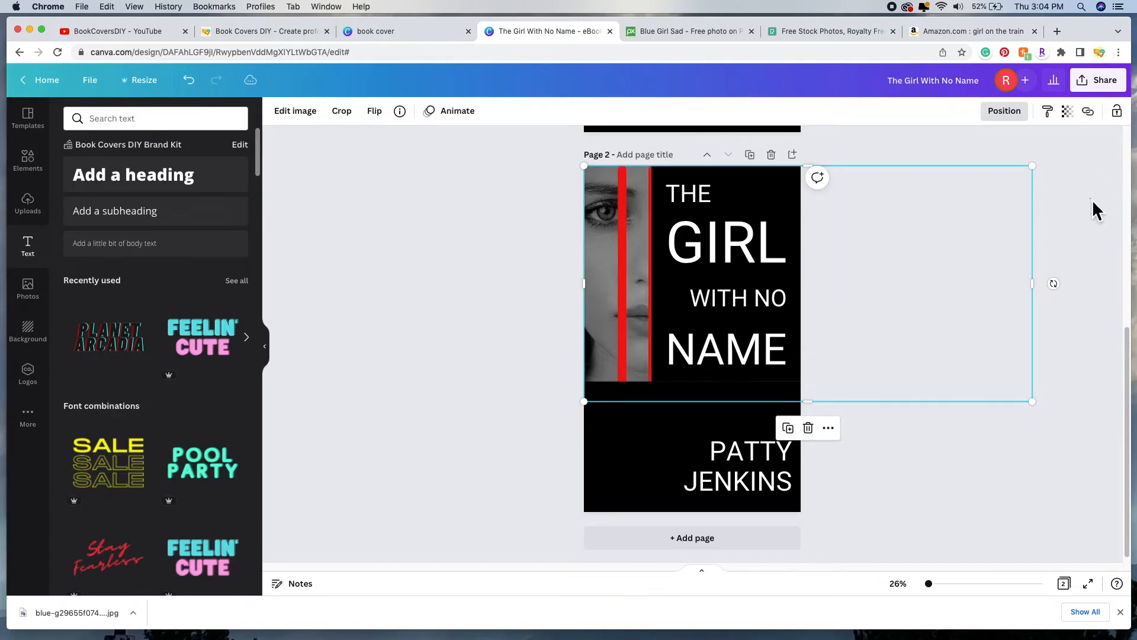
left_click(951, 283)
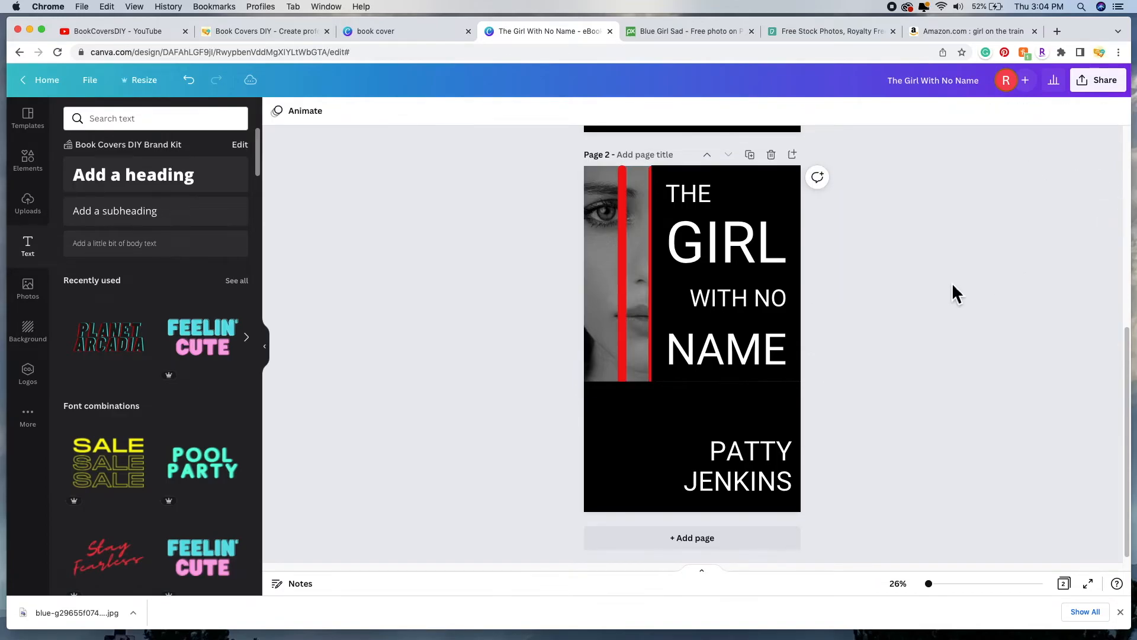
Step: Bring the red lines forward two layers so they show across the photo
left_click(624, 287)
left_click(1015, 123)
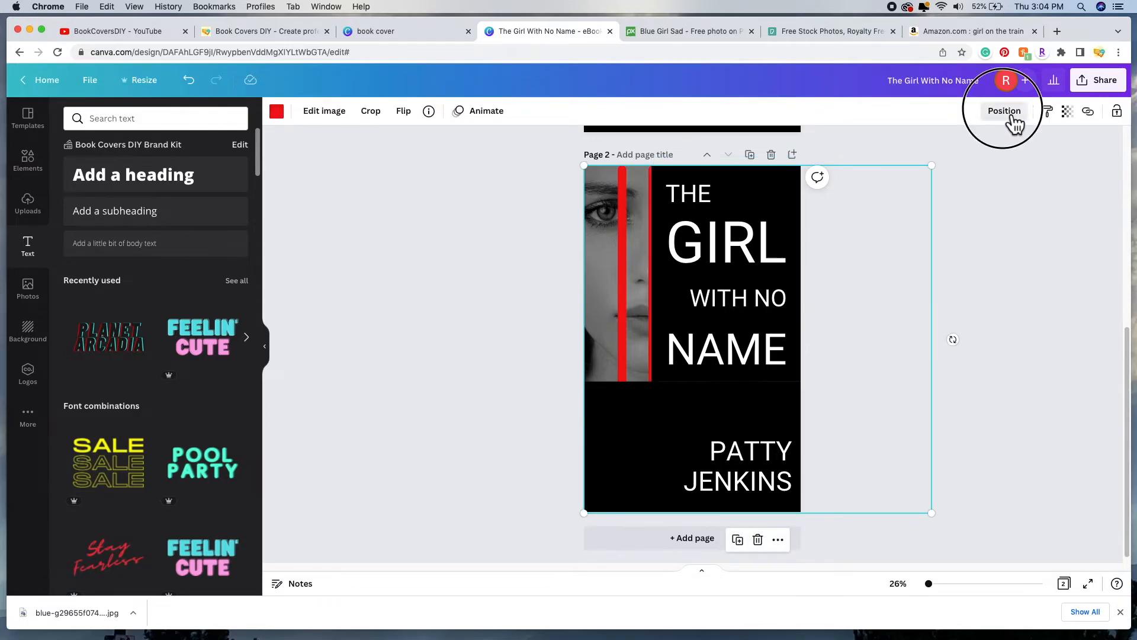
left_click(874, 151)
left_click(875, 151)
Step: Nudge the author name slightly to the left
left_click(767, 447)
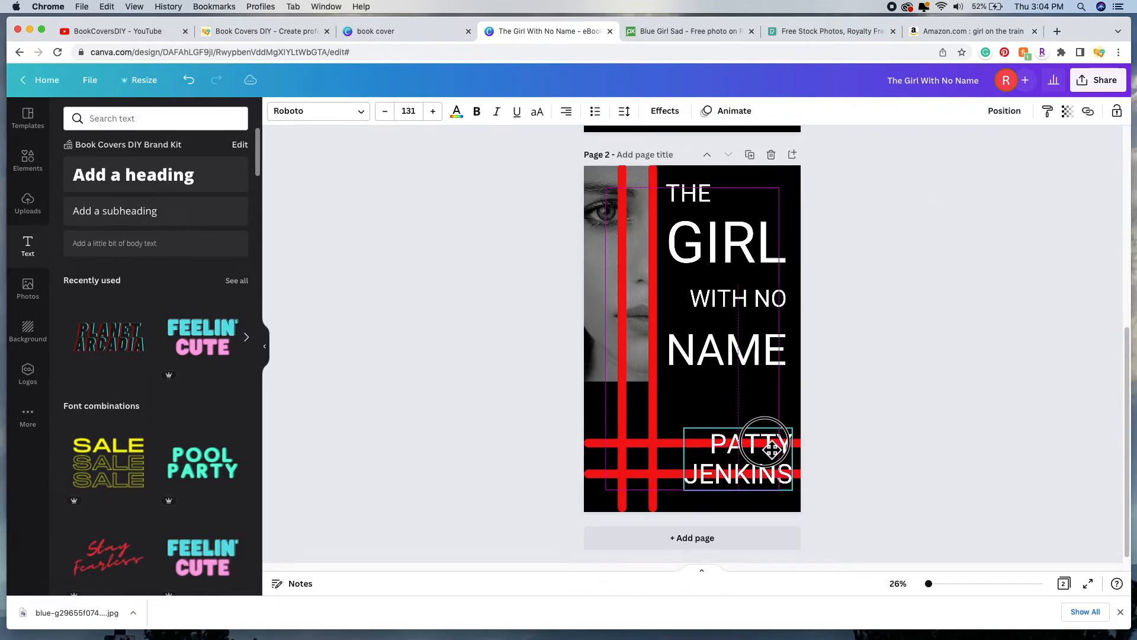
left_click_drag(771, 449, 767, 450)
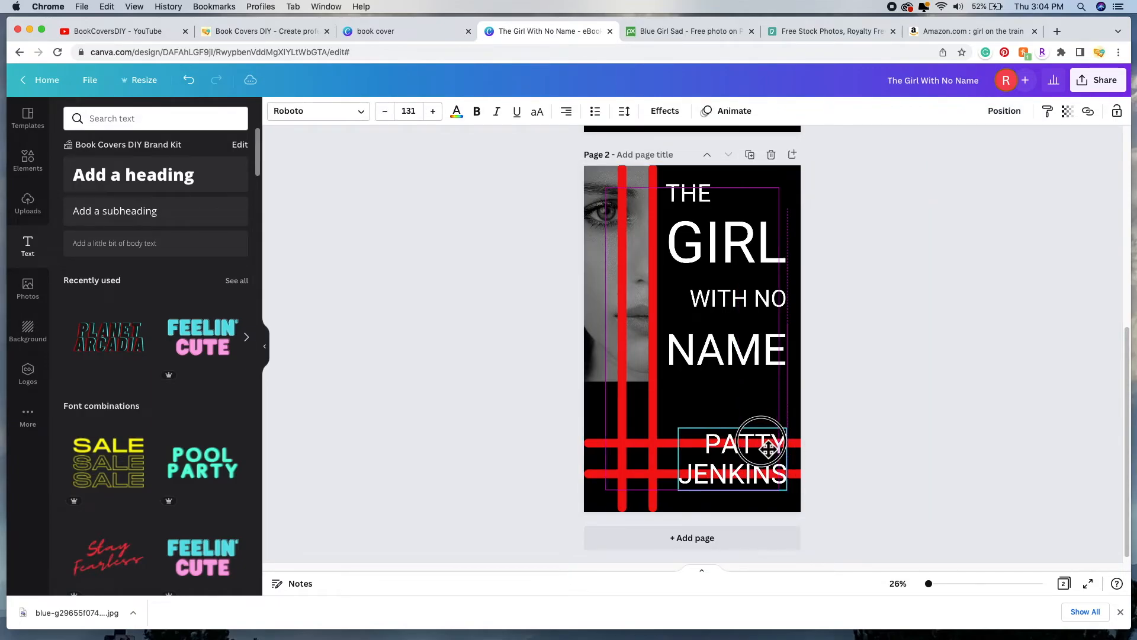
left_click(1066, 370)
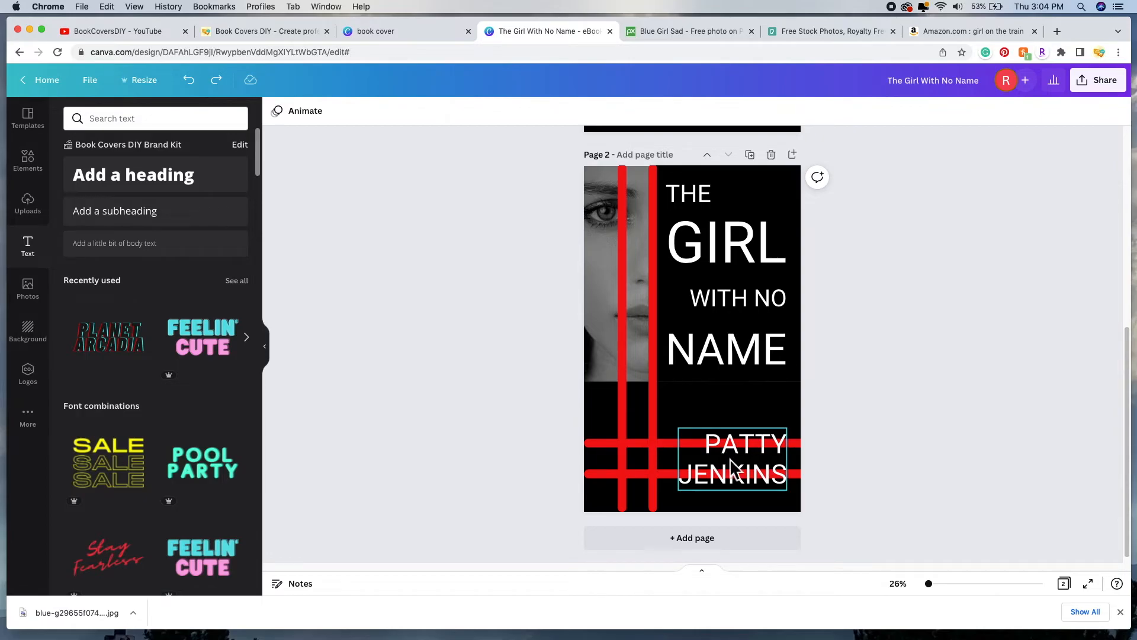
Step: Color the title words GIRL and NAME with the document's red, leaving THE and WITH NO white
scroll(746, 251, "up", 1)
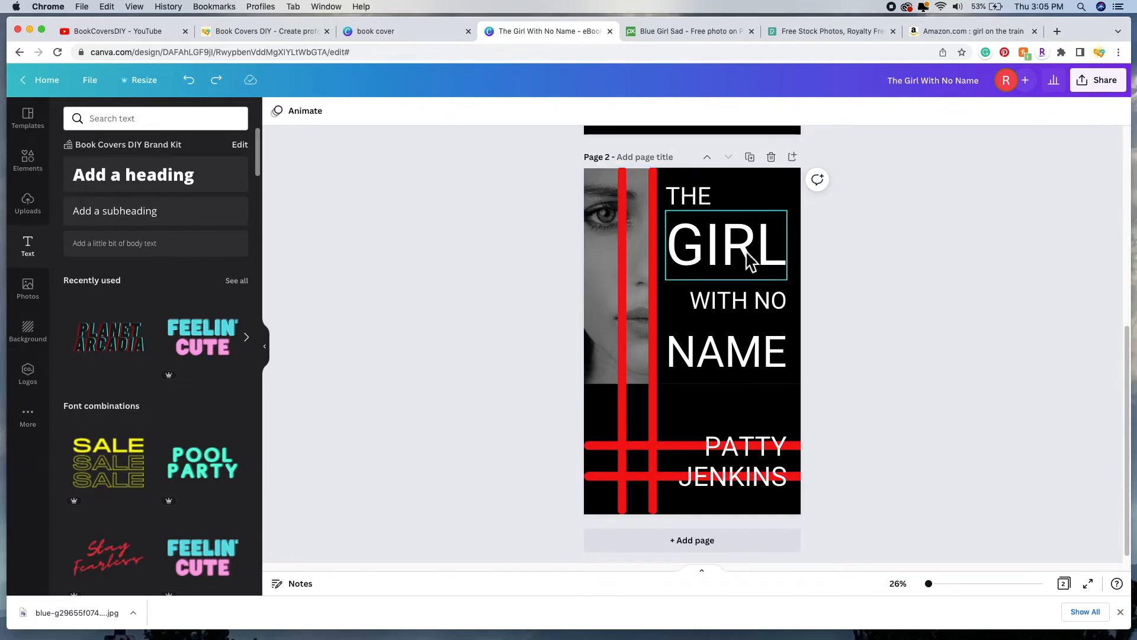
left_click(749, 260)
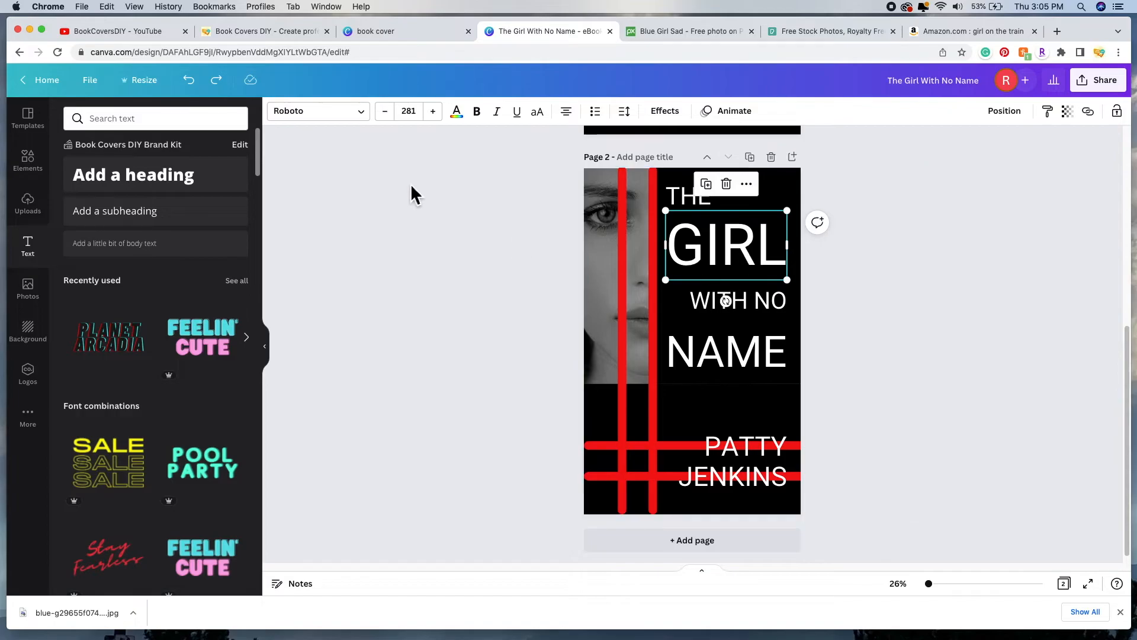
left_click(460, 113)
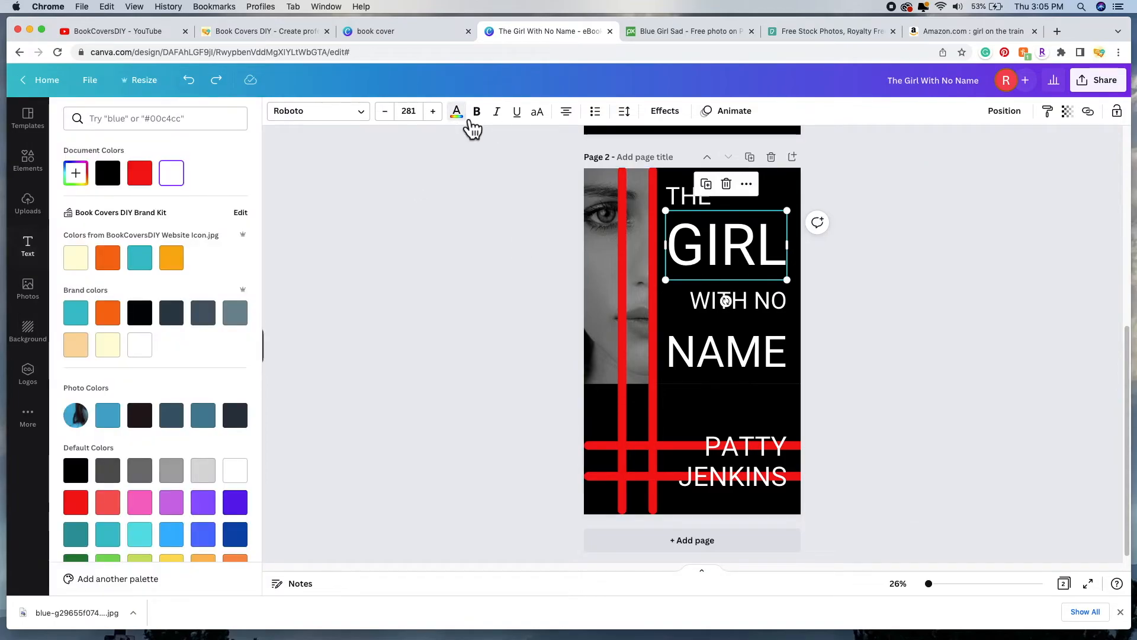
left_click(139, 173)
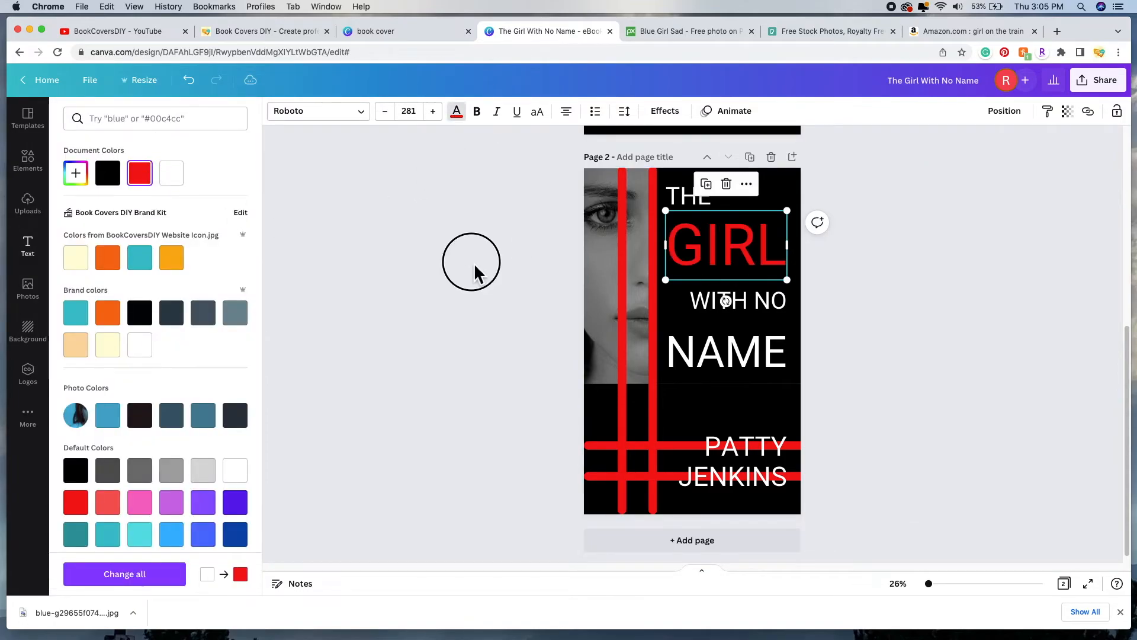
left_click(474, 263)
left_click(762, 372)
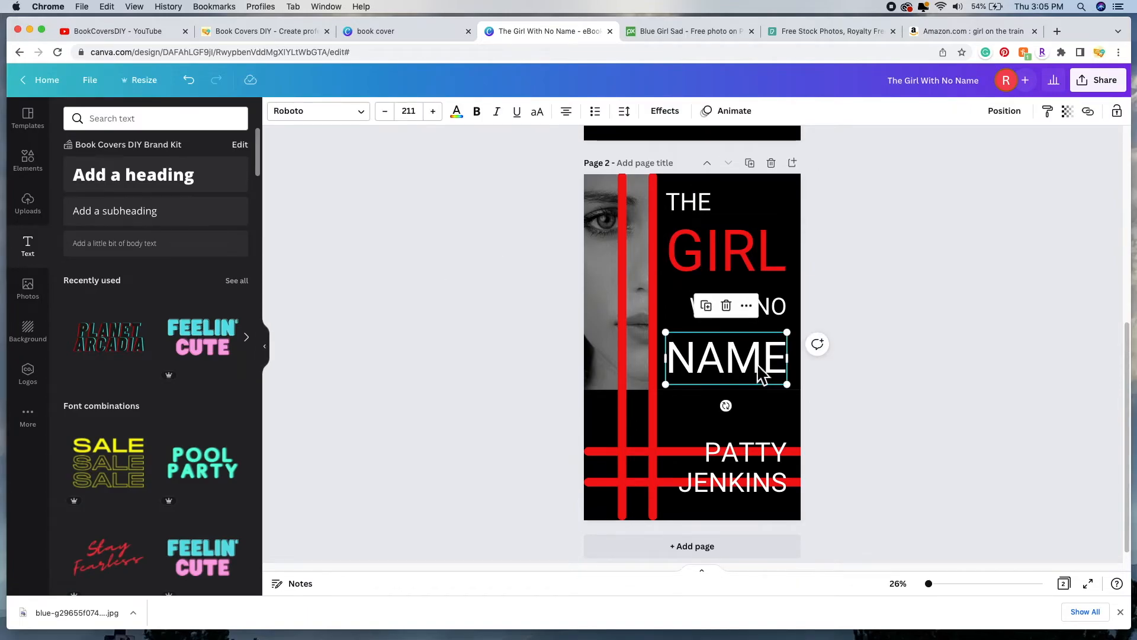
left_click(461, 115)
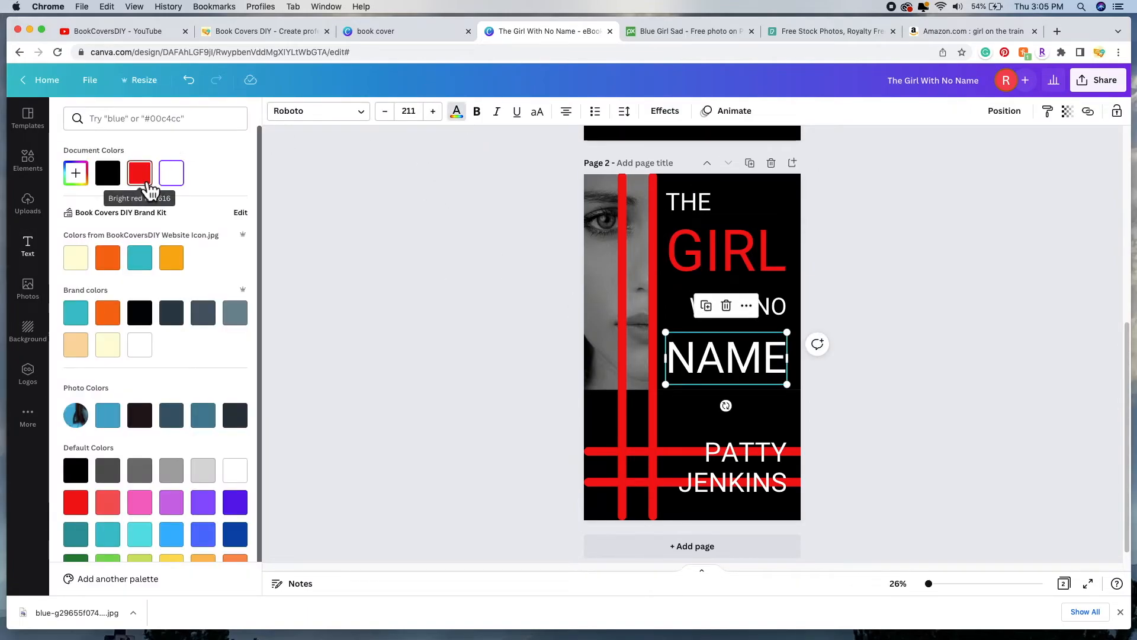
left_click(139, 172)
left_click(437, 273)
left_click(976, 299)
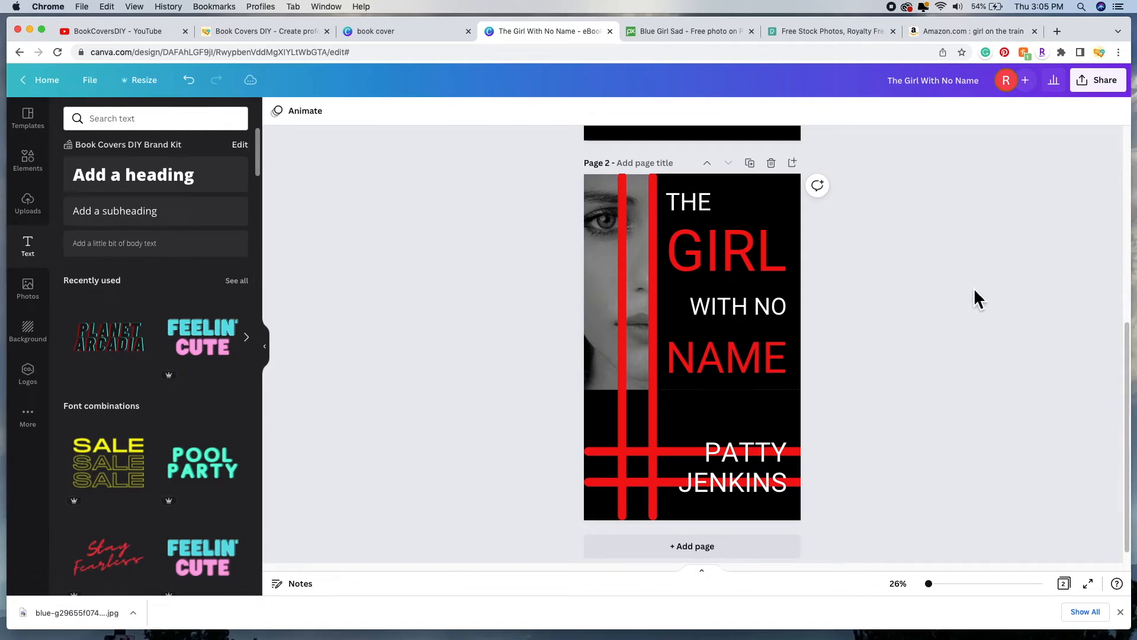
scroll(1000, 314, "up", 2)
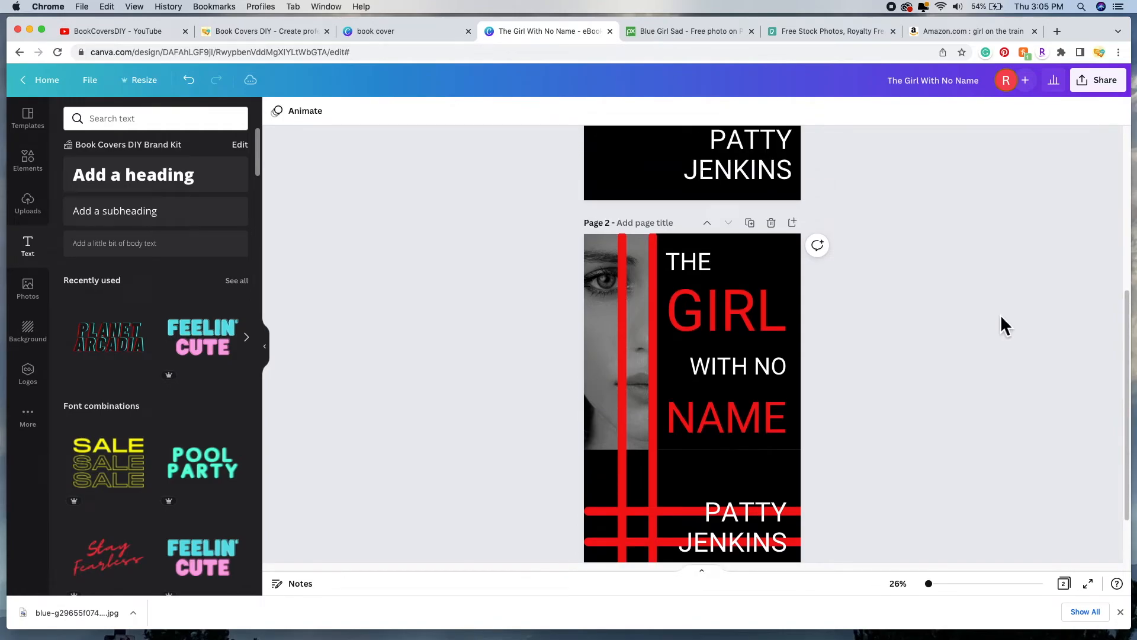
scroll(1000, 315, "down", 3)
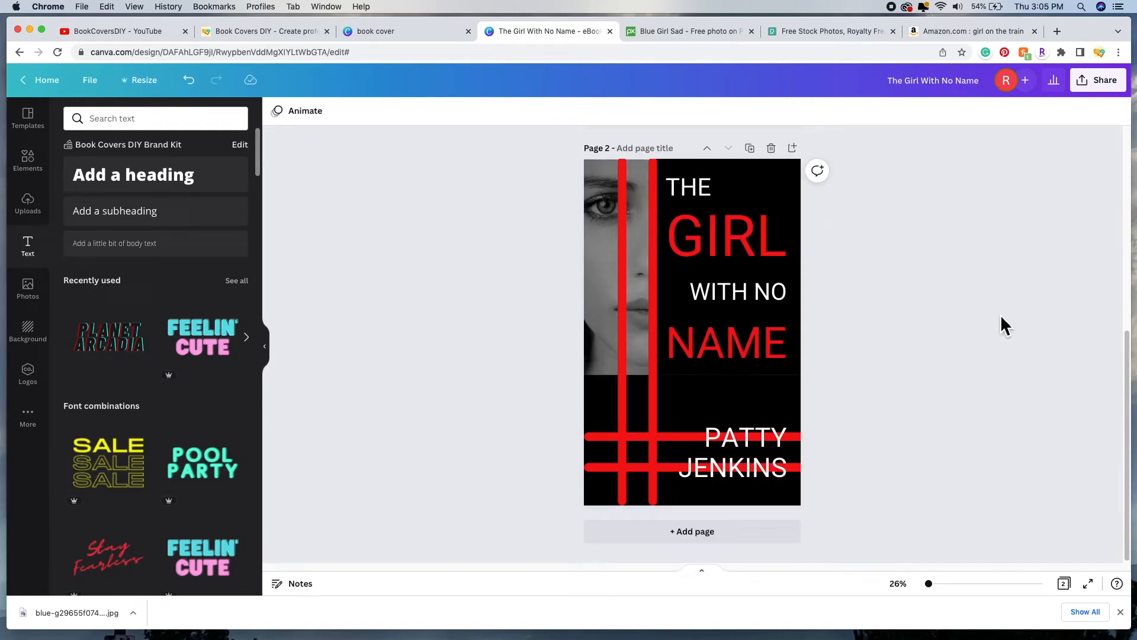
scroll(993, 331, "up", 5)
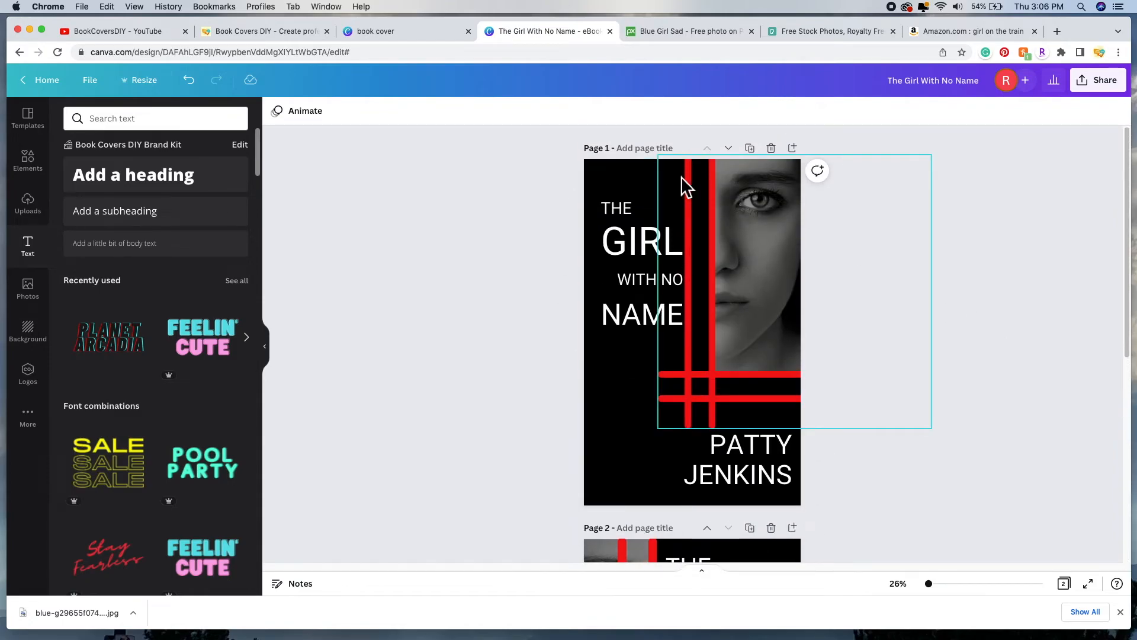
scroll(962, 416, "down", 5)
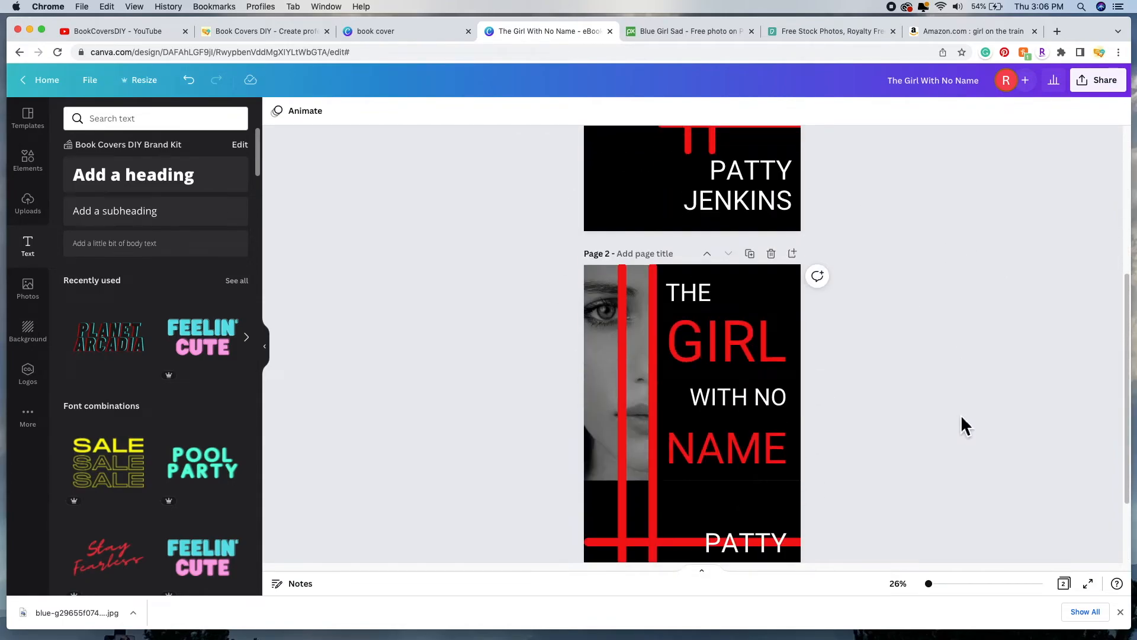
scroll(960, 422, "down", 2)
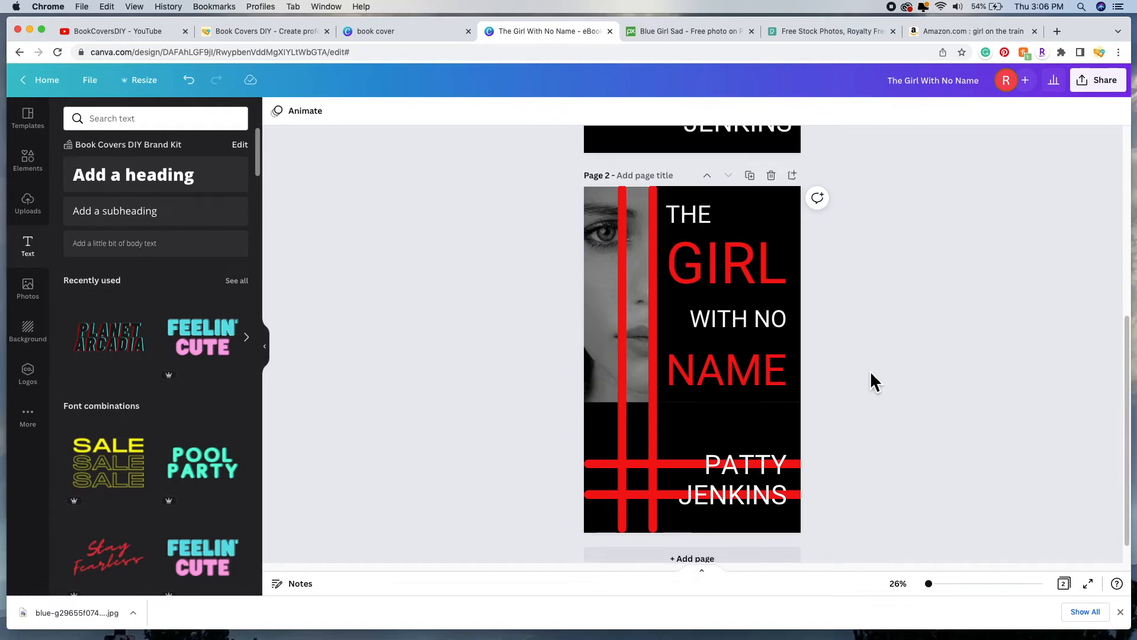
scroll(869, 371, "up", 5)
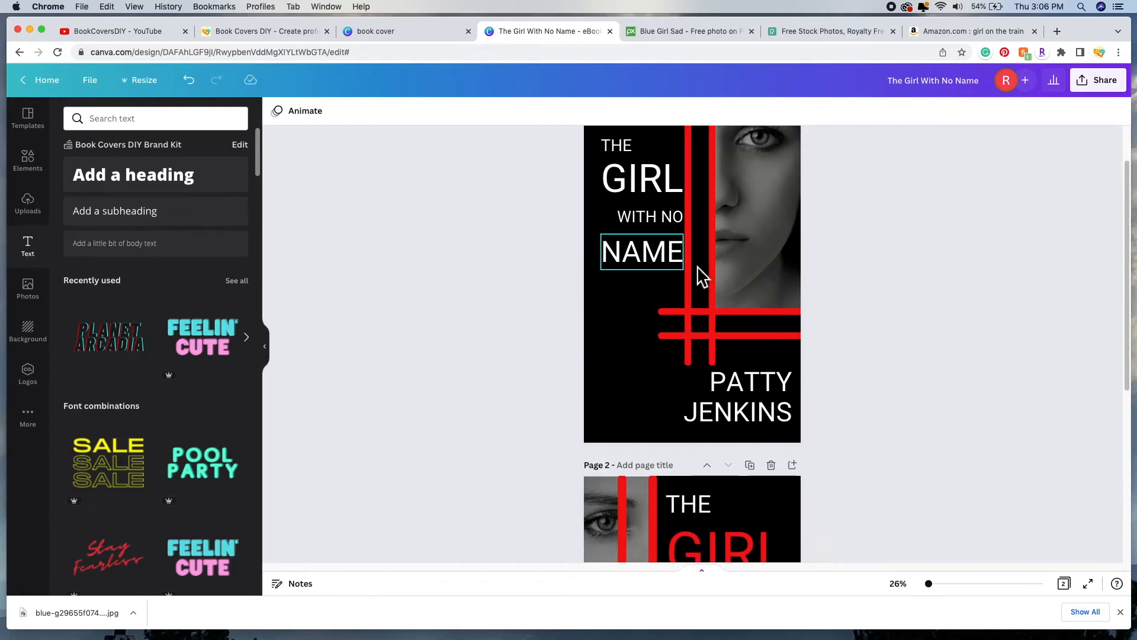
scroll(542, 329, "down", 1)
scroll(542, 329, "down", 3)
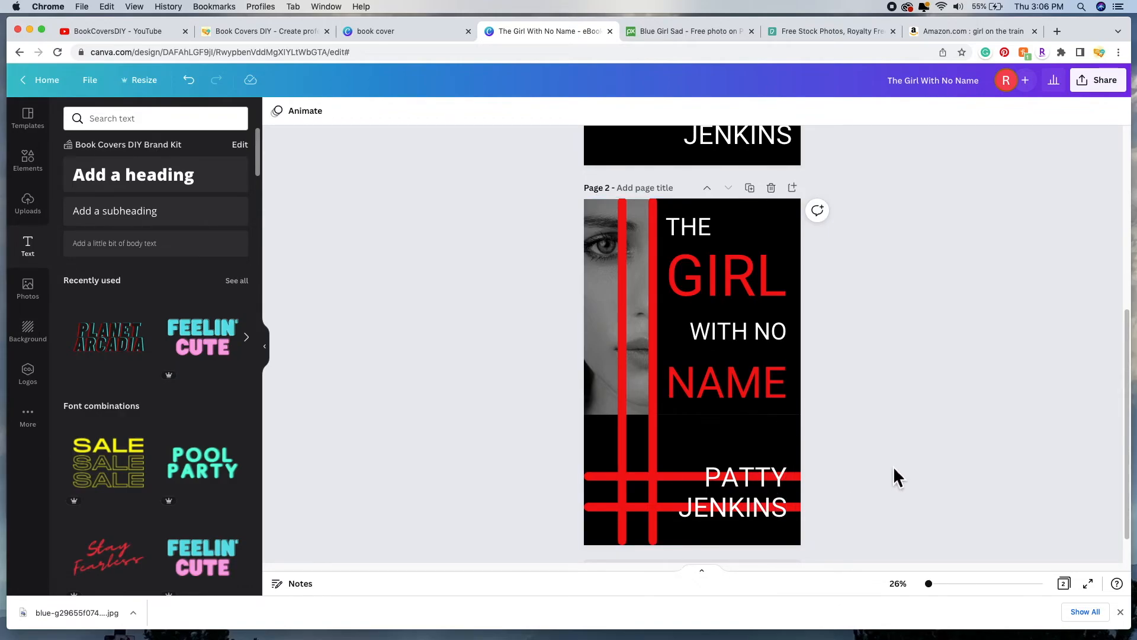
scroll(875, 494, "up", 1)
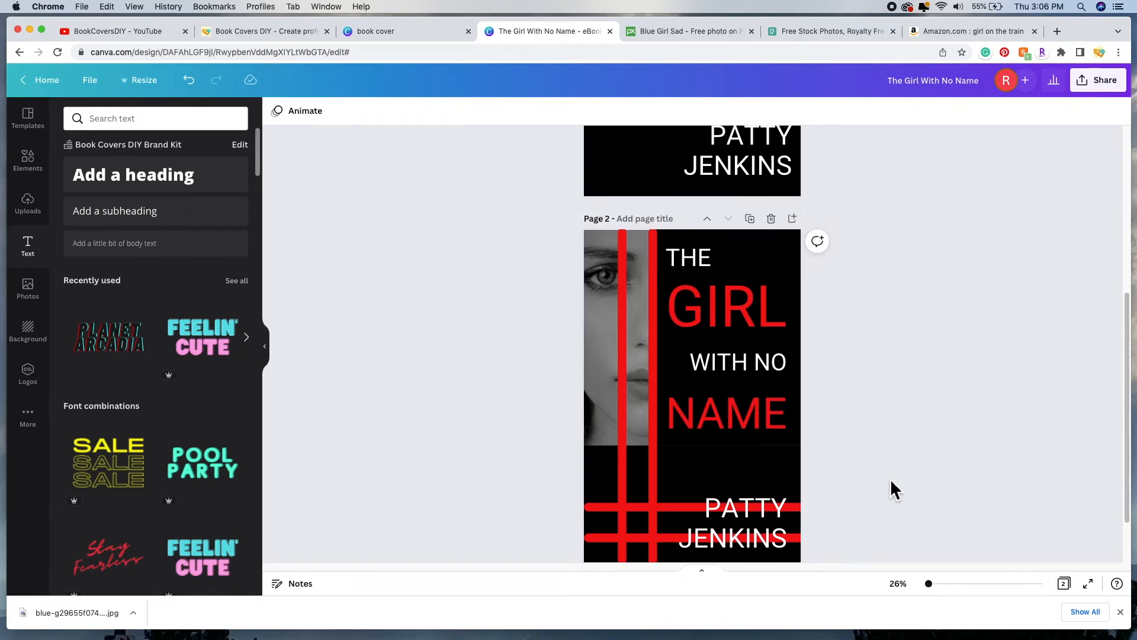
Step: Correct the author's first name on the first cover, retyping its middle letters as EGG
scroll(894, 477, "up", 5)
scroll(894, 477, "down", 6)
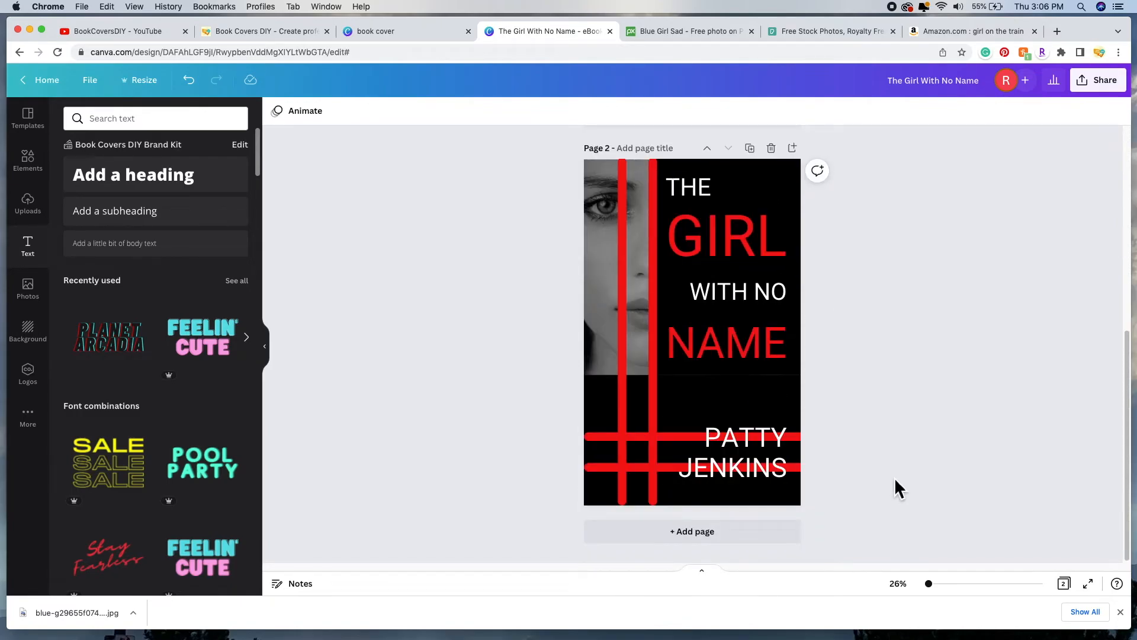
scroll(932, 447, "up", 4)
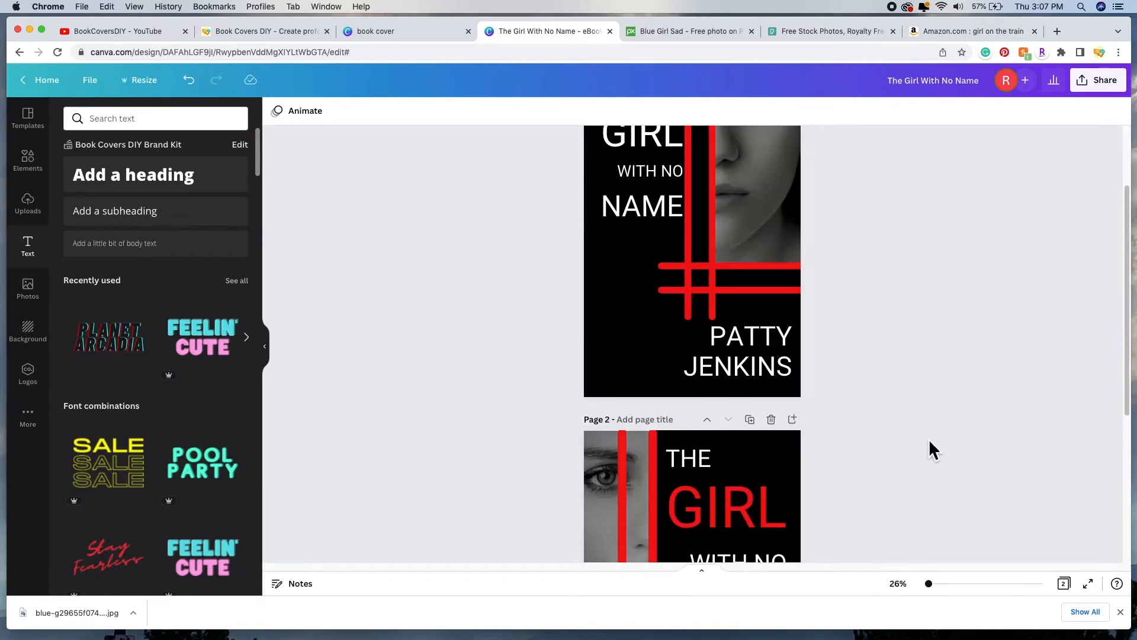
left_click(781, 343)
key("BackSpace")
key("BackSpace")
key("BackSpace")
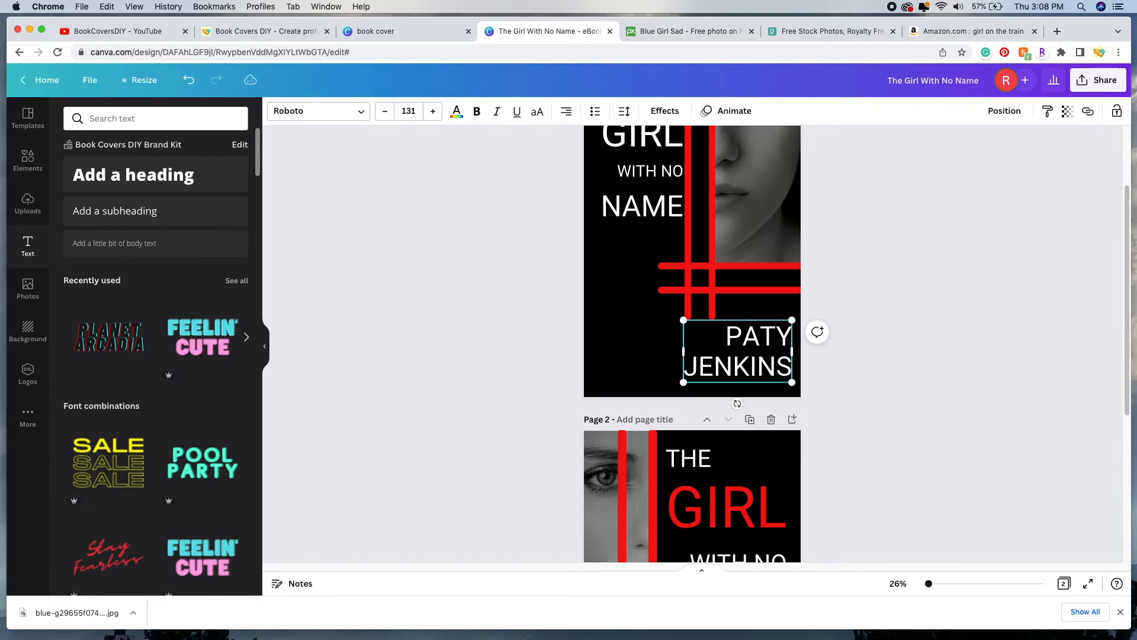
type("EGG")
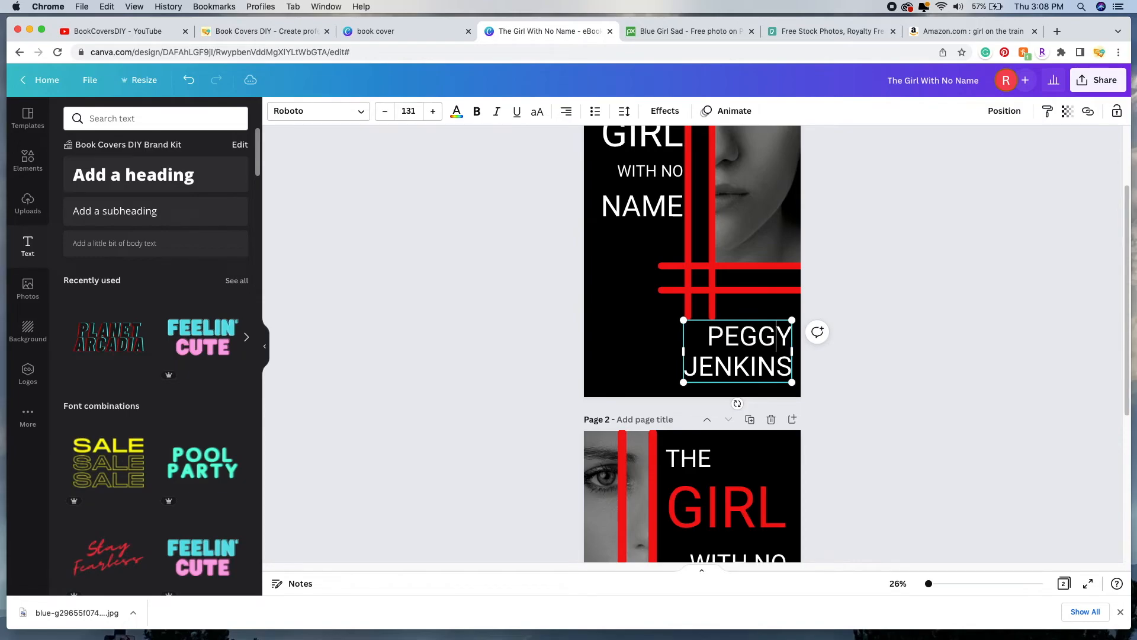
left_click(854, 424)
Step: Make the same author first-name correction on the second cover
scroll(855, 425, "down", 5)
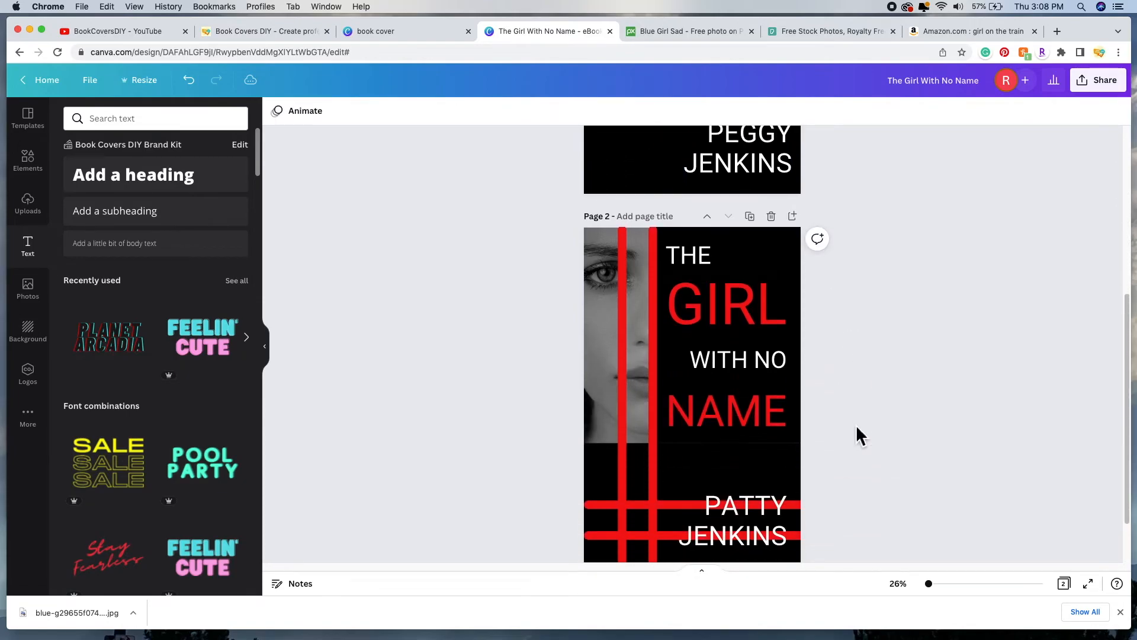
left_click(770, 470)
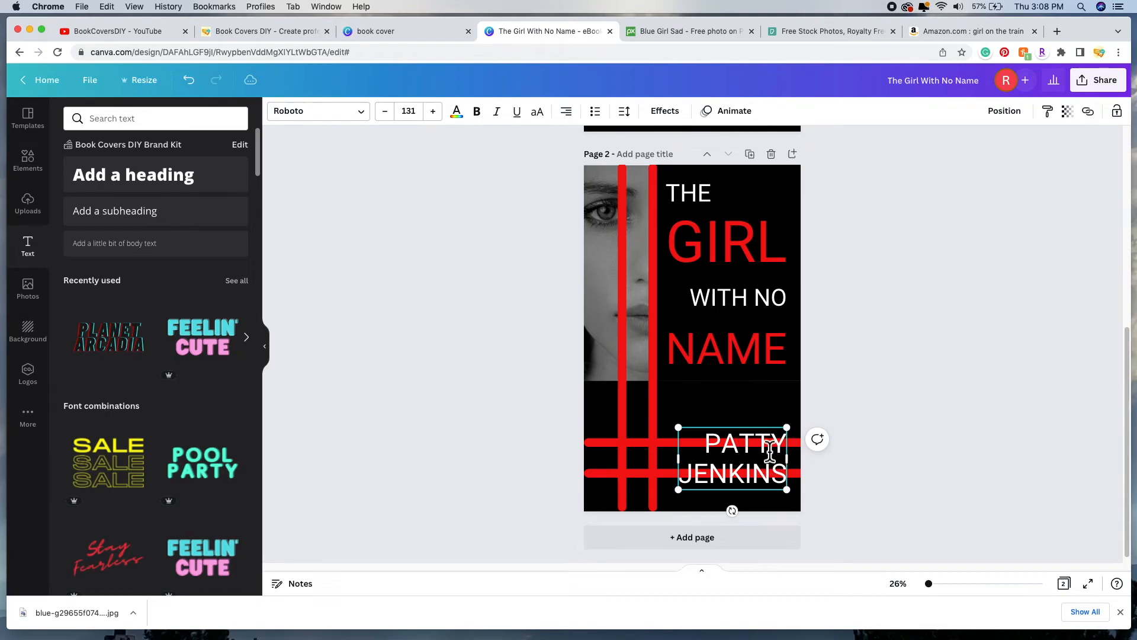
left_click(770, 454)
key("BackSpace")
key("BackSpace")
key("BackSpace")
type("EGGY")
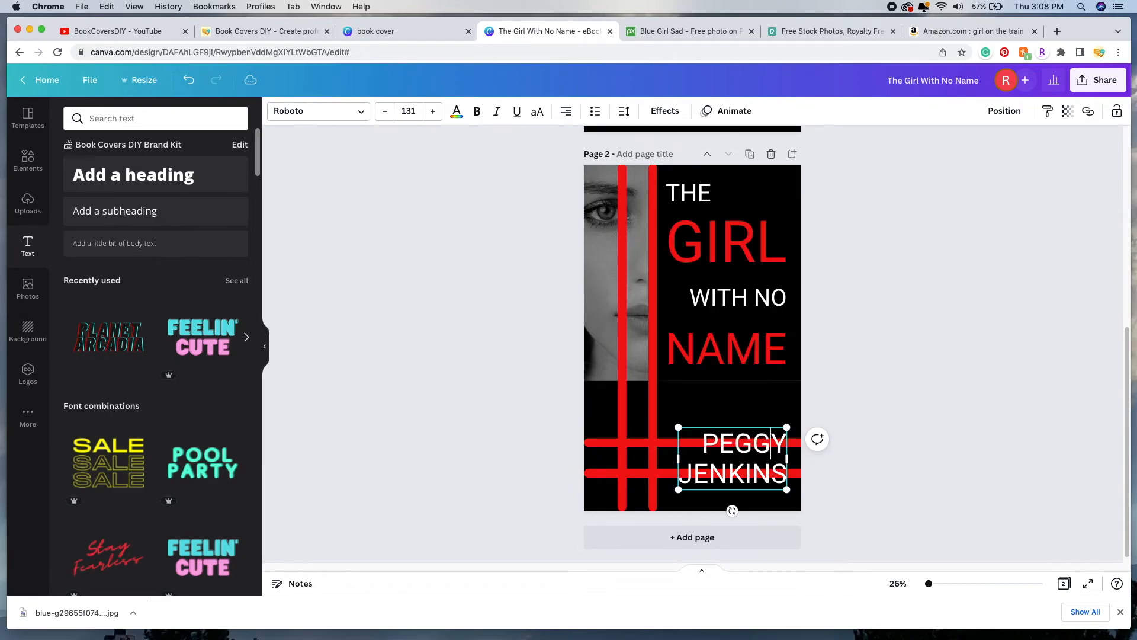
left_click(860, 343)
scroll(888, 344, "up", 5)
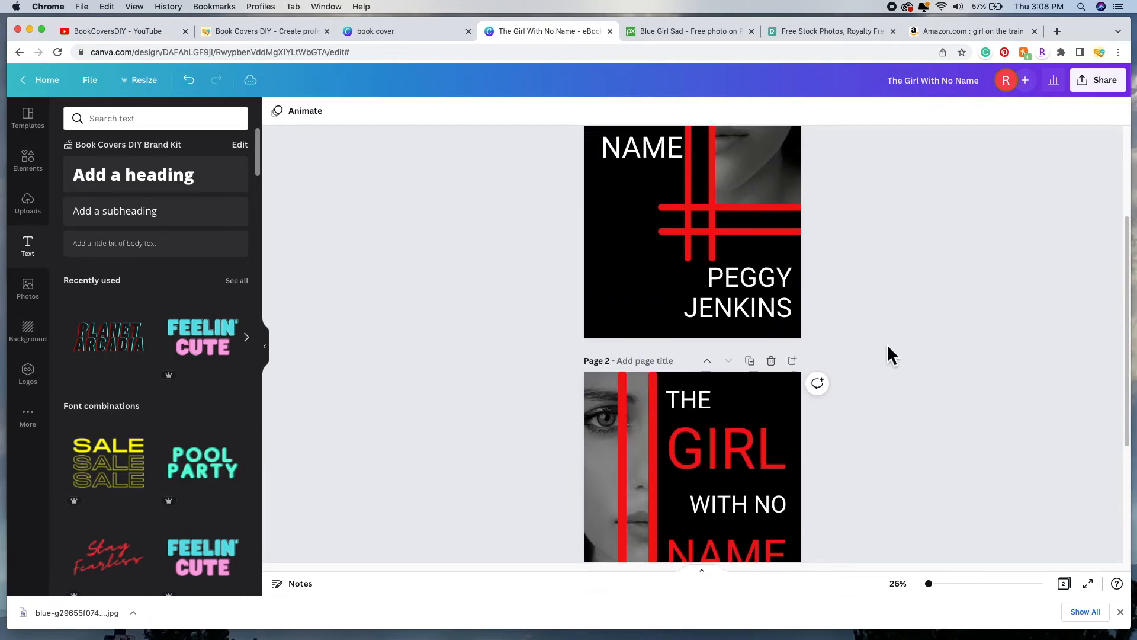
scroll(888, 348, "up", 2)
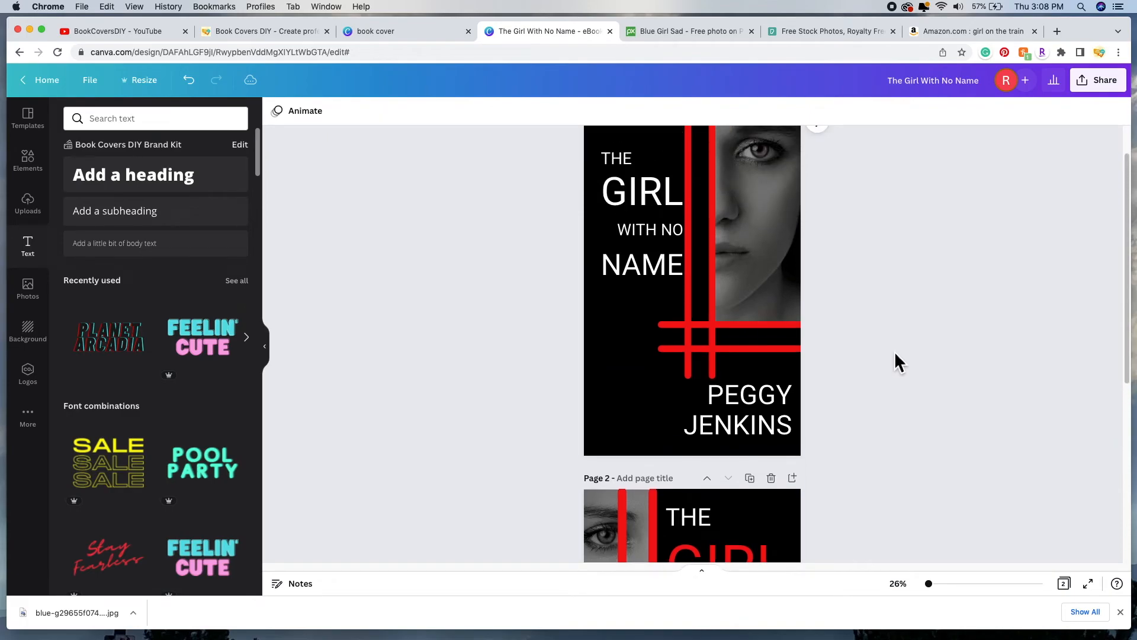
scroll(900, 347, "up", 1)
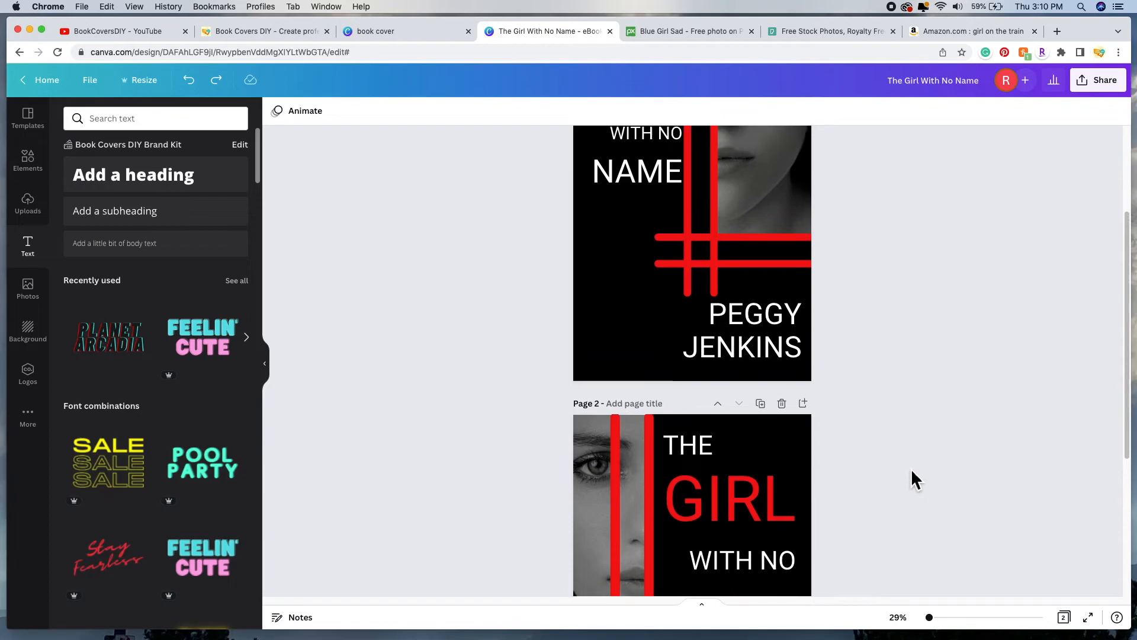
scroll(911, 468, "up", 5)
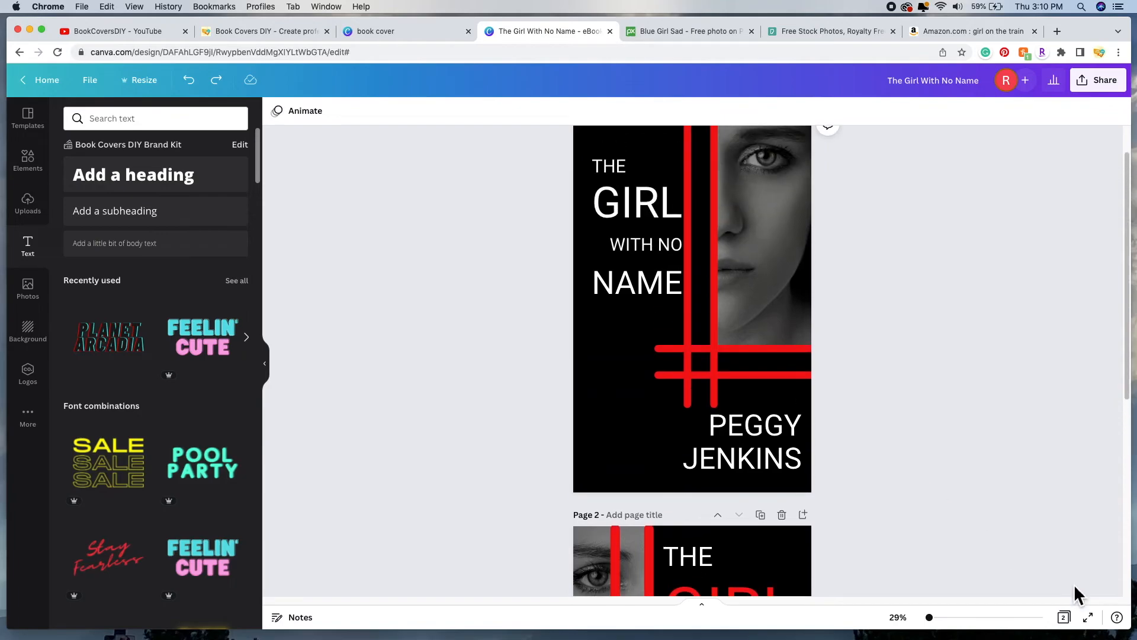
left_click(1076, 620)
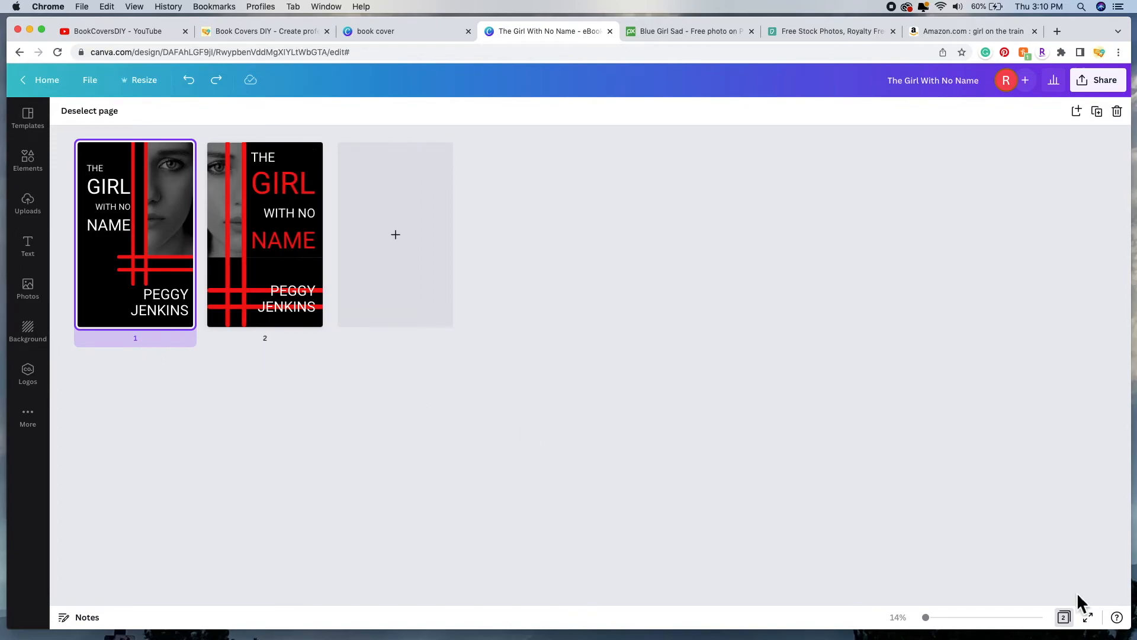
left_click(1074, 625)
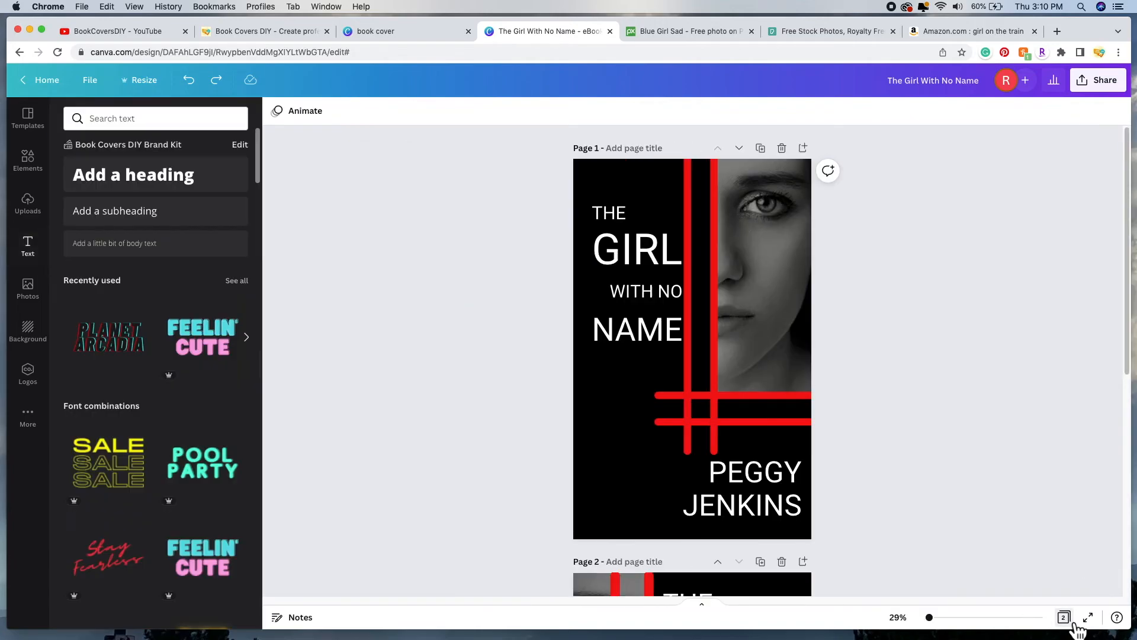
scroll(919, 426, "down", 5)
scroll(920, 430, "up", 5)
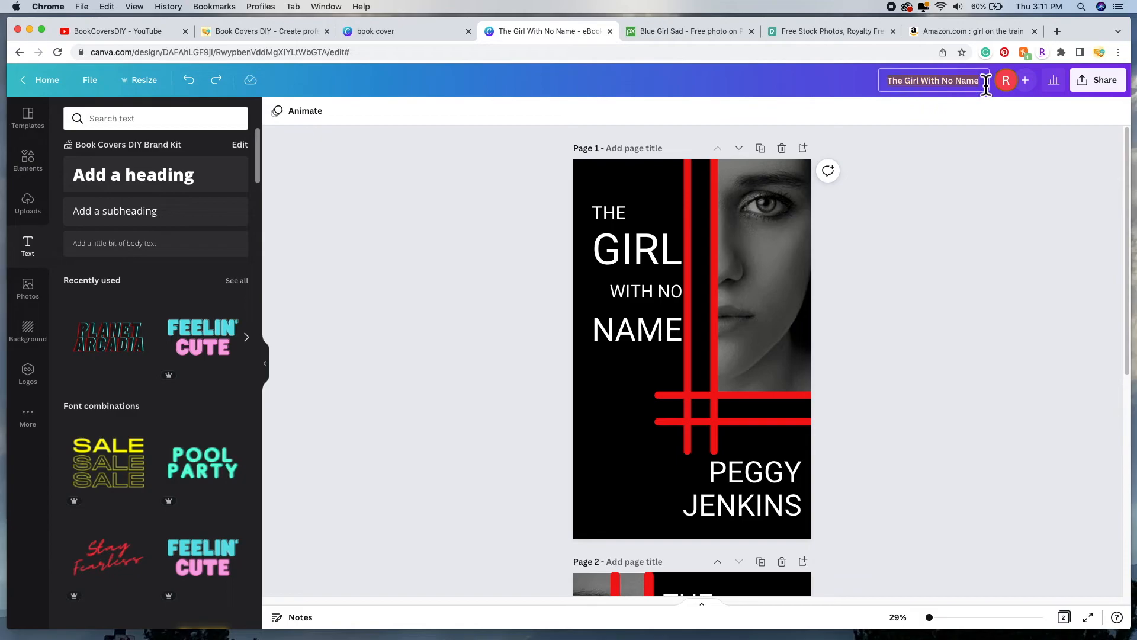
Step: Rename the design to 'Girl With No Name Book covers' and check the File menu
key("BackSpace")
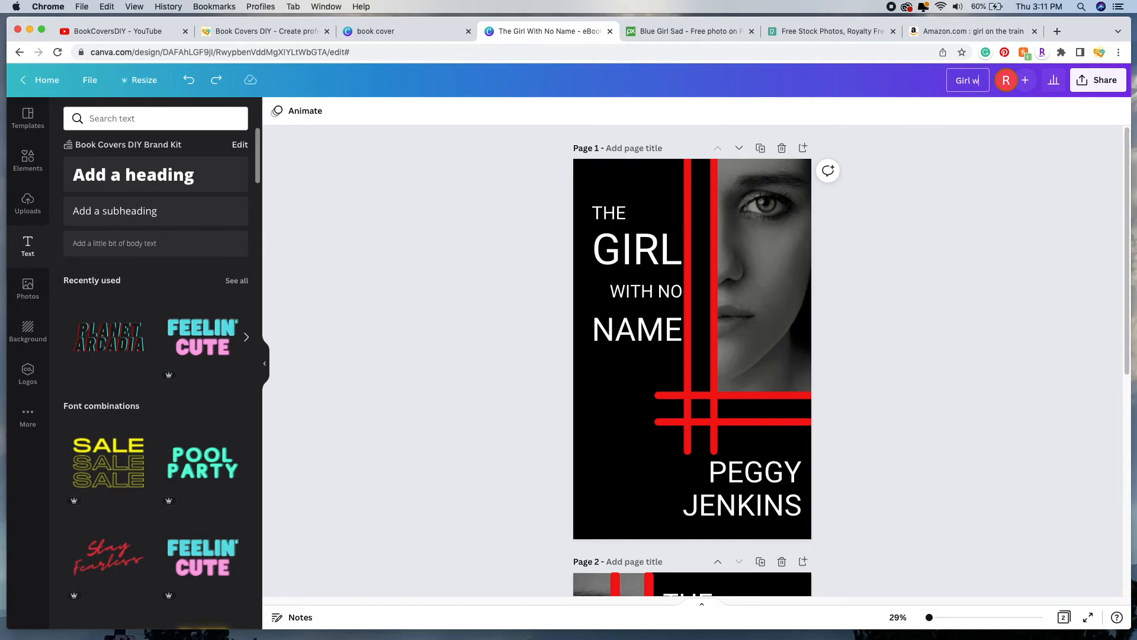
type("Girl With No Name Boo")
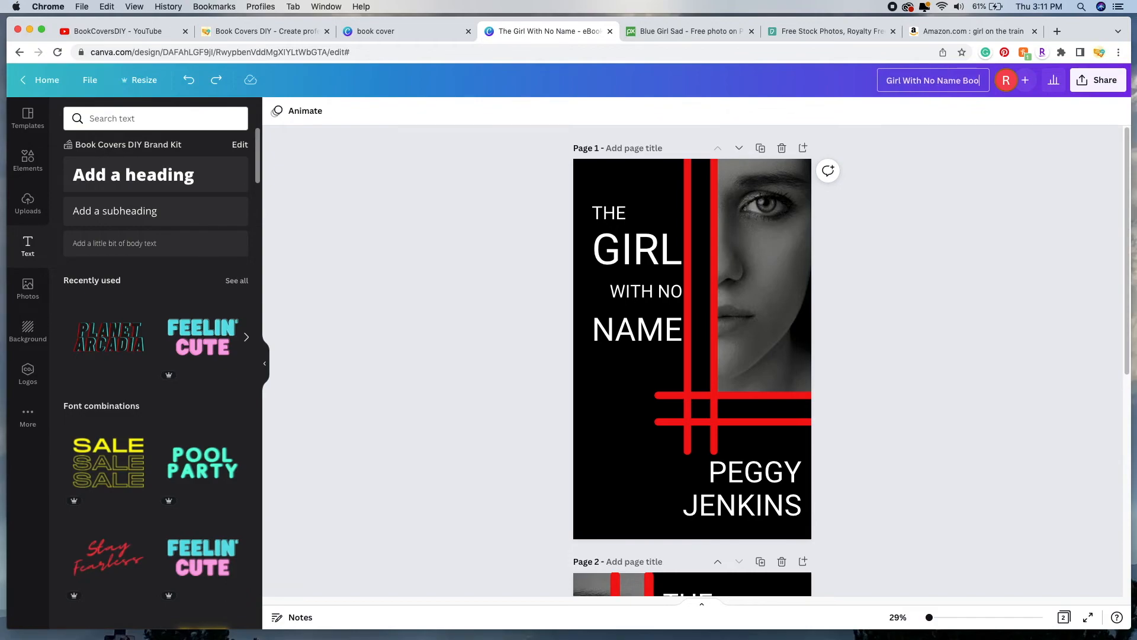
type("k covers")
left_click(954, 205)
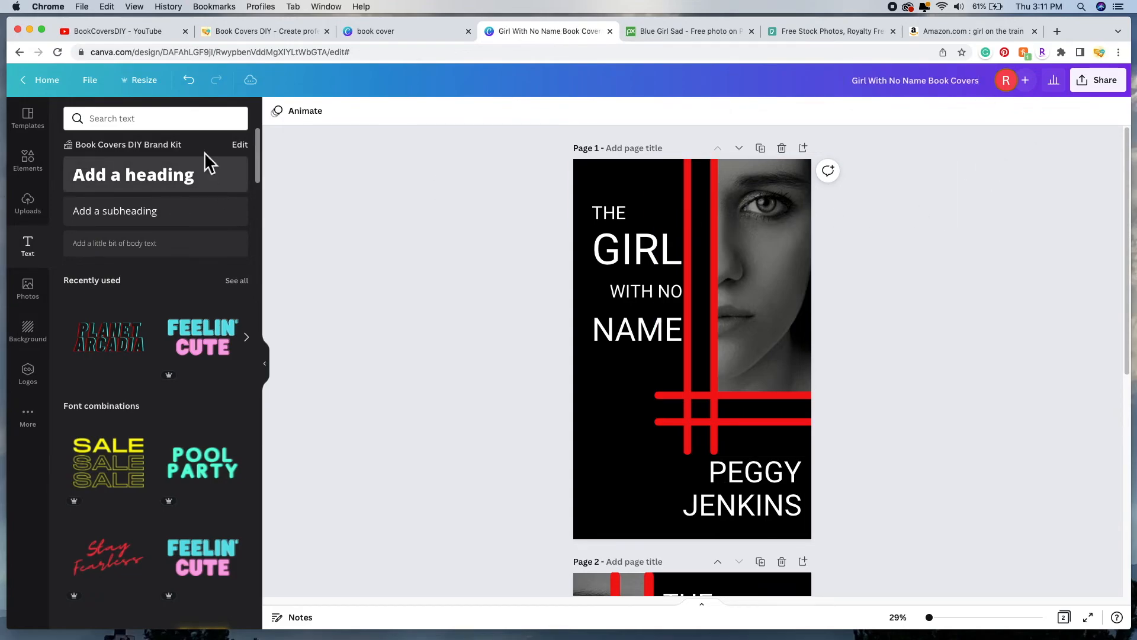
left_click(101, 88)
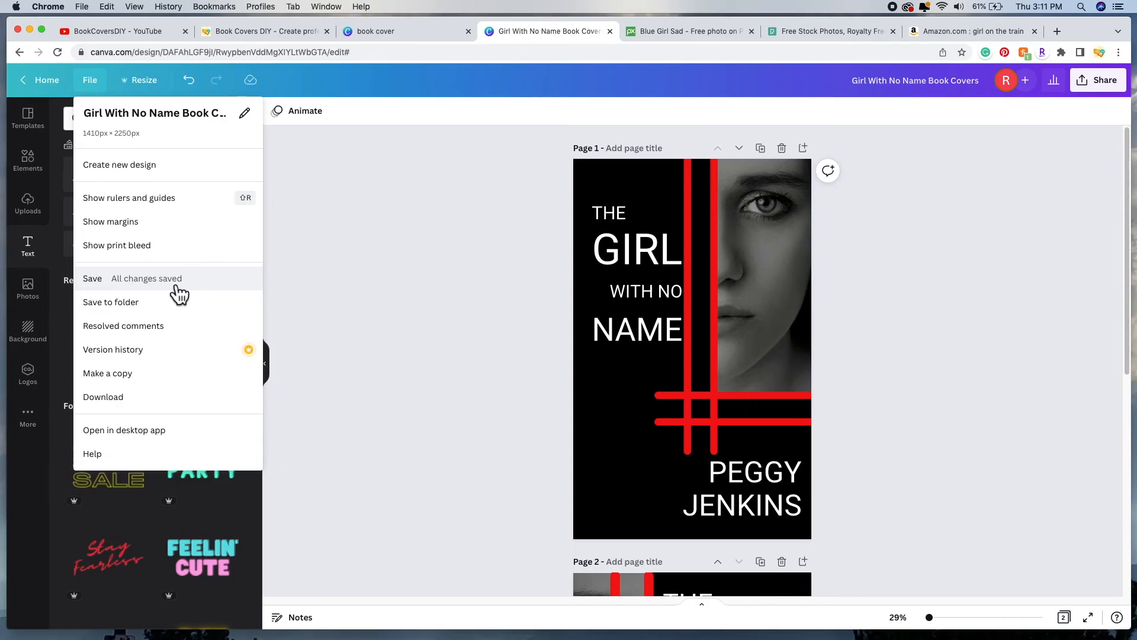
left_click(407, 278)
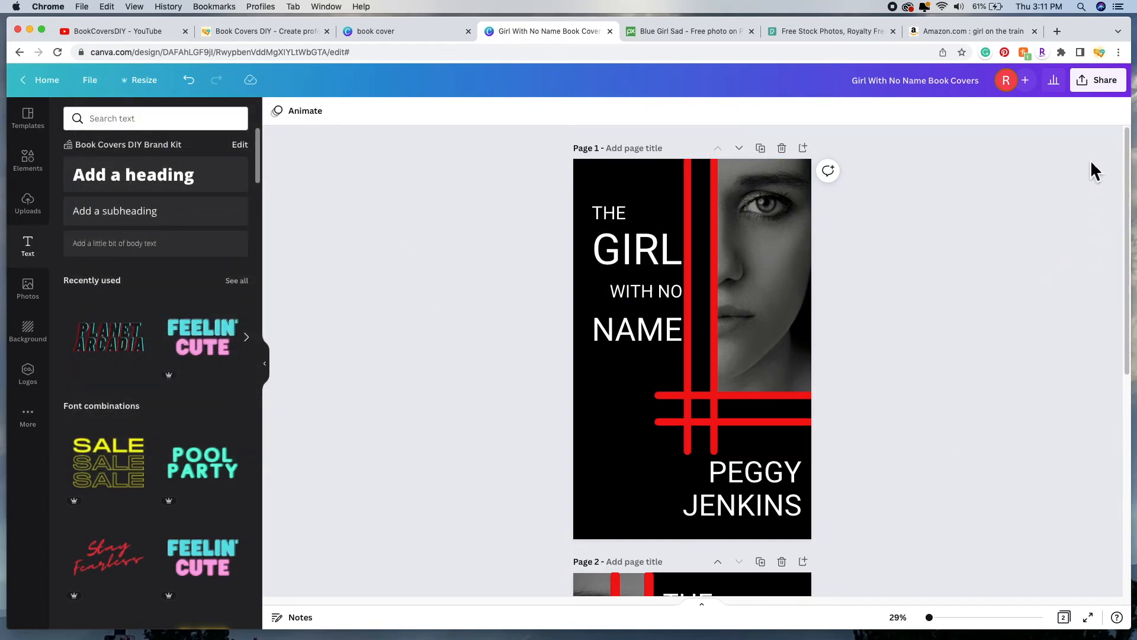
Step: Download all pages of the design as JPG images in one zip file
left_click(1105, 80)
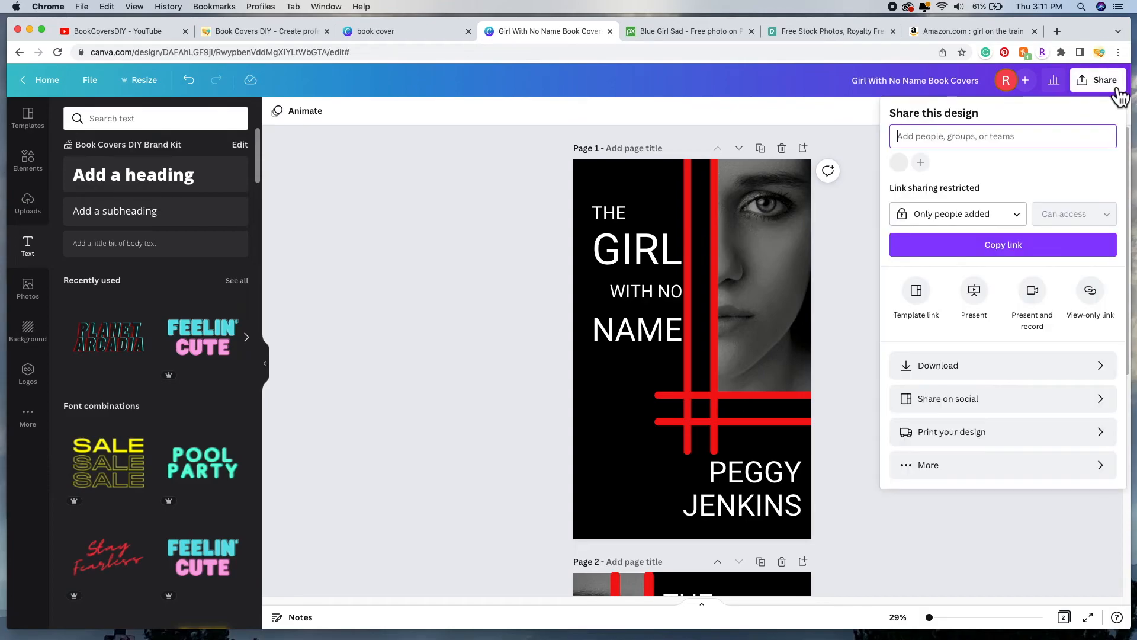
left_click(1004, 377)
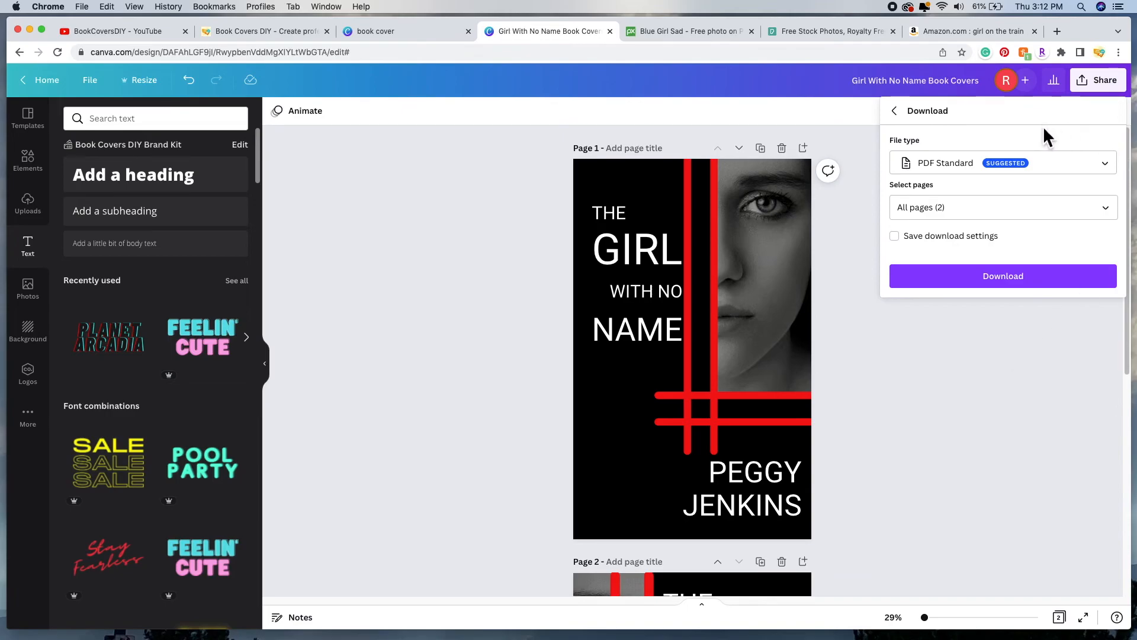
left_click(1113, 172)
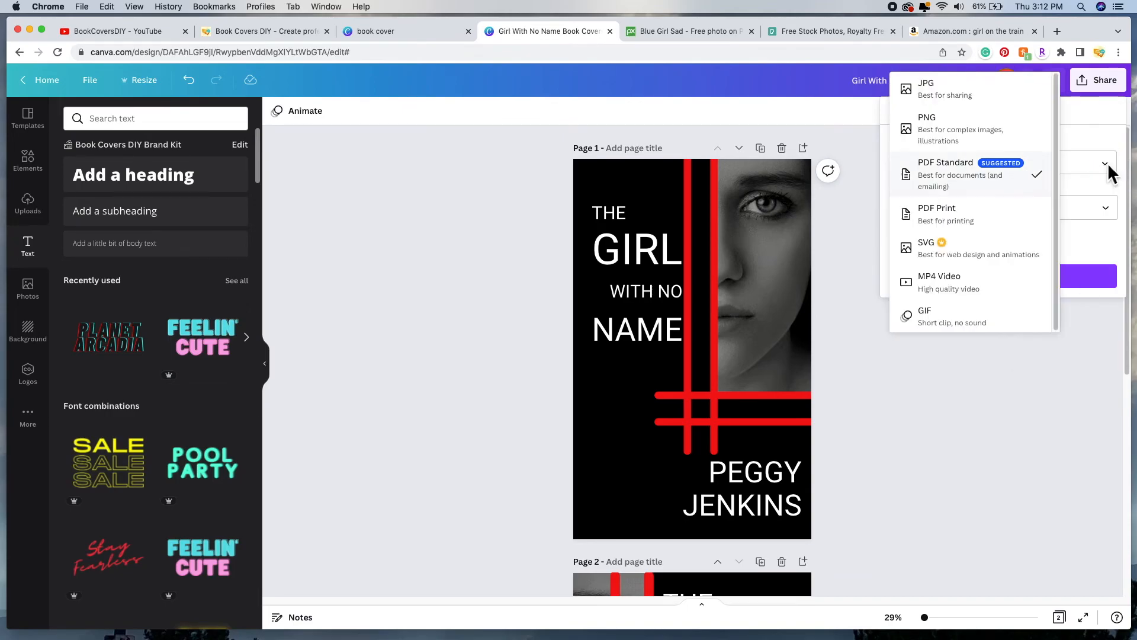
left_click(969, 101)
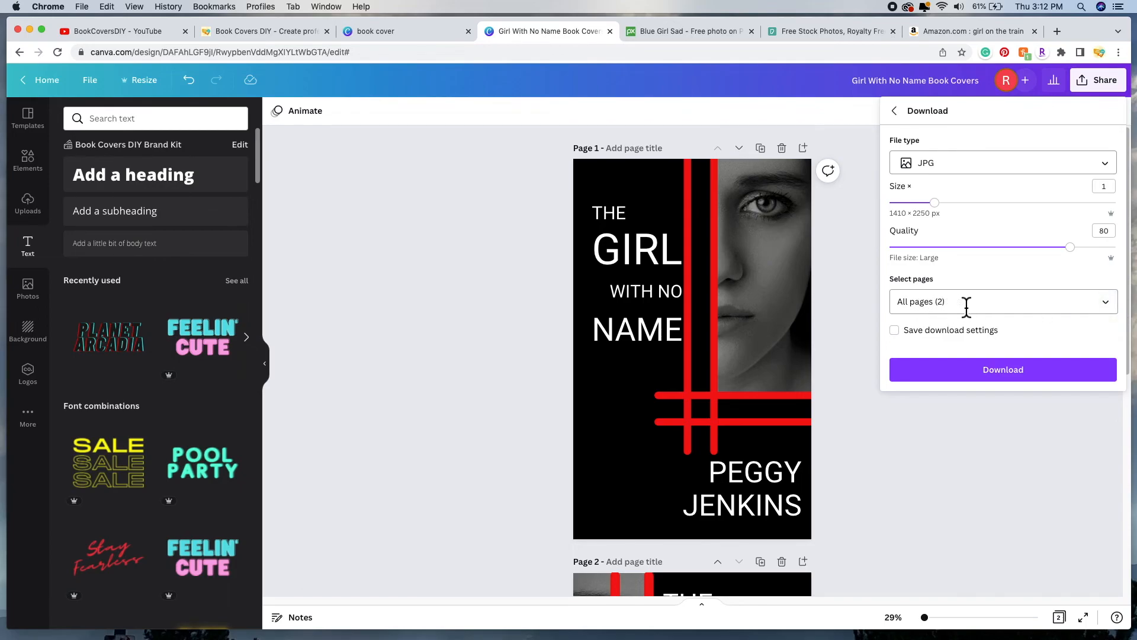
left_click(1112, 305)
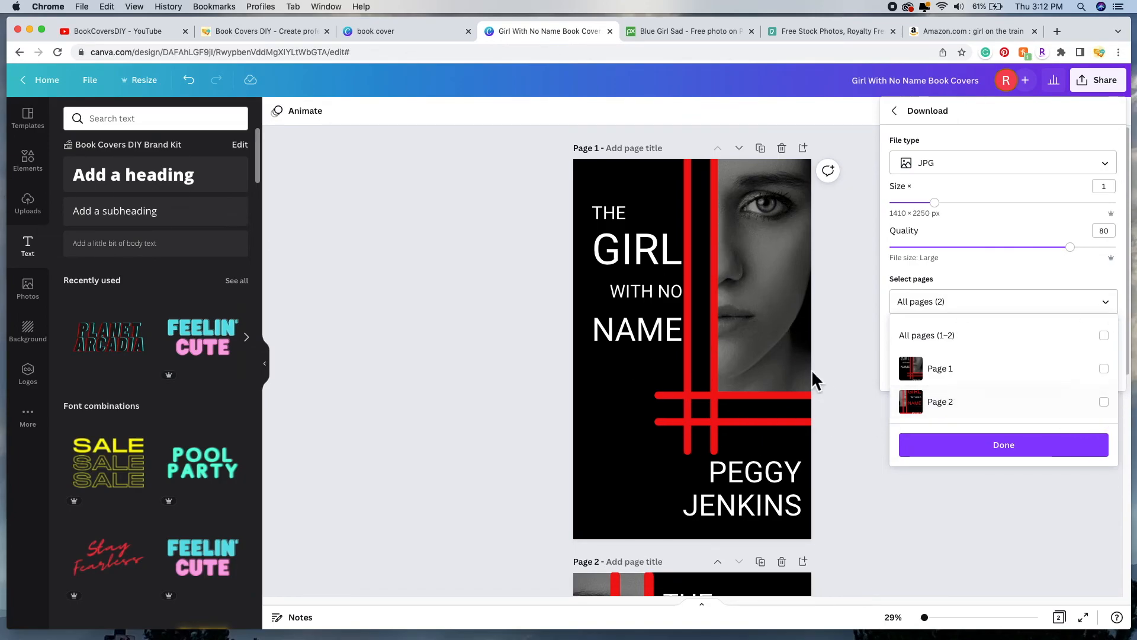
left_click(1115, 408)
left_click(1117, 343)
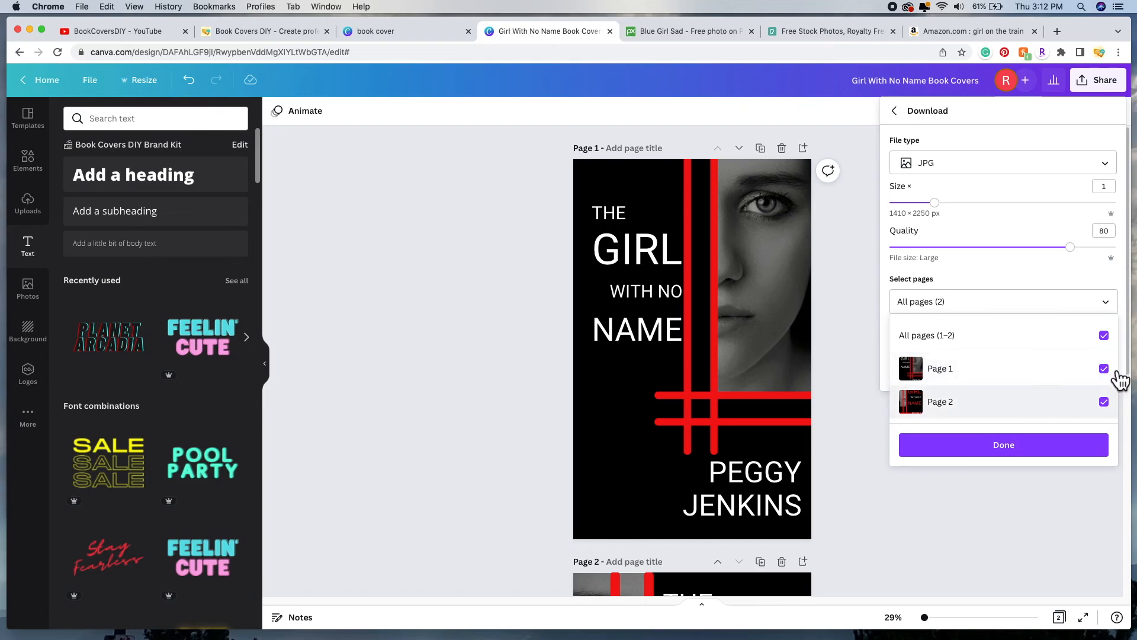
left_click(1016, 457)
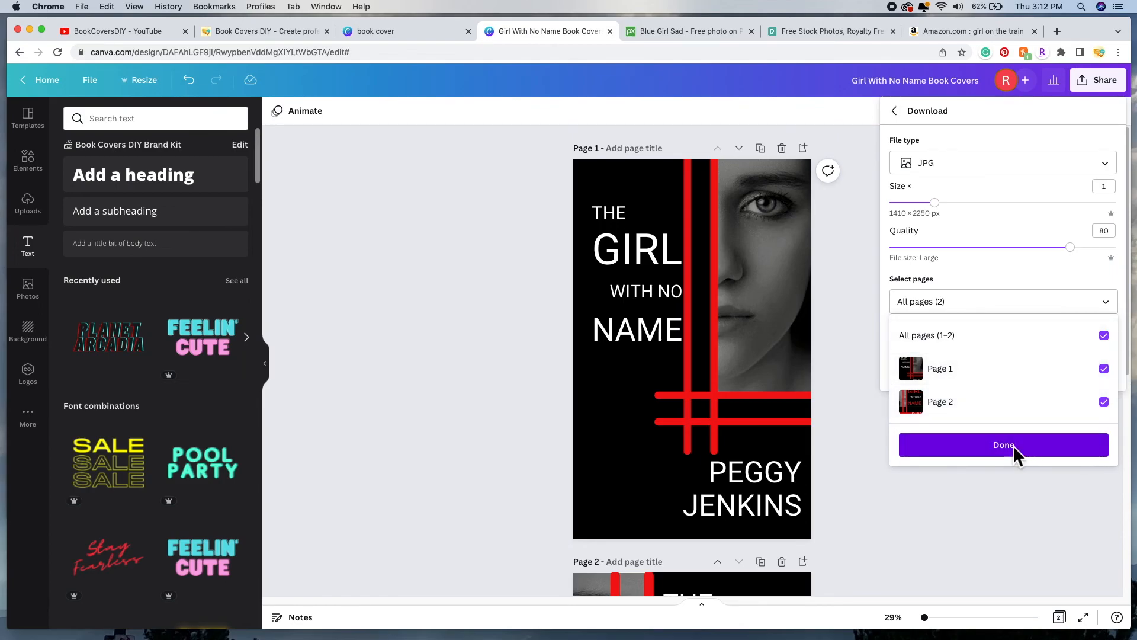
left_click(1002, 377)
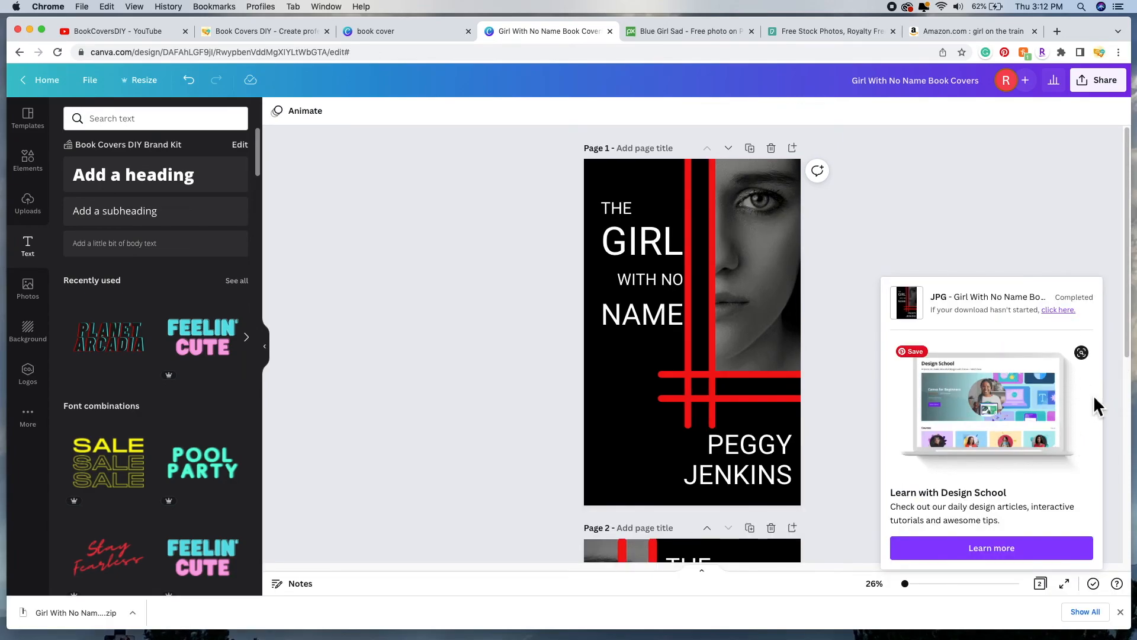
left_click_drag(1127, 330, 1127, 335)
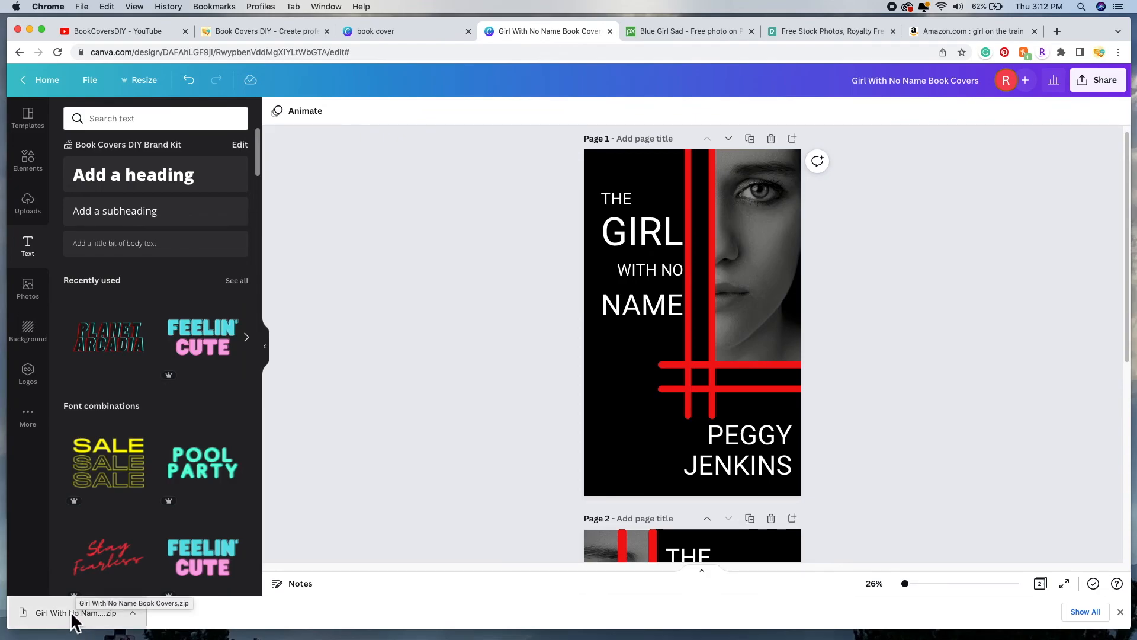
Step: Unzip the covers download in the Downloads folder and open 1.jpg in Preview
left_click(37, 616)
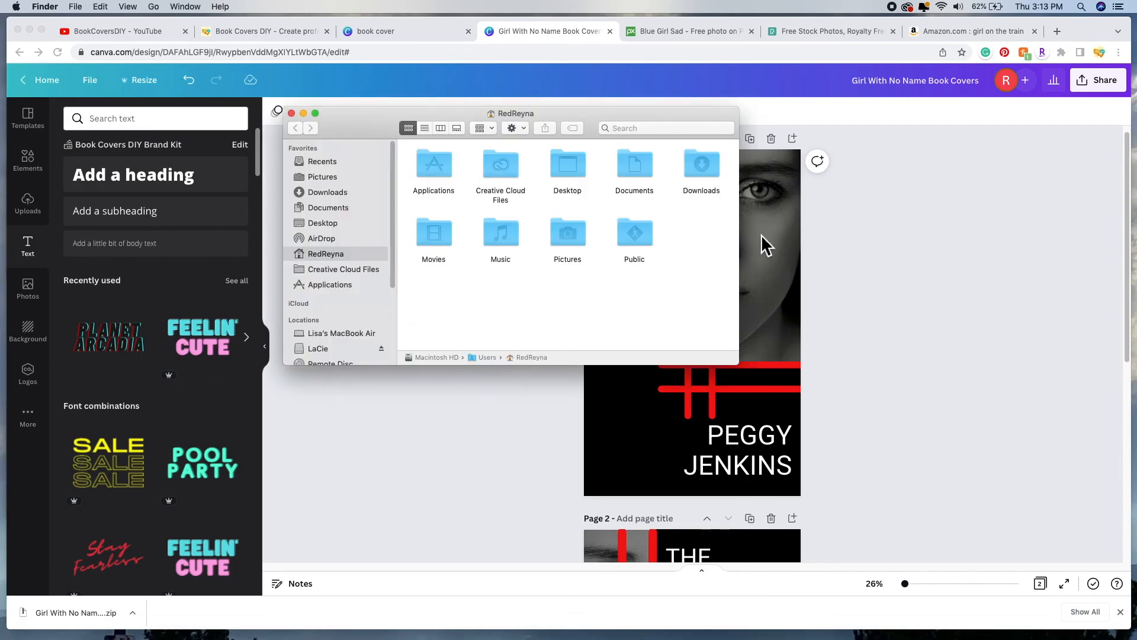
left_click(343, 191)
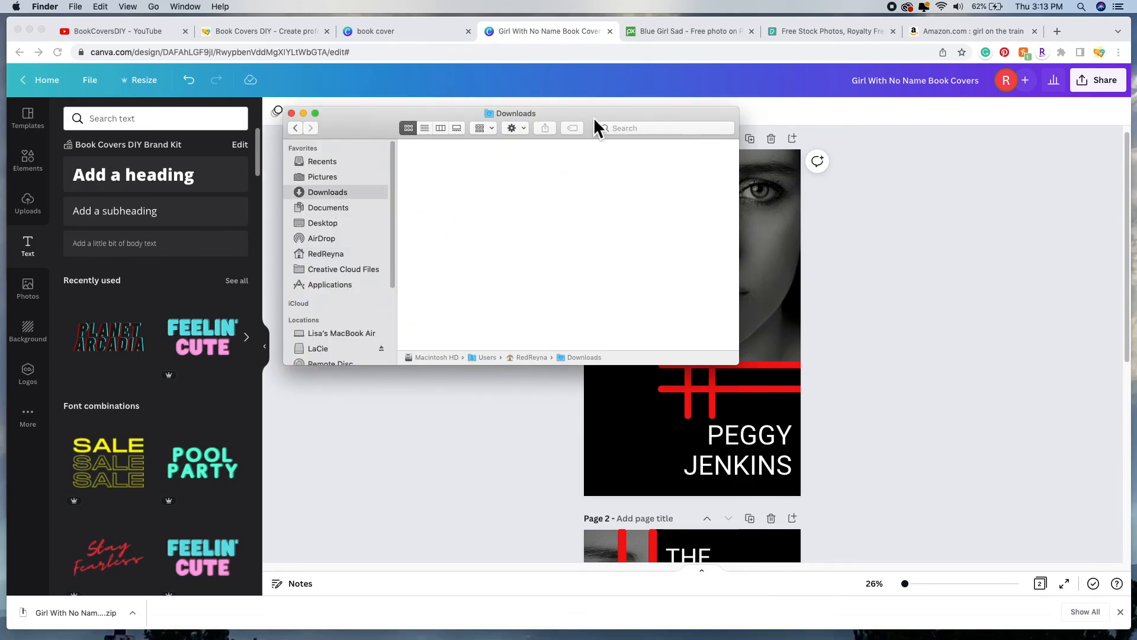
left_click_drag(598, 116, 668, 104)
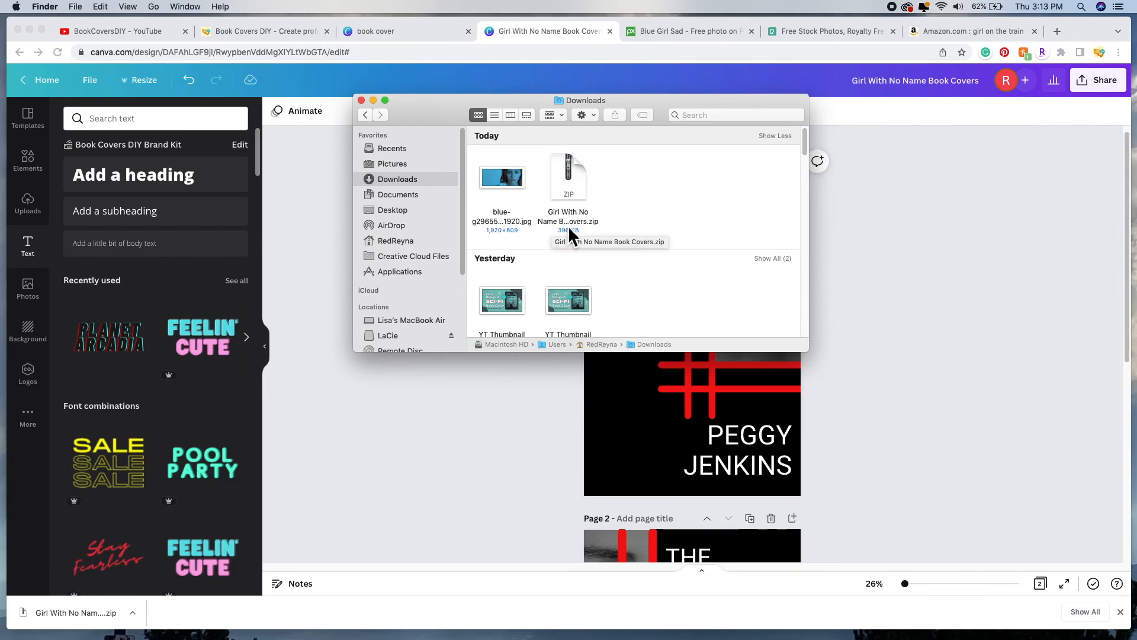
left_click(581, 183)
double_click(580, 184)
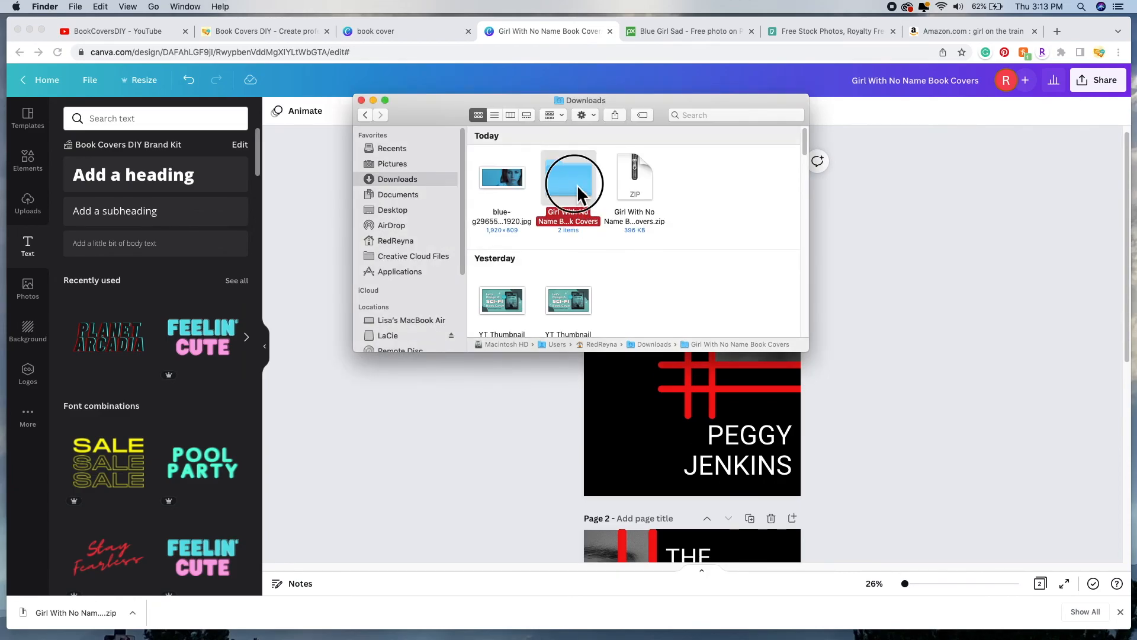
double_click(577, 186)
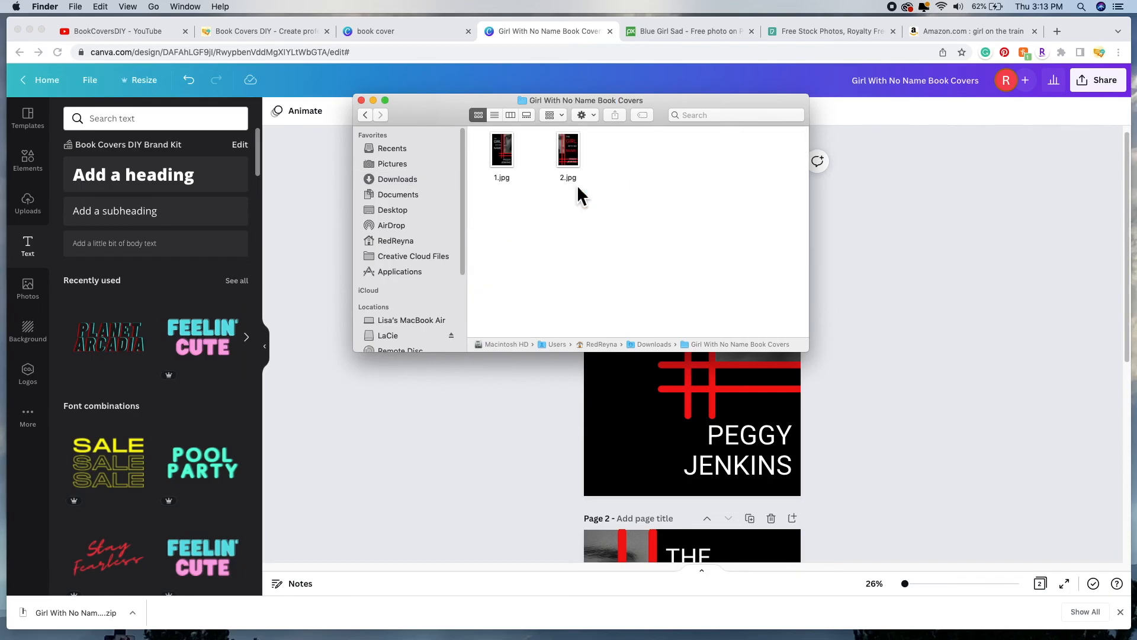
double_click(506, 155)
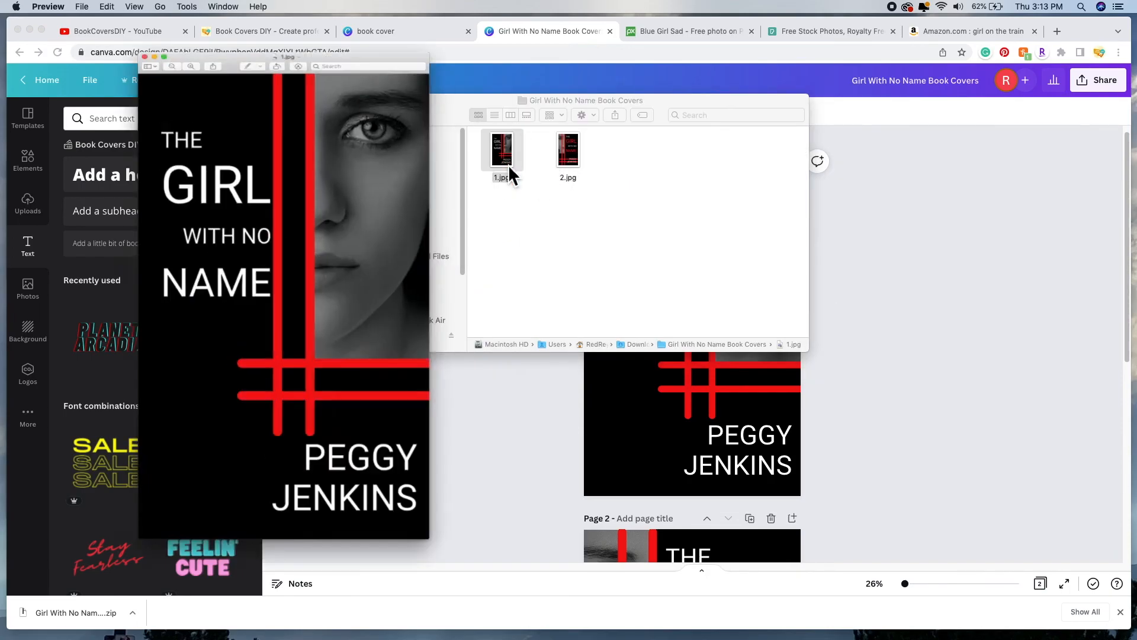
Step: Open 2.jpg in Preview and arrange its window beside the 1.jpg window
double_click(574, 157)
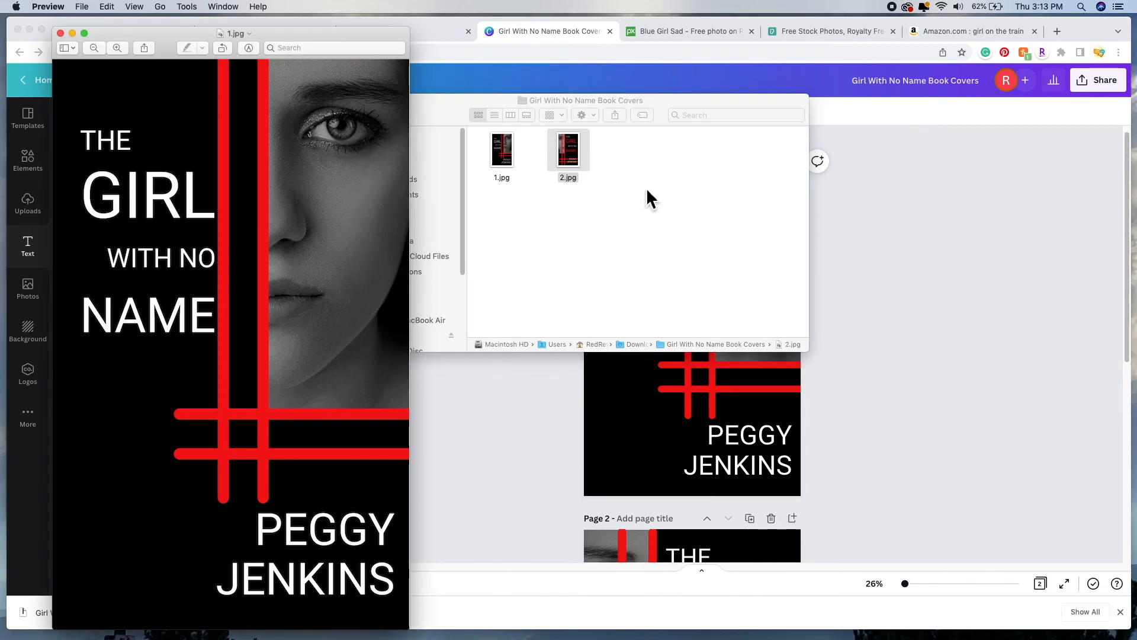
left_click_drag(368, 41, 880, 57)
left_click_drag(341, 35, 509, 32)
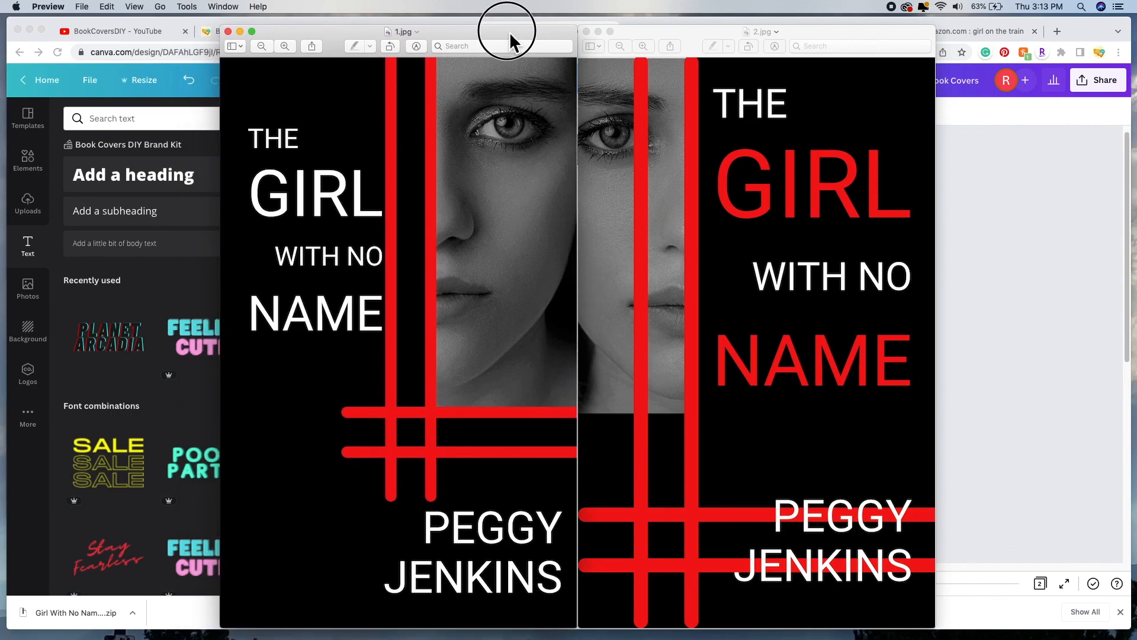
left_click(828, 33)
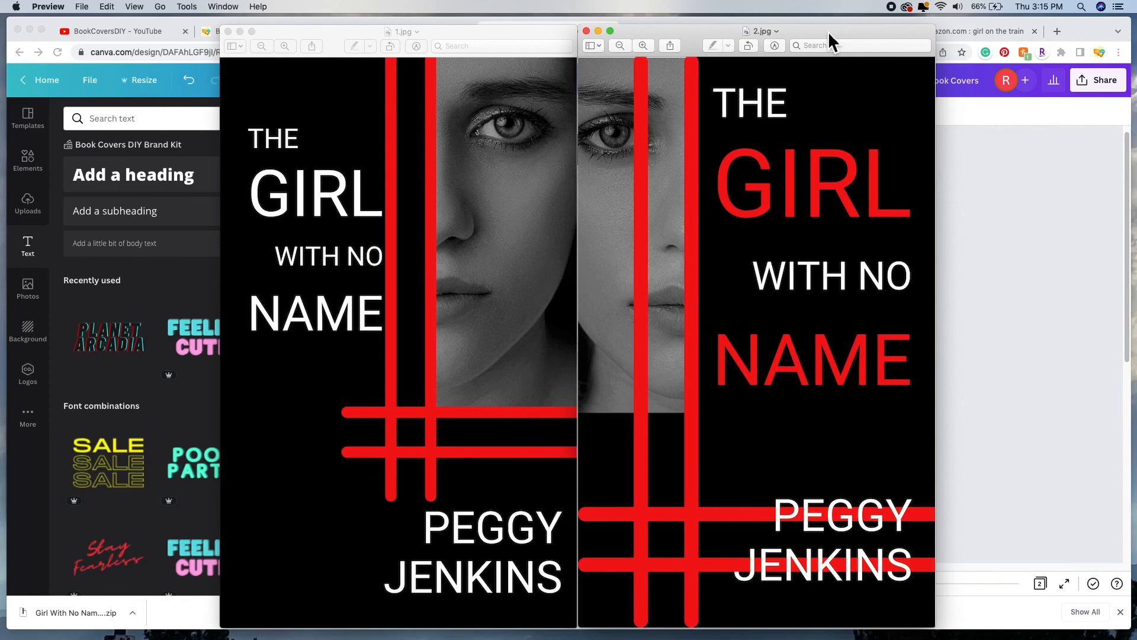
Step: Bring Chrome back in front of the Preview windows and show the Book Covers DIY home page
left_click(211, 31)
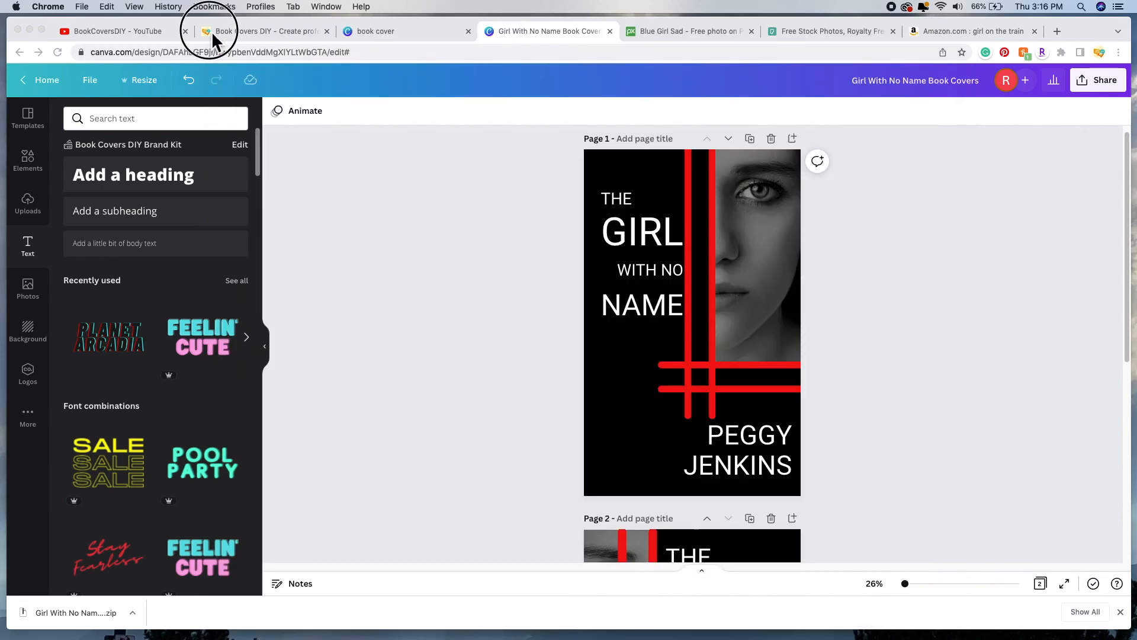
left_click(211, 31)
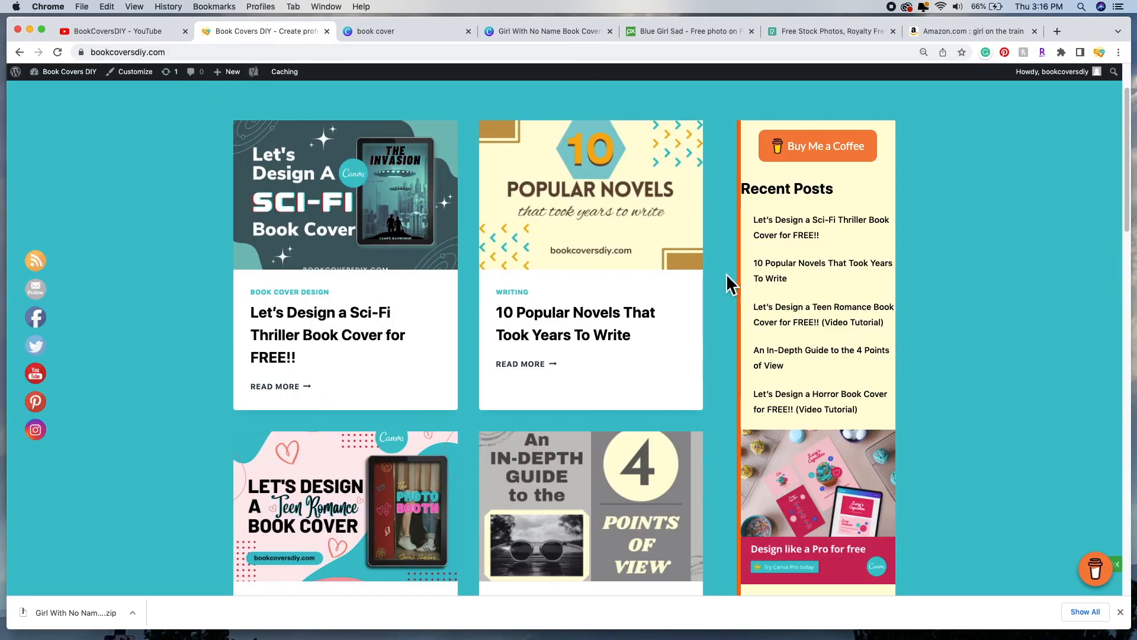
scroll(948, 199, "up", 1)
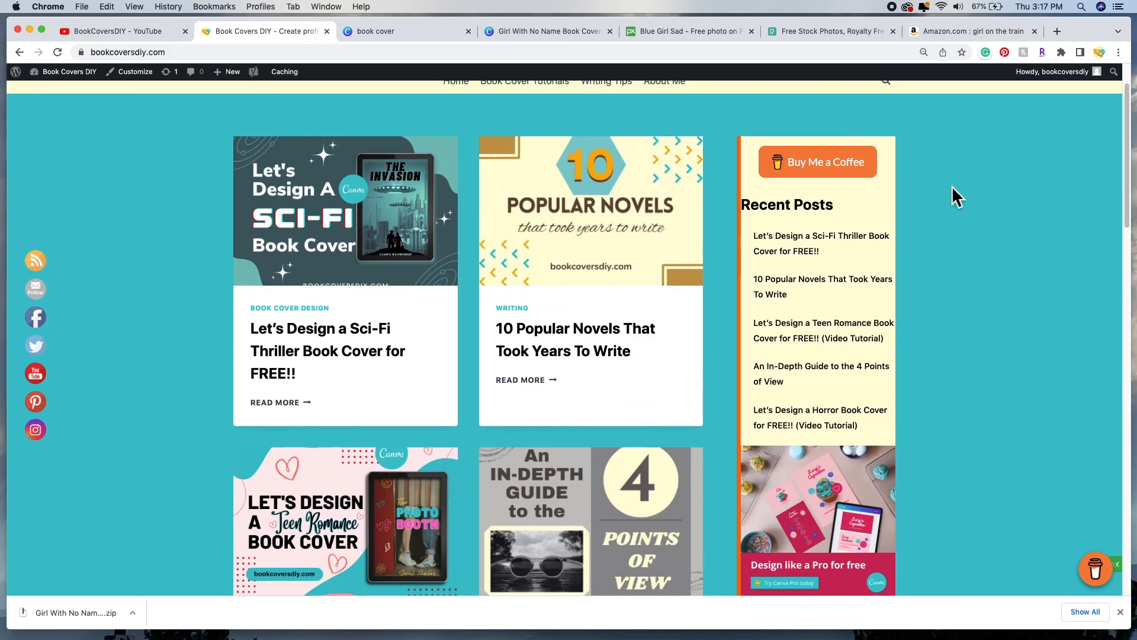